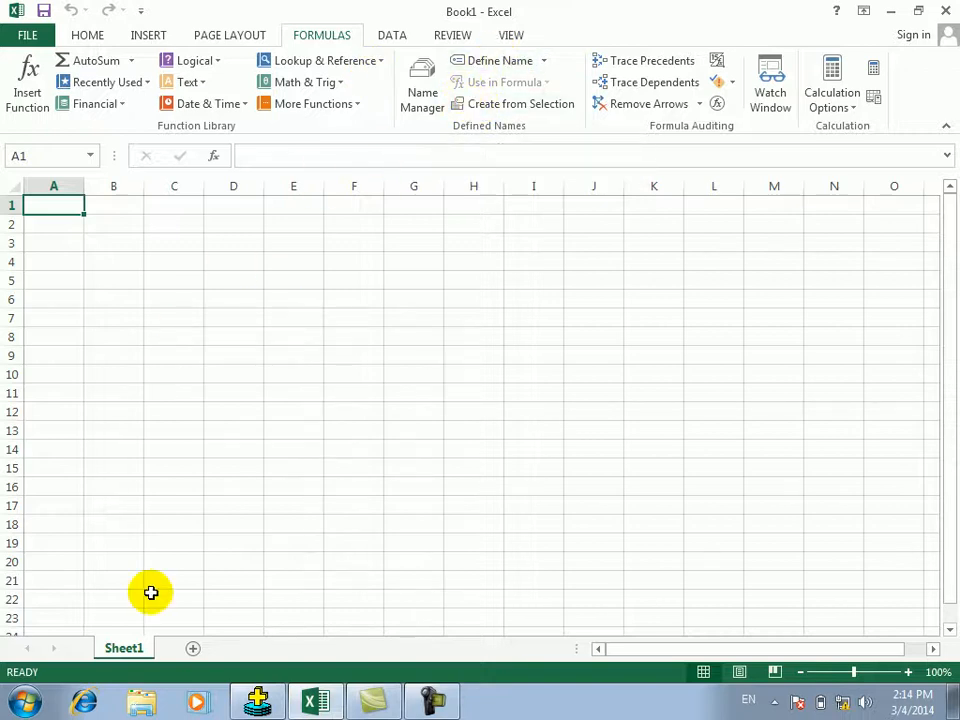
# Step: Enter the column headers NAME, JOB, SALARY, C OMM and TOTAL in cells A1 through E1
pyautogui.write('NAME')
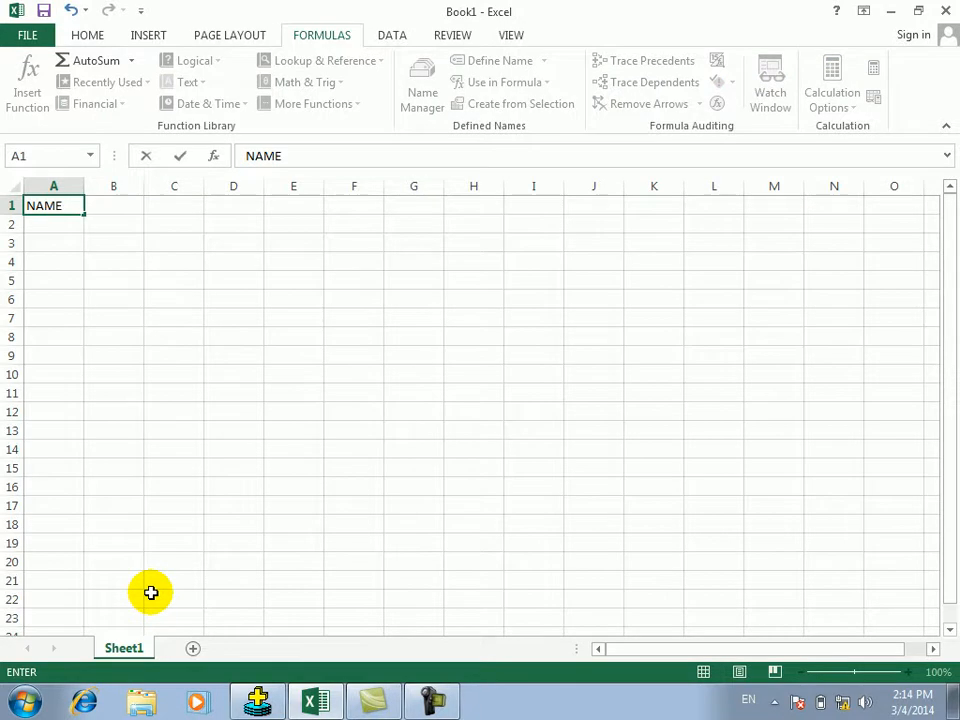
pyautogui.press('Tab')
pyautogui.write('JOB')
pyautogui.press('Tab')
pyautogui.write('SALARY')
pyautogui.press('Tab')
pyautogui.write('COMM')
pyautogui.press('Tab')
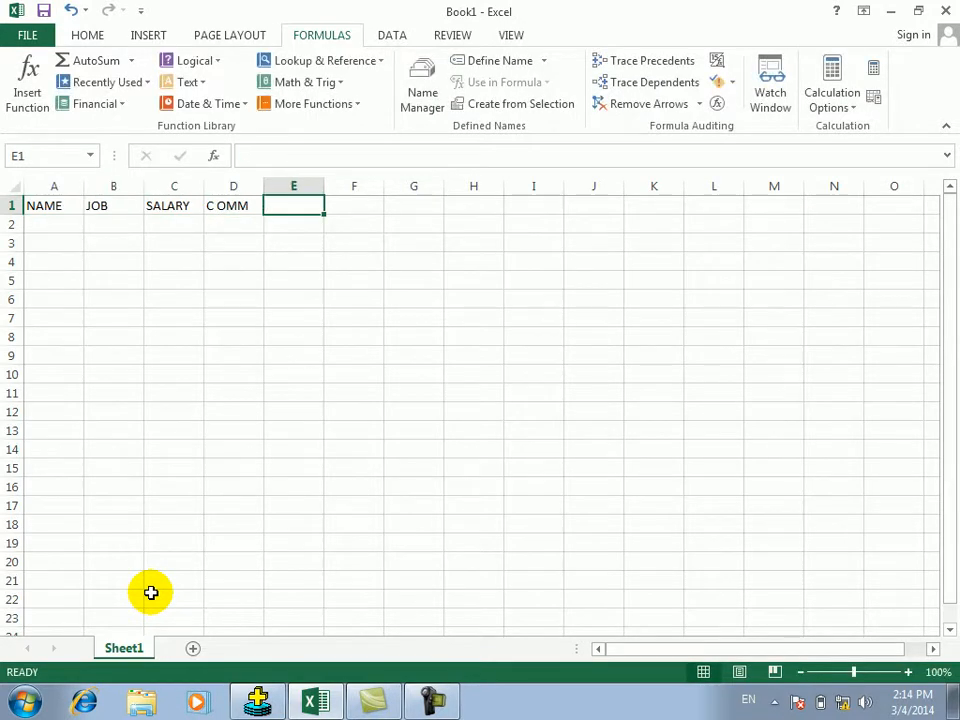
pyautogui.write('TOTA')
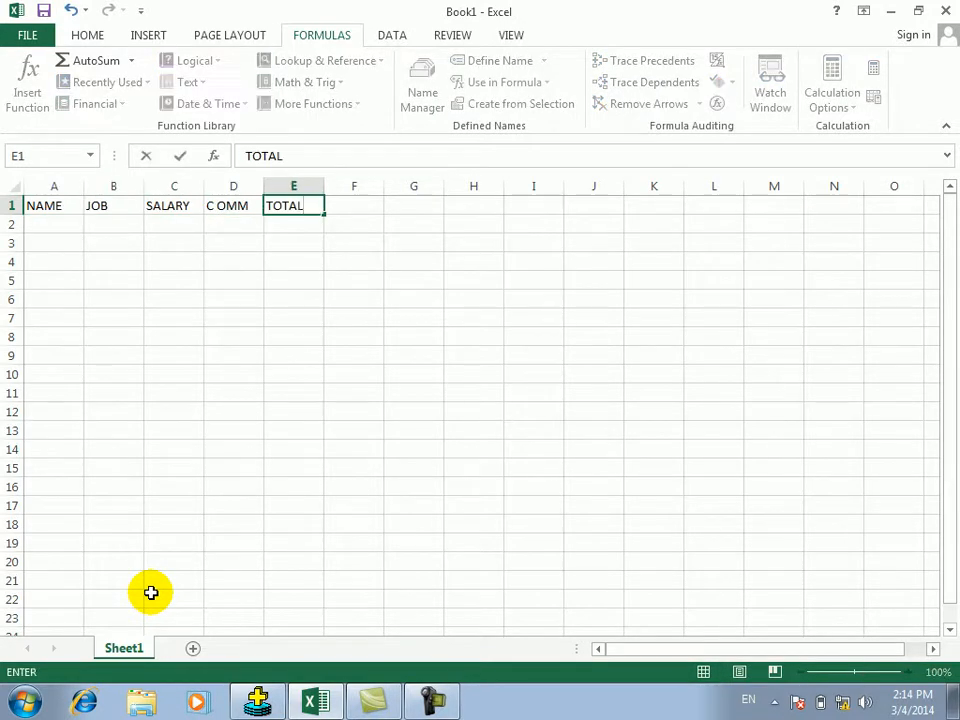
pyautogui.write('L')
pyautogui.press('Down')
# Step: Enter the formula =C2+D2 in E2 and fill it down the TOTAL column to row 14
pyautogui.write('=')
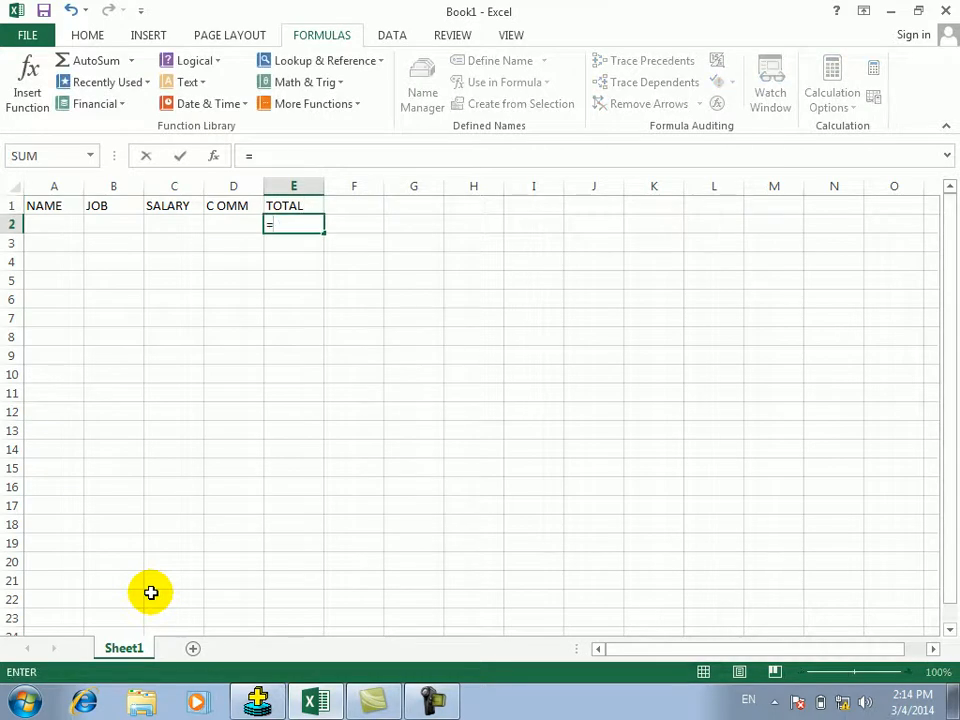
pyautogui.press('Left')
pyautogui.press('Left')
pyautogui.write('+')
pyautogui.press('Left')
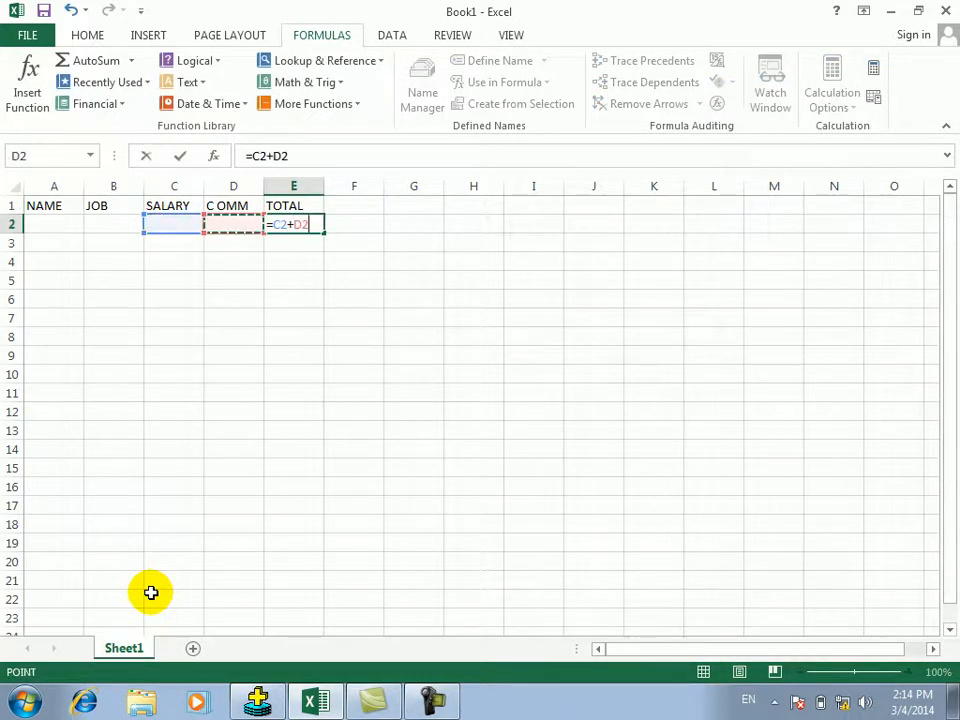
pyautogui.press('Return')
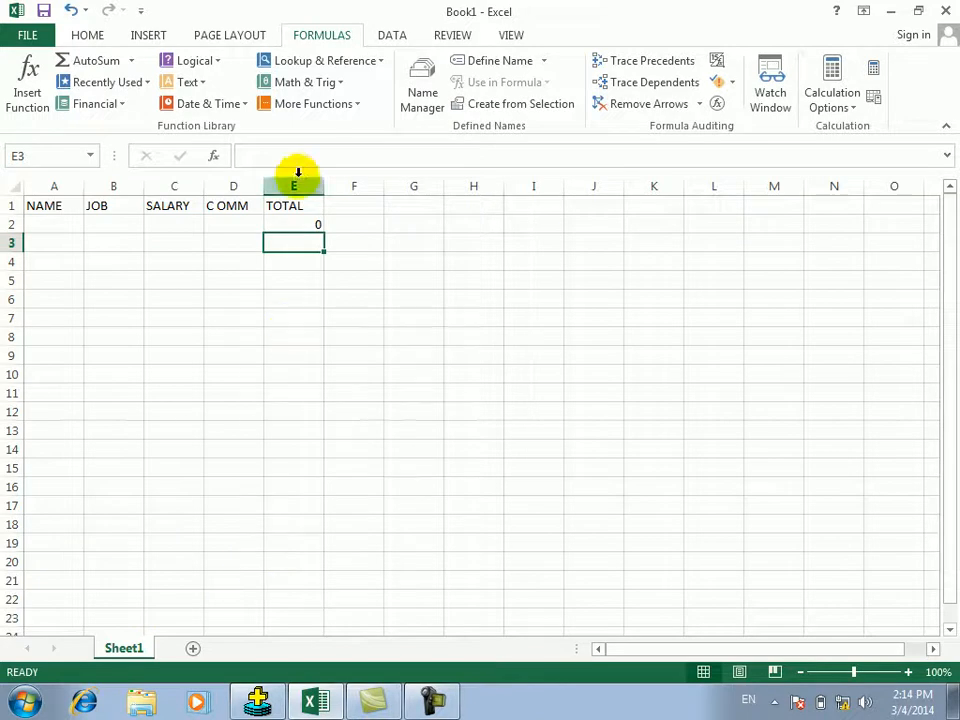
pyautogui.click(301, 222)
pyautogui.moveTo(321, 231); pyautogui.dragTo(321, 460)
# Step: Enter salaries 4000 and 5000 in C2:C3 and commissions 300 and 600 in D2:D3
pyautogui.doubleClick(182, 223)
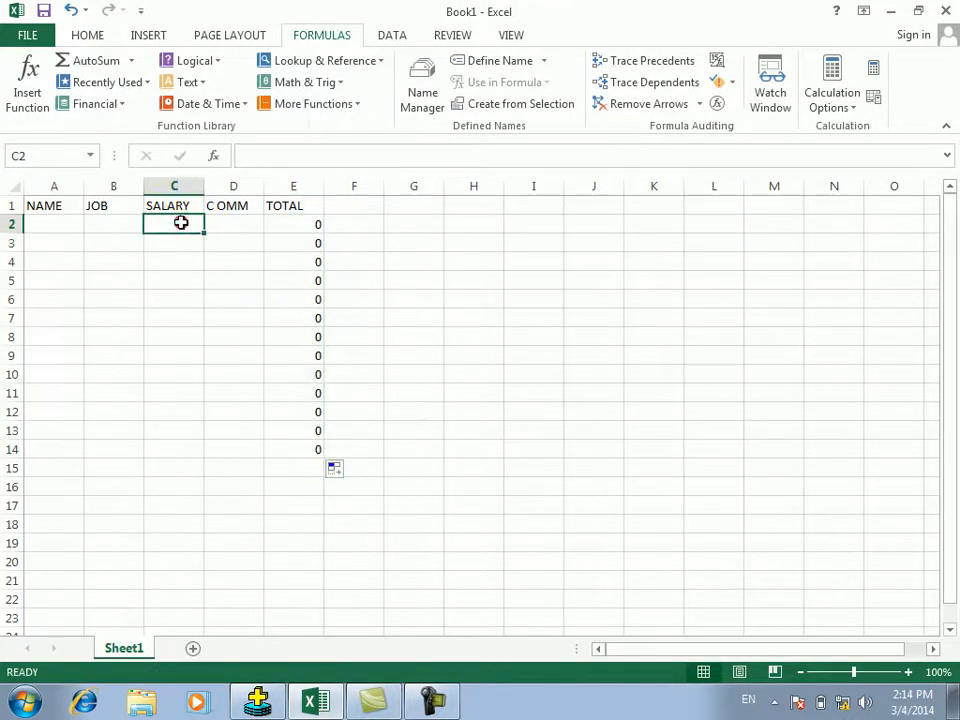
pyautogui.write('4000')
pyautogui.press('Return')
pyautogui.write('5000')
pyautogui.press('Right')
pyautogui.press('Up')
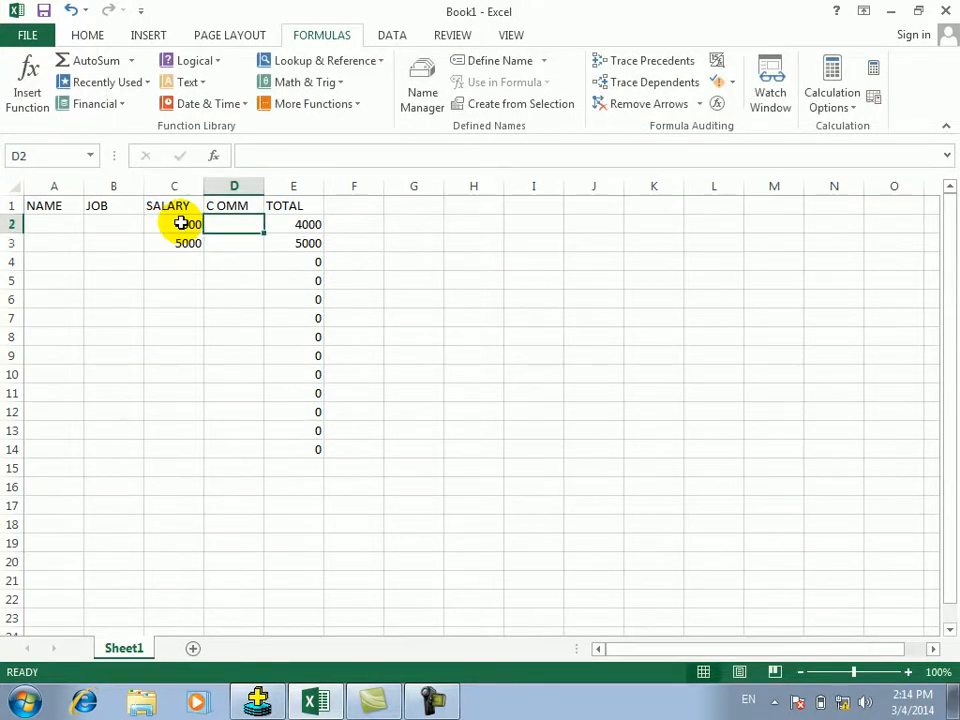
pyautogui.write('300')
pyautogui.press('Return')
pyautogui.write('600')
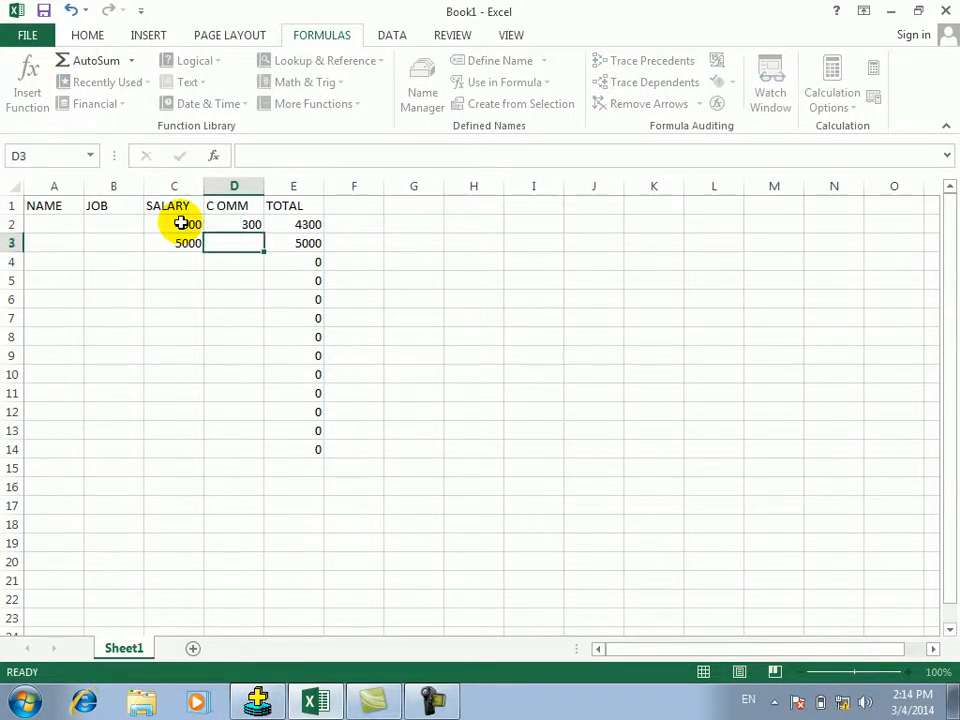
pyautogui.press('Return')
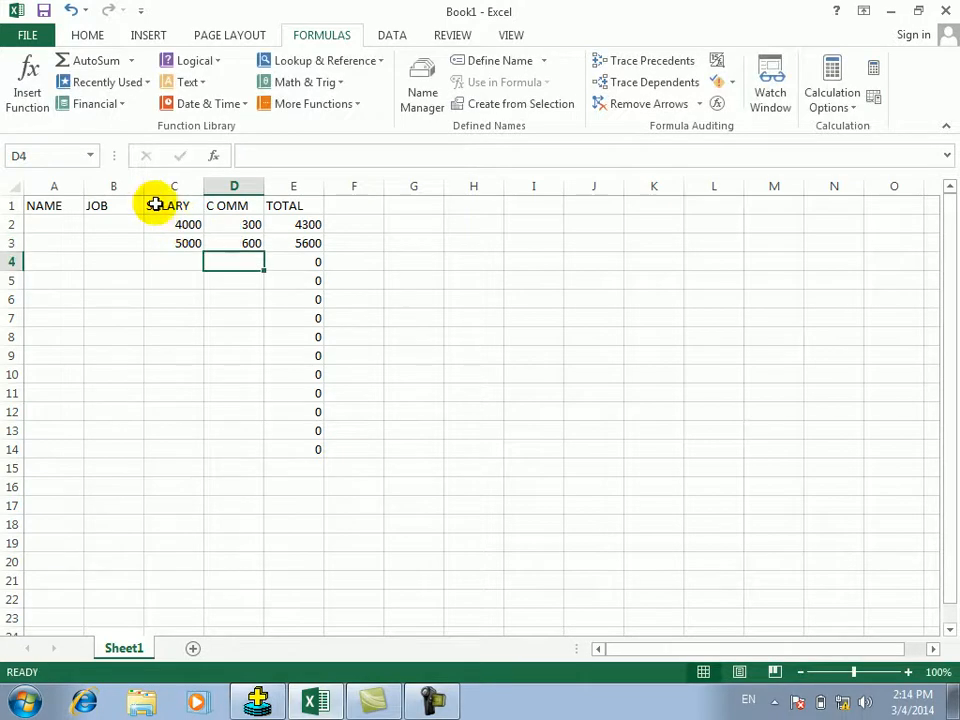
# Step: Autofill the NAME and JOB columns from their headers and extend the salary and commission series, all down to row 14
pyautogui.moveTo(64, 208); pyautogui.dragTo(79, 456)
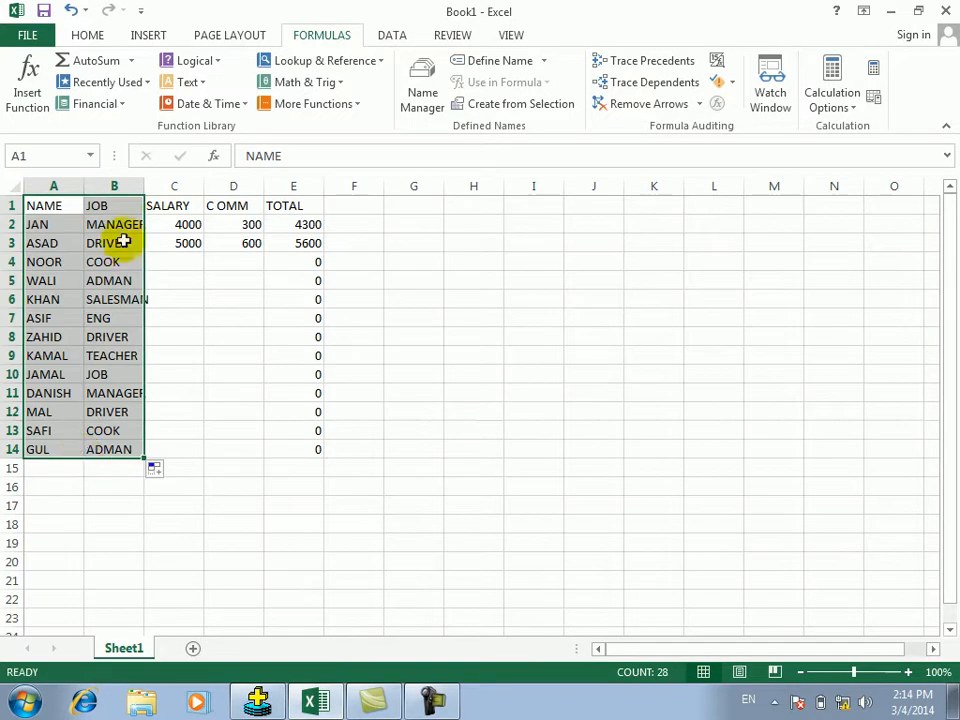
pyautogui.moveTo(165, 228); pyautogui.dragTo(242, 459)
pyautogui.click(178, 279)
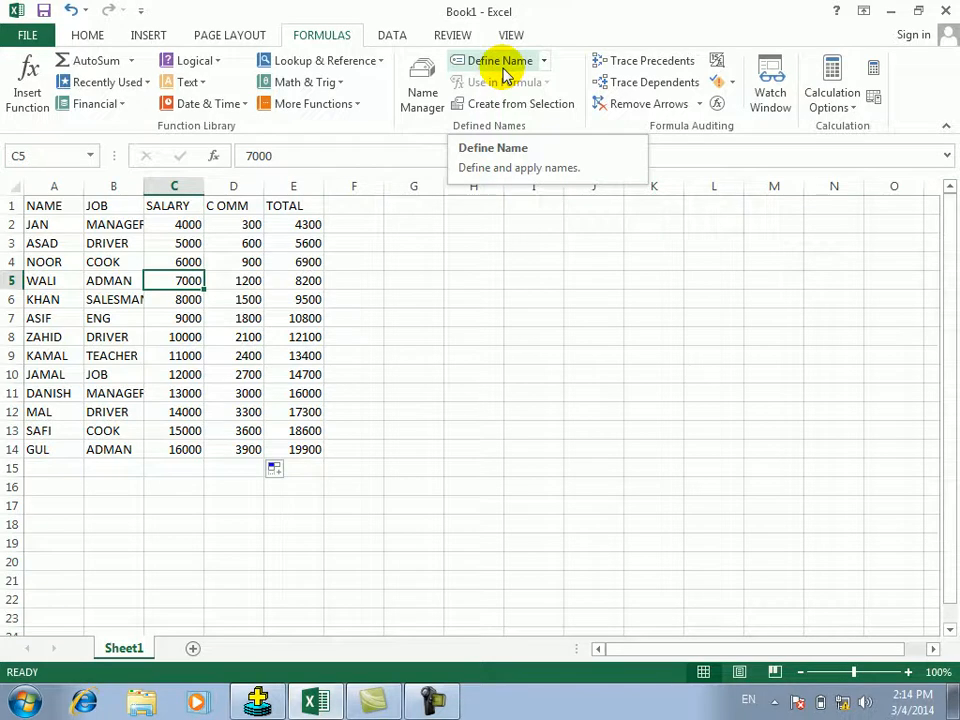
# Step: Assign the name A to the empty cell L1
pyautogui.click(704, 199)
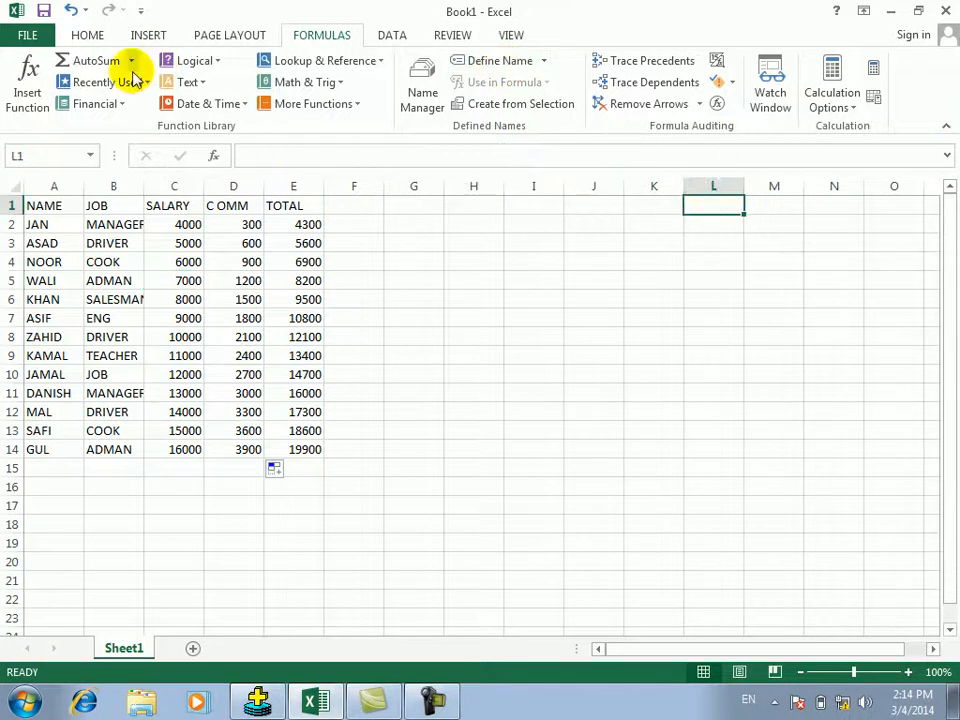
pyautogui.click(51, 156)
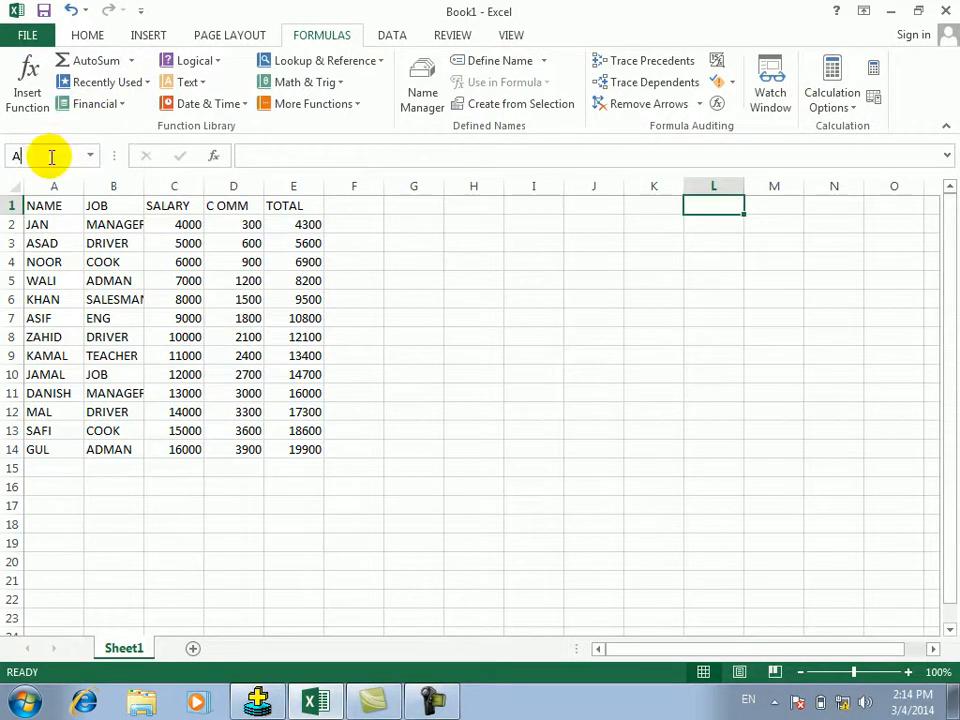
pyautogui.press('Return')
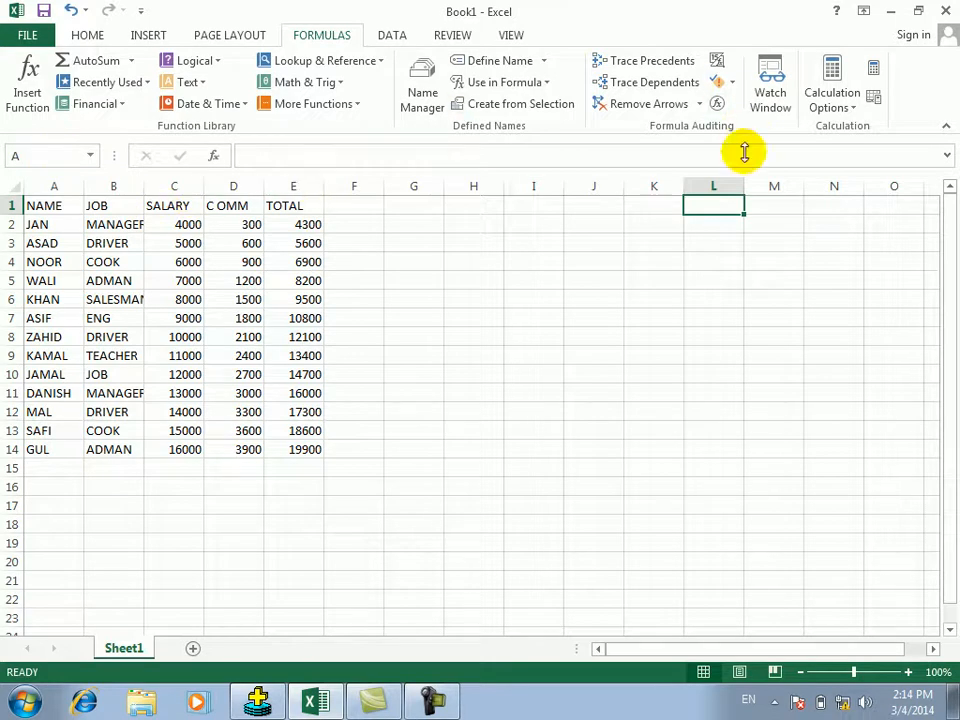
# Step: Assign the name B to the empty cell K1
pyautogui.click(636, 219)
pyautogui.click(641, 208)
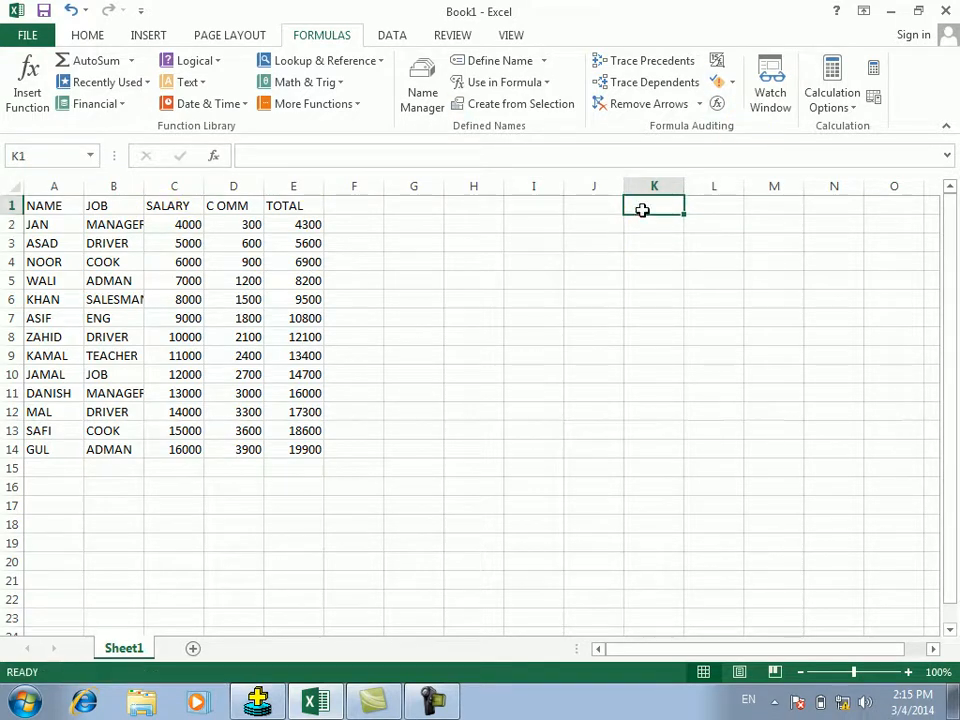
pyautogui.click(39, 157)
pyautogui.write('B')
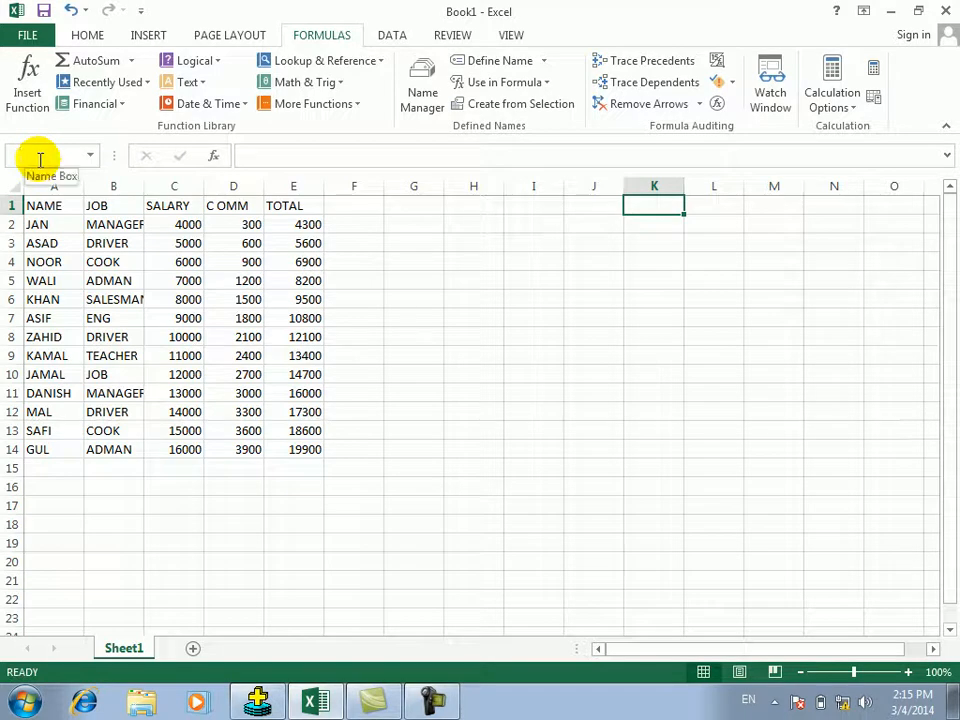
pyautogui.press('Return')
# Step: Go to the named cell A and then to the named cell B using the list of defined names
pyautogui.click(571, 303)
pyautogui.click(90, 156)
pyautogui.click(32, 178)
pyautogui.click(90, 156)
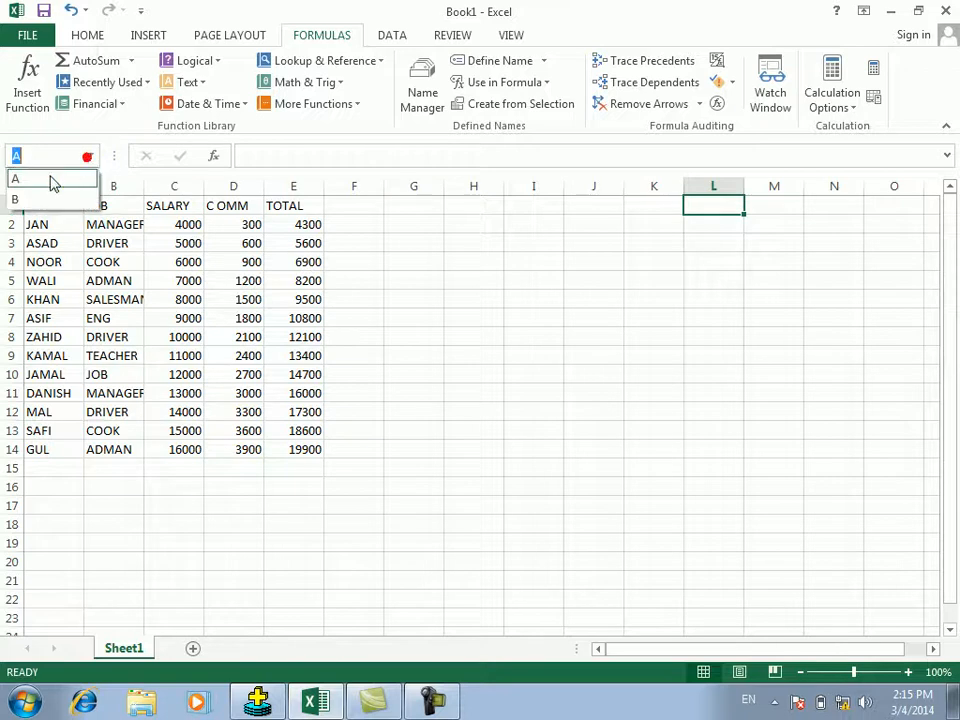
pyautogui.click(34, 197)
# Step: Enter the formula =A+B in cell I11 to add the two named cells
pyautogui.click(508, 394)
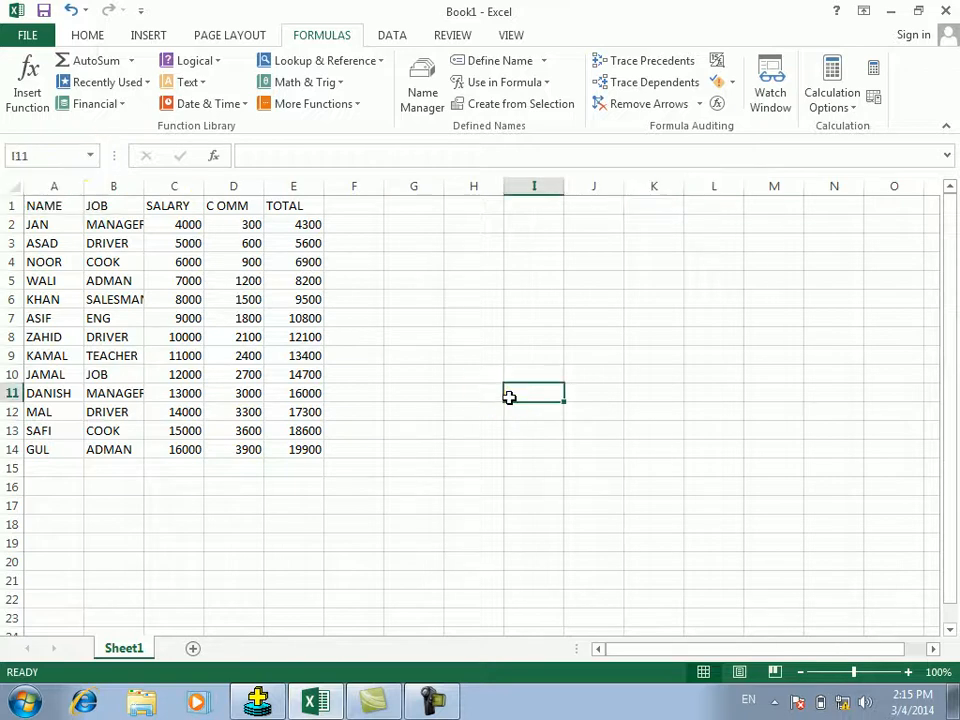
pyautogui.write('=A')
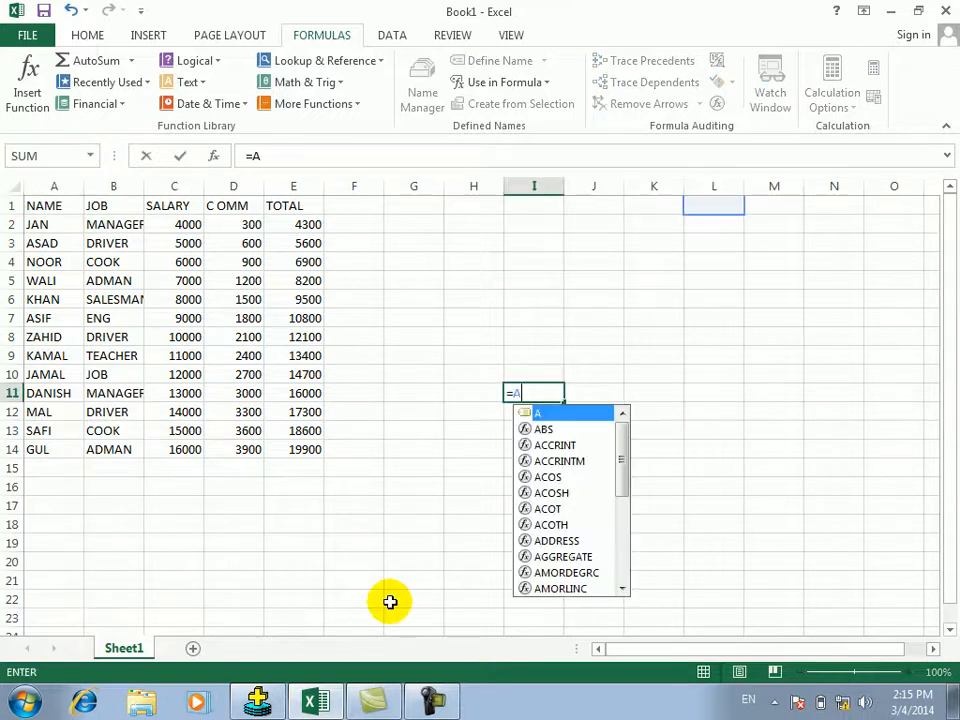
pyautogui.write('+B')
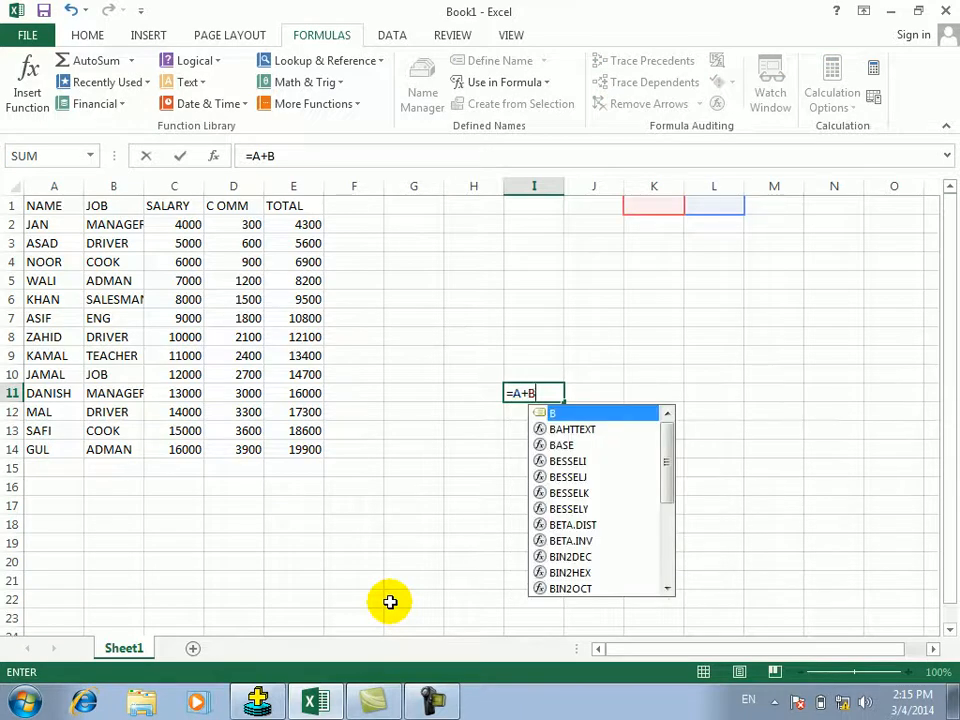
pyautogui.press('Return')
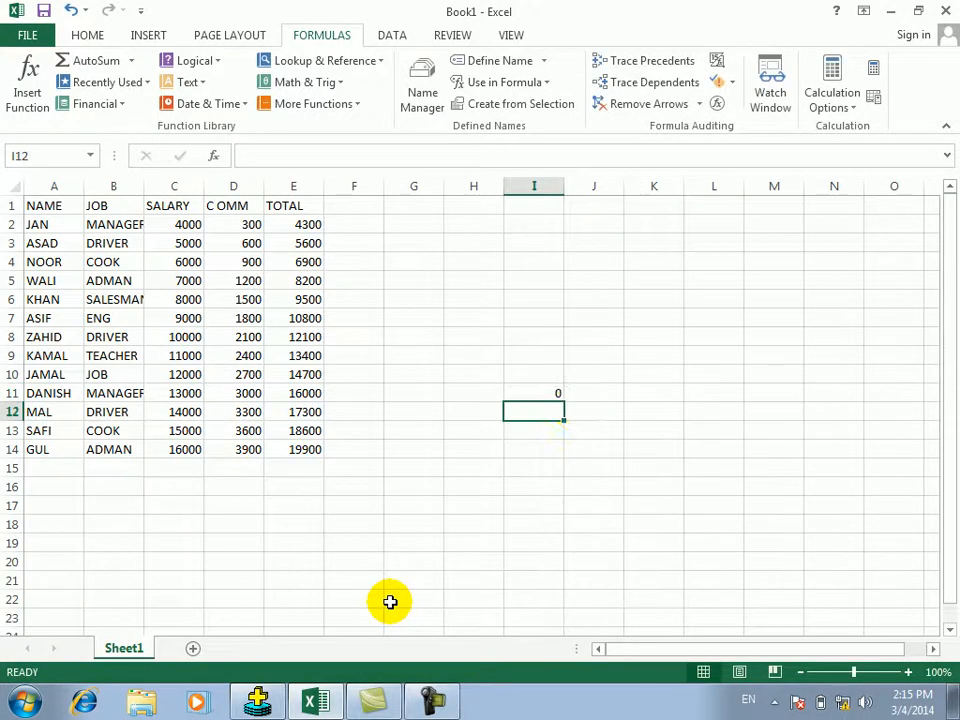
# Step: Enter 4000 in K1 and 3000 in L1 as values for the two named cells
pyautogui.click(661, 205)
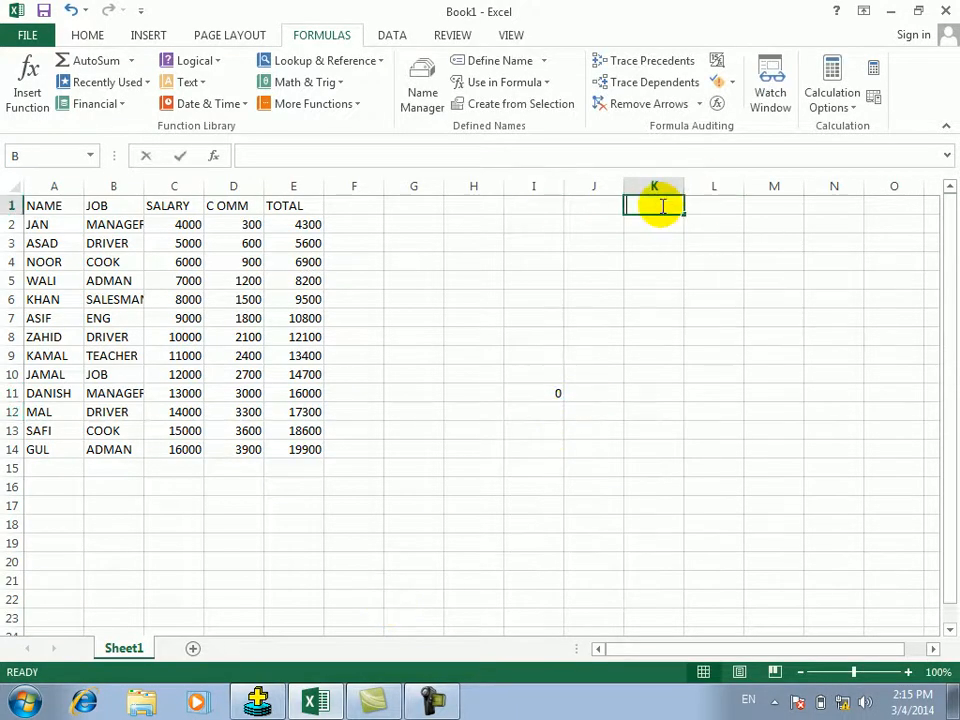
pyautogui.write('4000')
pyautogui.press('Tab')
pyautogui.write('300')
pyautogui.press('Return')
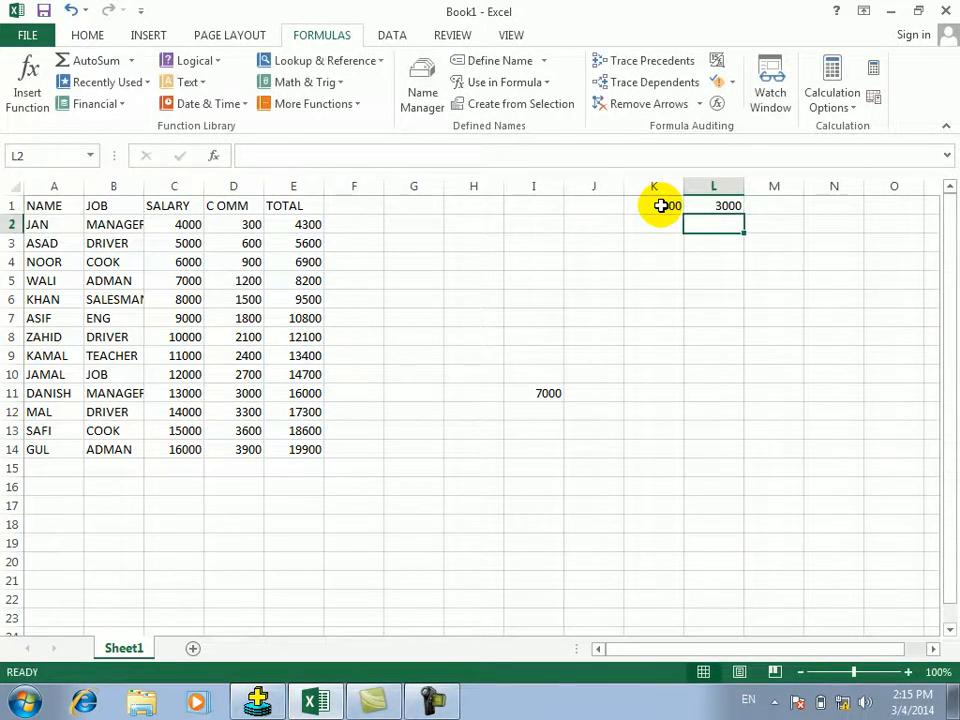
# Step: Enter the formula =A+B in cell G22 to sum the named cells there too
pyautogui.click(399, 596)
pyautogui.write('=A')
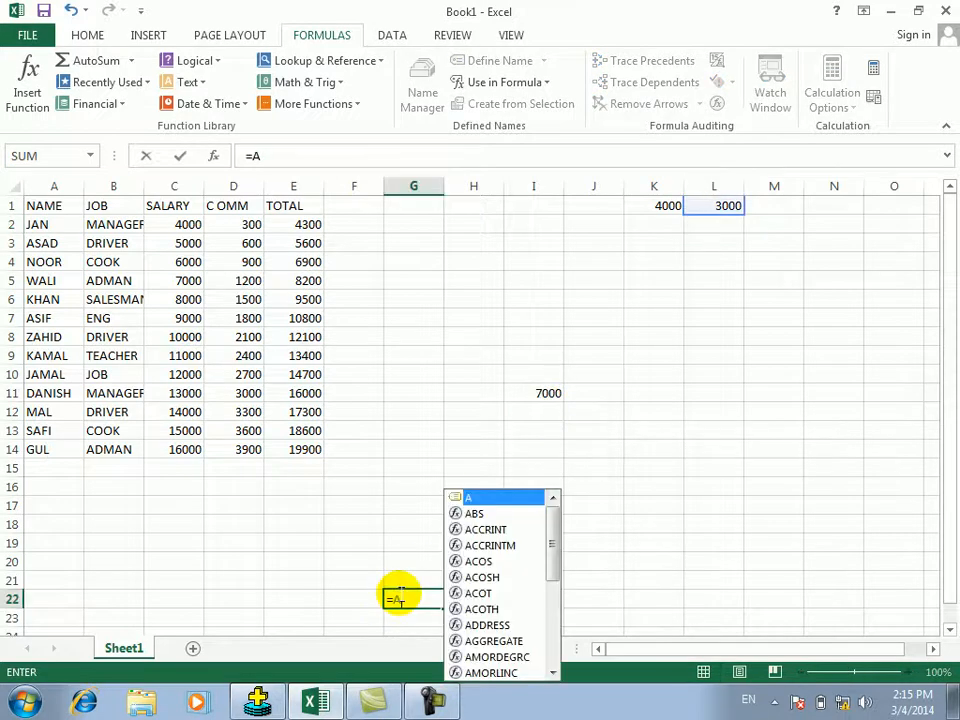
pyautogui.write('+B')
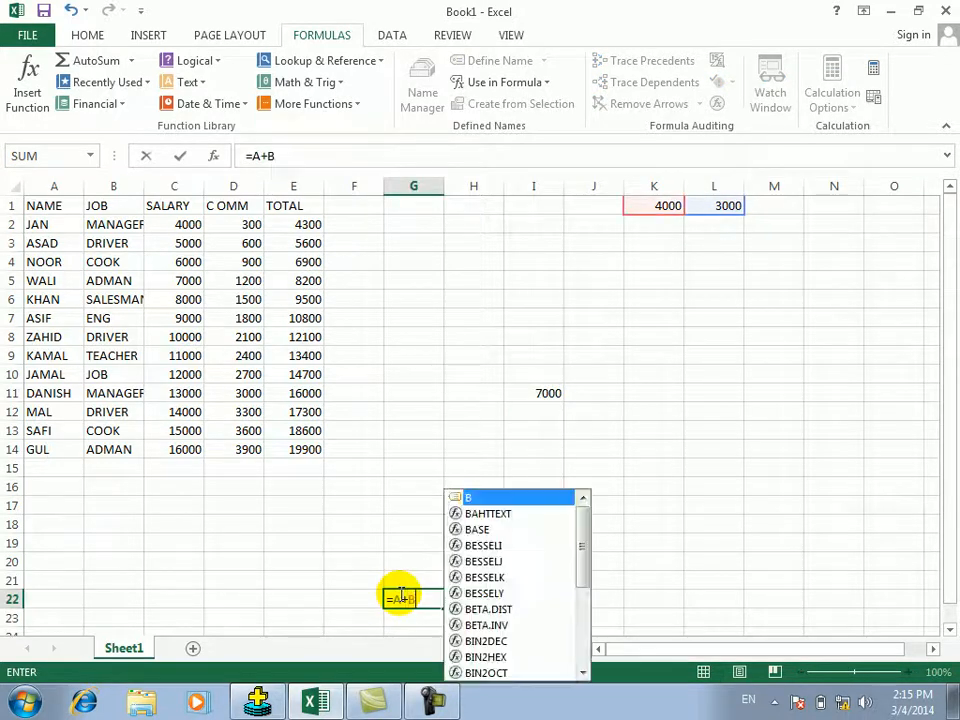
pyautogui.press('Return')
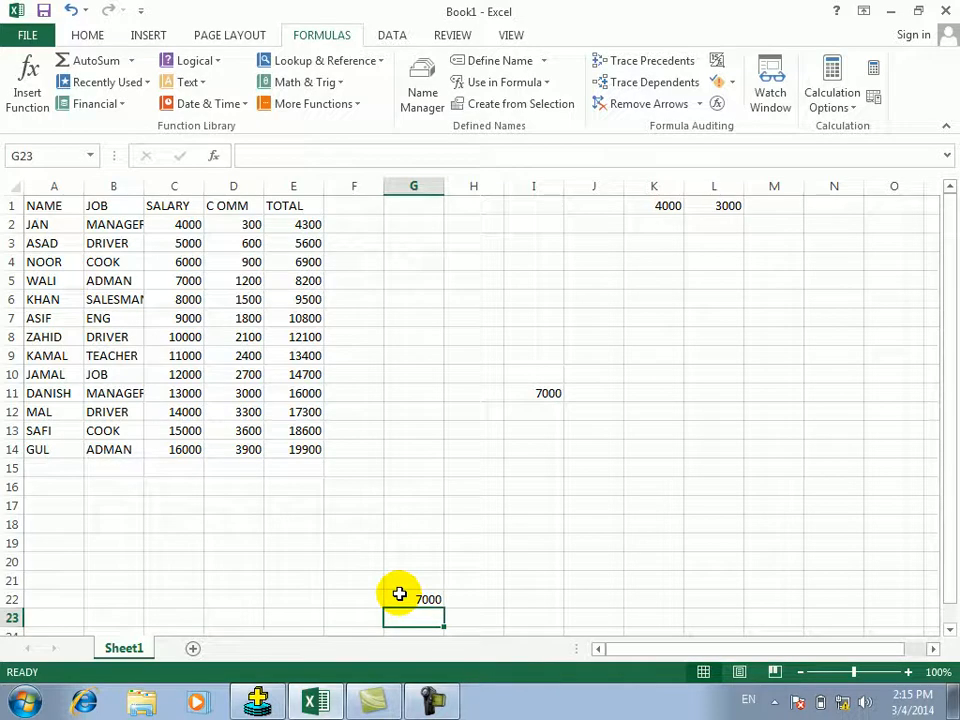
# Step: Add four new blank worksheets, Sheet2 through Sheet5, to the workbook
pyautogui.click(193, 648)
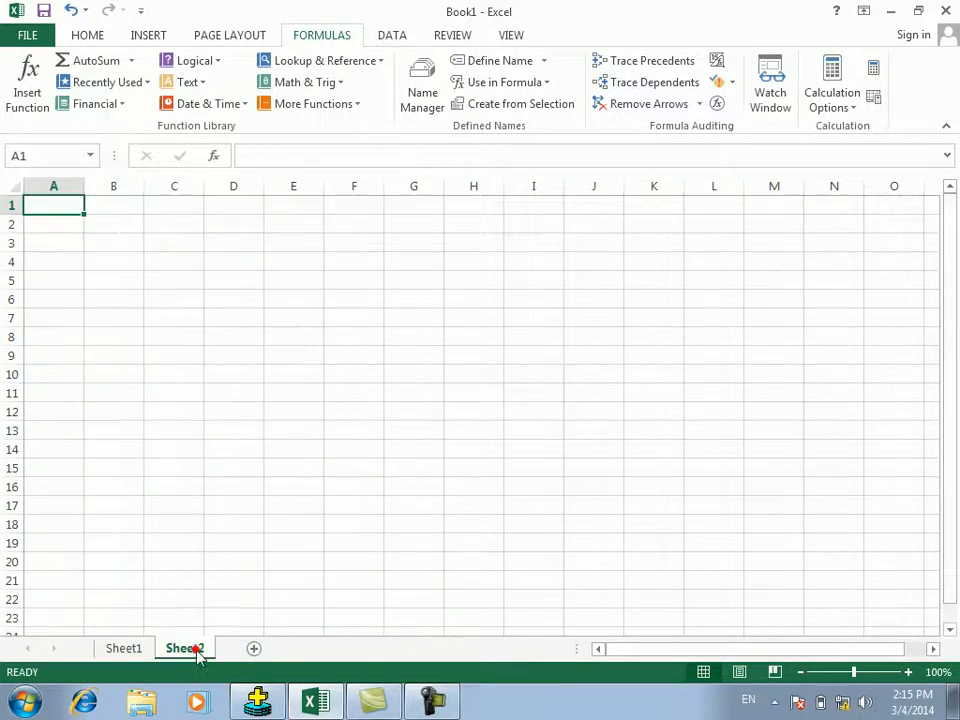
pyautogui.click(255, 649)
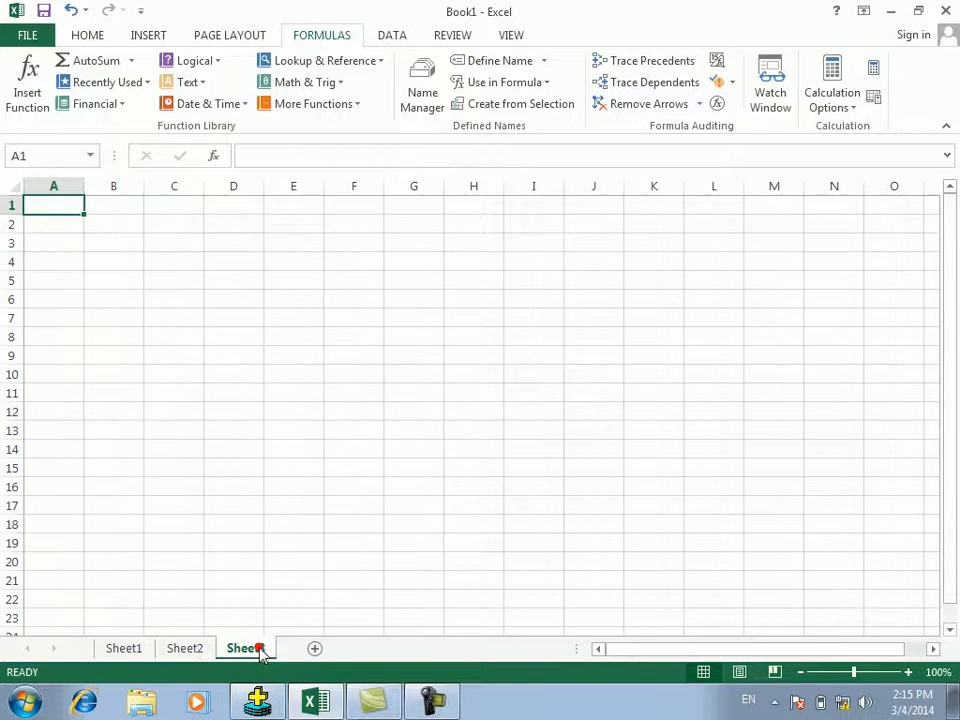
pyautogui.click(314, 649)
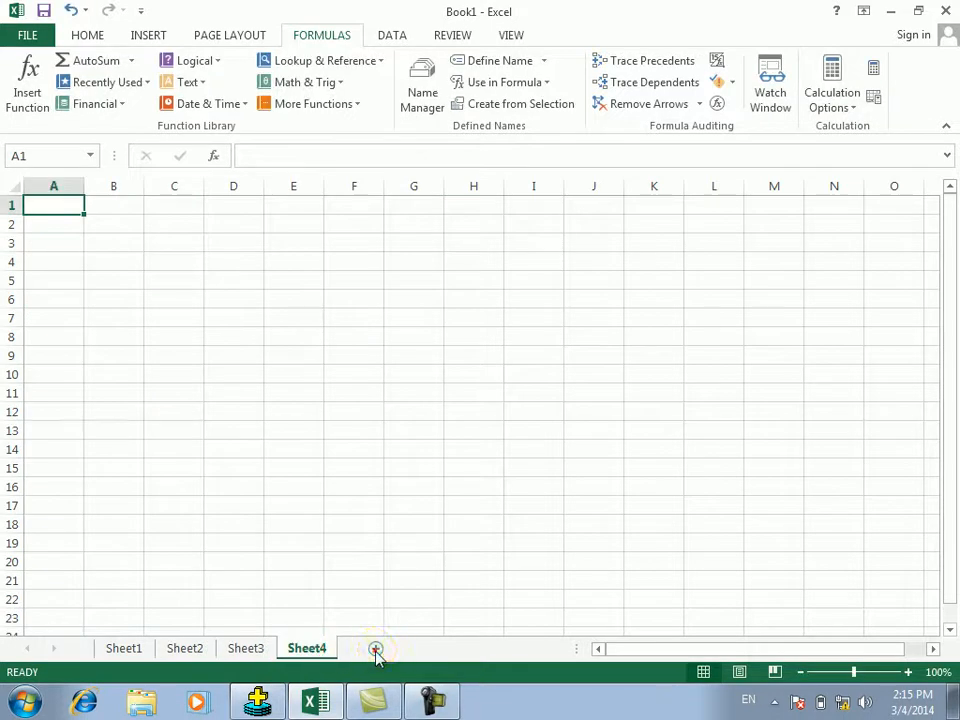
pyautogui.click(376, 650)
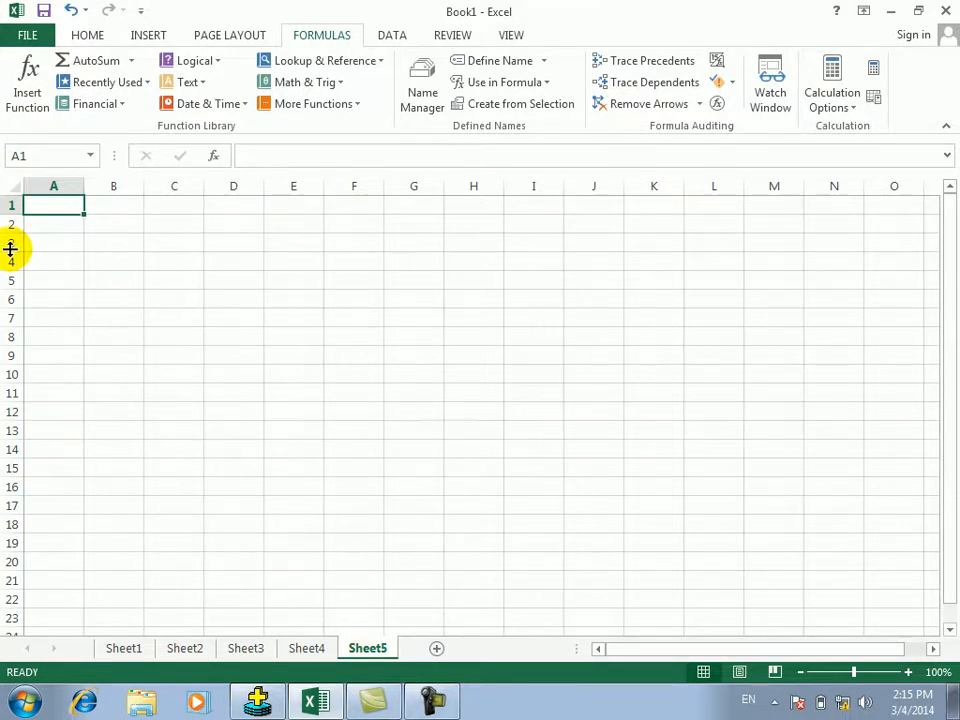
# Step: Enter the headers NAME and DATE in cells A1 and B1 of Sheet5
pyautogui.write('NAME')
pyautogui.press('Tab')
pyautogui.write('JOB')
pyautogui.press('BackSpace')
pyautogui.press('BackSpace')
pyautogui.press('BackSpace')
pyautogui.write('DATE')
pyautogui.press('Tab')
# Step: Enter the headers TYPE in C1 and DISCRITPION in D1
pyautogui.write('DIS')
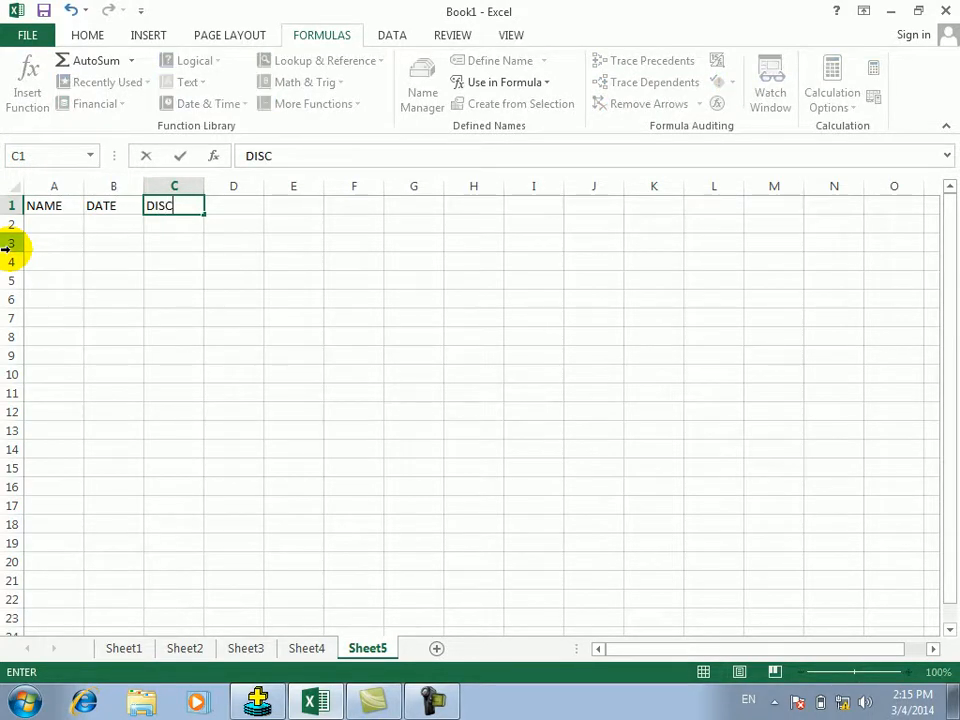
pyautogui.press('BackSpace')
pyautogui.press('BackSpace')
pyautogui.write('TYPE')
pyautogui.press('Tab')
pyautogui.write('DI')
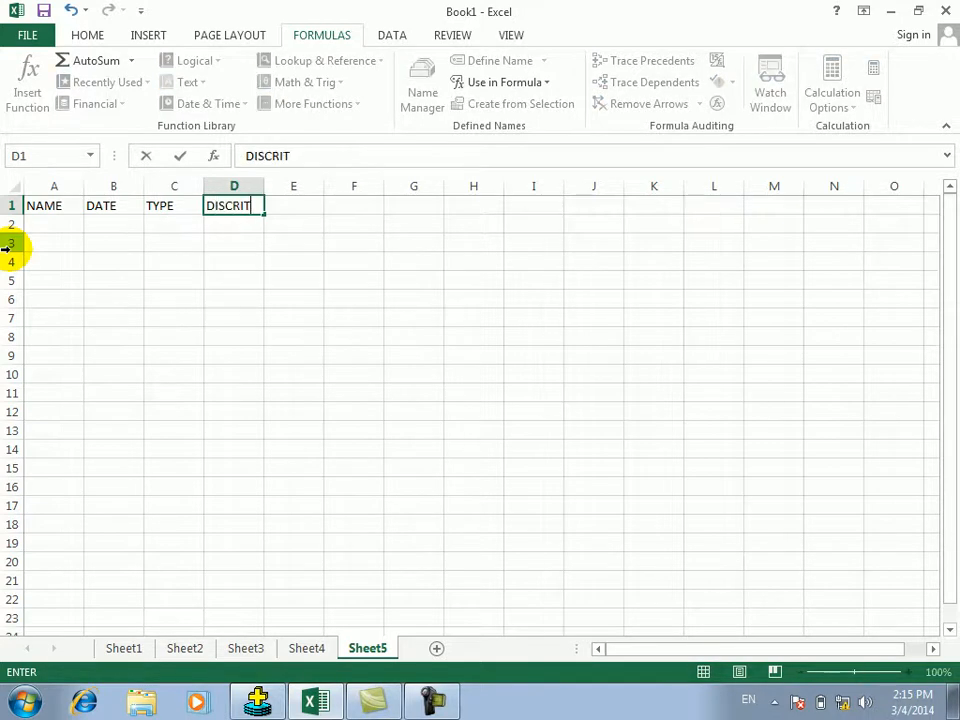
pyautogui.write('SCRIPTION')
pyautogui.press('Tab')
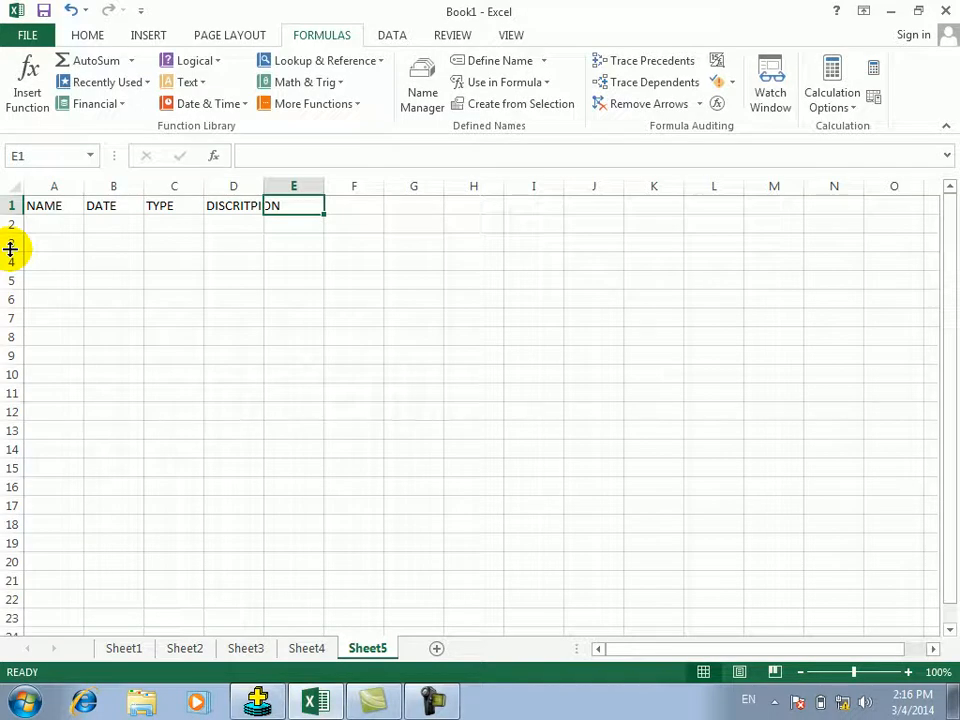
# Step: Enter the headers DEBIT, CREDIT, AMOUNT and BALANCE in E1 through H1, and autofit the widths of columns D and E
pyautogui.write('DEBIT')
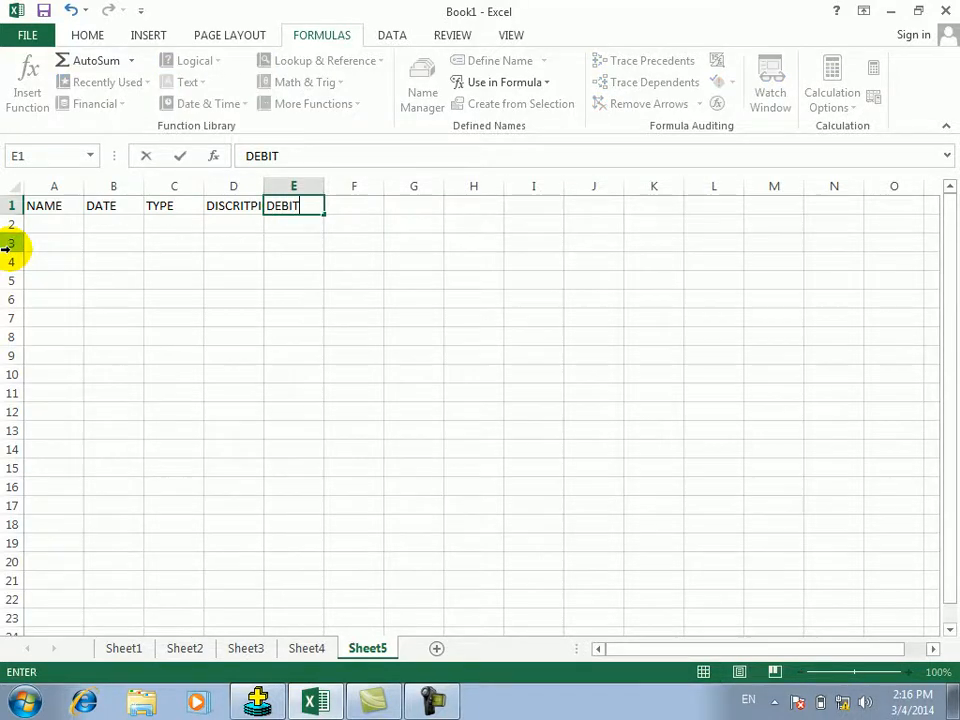
pyautogui.press('Tab')
pyautogui.write('CRE')
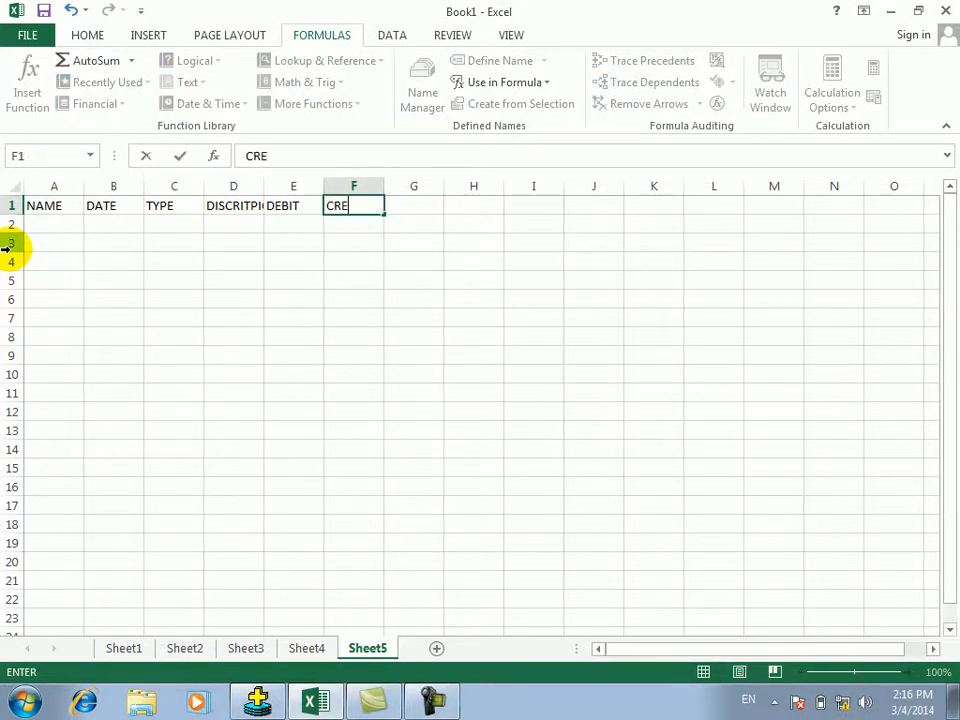
pyautogui.write('DIT')
pyautogui.press('Tab')
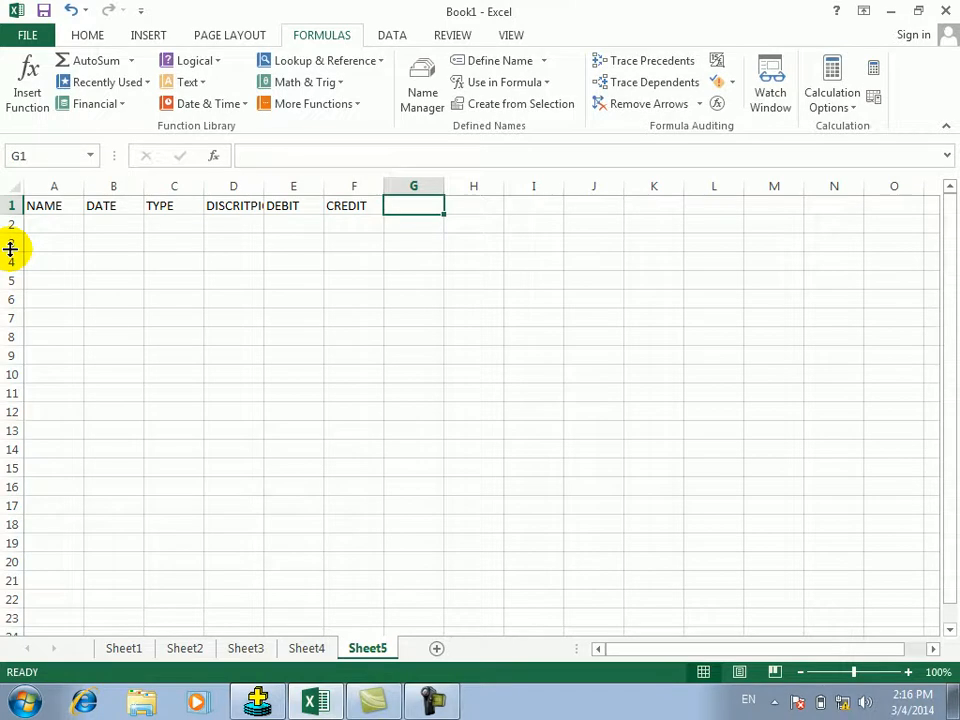
pyautogui.write('AMOUNT')
pyautogui.press('Tab')
pyautogui.write('BALA')
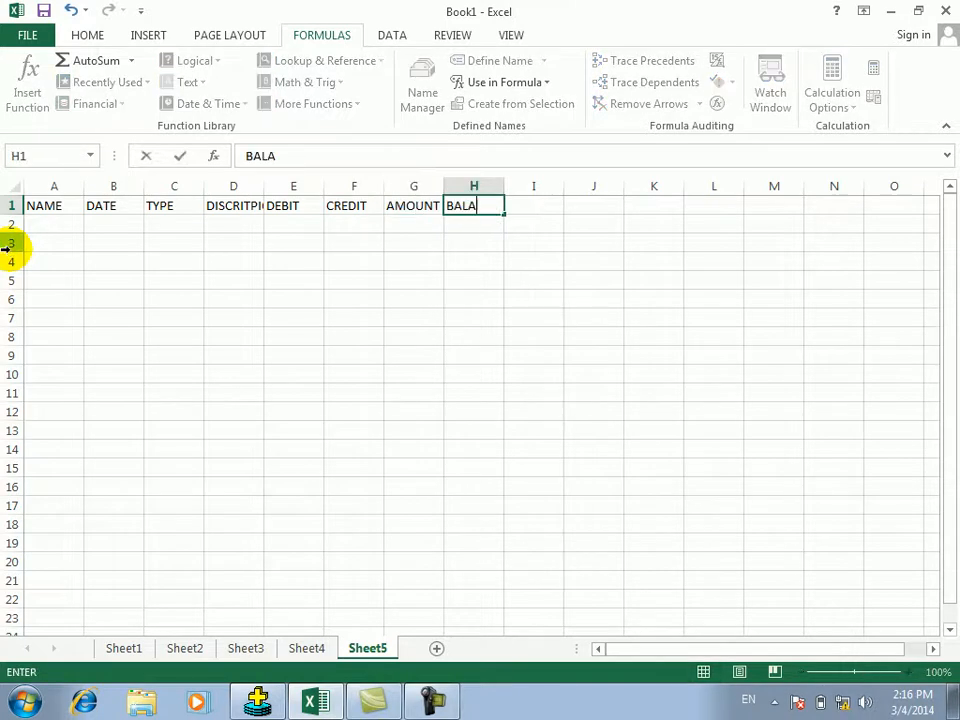
pyautogui.write('NCE')
pyautogui.press('Return')
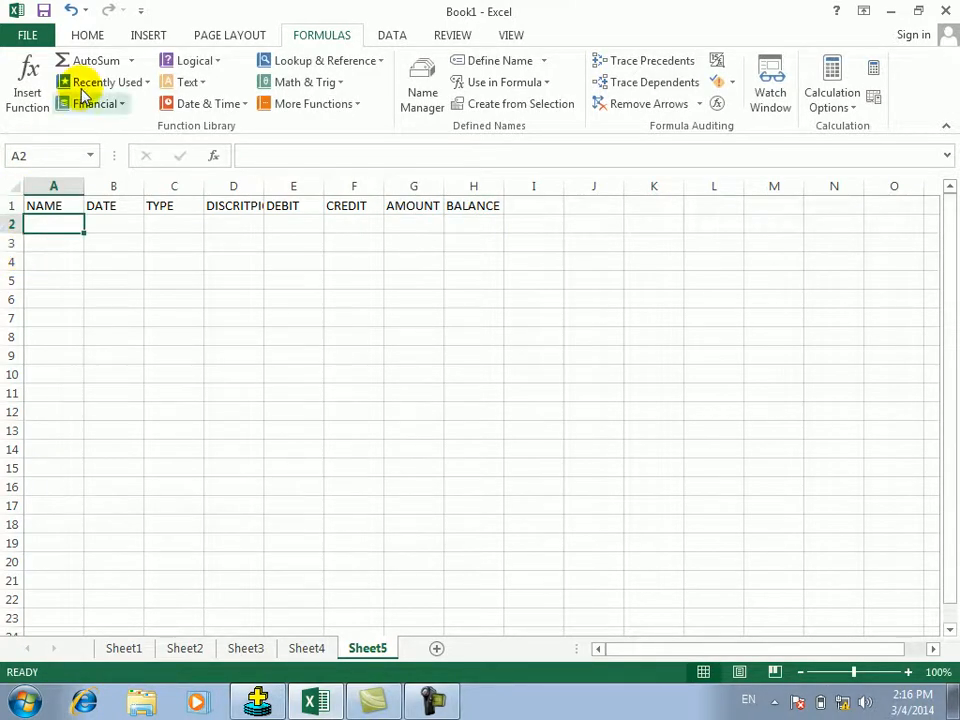
pyautogui.doubleClick(262, 186)
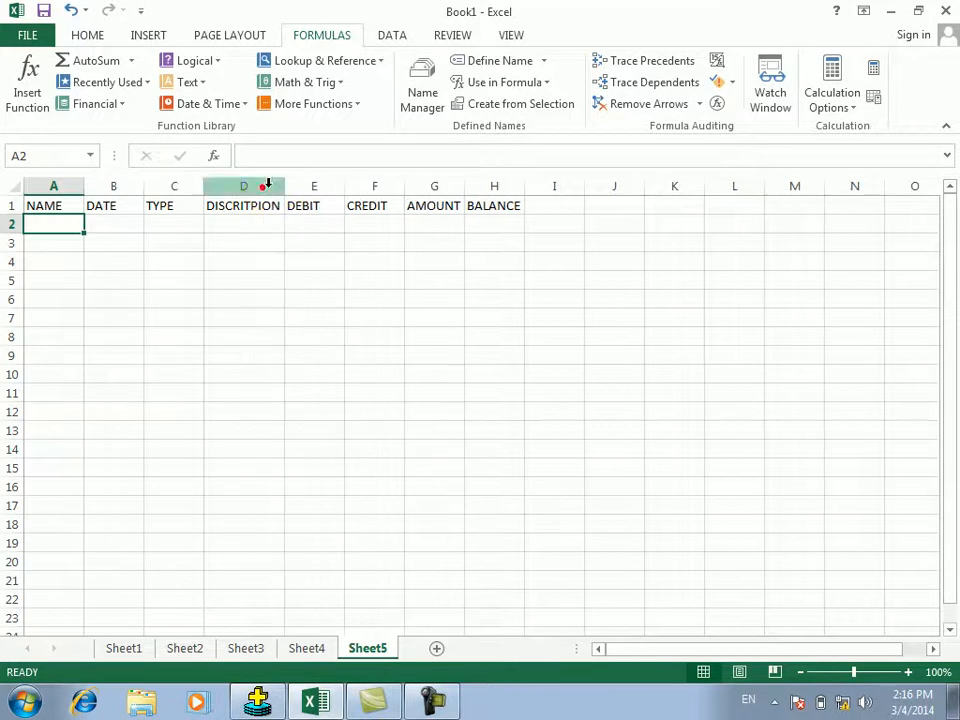
pyautogui.doubleClick(346, 186)
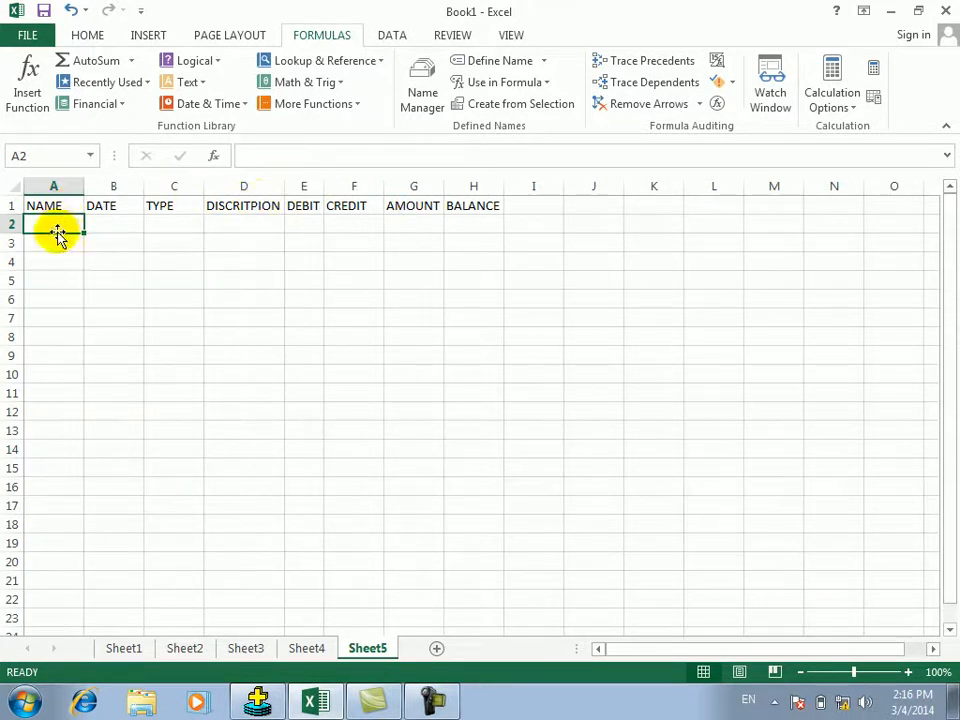
# Step: Start the first record in row 2 with the person's name in A2, the current date in B2 and IN in C2
pyautogui.click(94, 231)
pyautogui.click(50, 236)
pyautogui.write('JAN')
pyautogui.press('Tab')
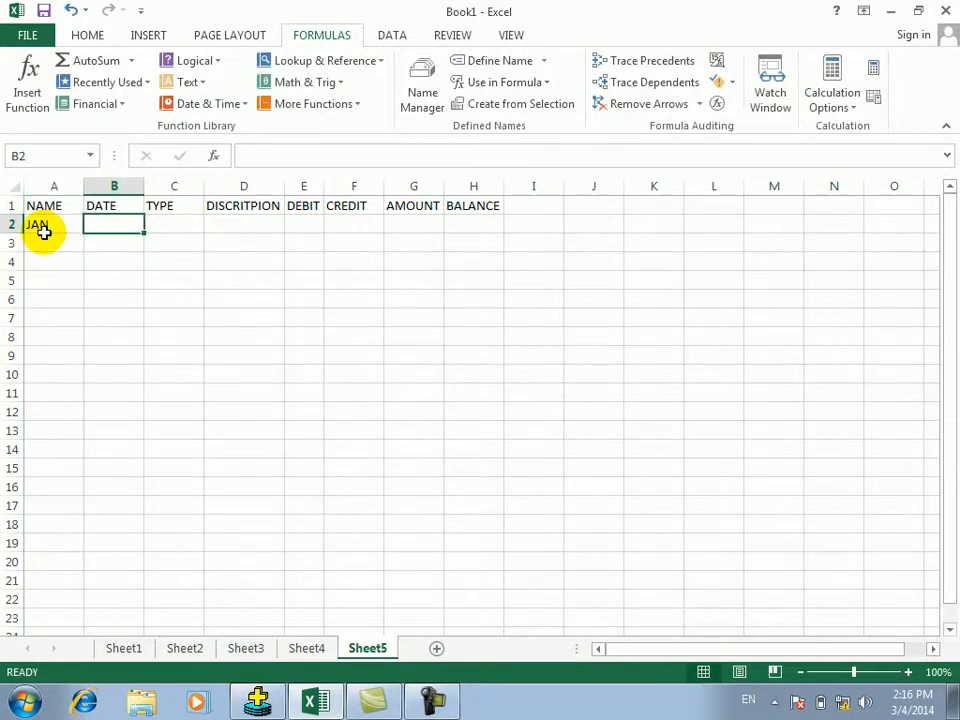
pyautogui.hotkey('ctrl', ';')
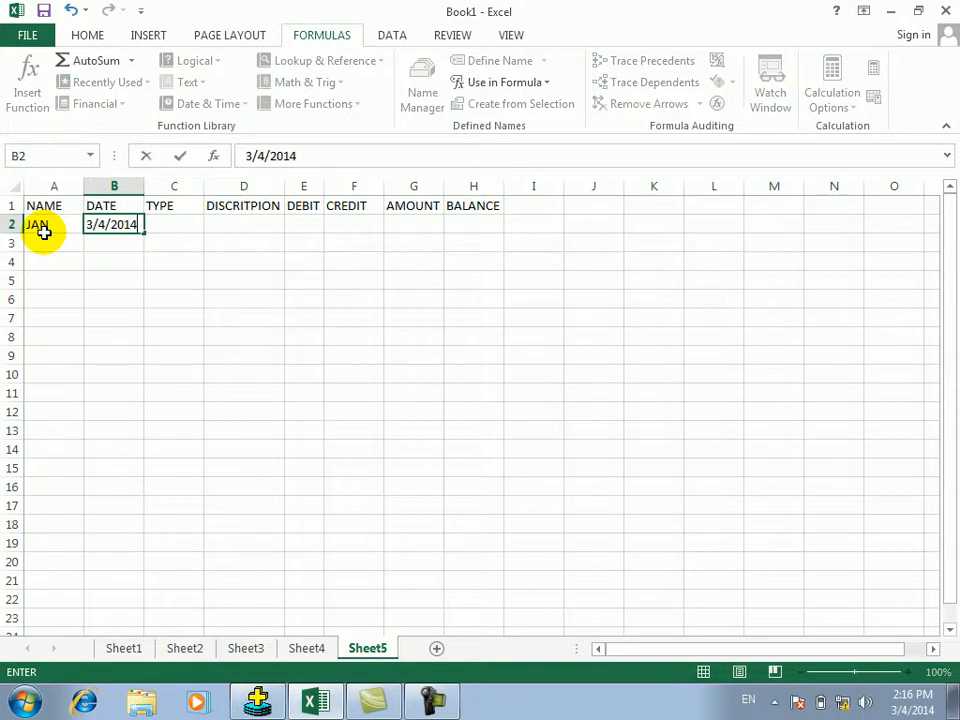
pyautogui.press('Tab')
pyautogui.write('IN')
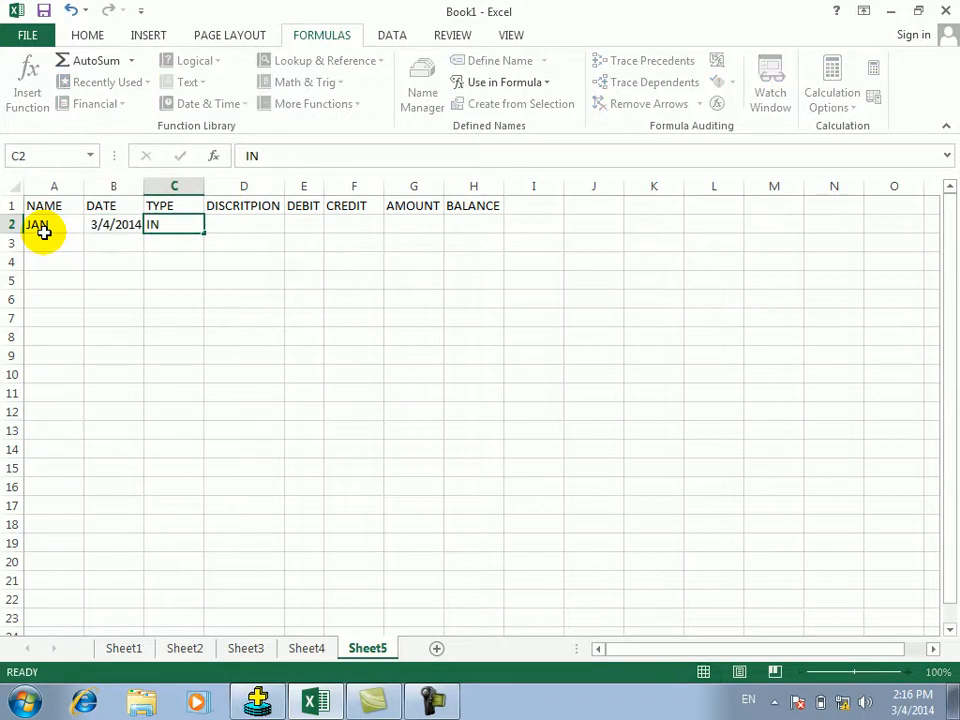
pyautogui.press('Tab')
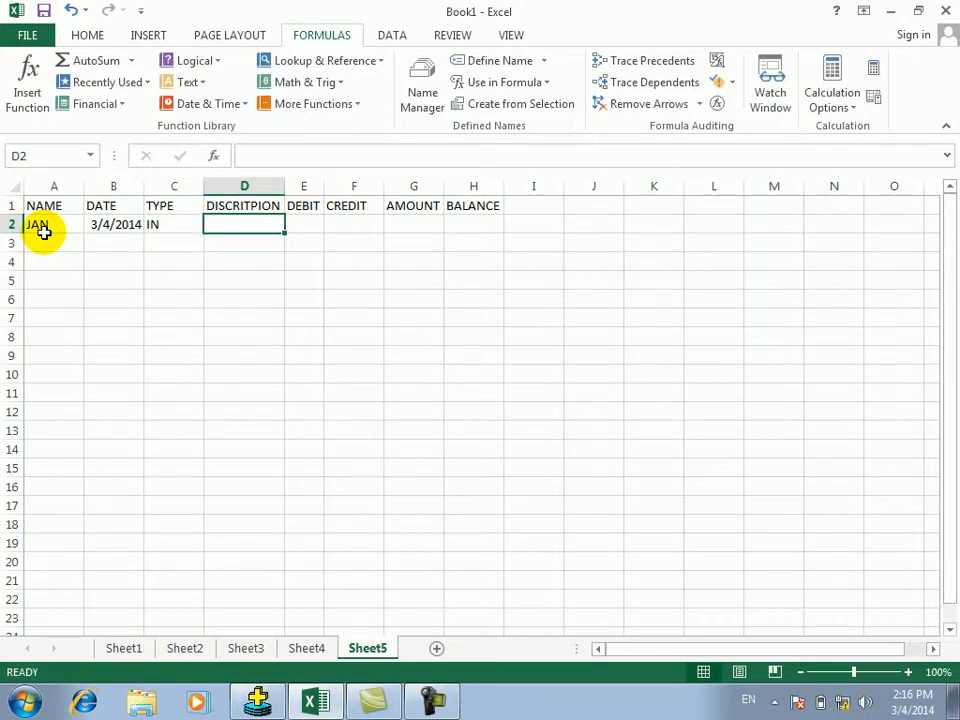
# Step: Enter FOR SAVING as the description in D2
pyautogui.write('FOR SH')
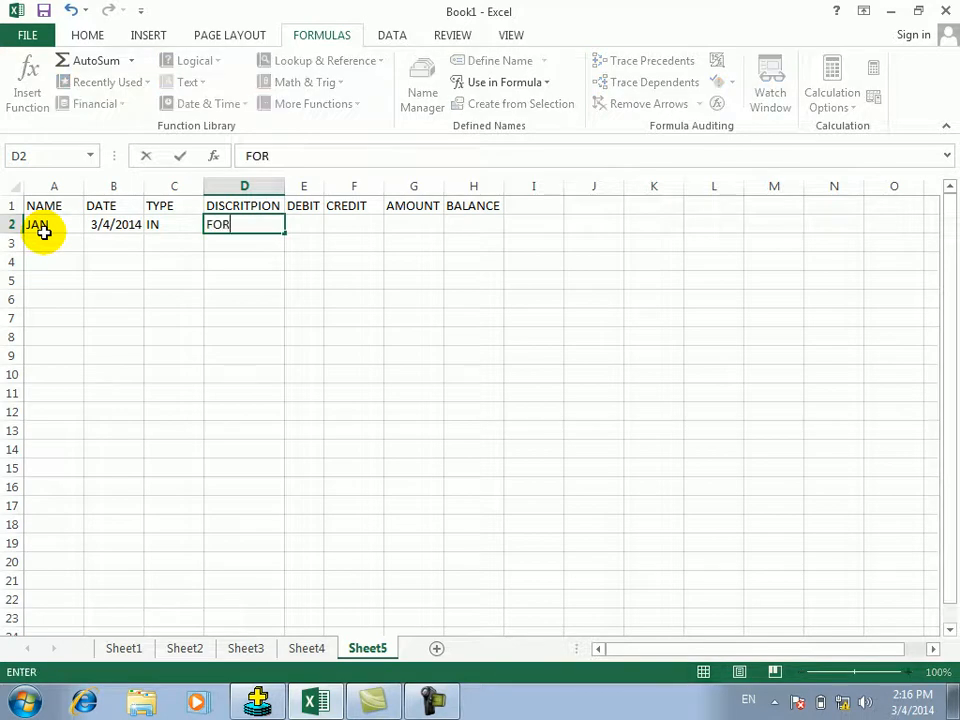
pyautogui.press('BackSpace')
pyautogui.press('BackSpace')
pyautogui.write('NG')
pyautogui.press('Tab')
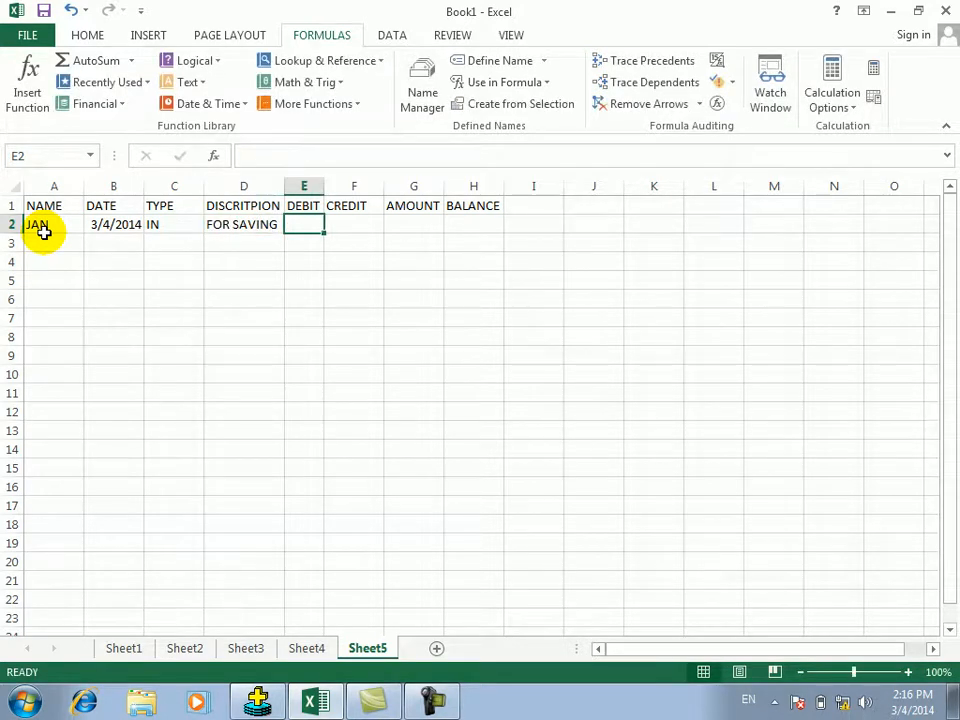
# Step: Widen the DEBIT column slightly and enter 50000 as the first record's credit in F2
pyautogui.moveTo(323, 184); pyautogui.dragTo(342, 181)
pyautogui.click(369, 230)
pyautogui.click(313, 240)
pyautogui.click(374, 223)
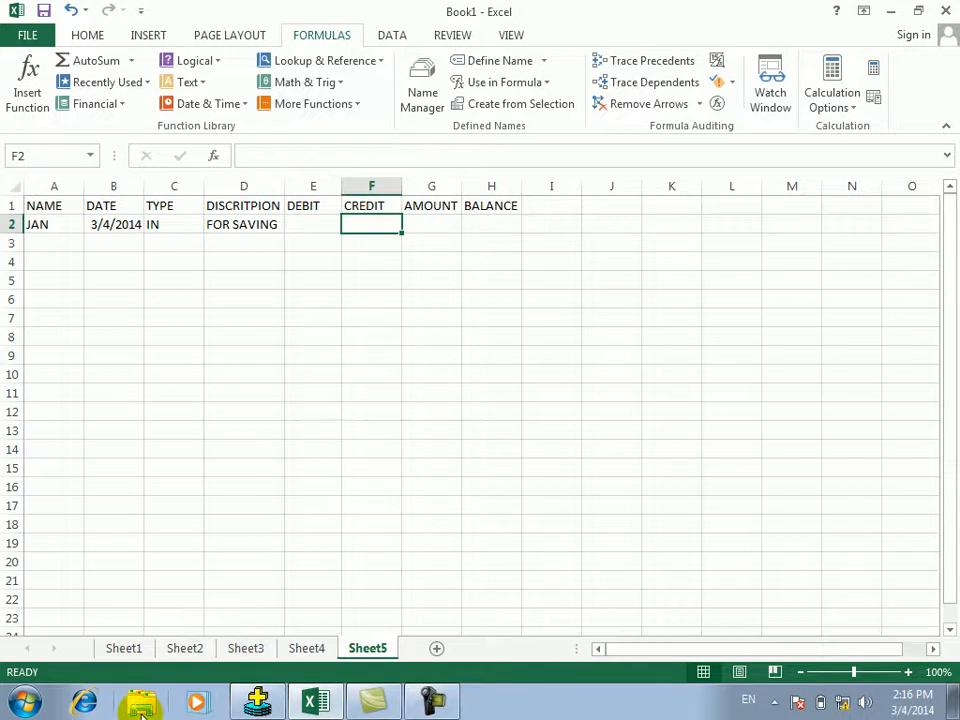
pyautogui.write('50000')
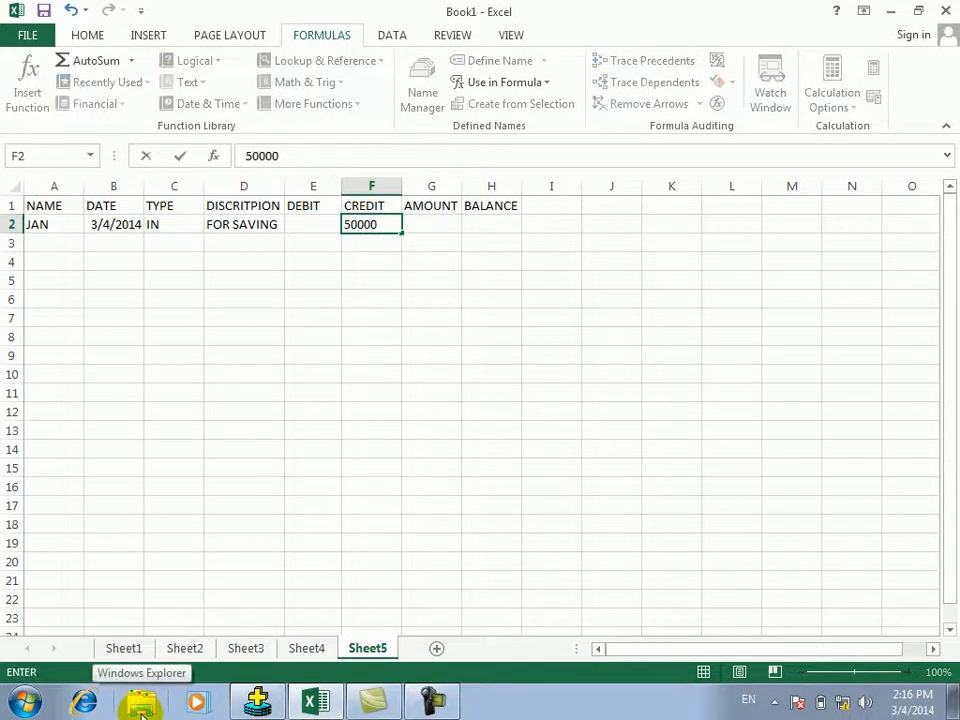
pyautogui.press('Tab')
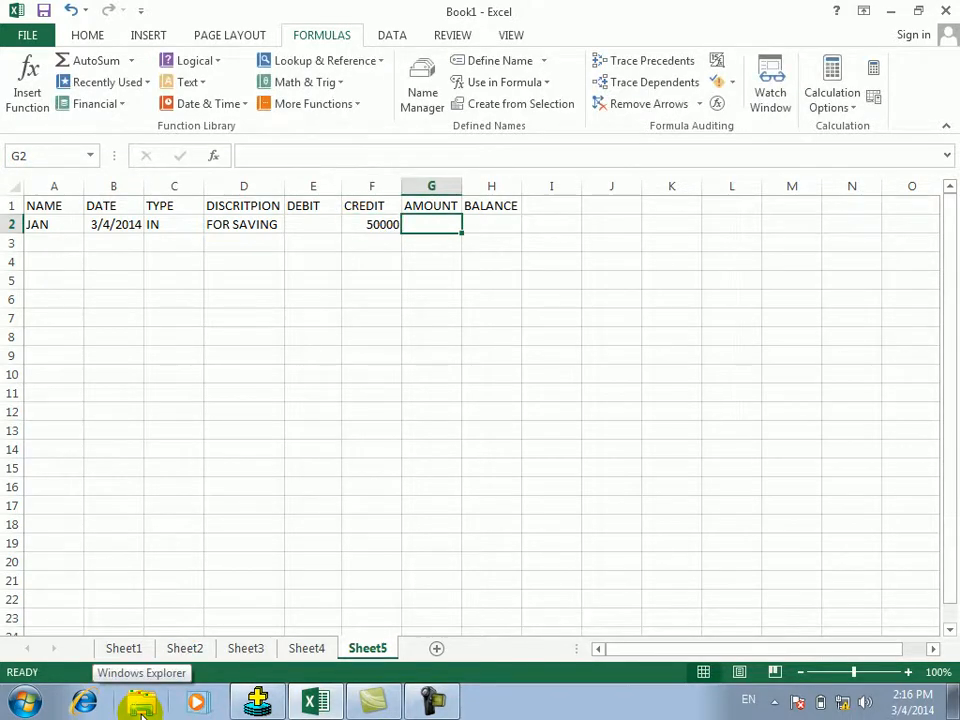
# Step: Enter the formula =E2-F2 in G2 for the amount and fill it down to G20
pyautogui.write('=')
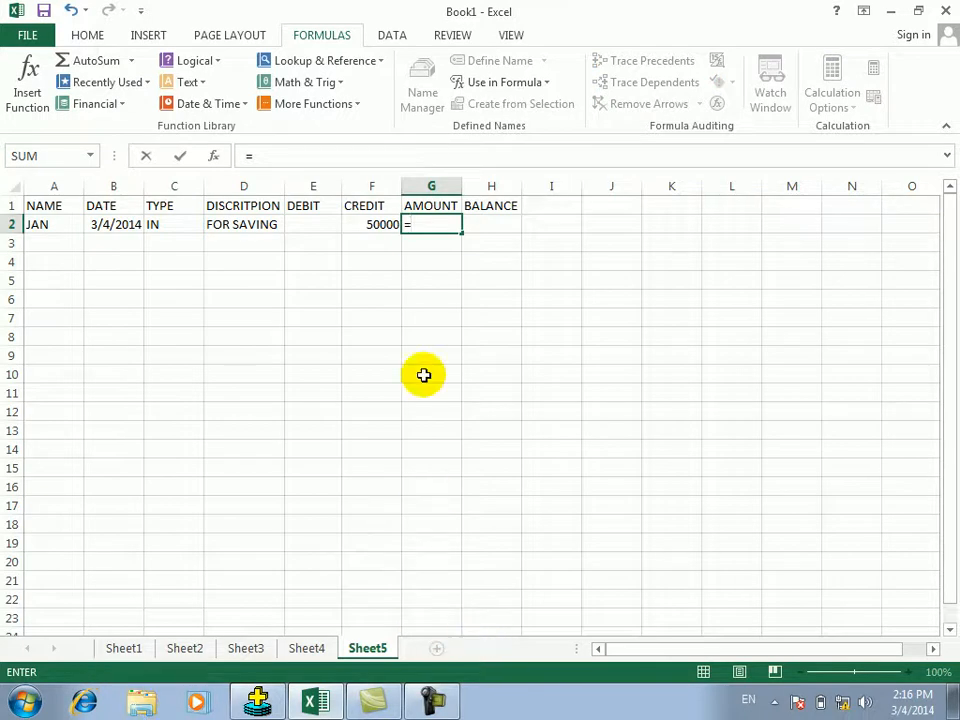
pyautogui.click(318, 228)
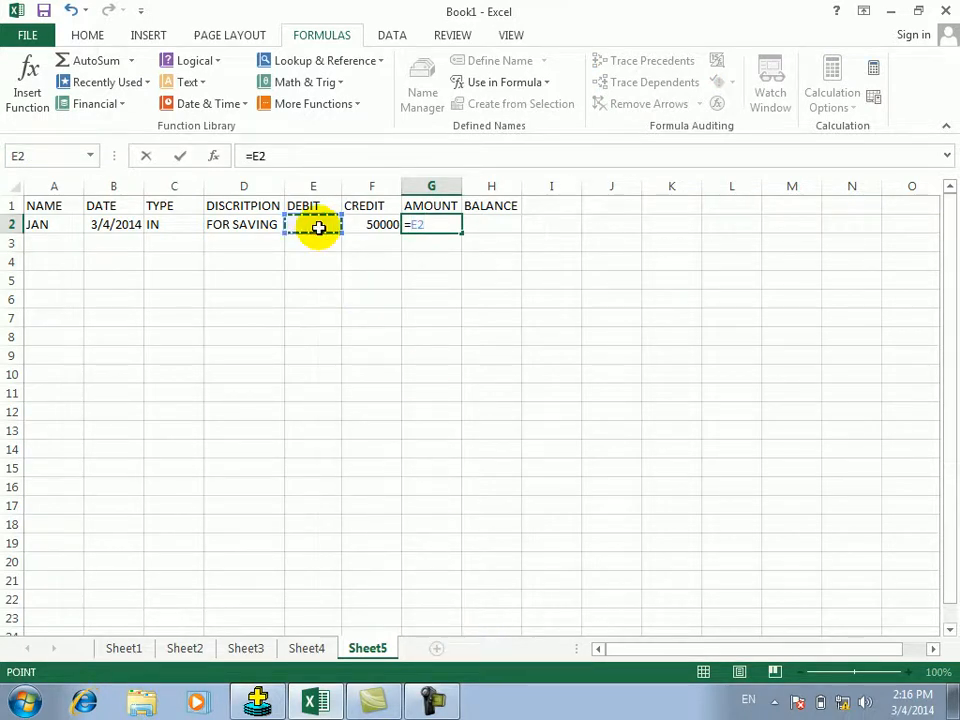
pyautogui.click(366, 227)
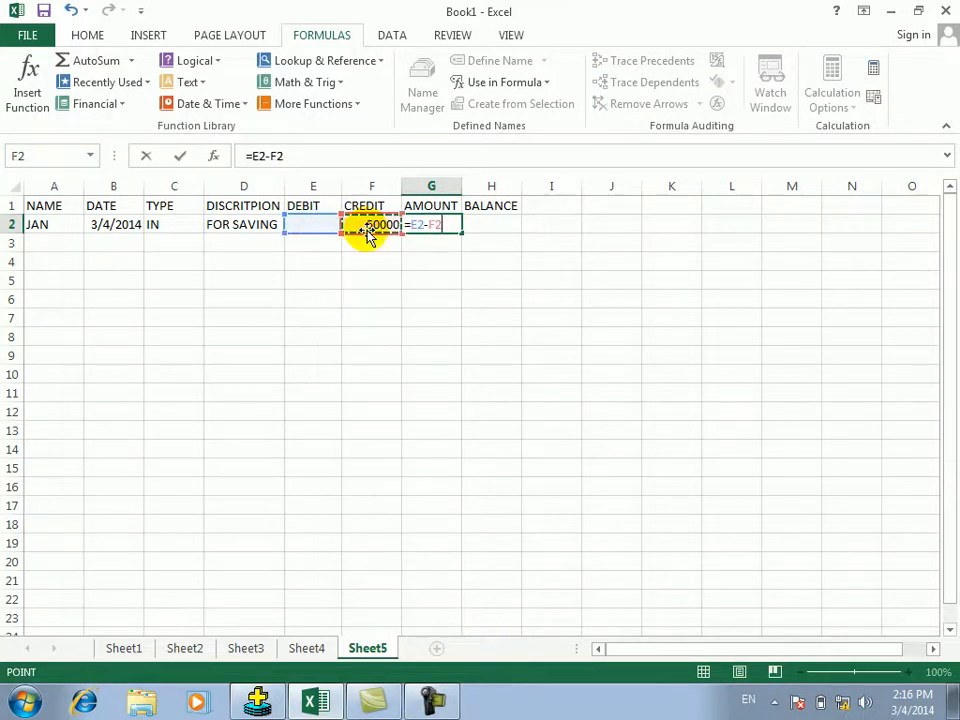
pyautogui.press('Return')
pyautogui.click(431, 221)
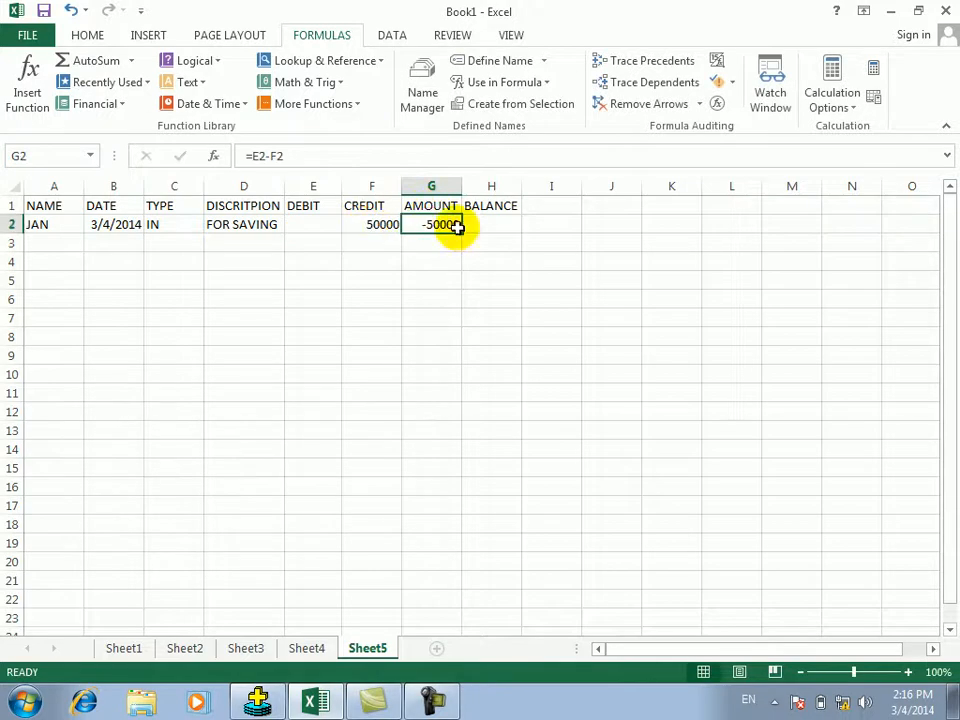
pyautogui.moveTo(462, 231); pyautogui.dragTo(414, 561)
# Step: Enter a SUM formula in H2 that totals the amounts in G2:G20 as the balance
pyautogui.click(497, 224)
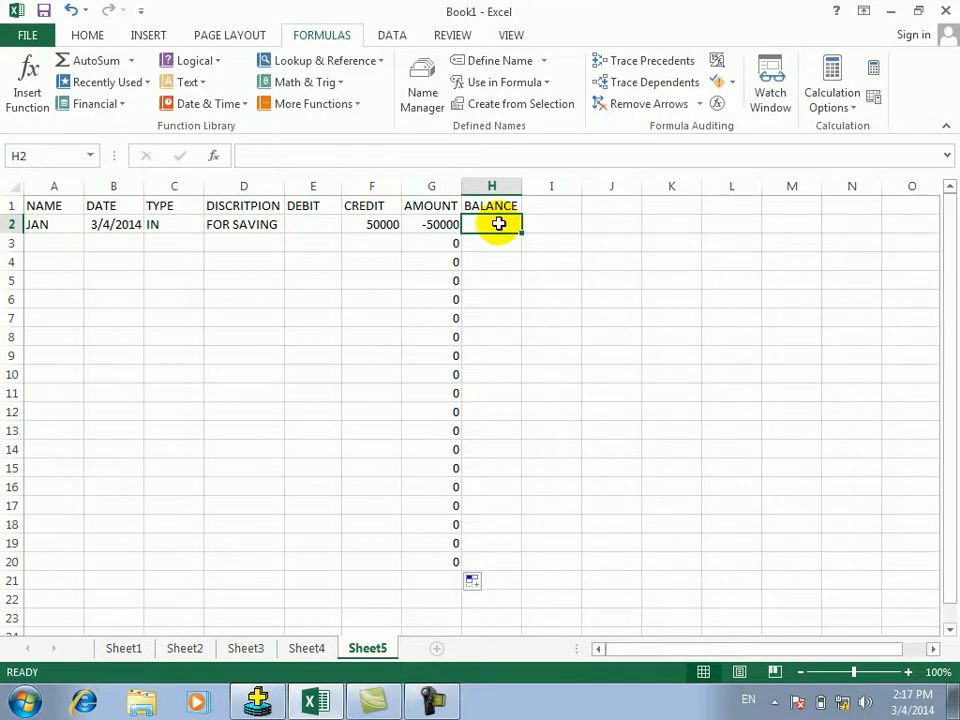
pyautogui.write('=SUM(')
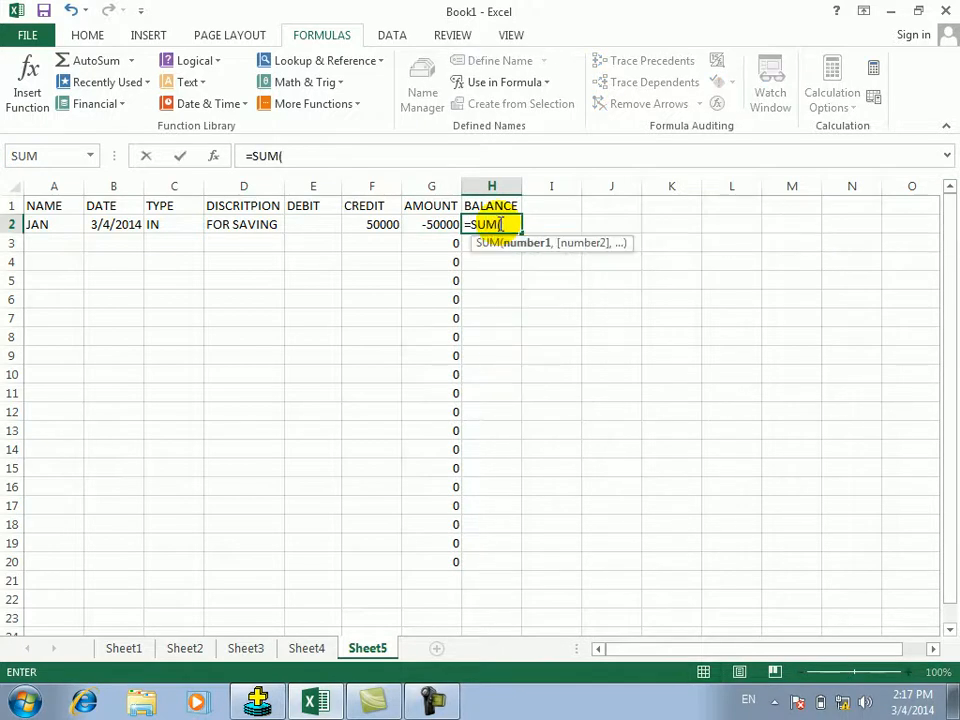
pyautogui.moveTo(435, 224); pyautogui.dragTo(442, 566)
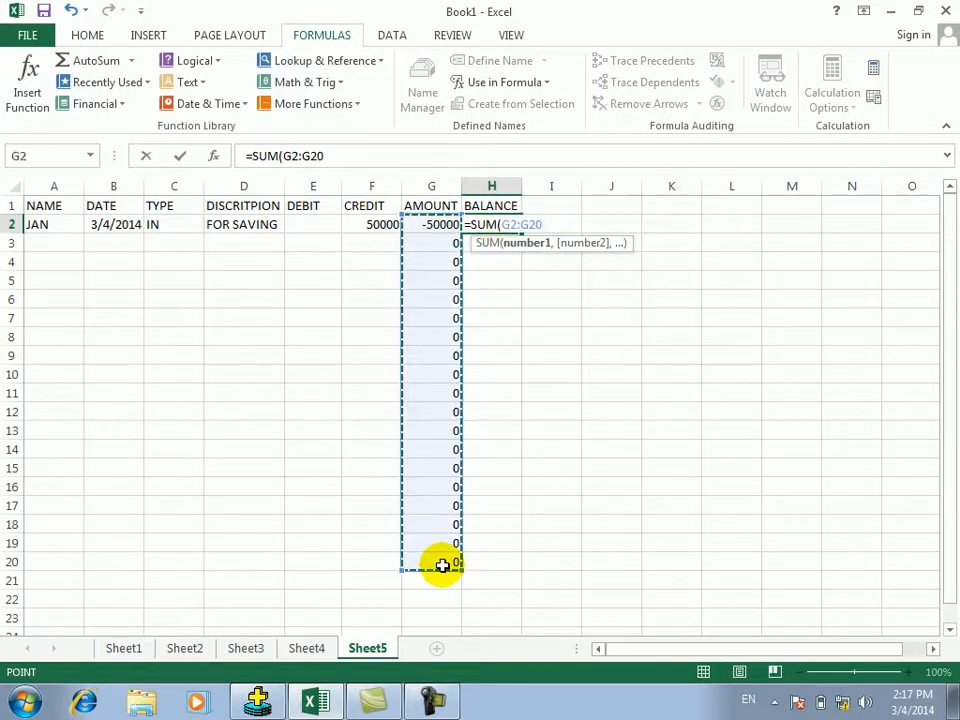
pyautogui.press('Return')
# Step: Start the second record in row 3 with the same person's name, the date 3/3/2014 and the type IN
pyautogui.click(57, 245)
pyautogui.write('JAN')
pyautogui.press('Tab')
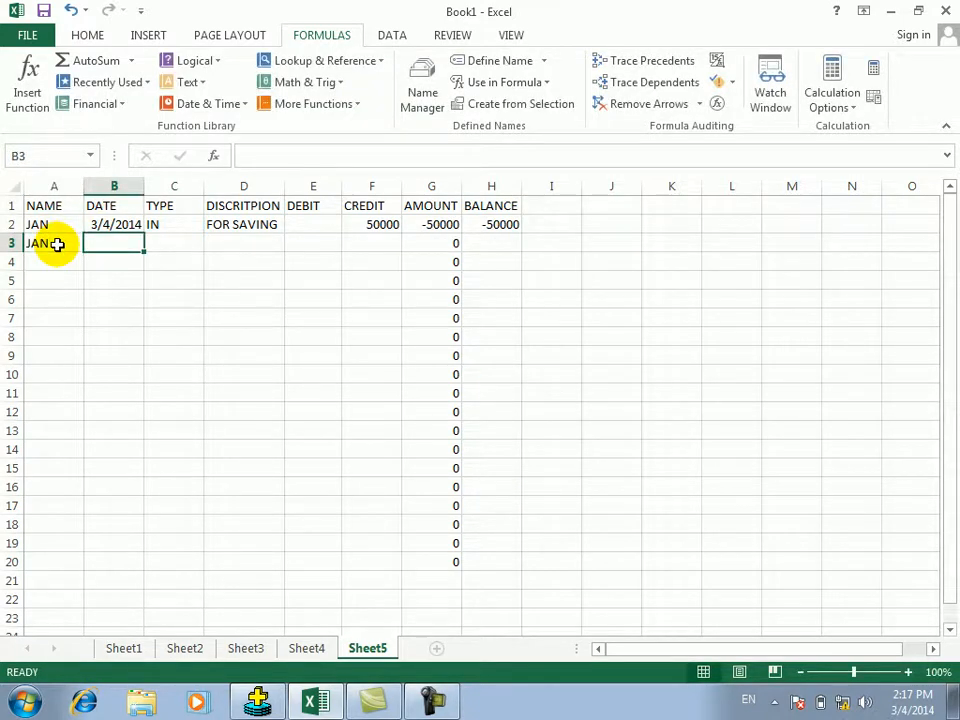
pyautogui.write('3')
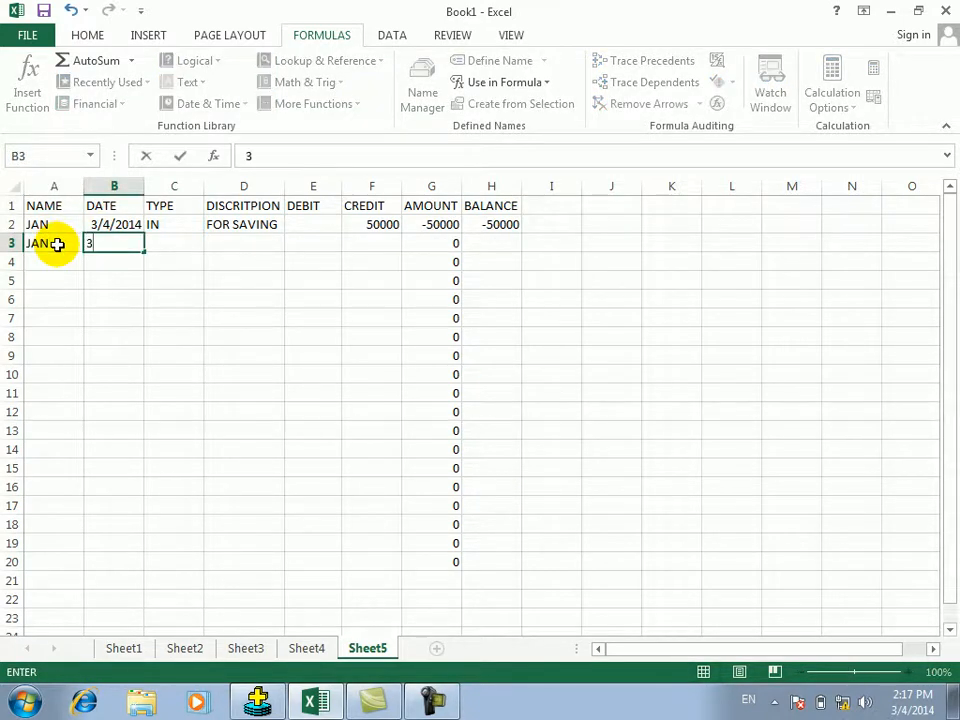
pyautogui.write('/3/2014')
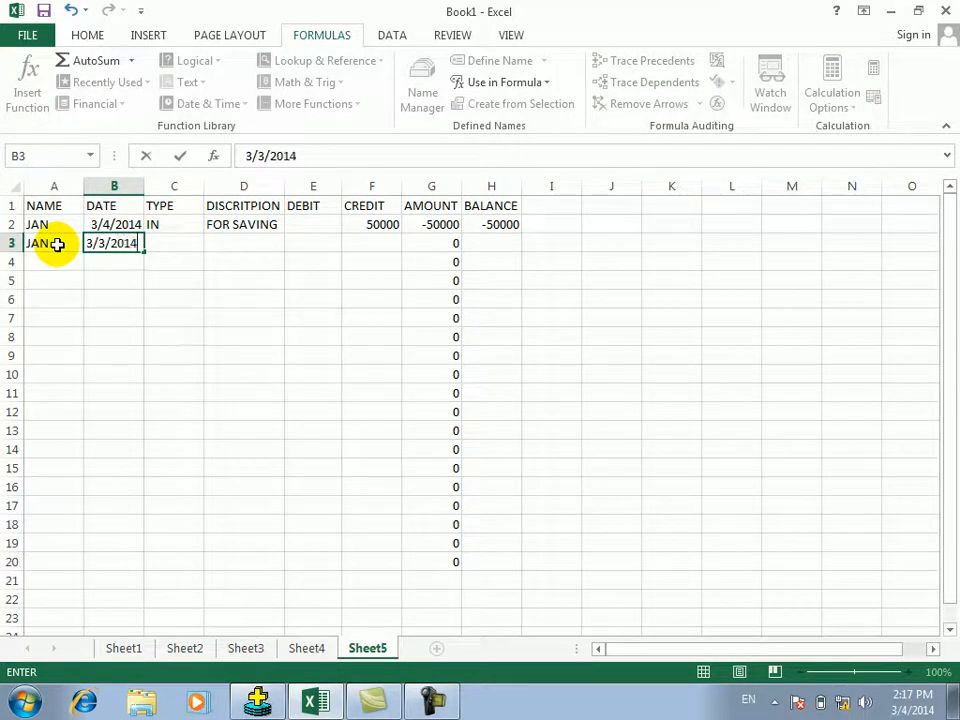
pyautogui.press('Tab')
pyautogui.write('IN')
pyautogui.press('Tab')
# Step: Complete the row 3 record with the description FOR SAVING and a credit of 60000
pyautogui.write('FR')
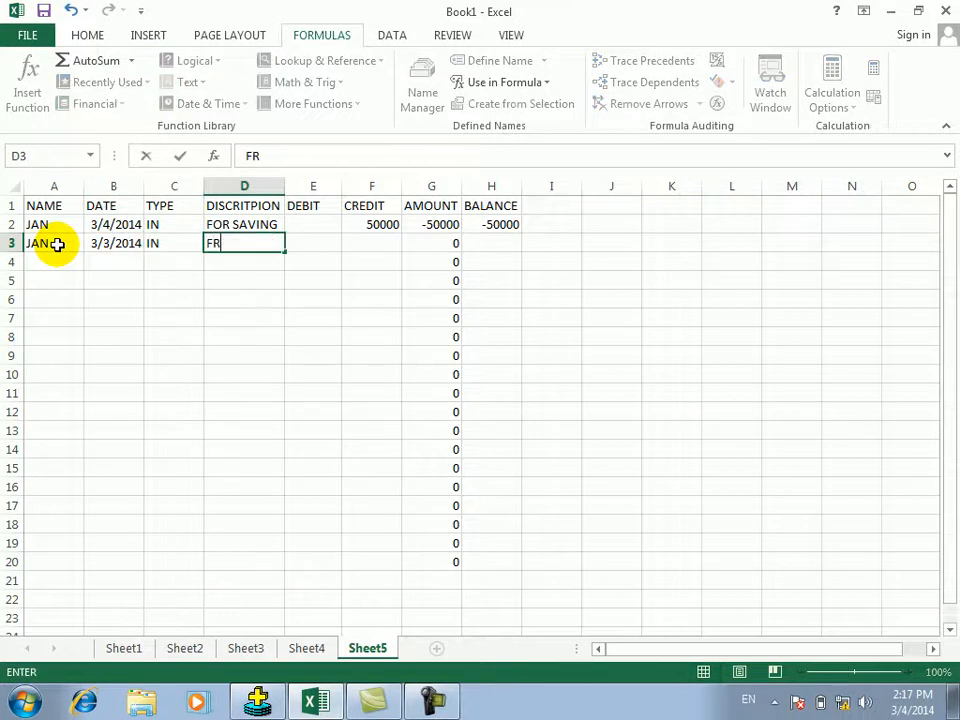
pyautogui.press('BackSpace')
pyautogui.write('OR SAVING')
pyautogui.press('Tab')
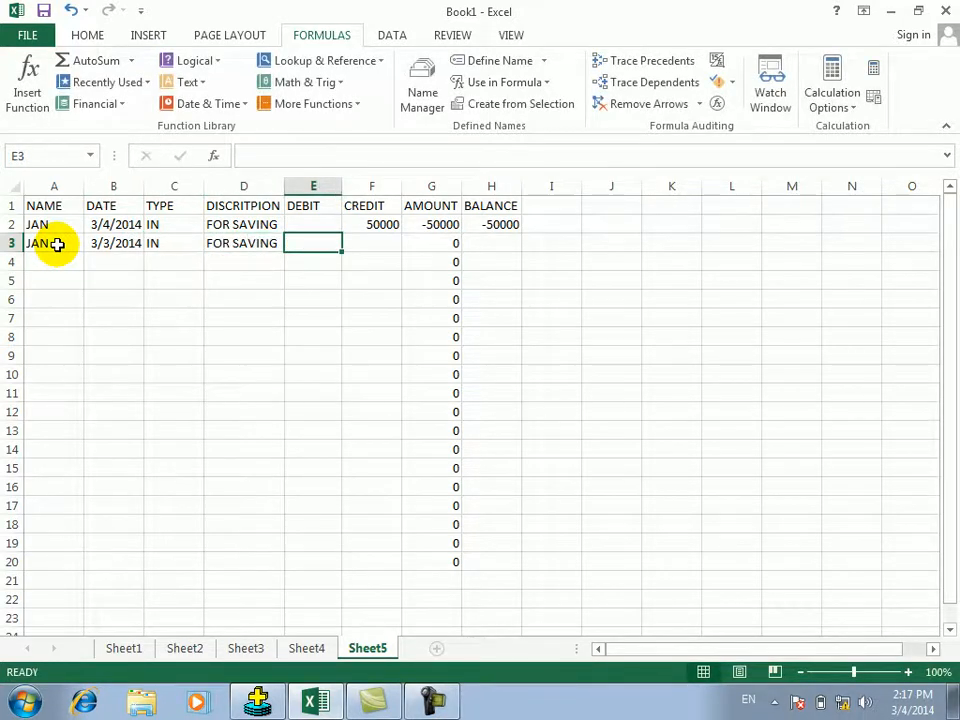
pyautogui.press('Tab')
pyautogui.write('60000')
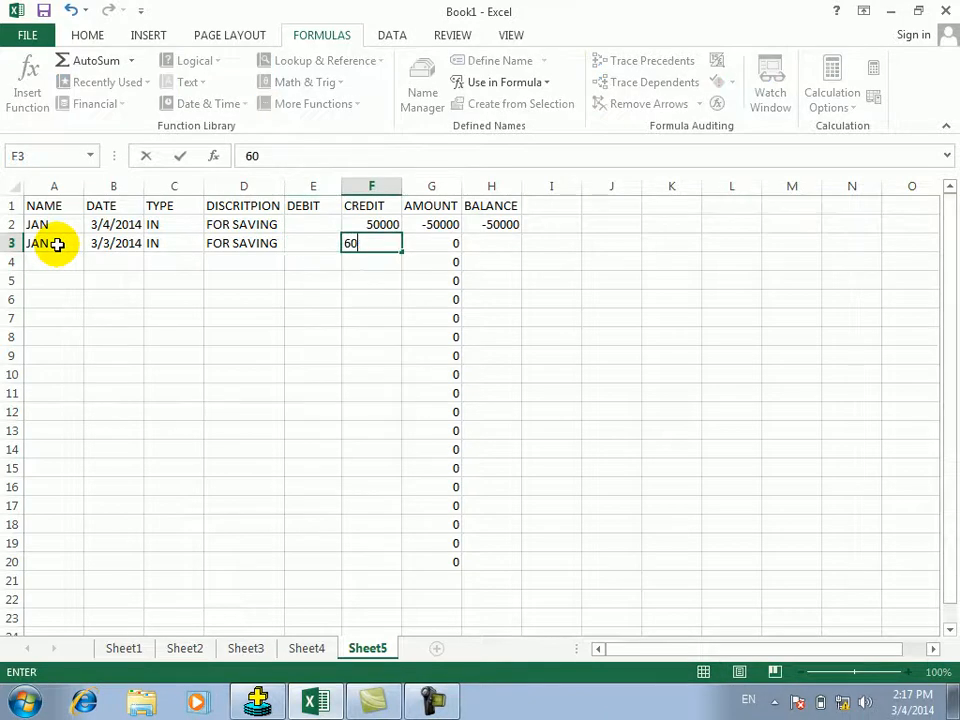
# Step: Start the third record in row 4 with the same person's name as the rows above and the date 5/5/2013
pyautogui.doubleClick(57, 245)
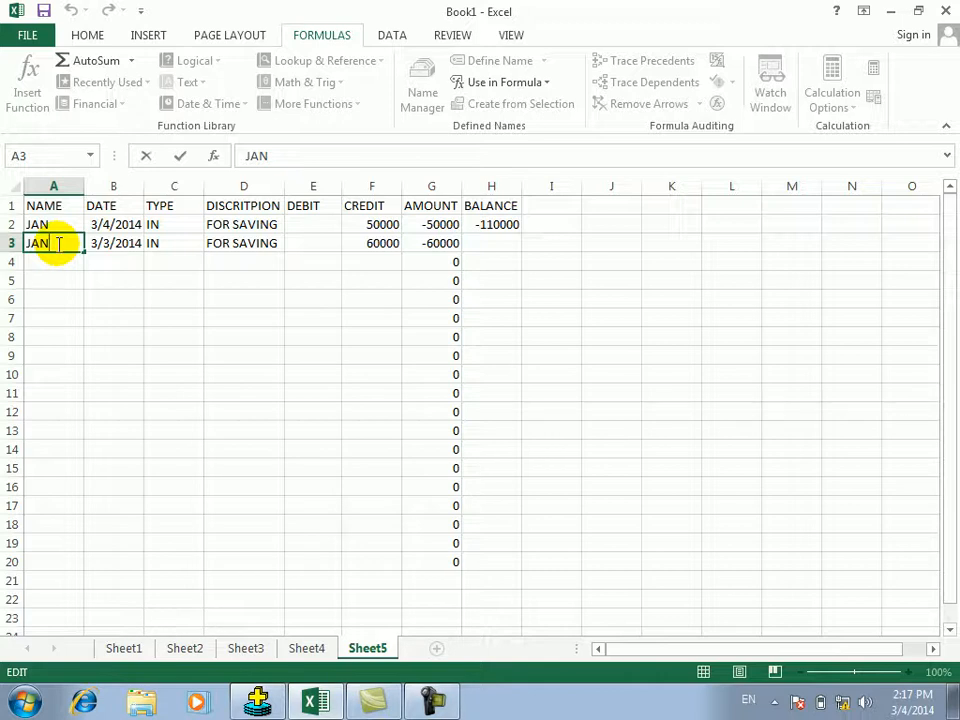
pyautogui.press('Return')
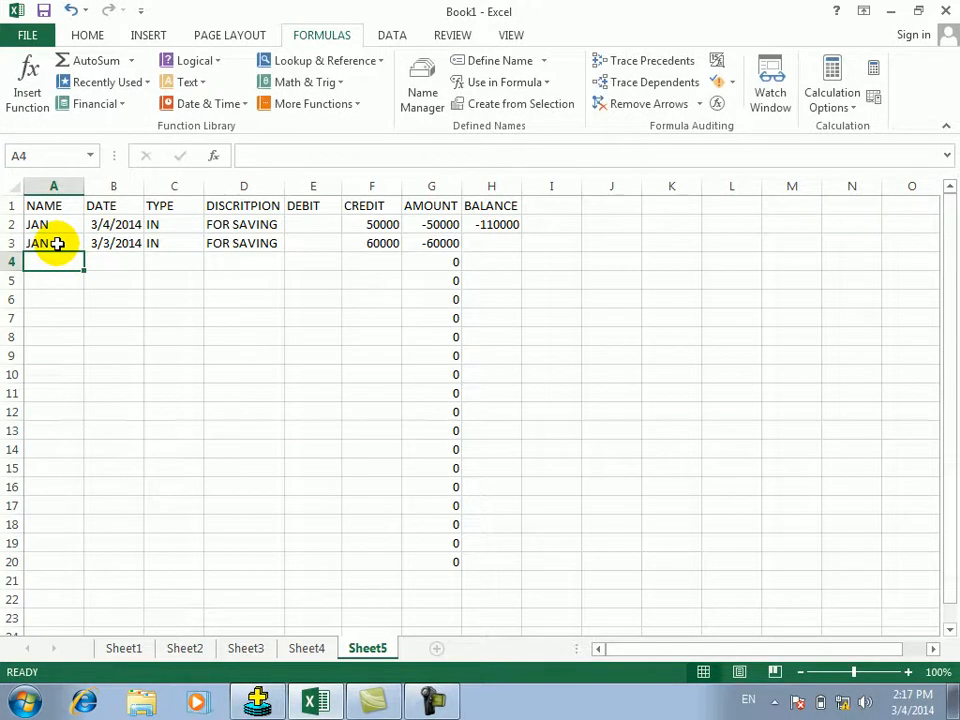
pyautogui.write('JAN')
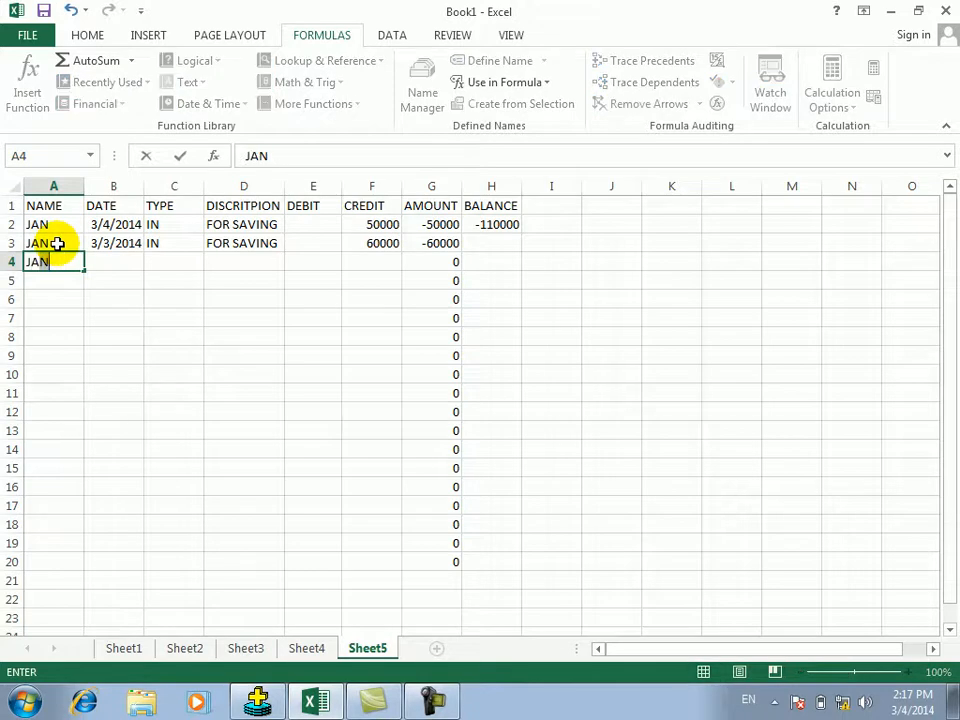
pyautogui.write('AL')
pyautogui.press('Tab')
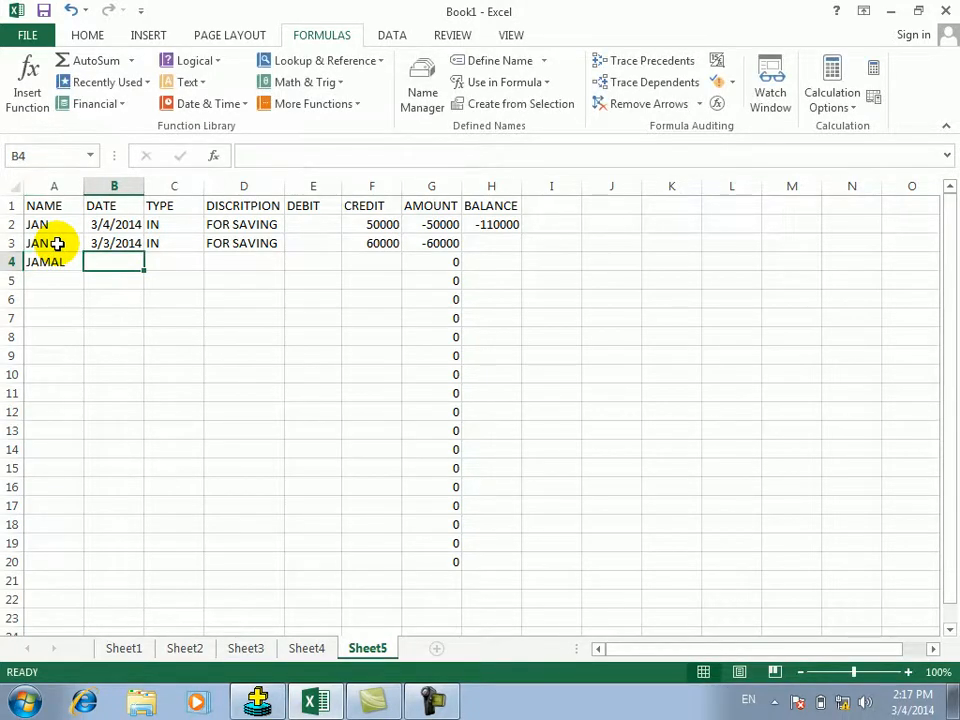
pyautogui.write('5/5/2013')
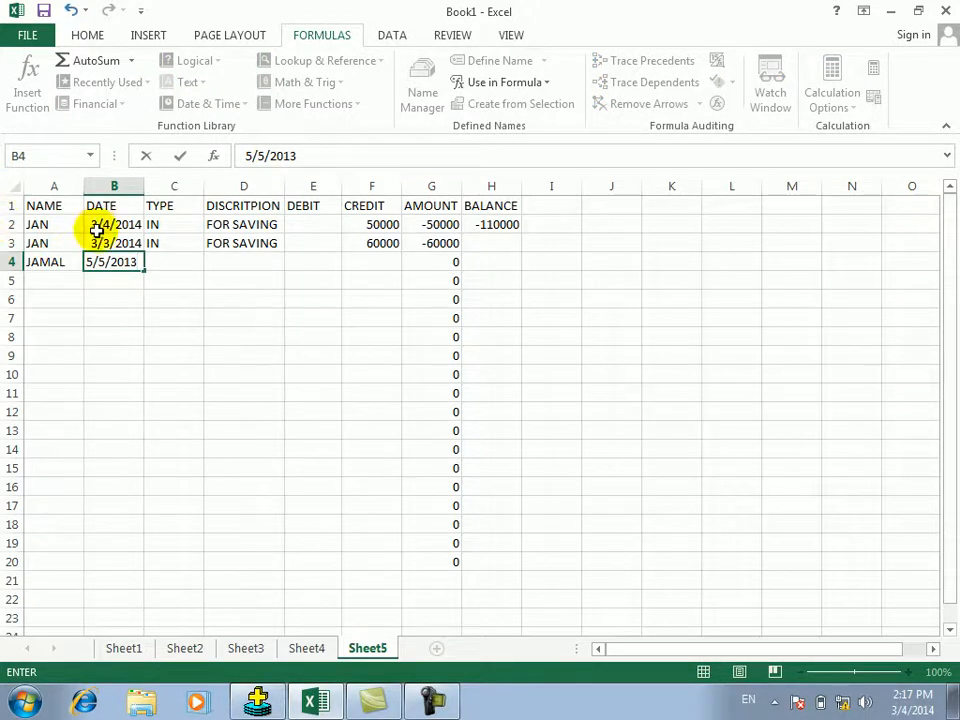
pyautogui.click(55, 266)
pyautogui.write('JAN')
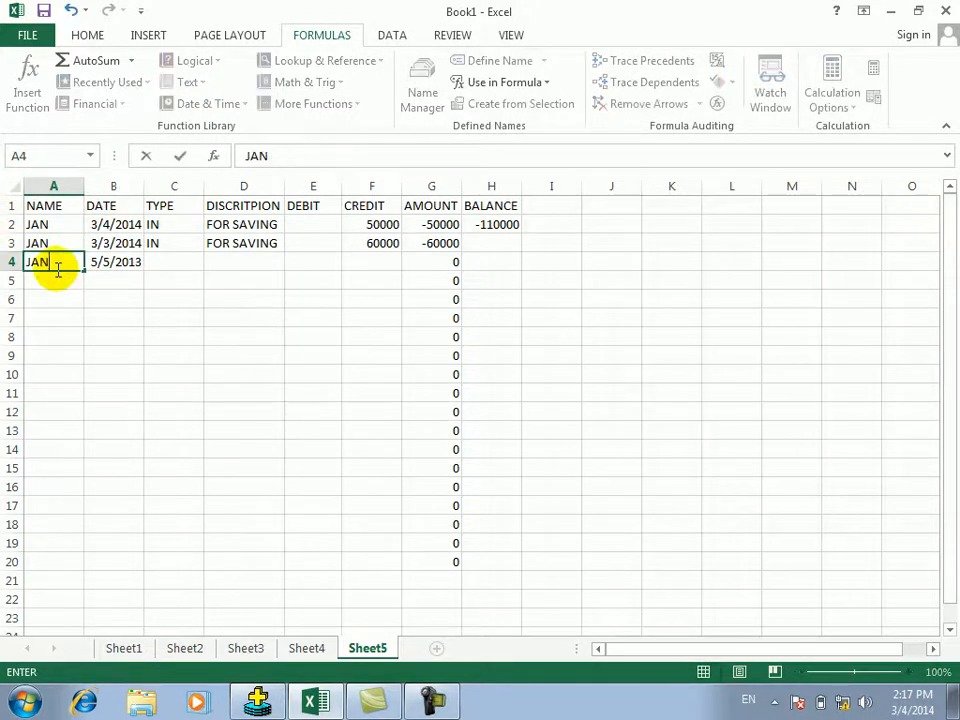
pyautogui.press('Tab')
pyautogui.press('Tab')
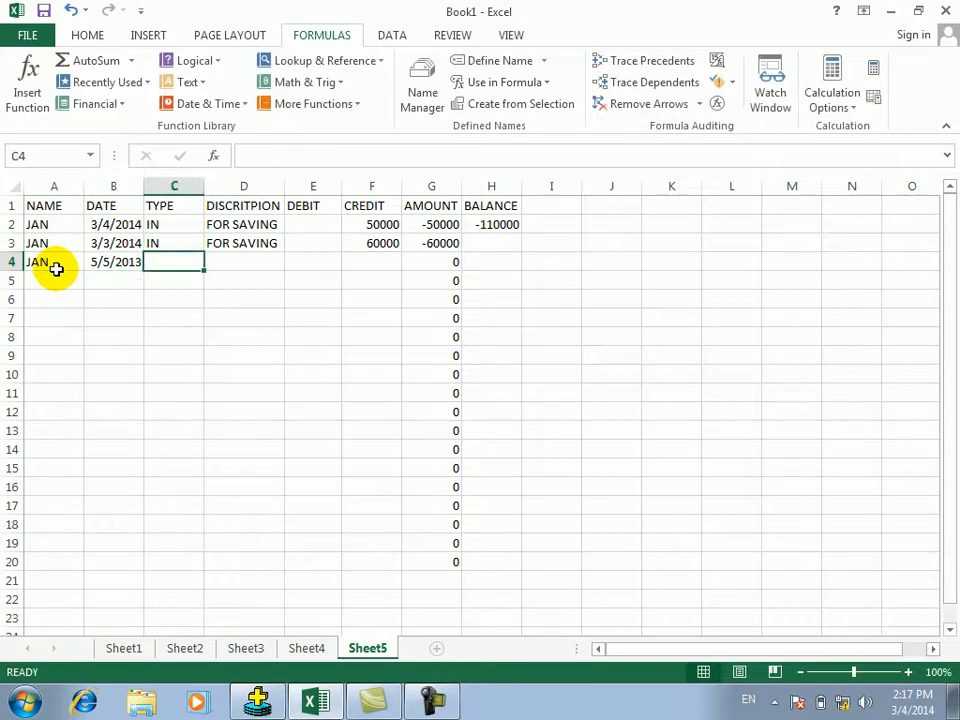
# Step: Complete the row 4 record with the type OUT, the description FOR EXPENSE and a debit of 76000
pyautogui.write('OUT')
pyautogui.press('Tab')
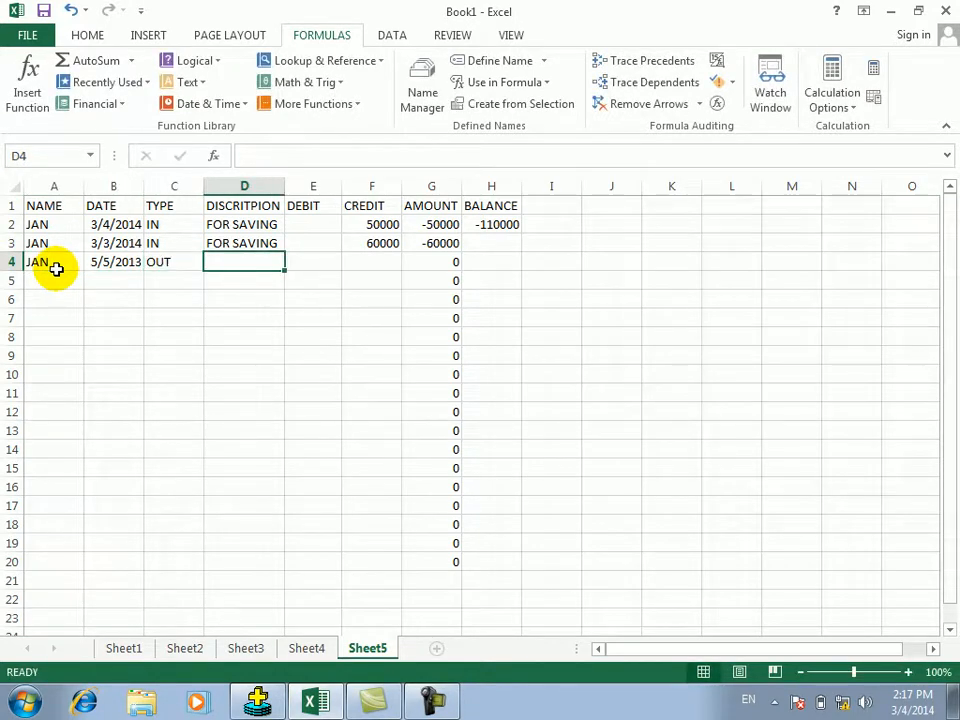
pyautogui.write('FOR S')
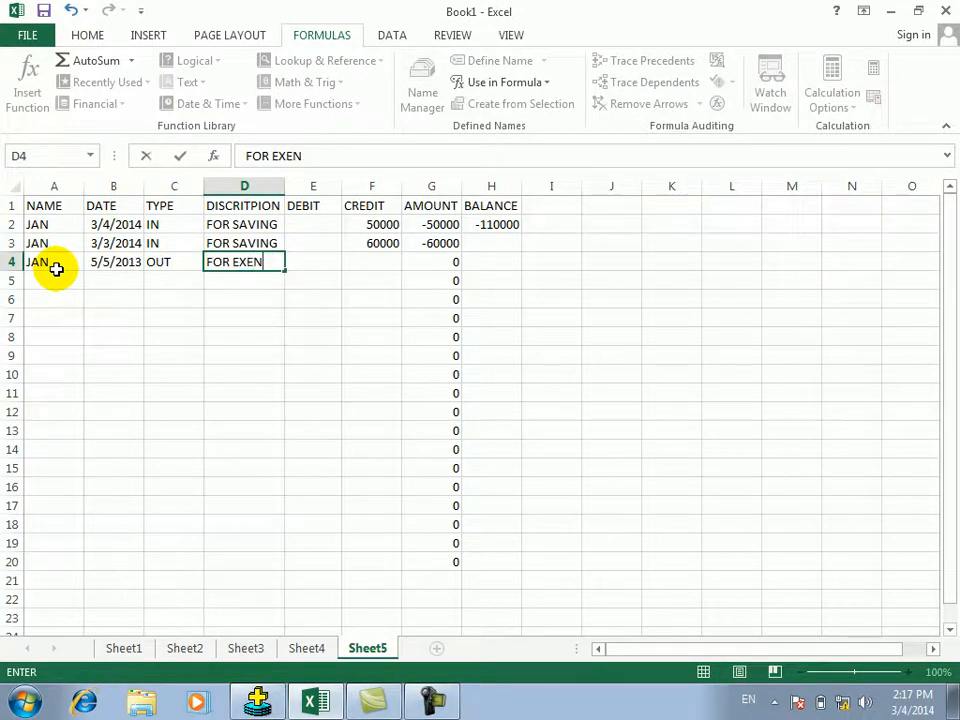
pyautogui.press('Tab')
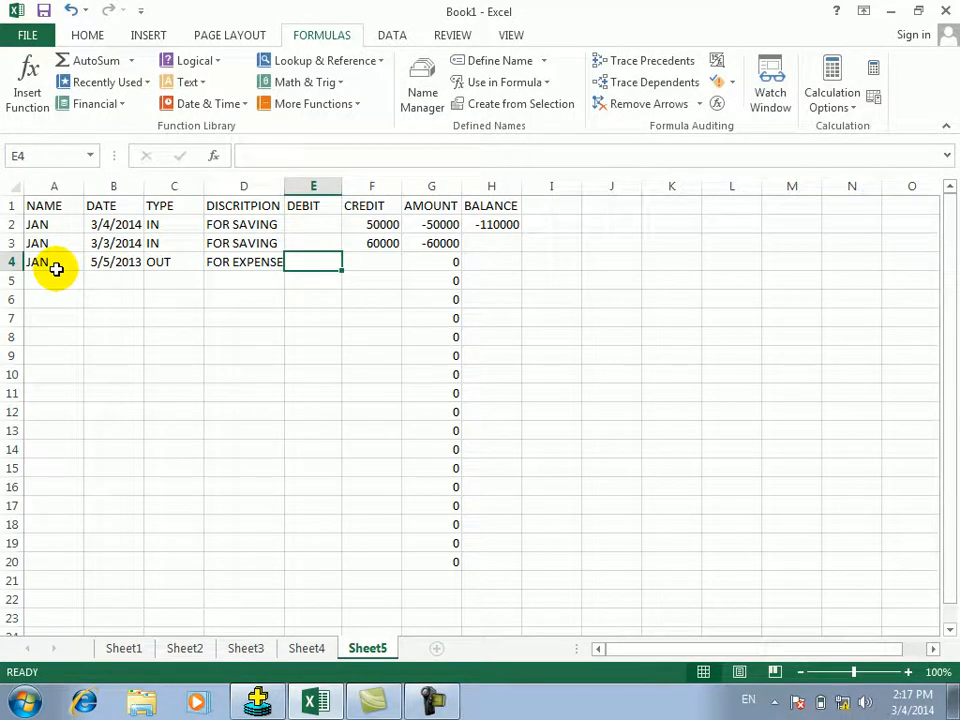
pyautogui.write('76000')
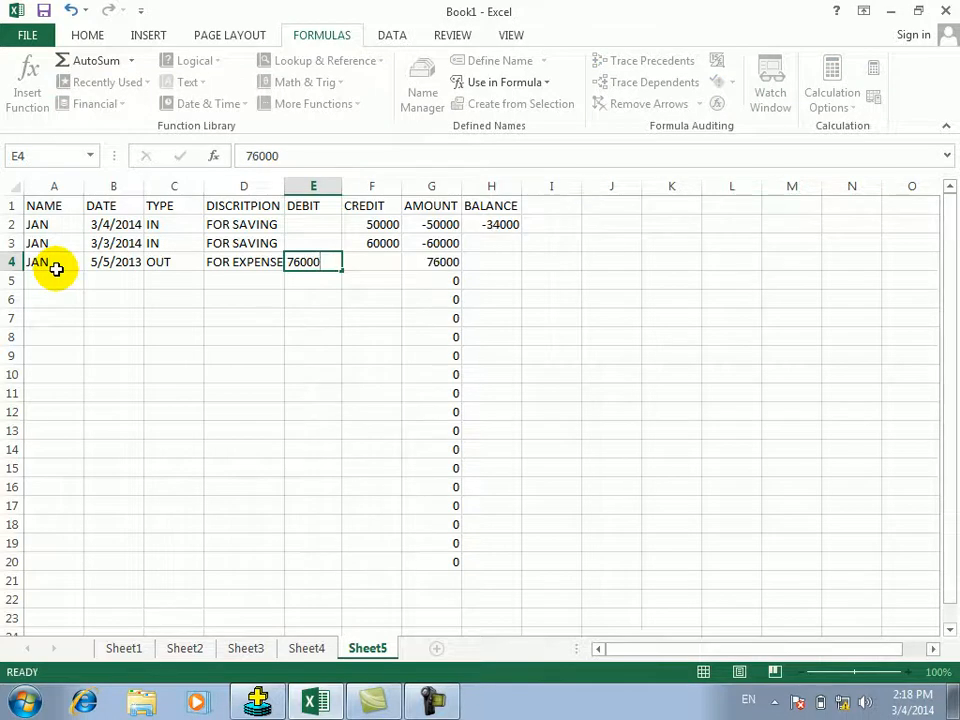
pyautogui.press('Return')
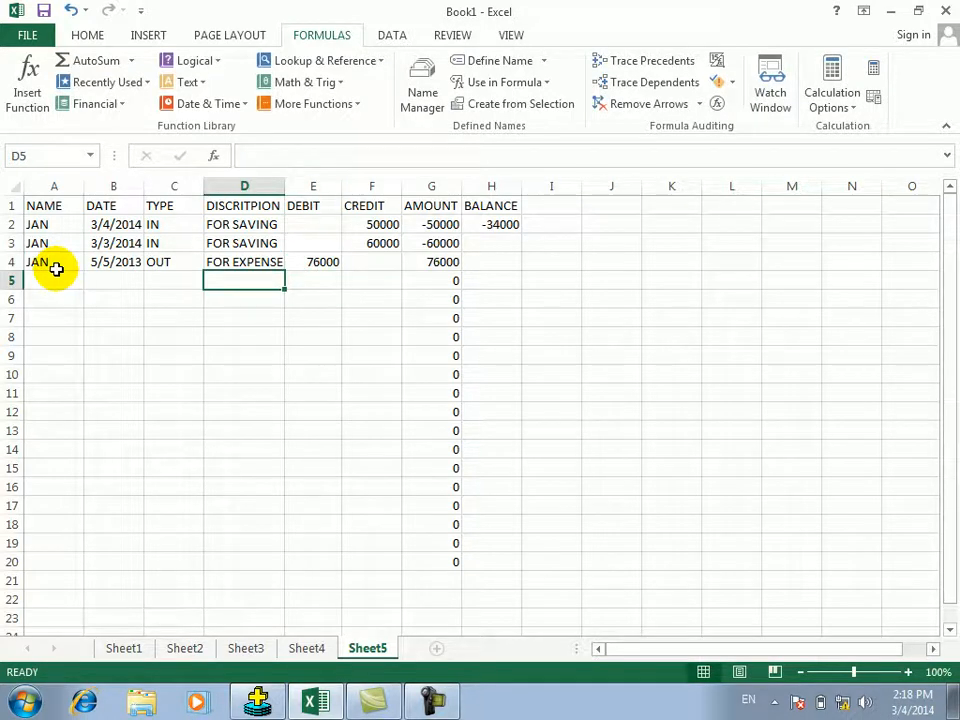
# Step: Check which defined names already exist in the workbook using the Name Manager
pyautogui.moveTo(51, 203); pyautogui.dragTo(478, 557)
pyautogui.click(64, 206)
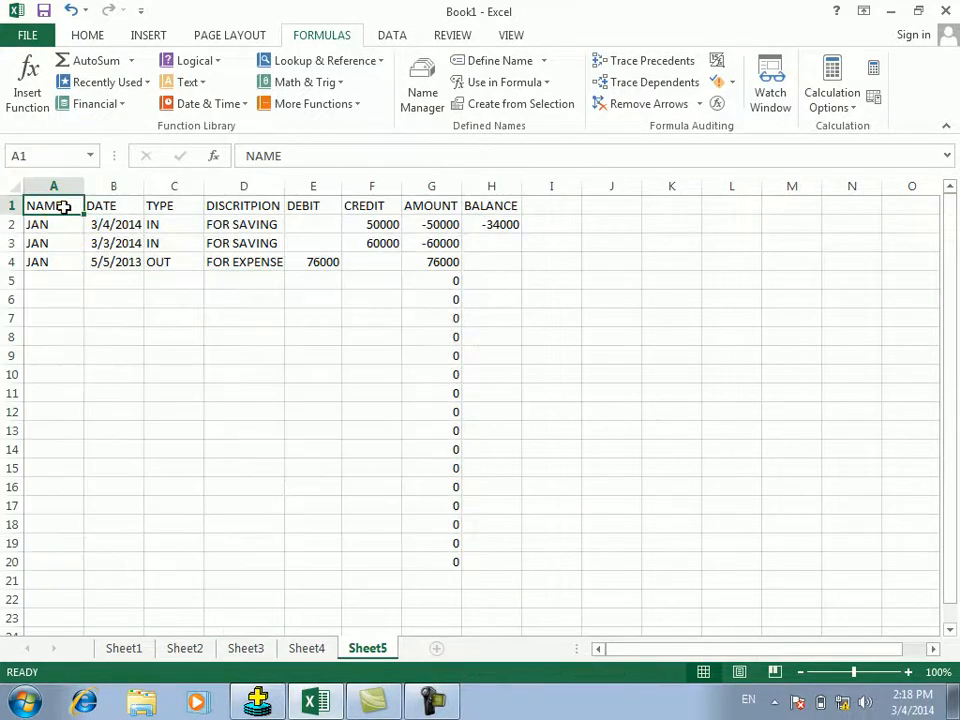
pyautogui.click(33, 155)
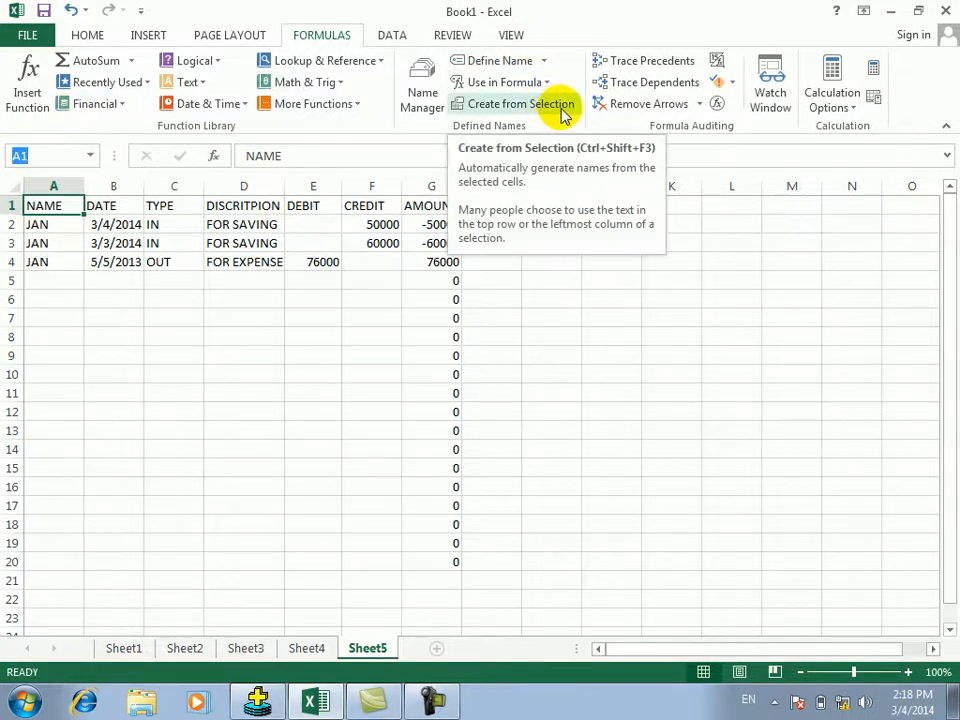
pyautogui.click(432, 100)
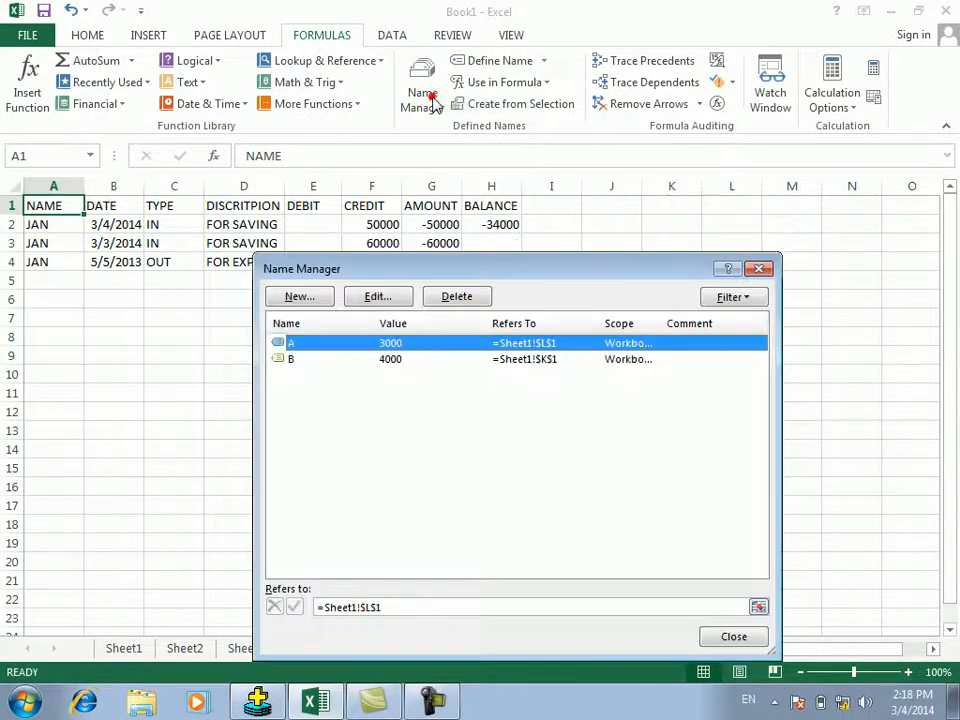
pyautogui.click(761, 268)
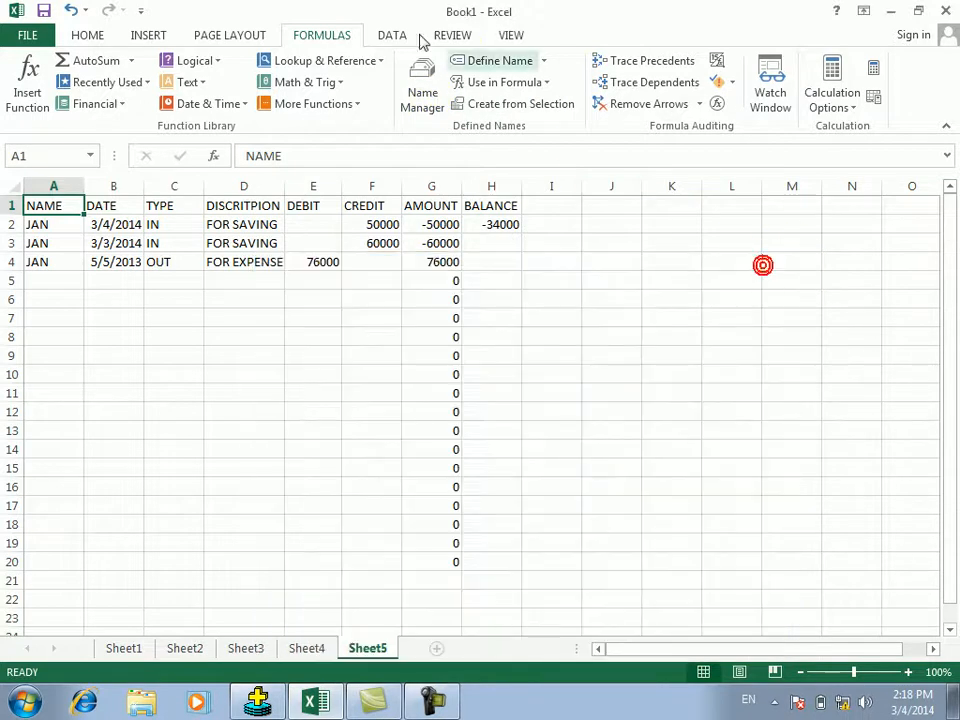
pyautogui.click(490, 62)
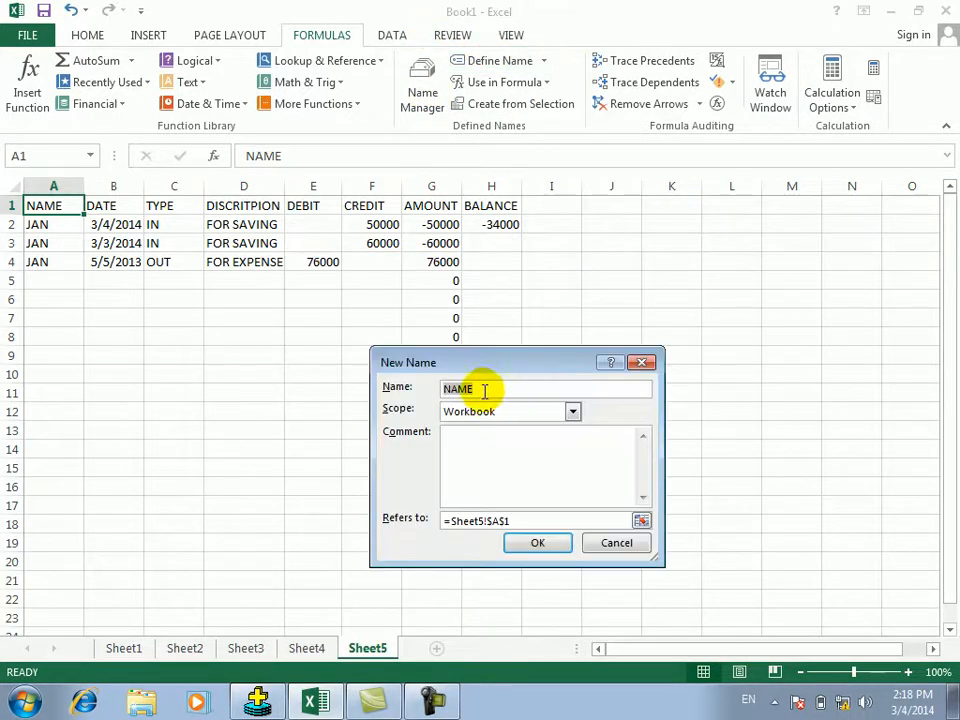
pyautogui.write('JAN')
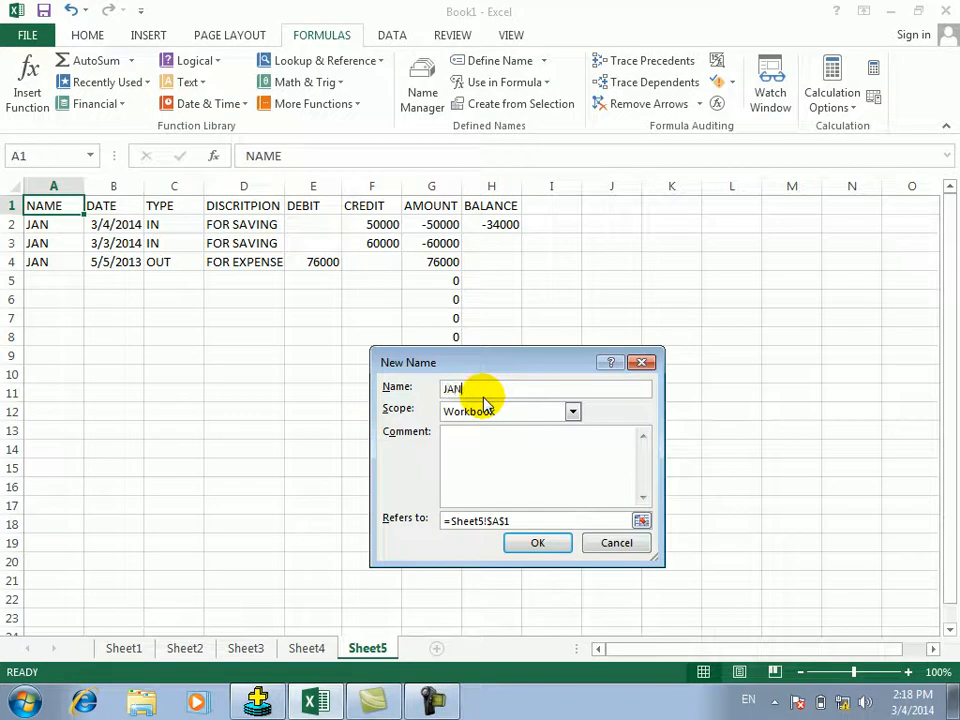
pyautogui.click(479, 418)
pyautogui.click(479, 419)
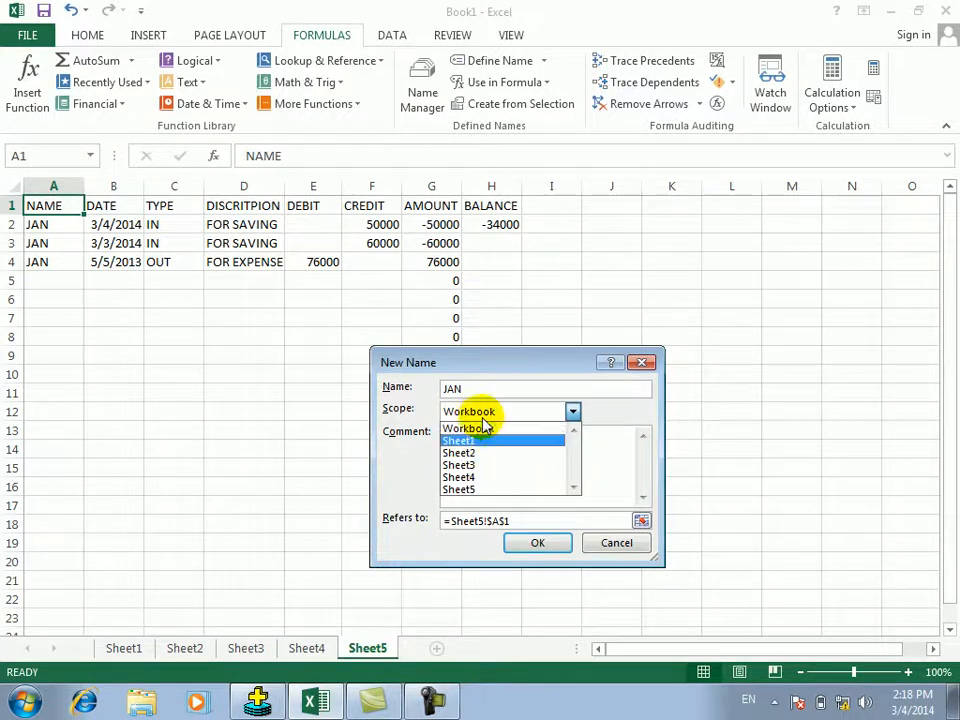
pyautogui.click(619, 541)
# Step: Check which defined names are available from Sheet1 and Sheet2, and return to the ledger on Sheet5
pyautogui.click(128, 648)
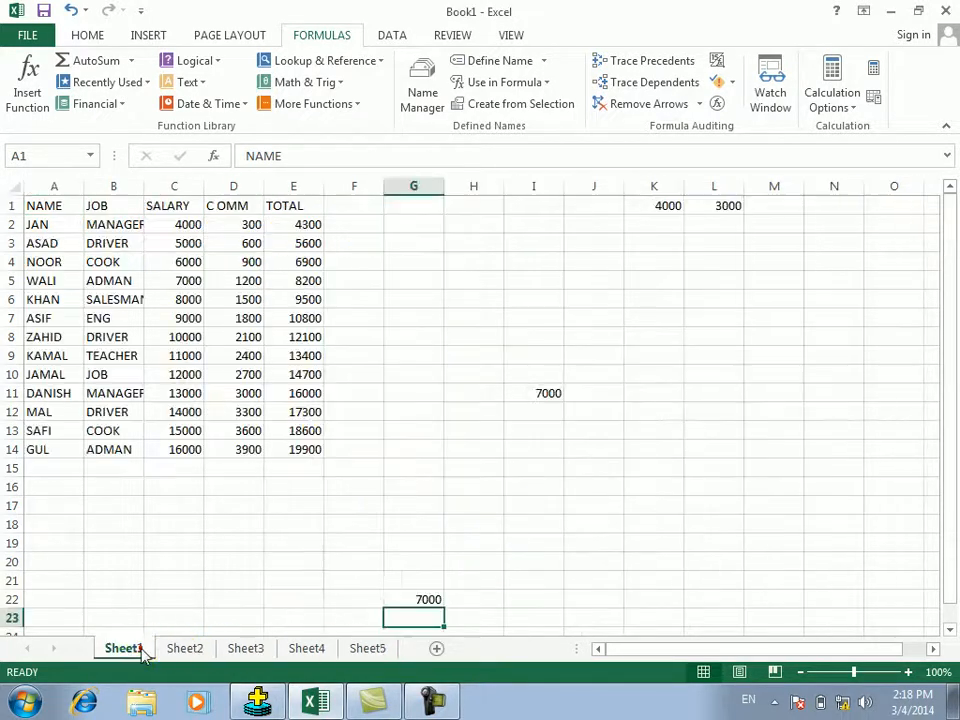
pyautogui.click(88, 157)
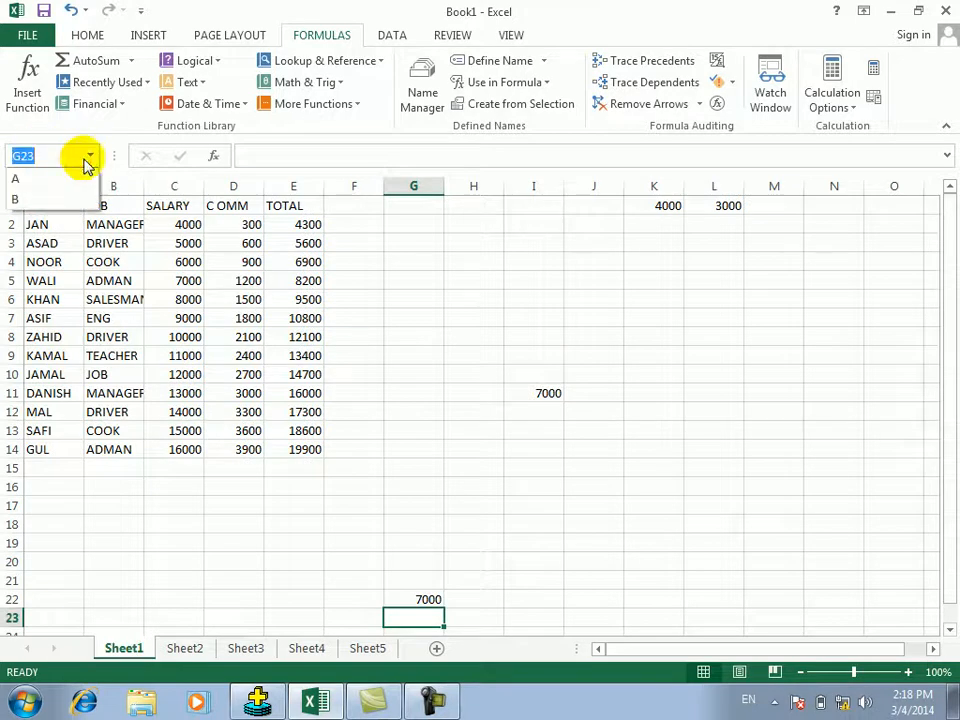
pyautogui.click(171, 651)
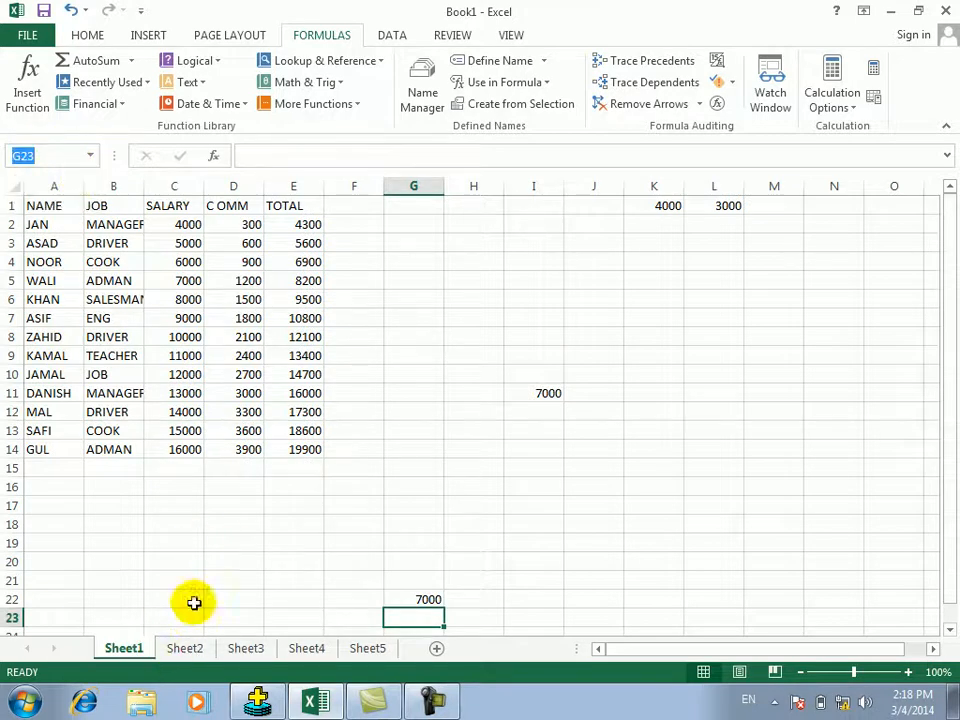
pyautogui.click(187, 651)
pyautogui.click(90, 157)
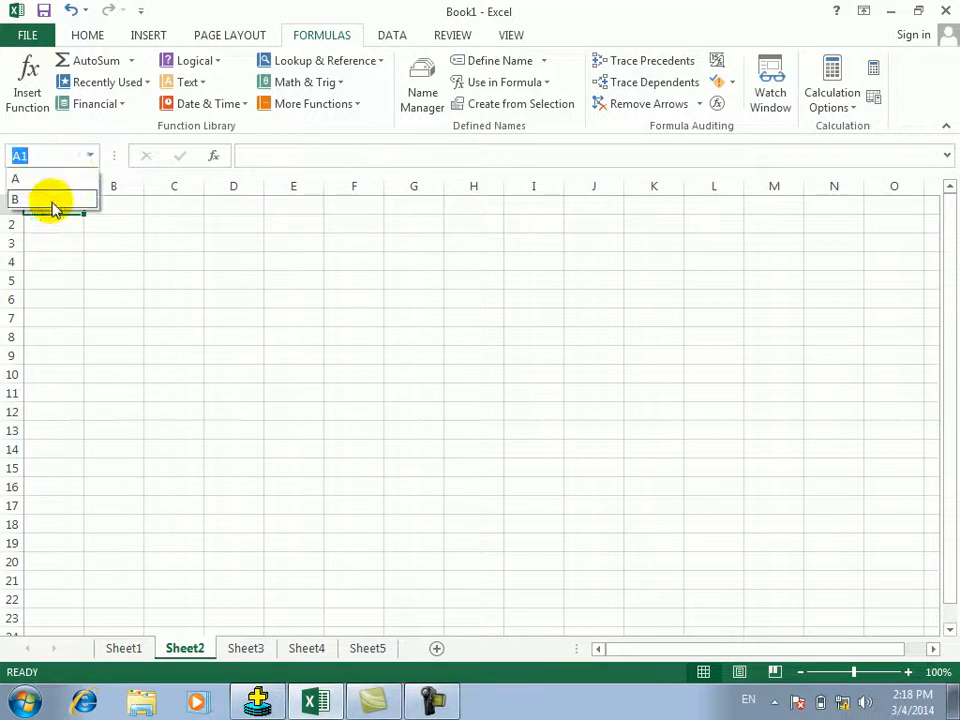
pyautogui.click(313, 650)
pyautogui.click(367, 648)
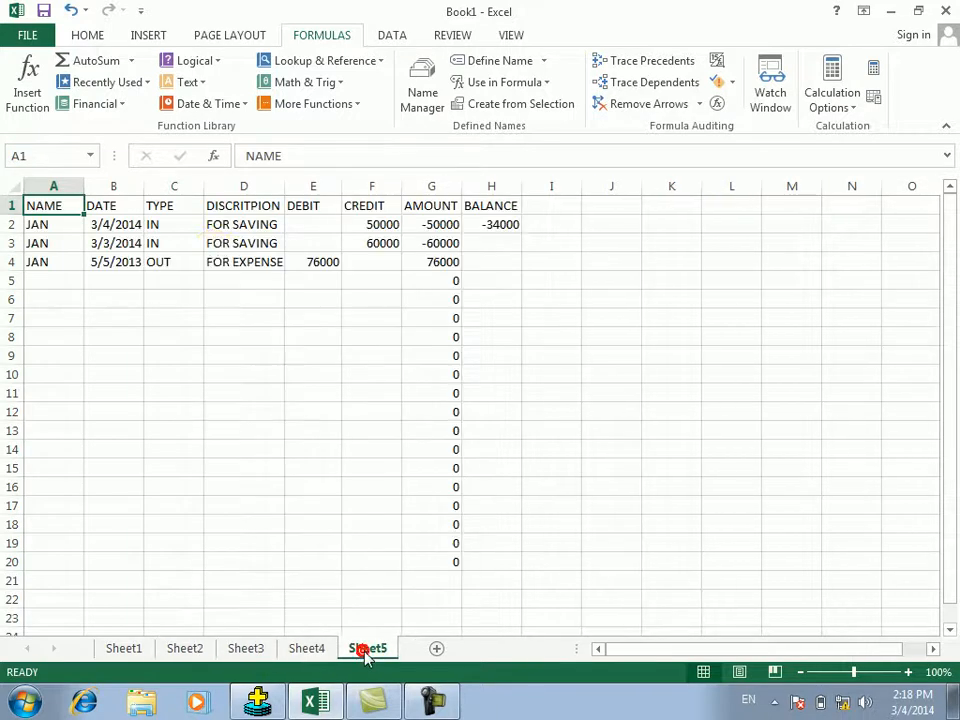
# Step: Define a workbook-scoped name for Sheet5 cell A1, using the person's name from the ledger records
pyautogui.click(522, 61)
pyautogui.write('JAN')
pyautogui.click(488, 414)
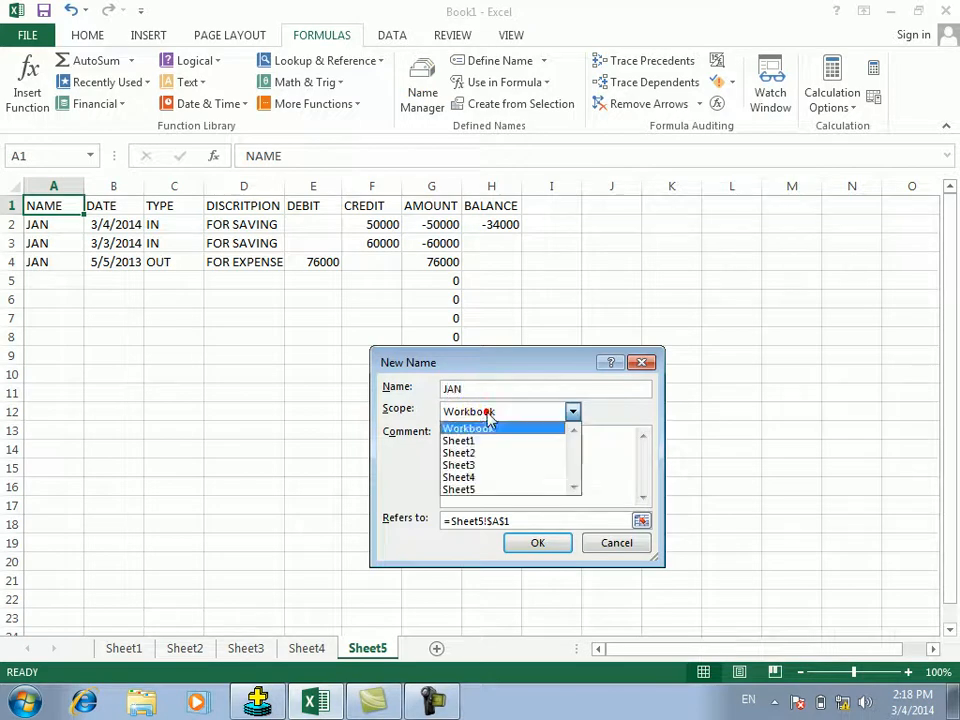
pyautogui.click(476, 429)
pyautogui.click(537, 542)
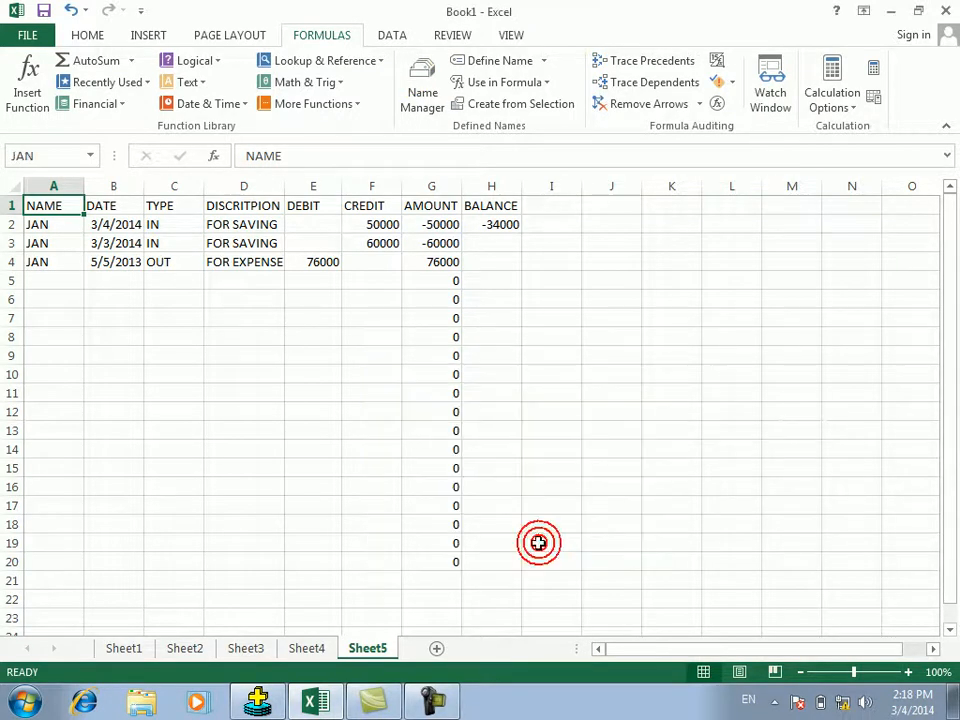
# Step: Test the new defined name by jumping from Sheet3 to the ledger on Sheet5 with it
pyautogui.click(252, 650)
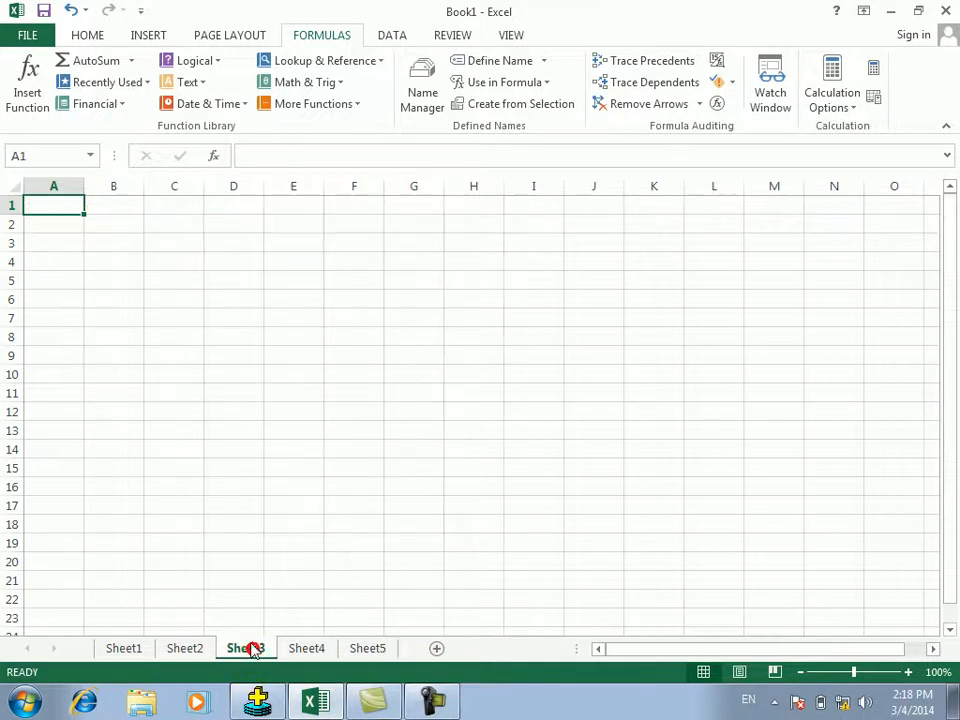
pyautogui.click(91, 156)
pyautogui.click(43, 220)
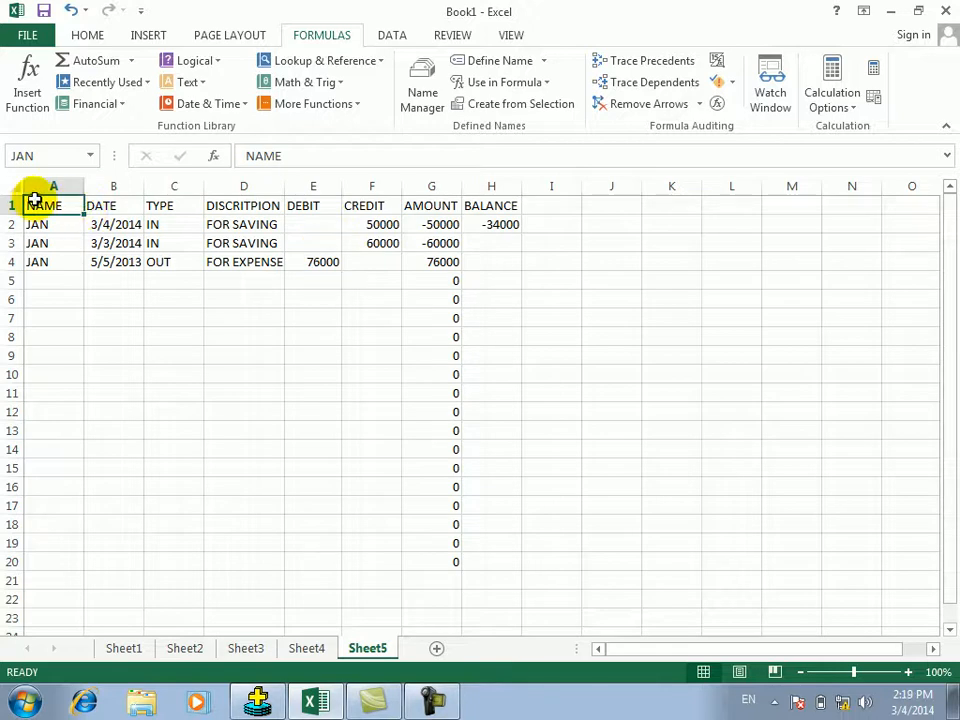
# Step: Copy the ledger range A1:H21 on Sheet5 and paste the copy starting at cell X1
pyautogui.moveTo(39, 204); pyautogui.dragTo(478, 573)
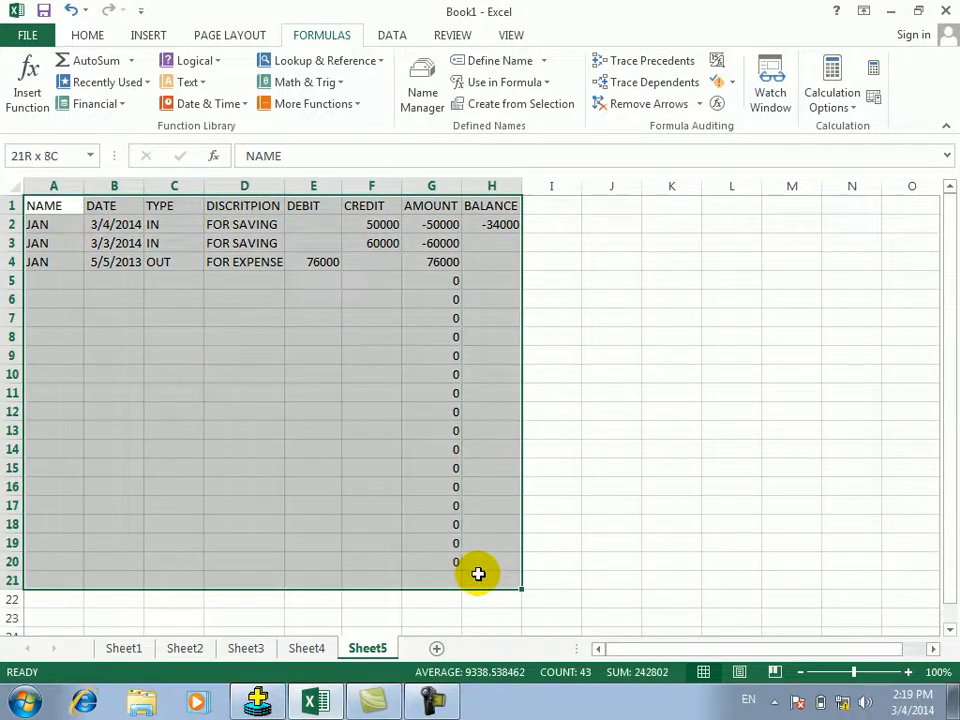
pyautogui.hotkey('ctrl', 'c')
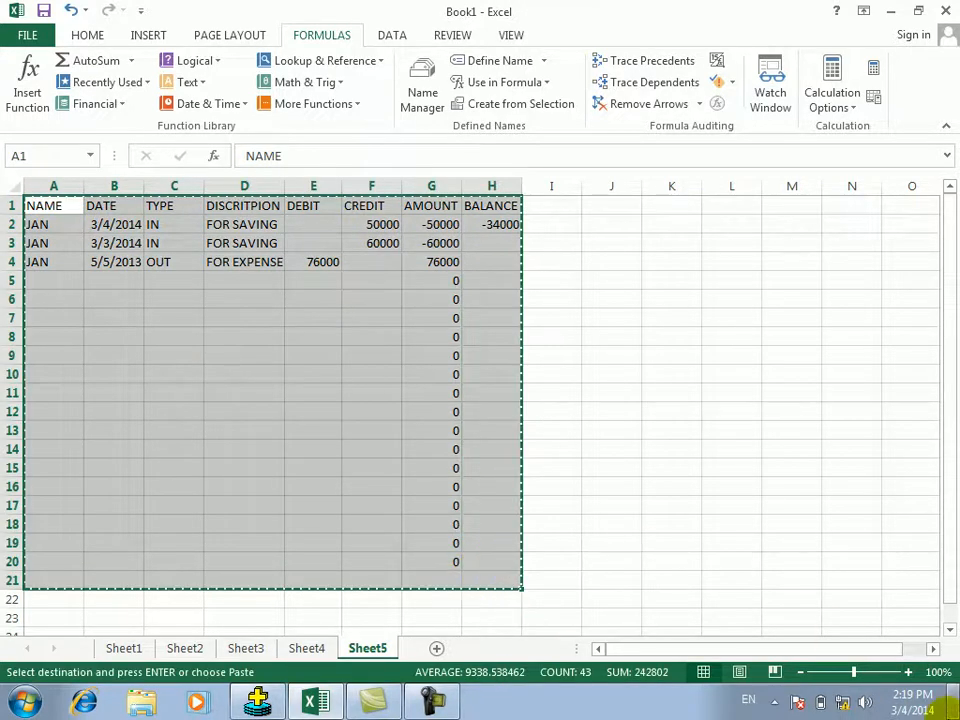
pyautogui.click(932, 649)
pyautogui.moveTo(932, 651); pyautogui.dragTo(932, 651)
pyautogui.click(366, 199)
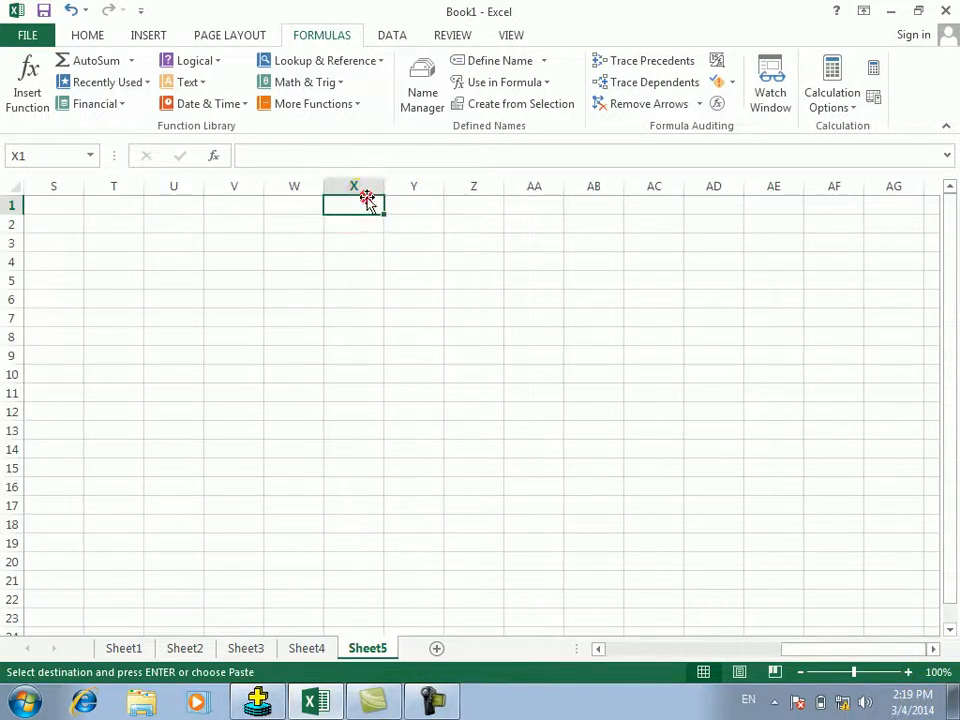
pyautogui.hotkey('ctrl', 'v')
# Step: Replace the names in X2:X4 of the copied ledger on Sheet5 with a second person's name
pyautogui.moveTo(377, 236); pyautogui.dragTo(366, 229)
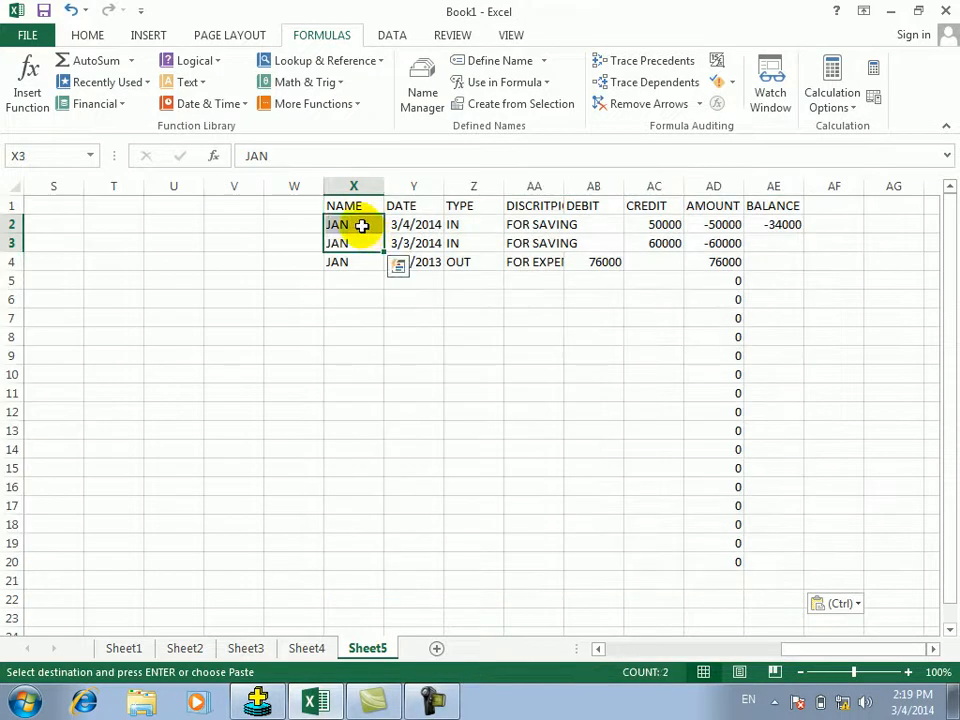
pyautogui.click(360, 224)
pyautogui.write('JAMAL')
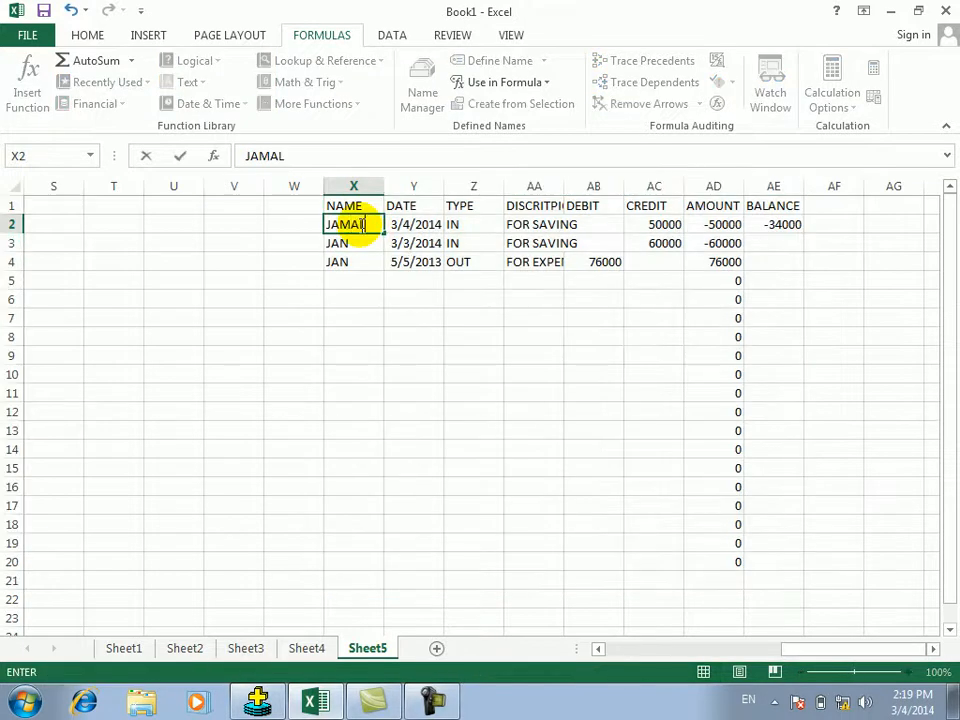
pyautogui.press('Return')
pyautogui.write('J')
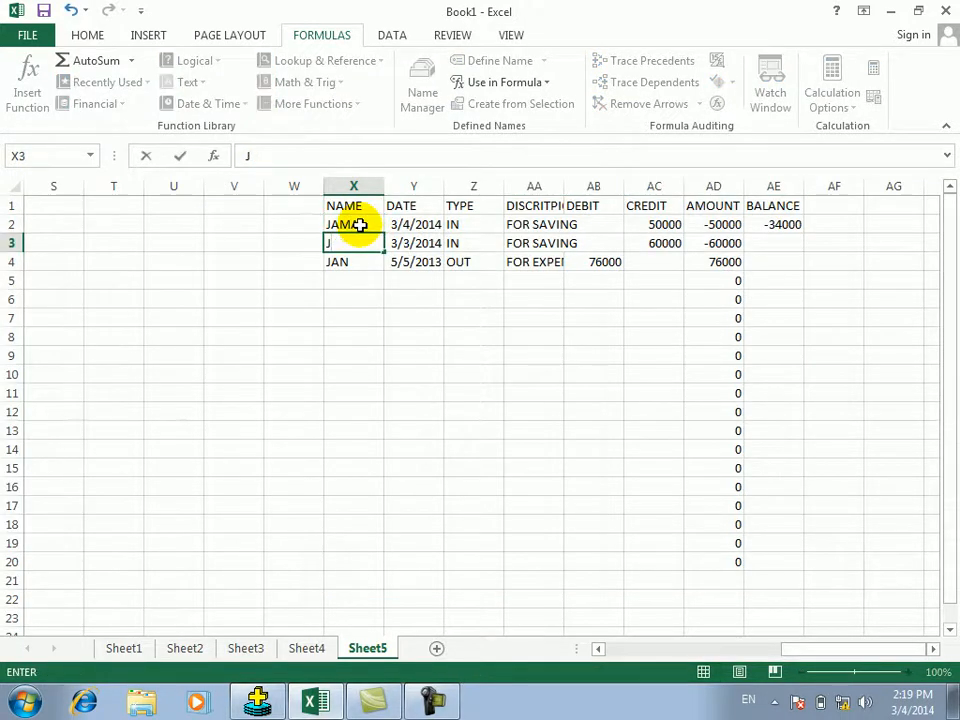
pyautogui.press('Return')
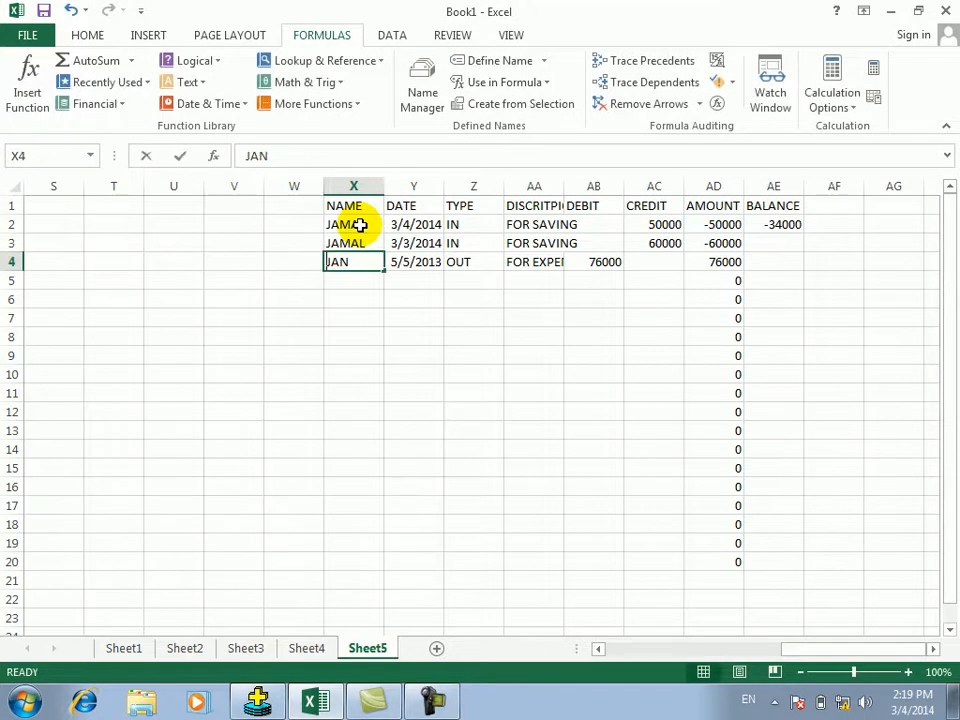
pyautogui.write('JAMAL')
pyautogui.click(446, 228)
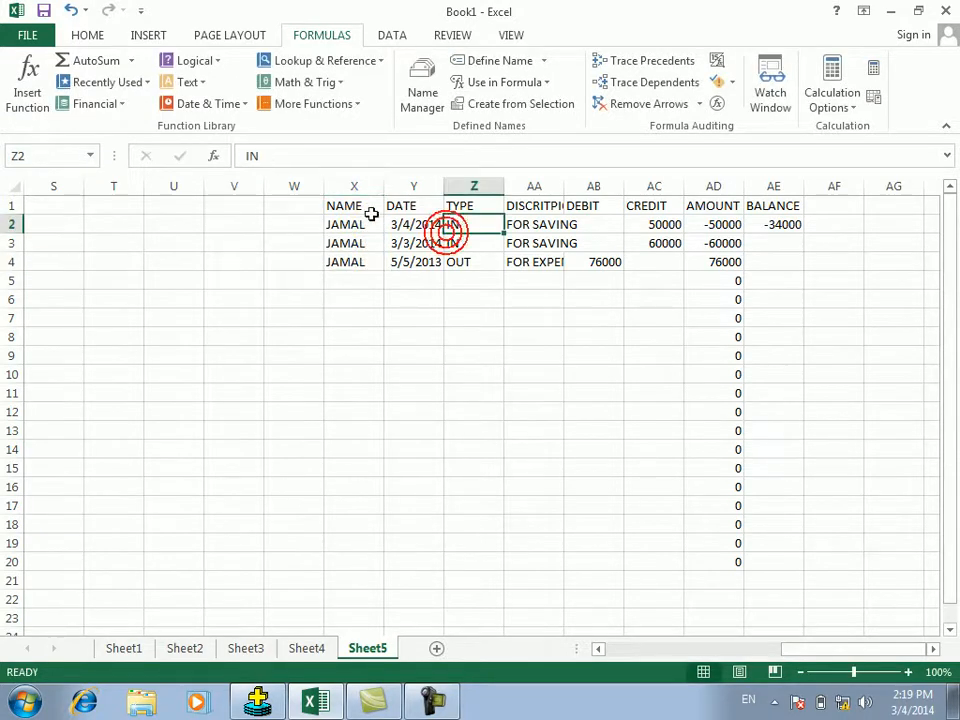
# Step: Define a workbook-scoped name for the ledger range X1:AE20 on Sheet5, using the second person's name
pyautogui.moveTo(366, 205); pyautogui.dragTo(798, 558)
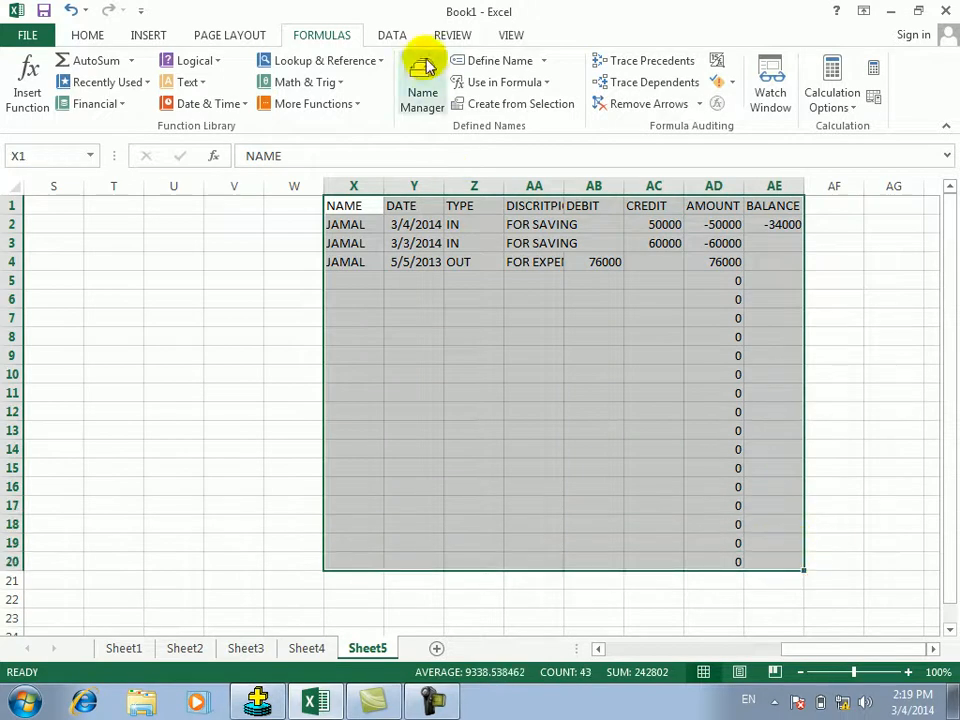
pyautogui.click(499, 61)
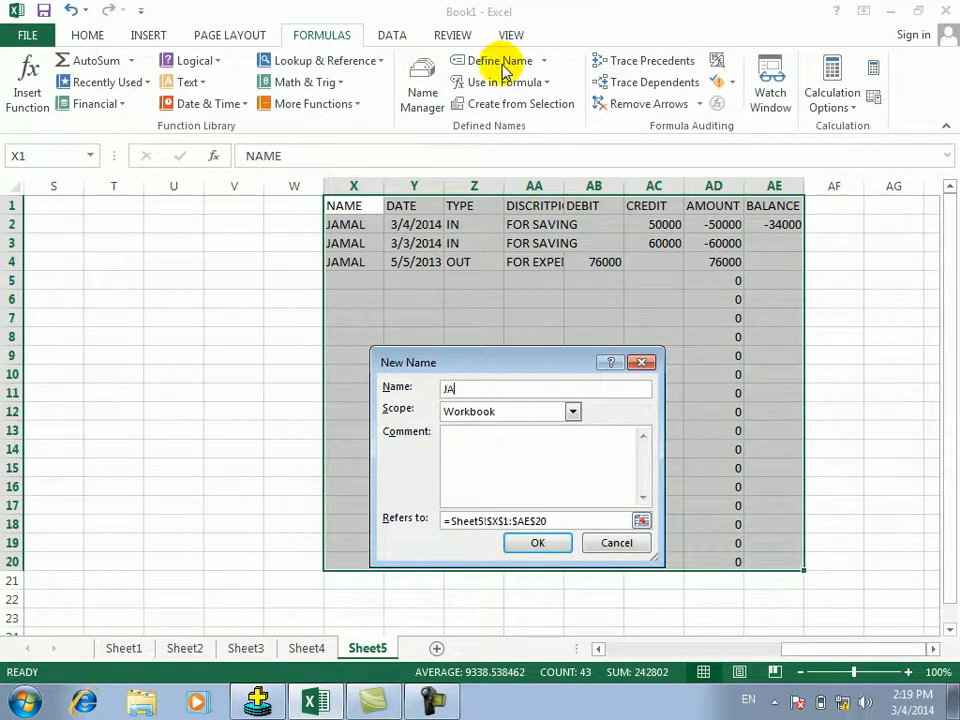
pyautogui.write('JAMAL')
pyautogui.click(537, 542)
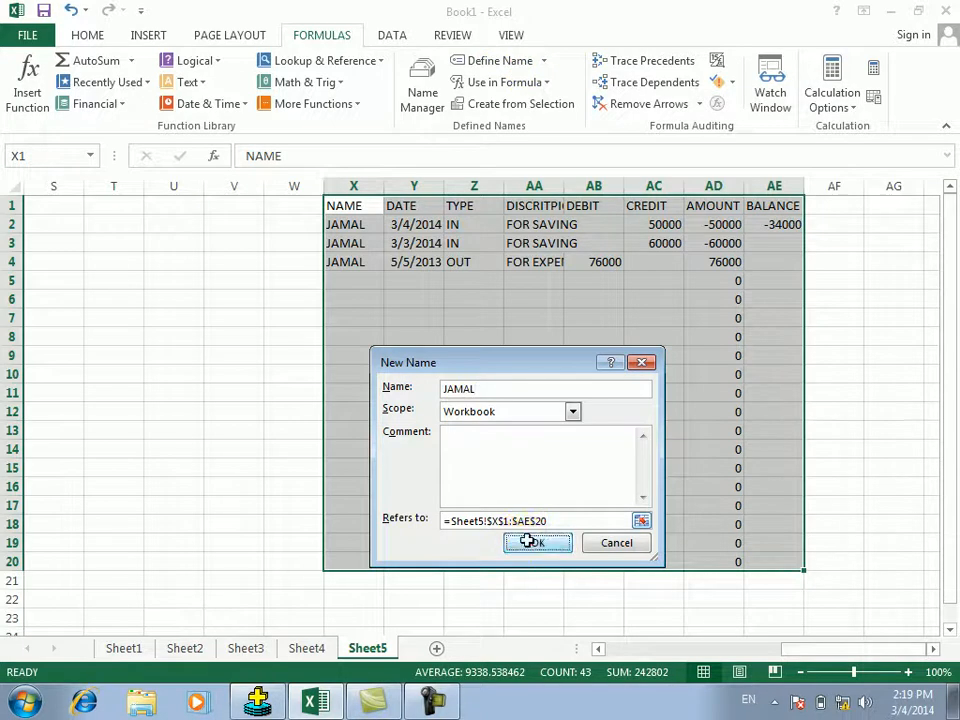
# Step: Copy the ledger range X1:AE20 on Sheet5 and paste the copy starting at cell AS1
pyautogui.hotkey('ctrl', 'c')
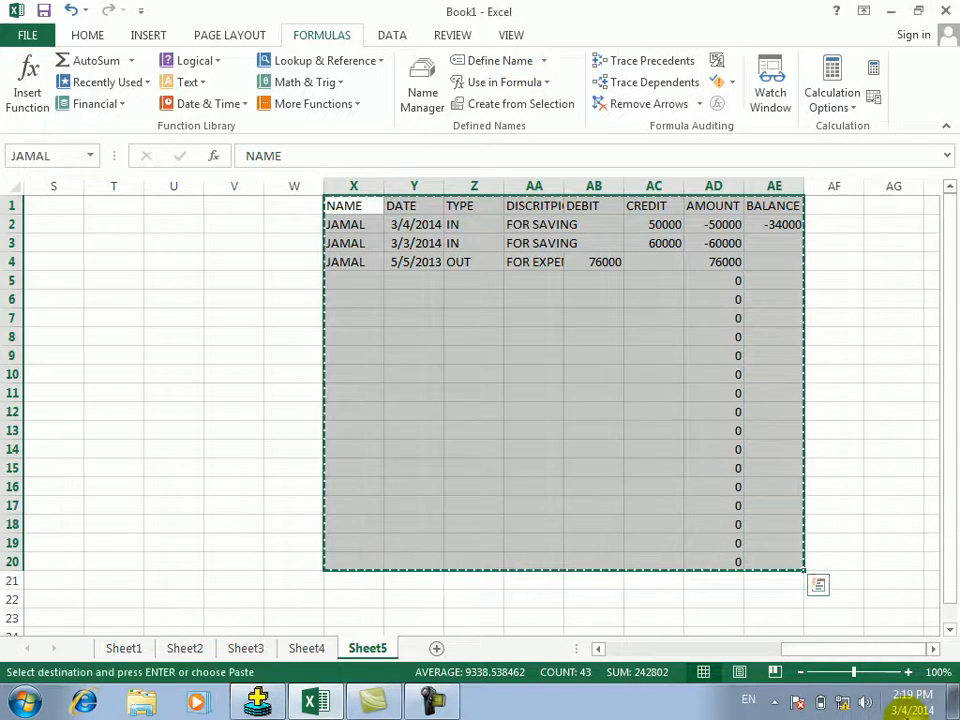
pyautogui.click(932, 650)
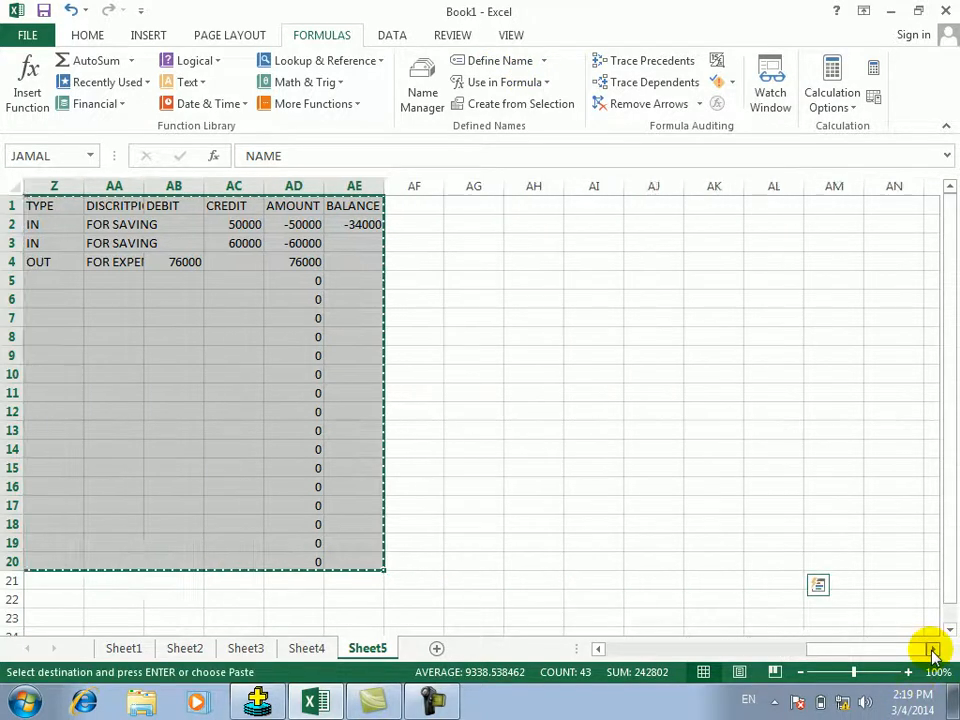
pyautogui.click(476, 210)
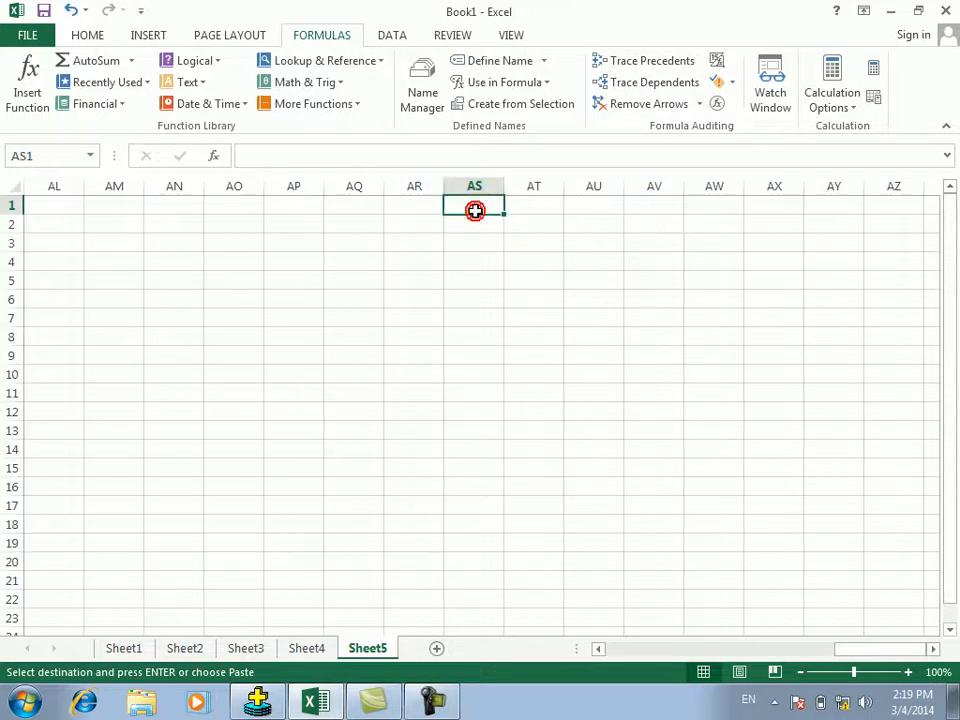
pyautogui.hotkey('ctrl', 'v')
# Step: Replace the names in AS2:AS4 of the newest ledger copy with a third person's name
pyautogui.click(465, 230)
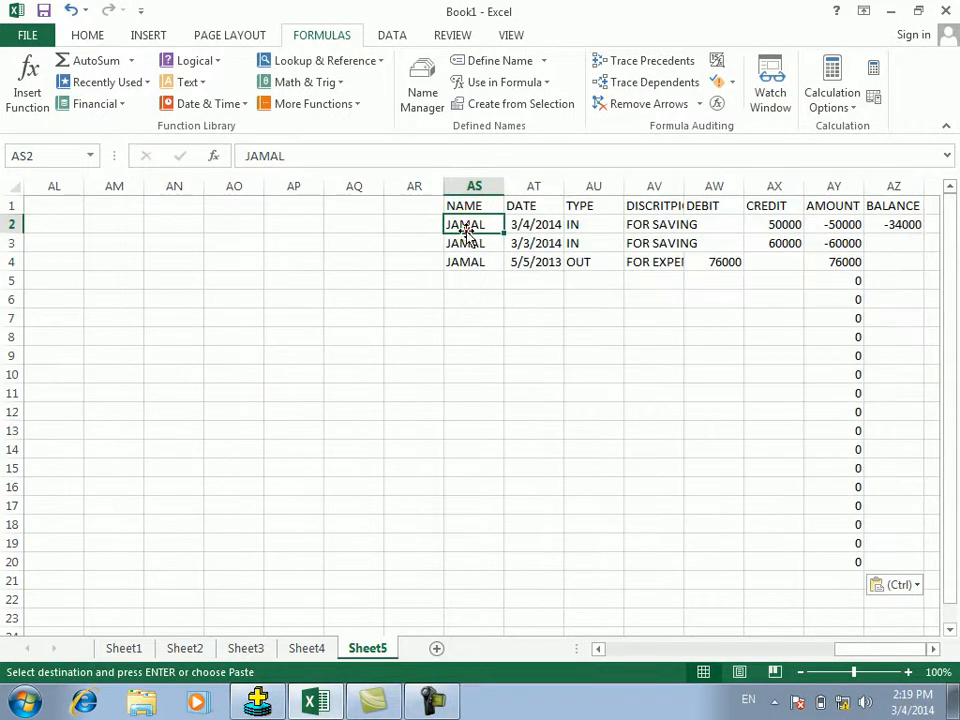
pyautogui.write('KARIM')
pyautogui.press('Tab')
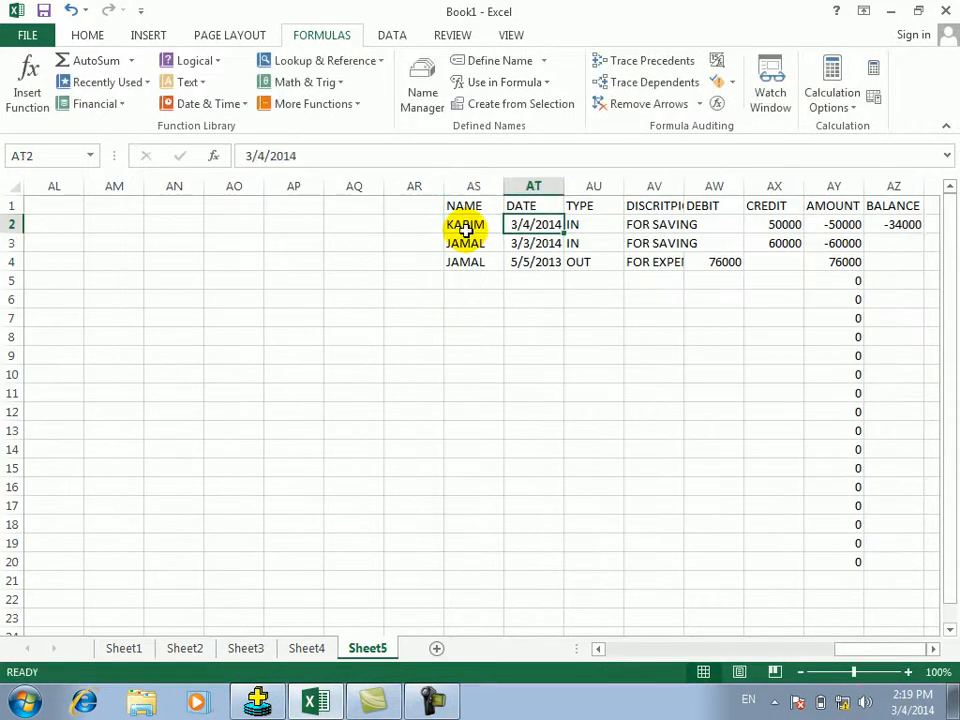
pyautogui.click(467, 236)
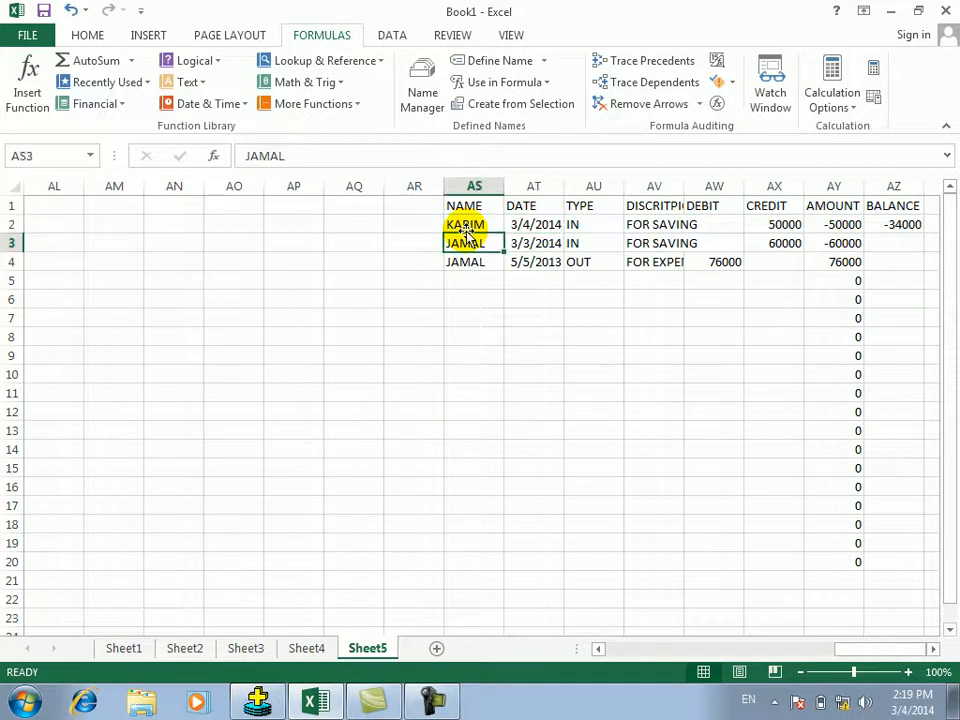
pyautogui.write('JARUN')
pyautogui.press('Return')
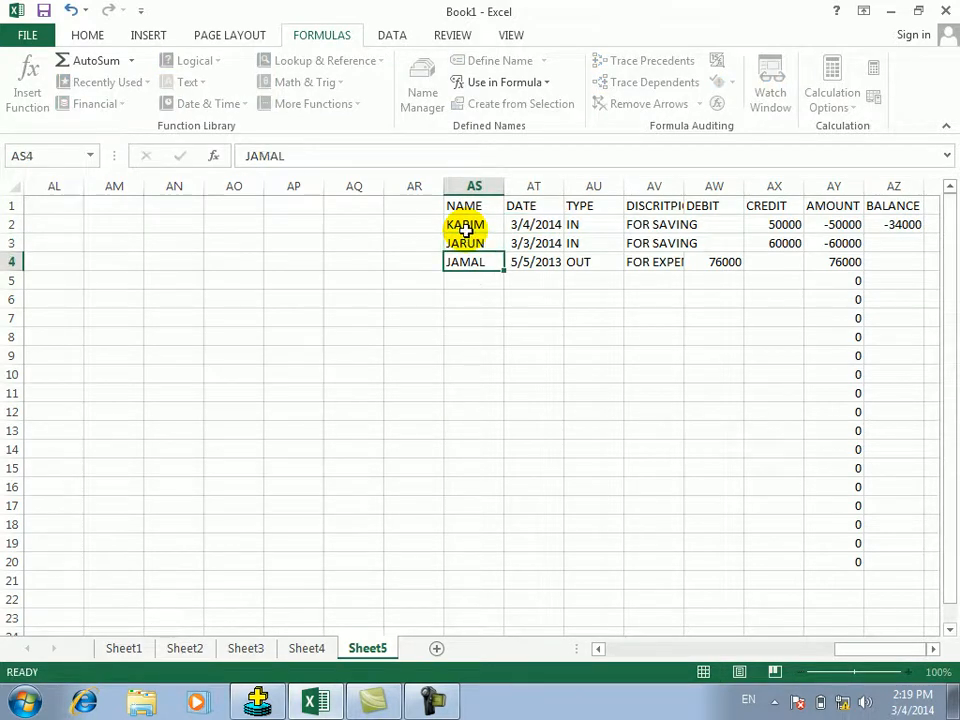
pyautogui.write('KARIM')
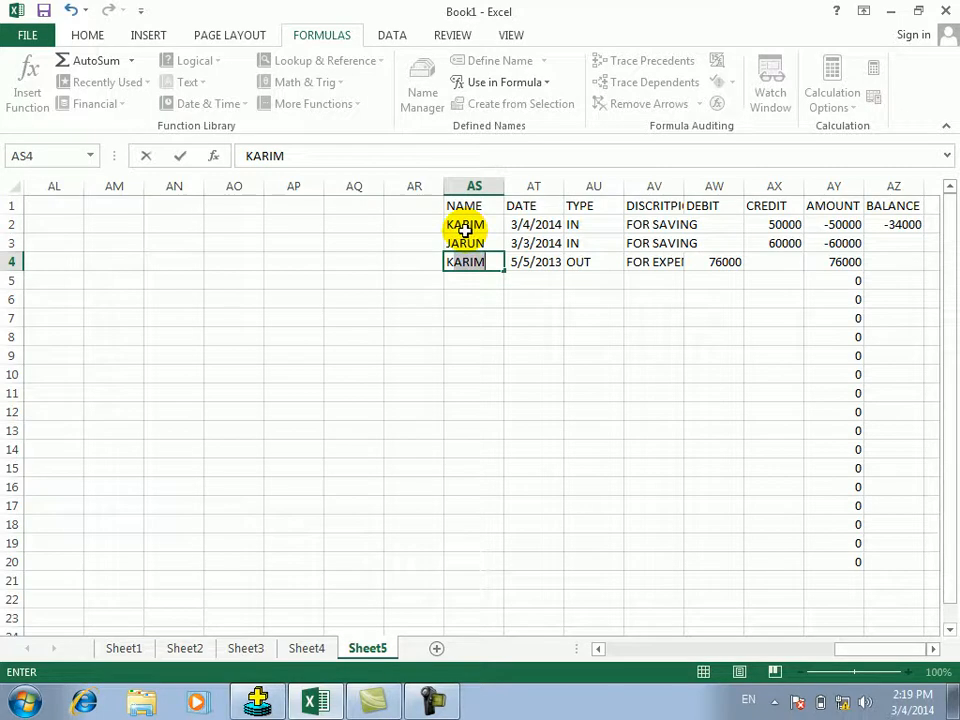
pyautogui.click(467, 241)
pyautogui.write('KARIM')
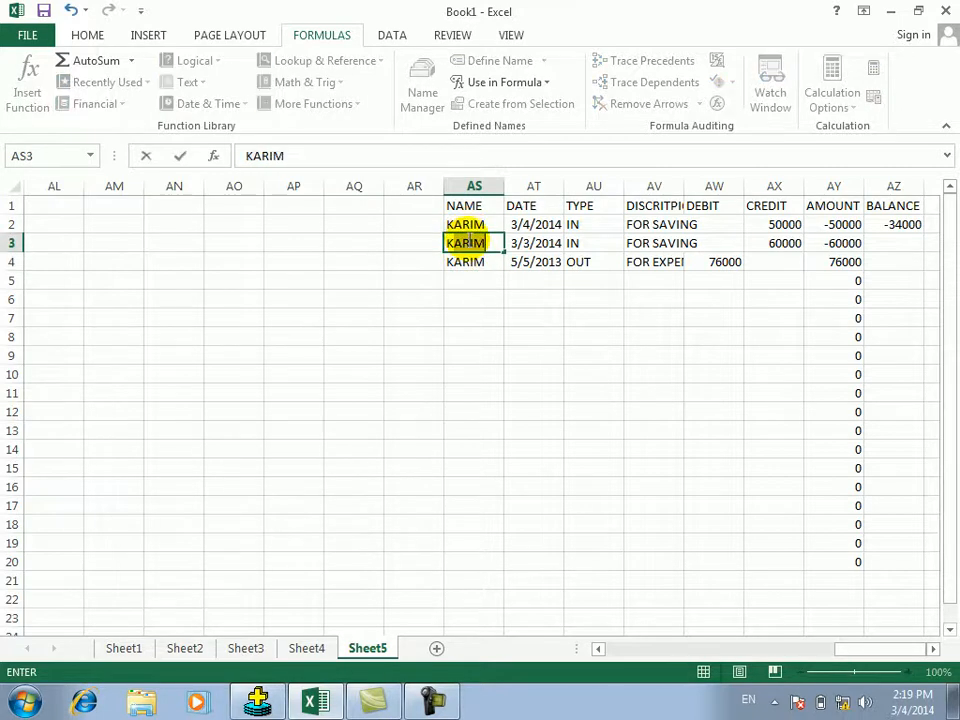
pyautogui.click(413, 224)
# Step: Define a workbook-scoped name for the range AS1:AZ35 on Sheet5, using the third person's name
pyautogui.moveTo(476, 206); pyautogui.dragTo(540, 640)
pyautogui.click(497, 62)
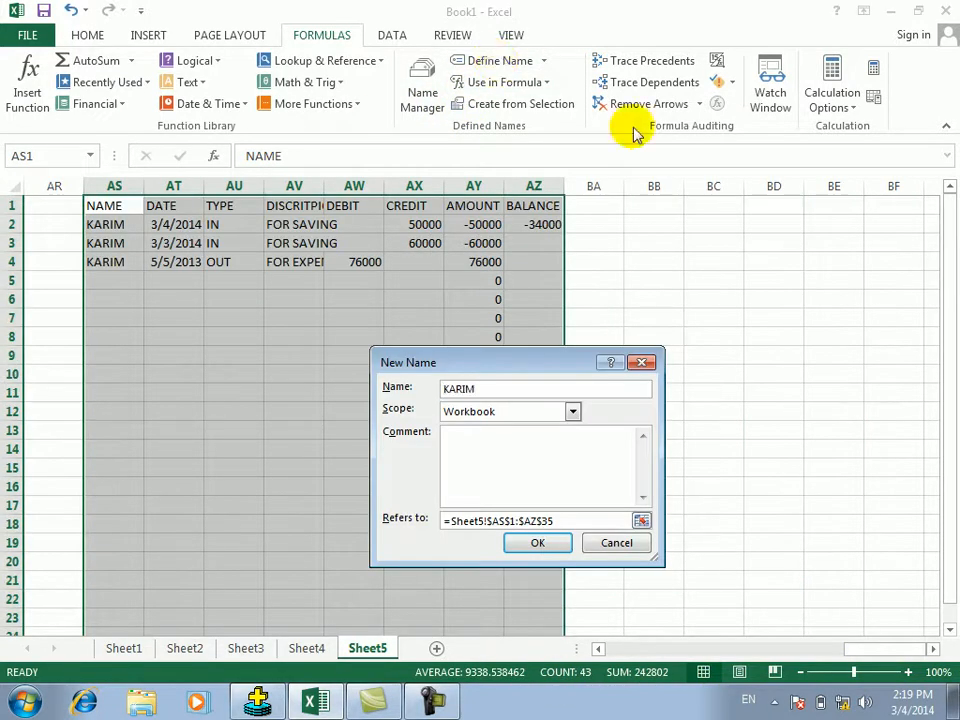
pyautogui.click(537, 542)
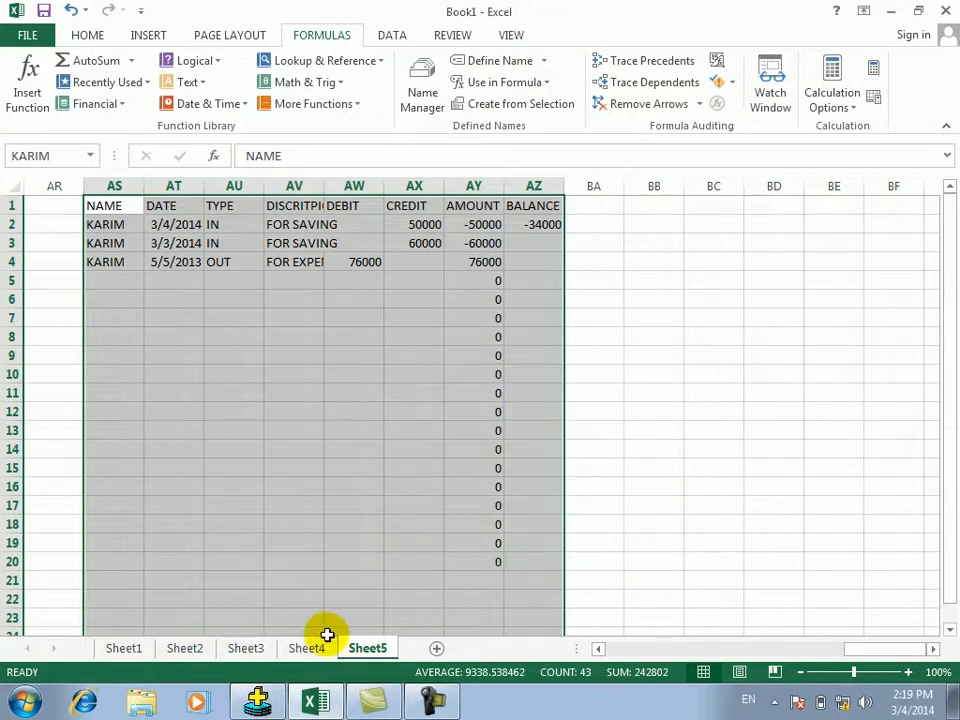
# Step: Test the person names by jumping from Sheet1 to the third ledger, followed by the first and second ledgers on Sheet5
pyautogui.click(111, 649)
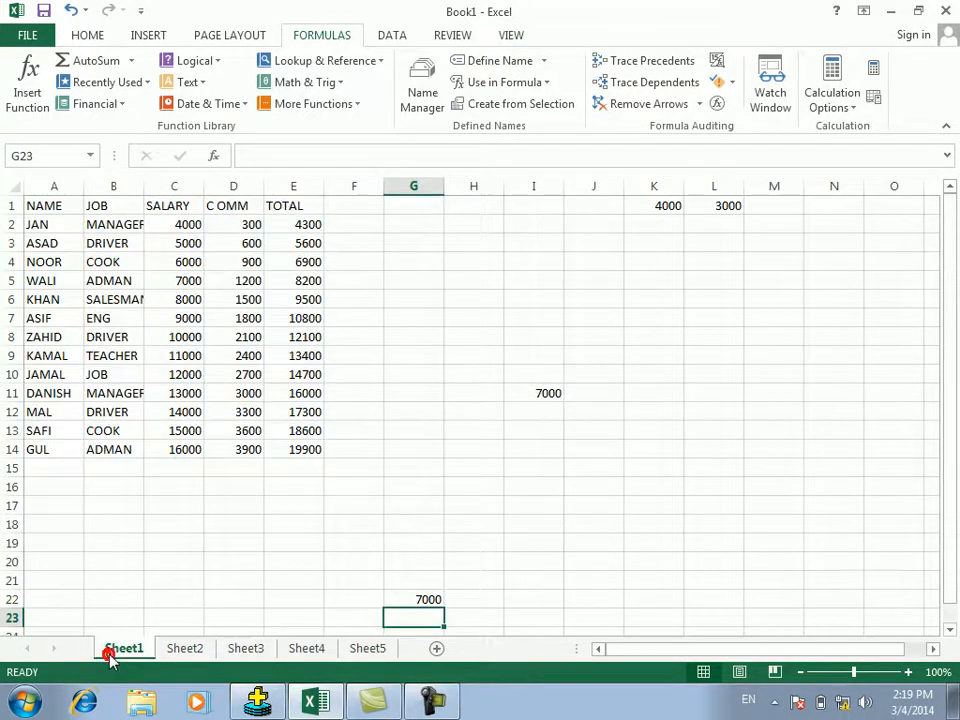
pyautogui.click(91, 156)
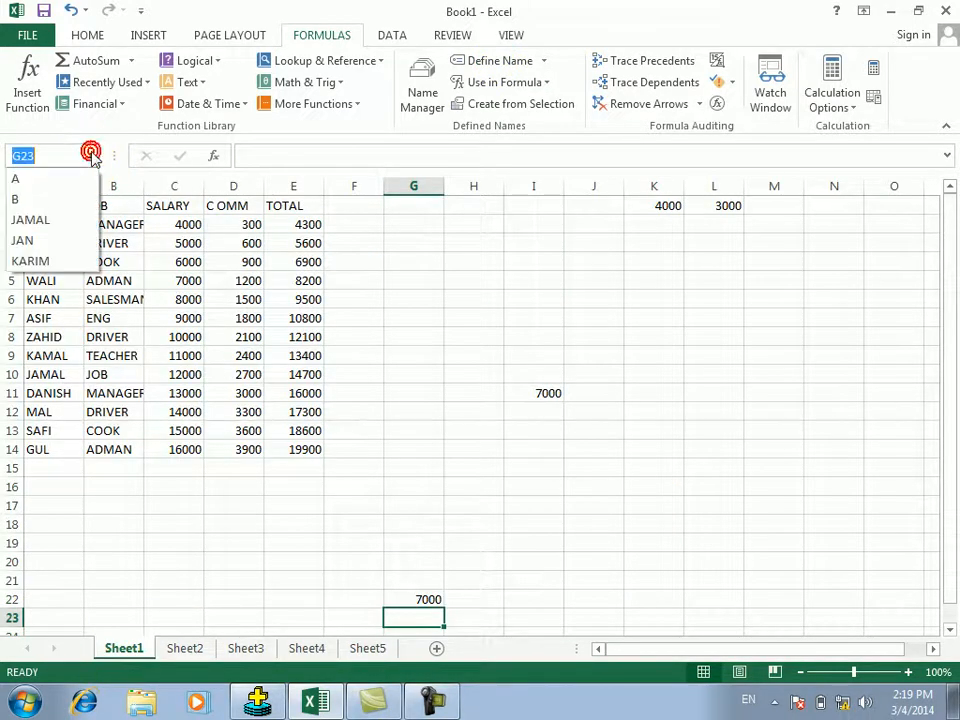
pyautogui.click(50, 261)
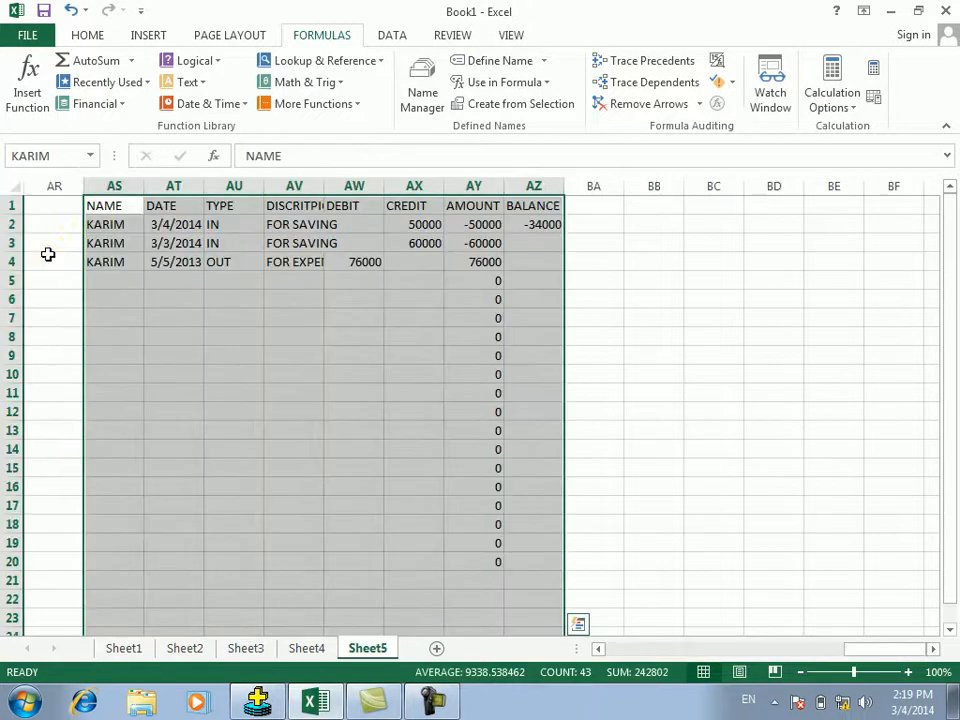
pyautogui.click(90, 156)
pyautogui.click(42, 240)
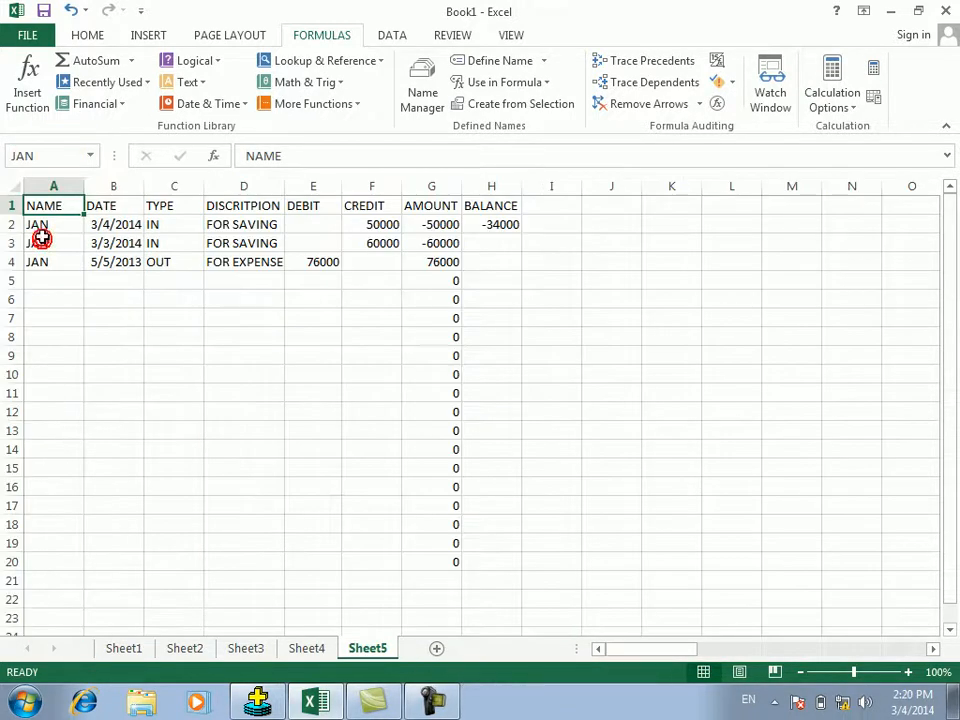
pyautogui.click(90, 156)
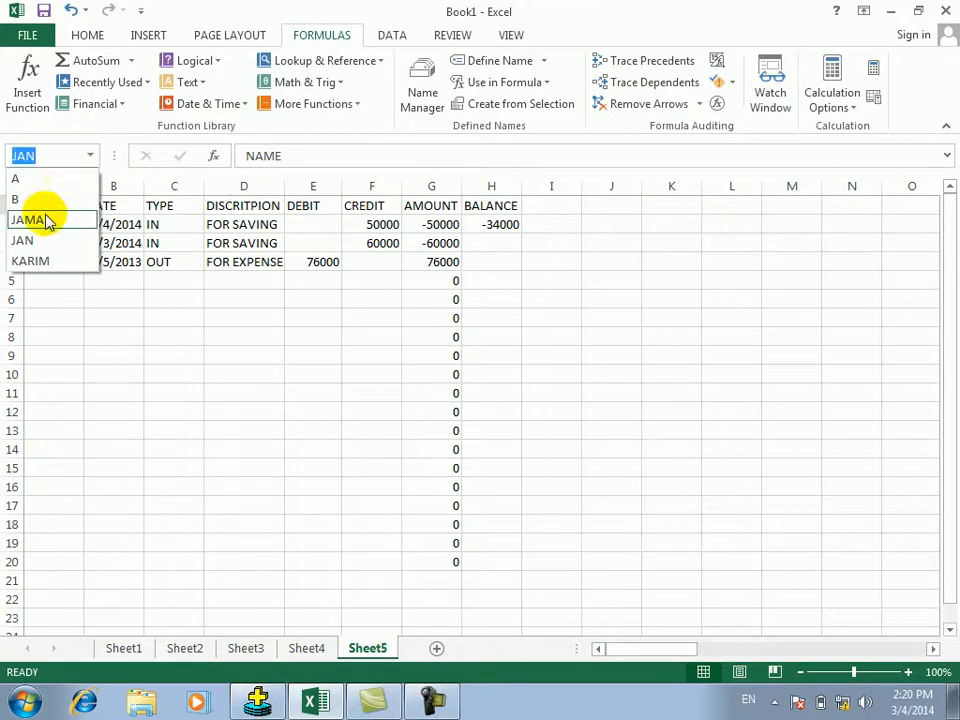
pyautogui.click(48, 220)
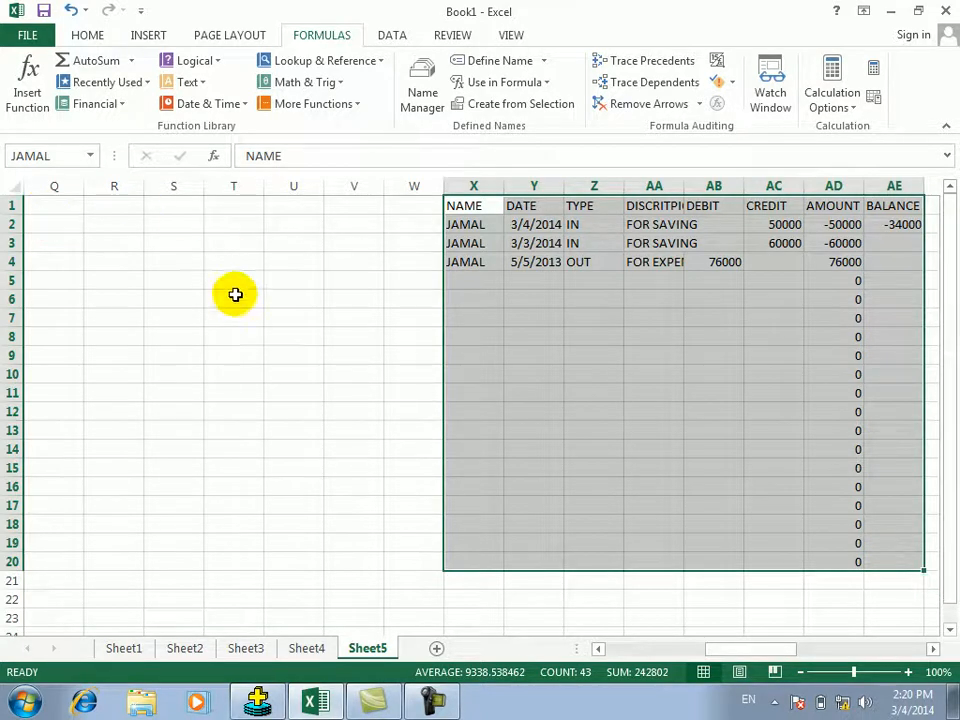
# Step: Define the name AREA for the range D5:J17 on Sheet3, with its scope limited to Sheet1
pyautogui.click(520, 85)
pyautogui.click(615, 543)
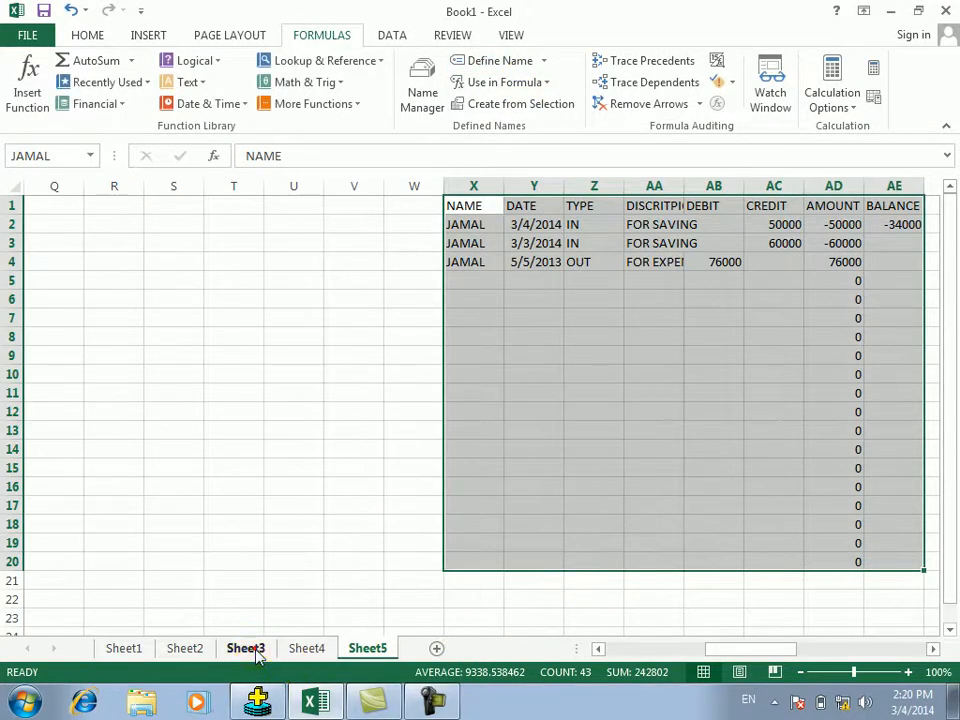
pyautogui.click(247, 648)
pyautogui.moveTo(234, 280); pyautogui.dragTo(587, 501)
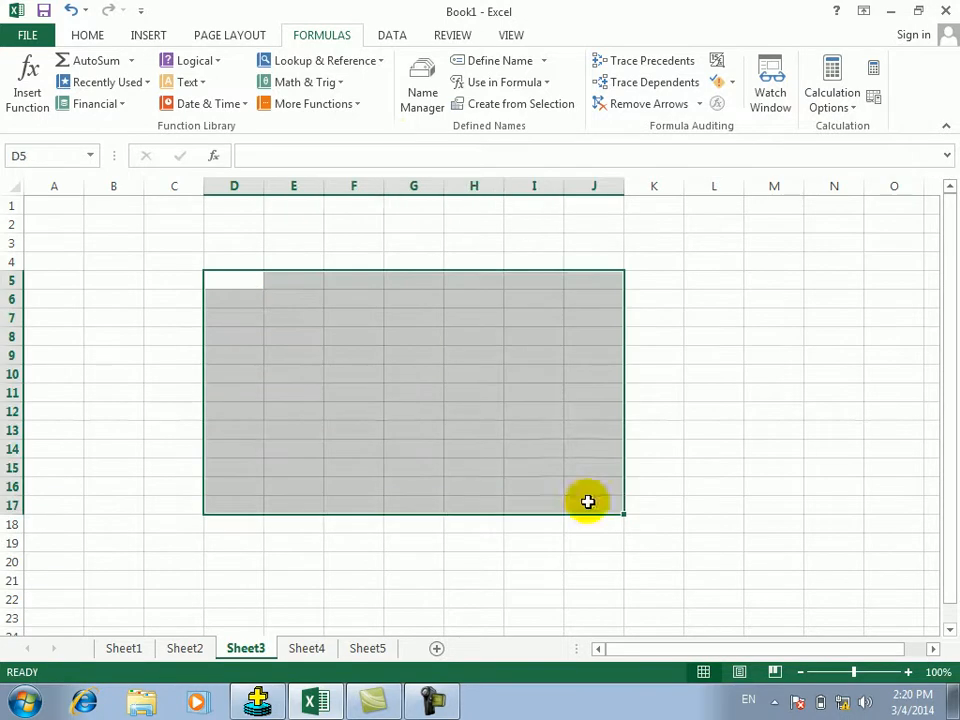
pyautogui.click(500, 62)
pyautogui.write('AREA')
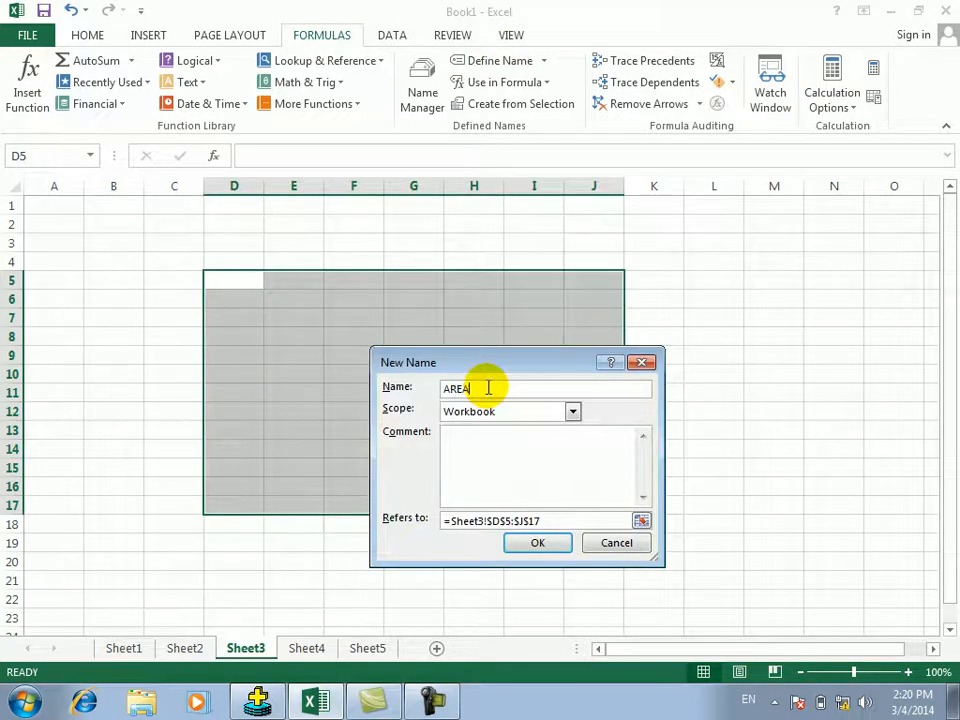
pyautogui.click(602, 518)
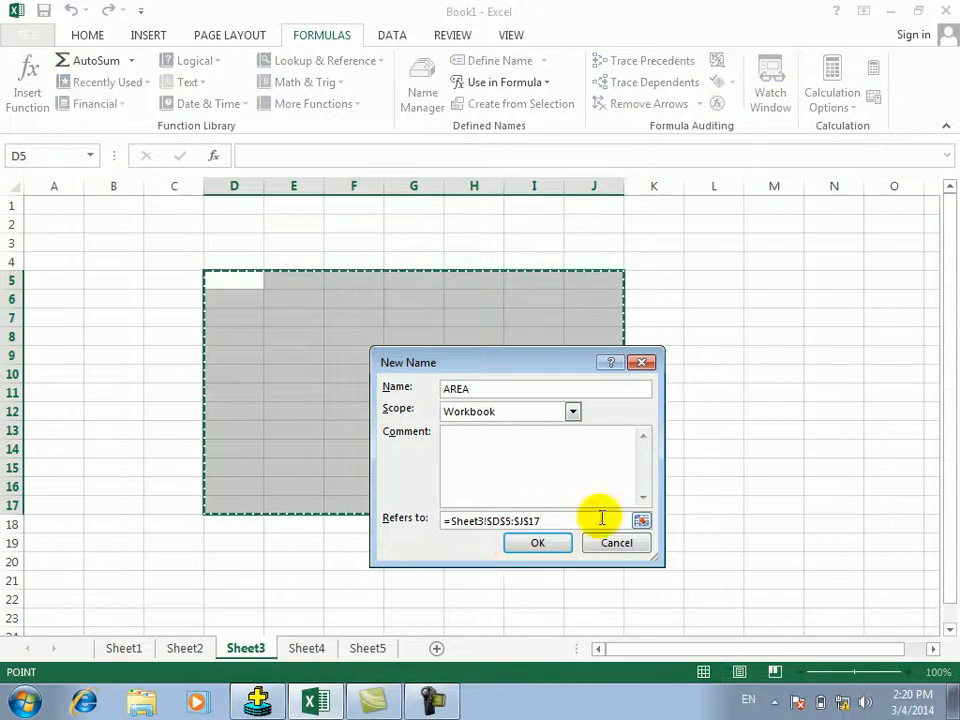
pyautogui.click(570, 409)
pyautogui.click(500, 437)
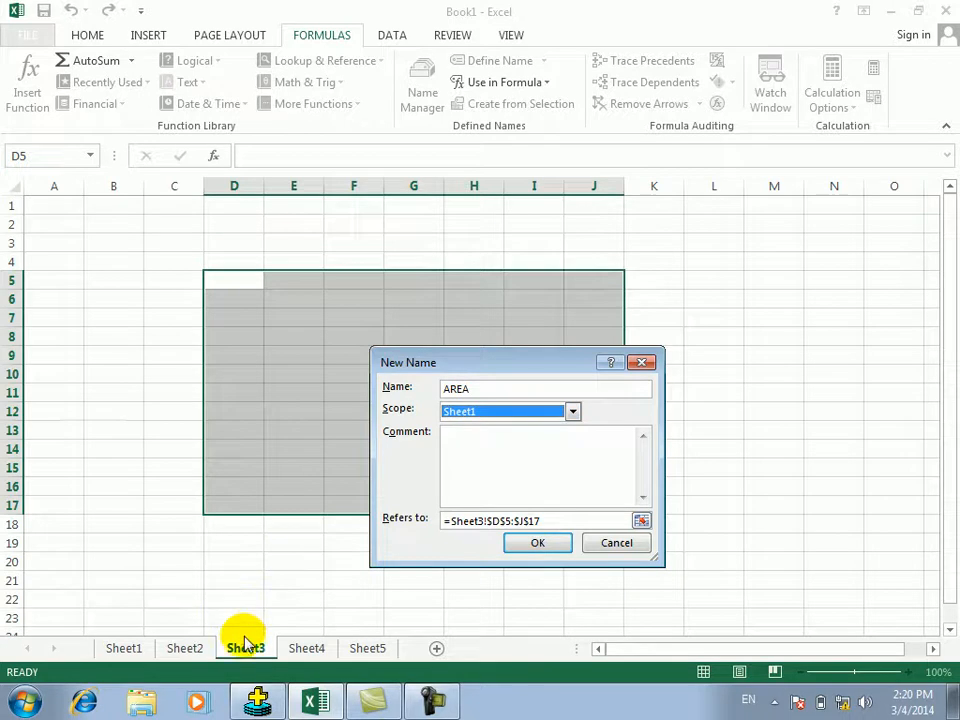
pyautogui.click(530, 542)
# Step: Compare the defined names available from Sheet3 with those available from Sheet1 to check the scope of AREA
pyautogui.click(378, 557)
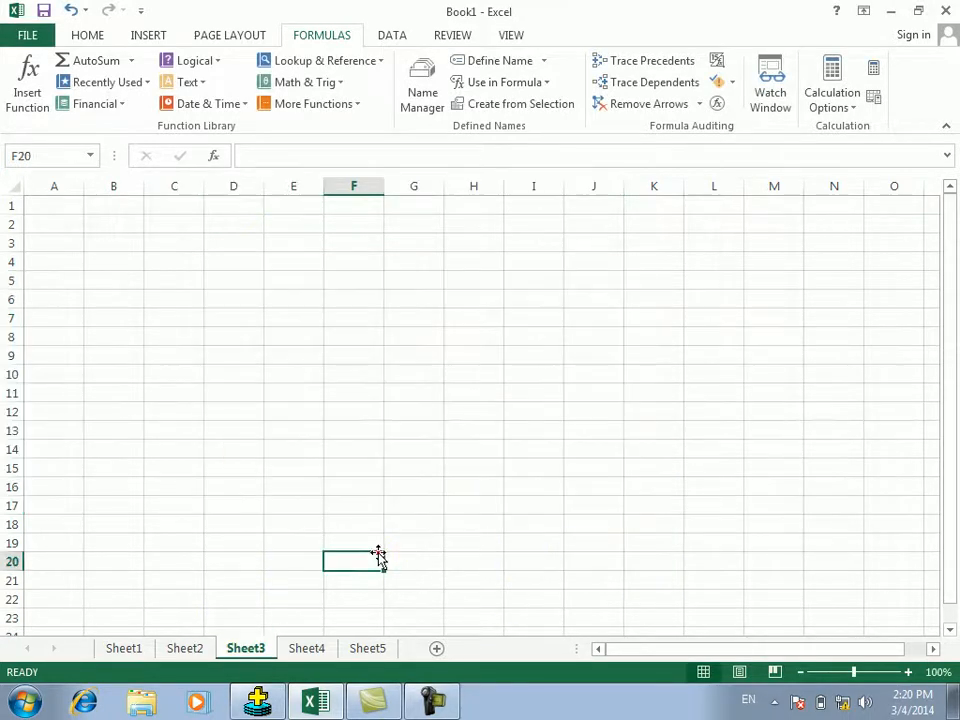
pyautogui.click(90, 156)
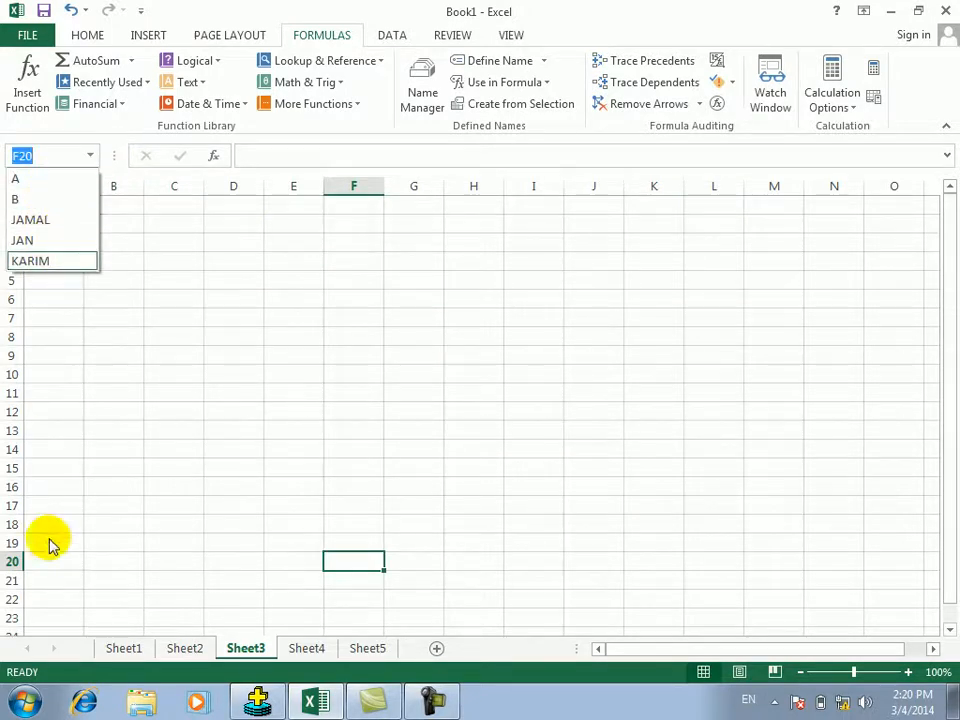
pyautogui.click(124, 648)
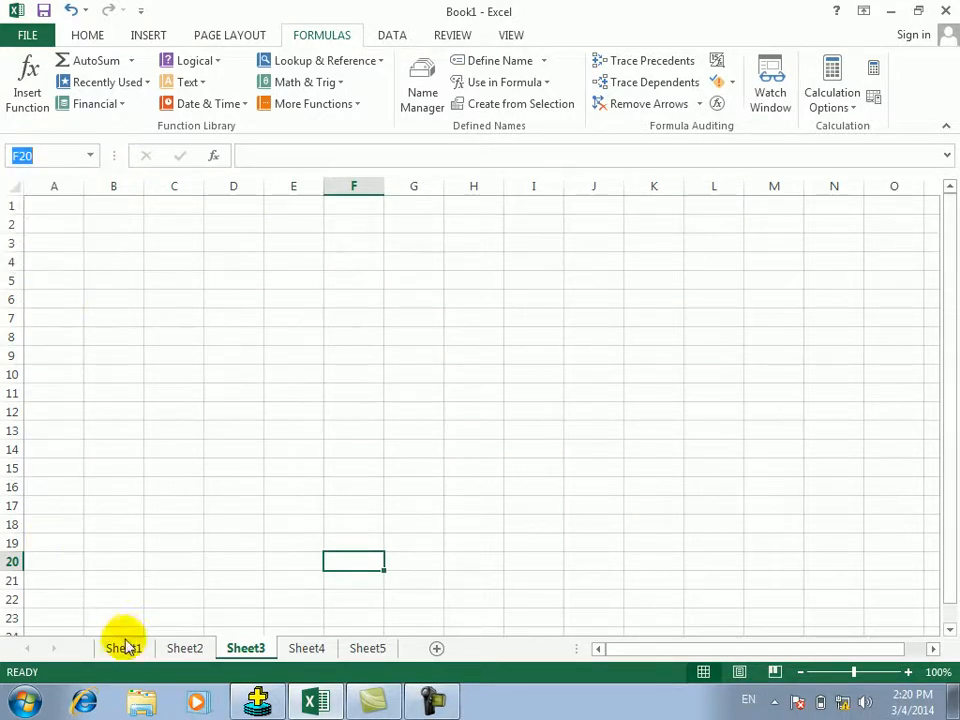
pyautogui.click(124, 647)
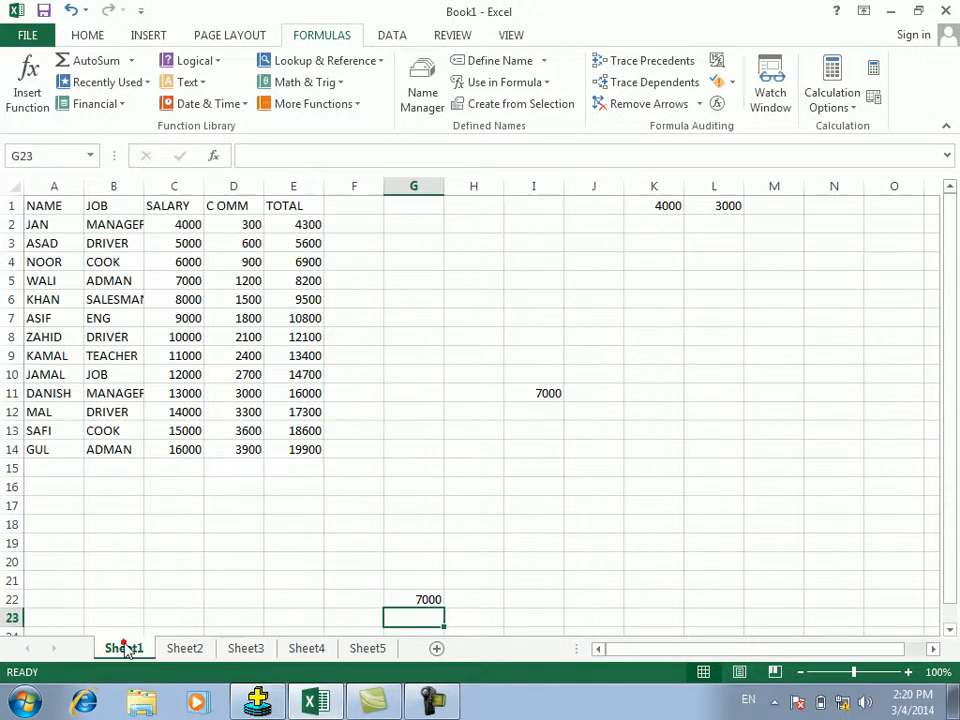
pyautogui.click(79, 150)
pyautogui.click(89, 155)
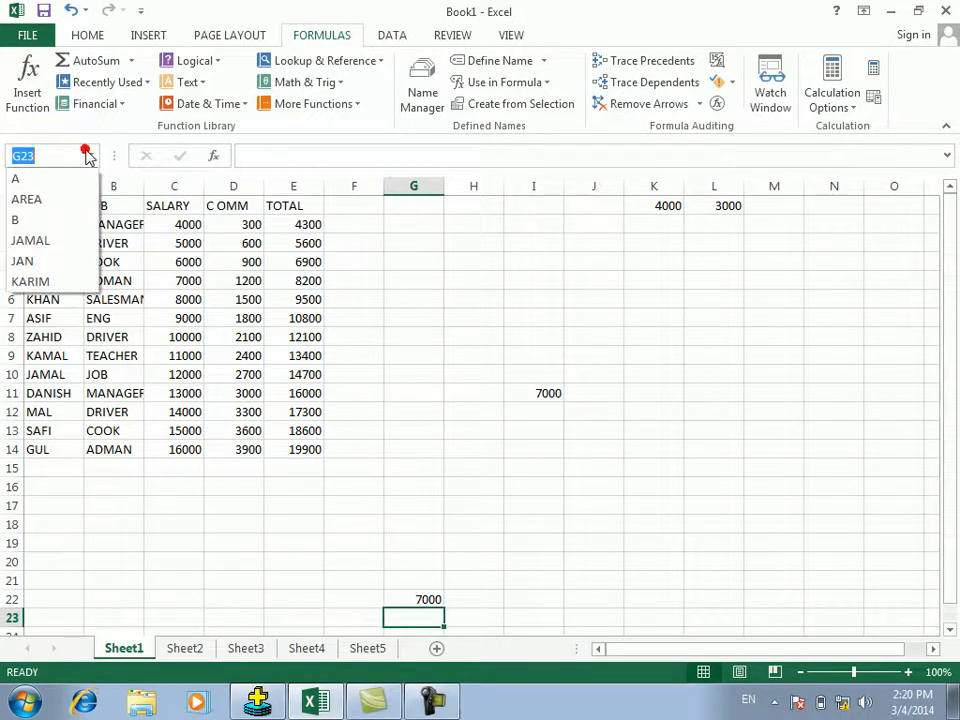
# Step: Go to the AREA range on Sheet3 and enter sample numbers: 3534 in D5, 53 in D6 and F10, 4534 in E6, 534 in F6:F9, 45 in E10
pyautogui.click(63, 199)
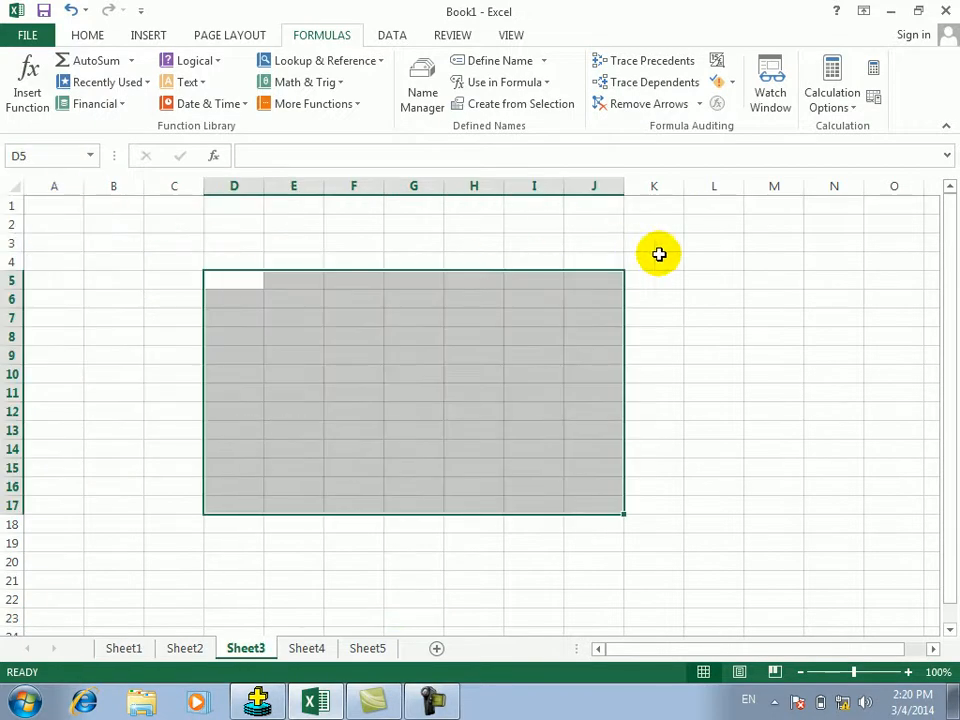
pyautogui.click(234, 281)
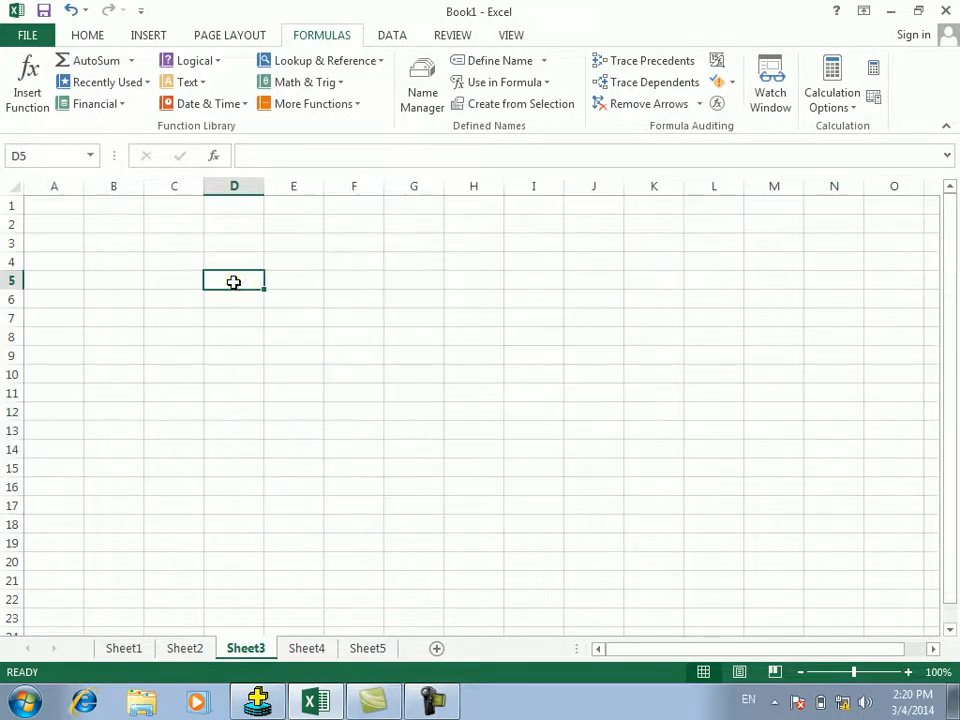
pyautogui.write('3534 53')
pyautogui.press('Right')
pyautogui.write('4534')
pyautogui.press('Right')
pyautogui.write('534 534 534 534 53')
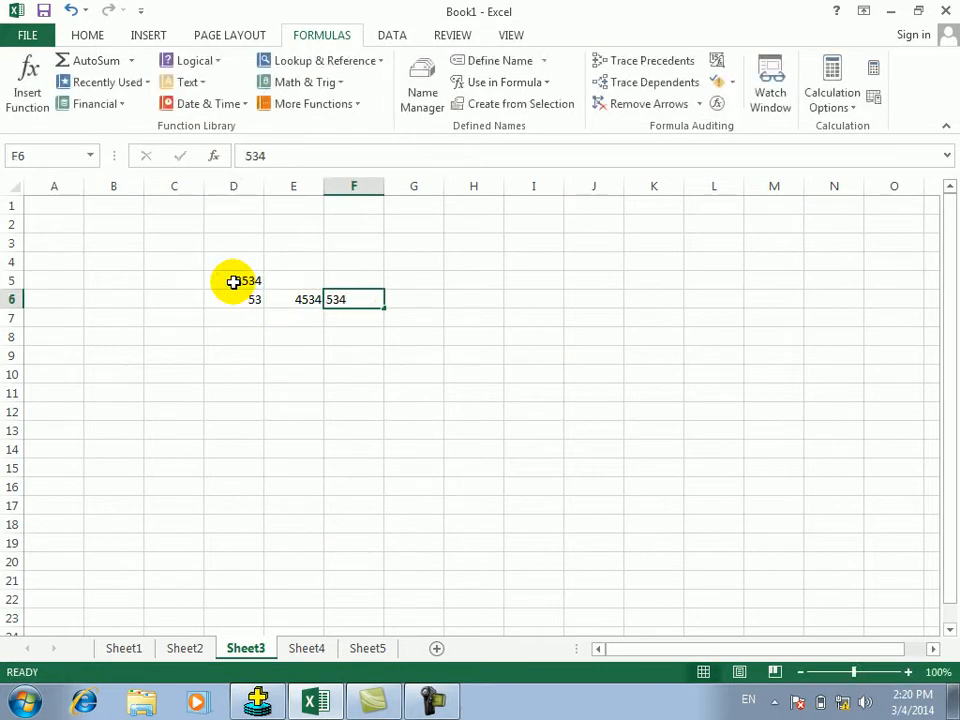
pyautogui.press('Left')
pyautogui.write('45')
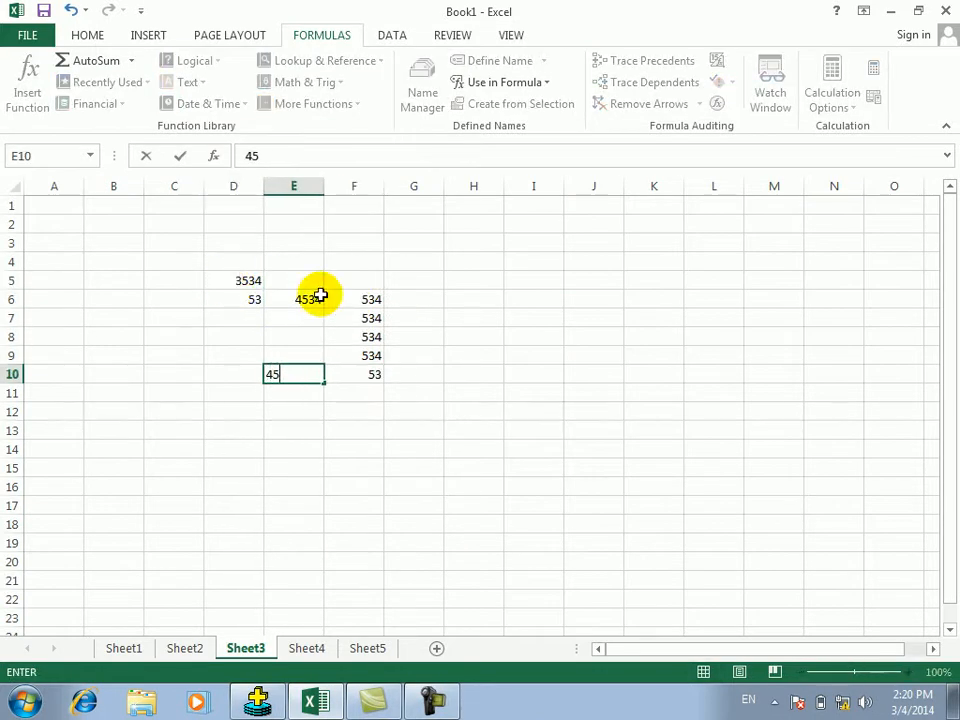
# Step: Try to total the sample numbers in J11 of Sheet3 with a SUM formula containing AREAS
pyautogui.click(593, 400)
pyautogui.write('=SUM(AR')
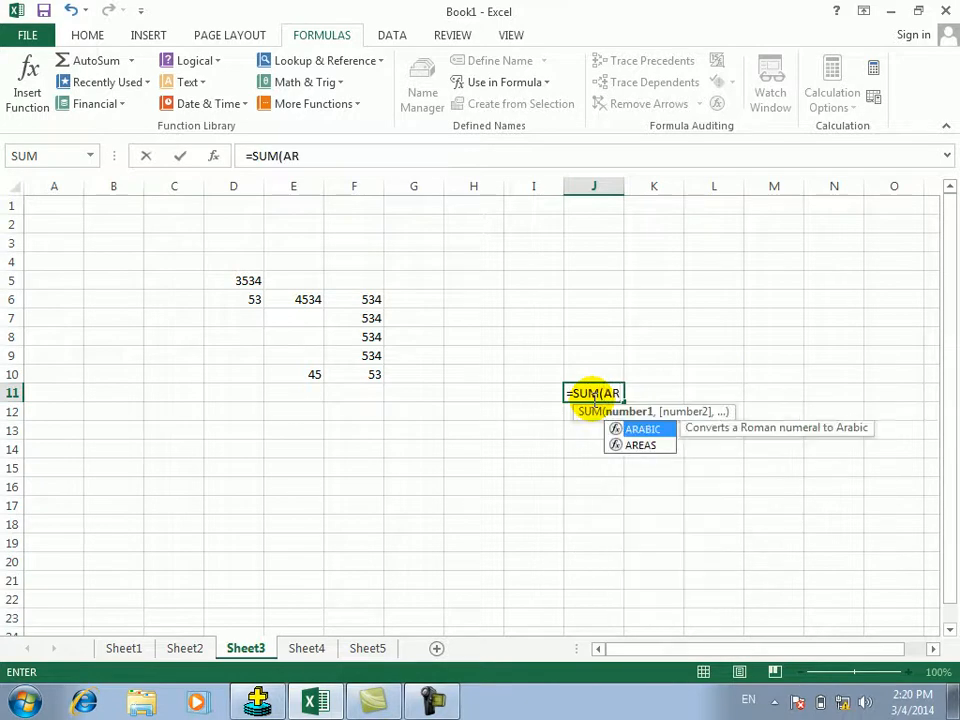
pyautogui.write('EAS(')
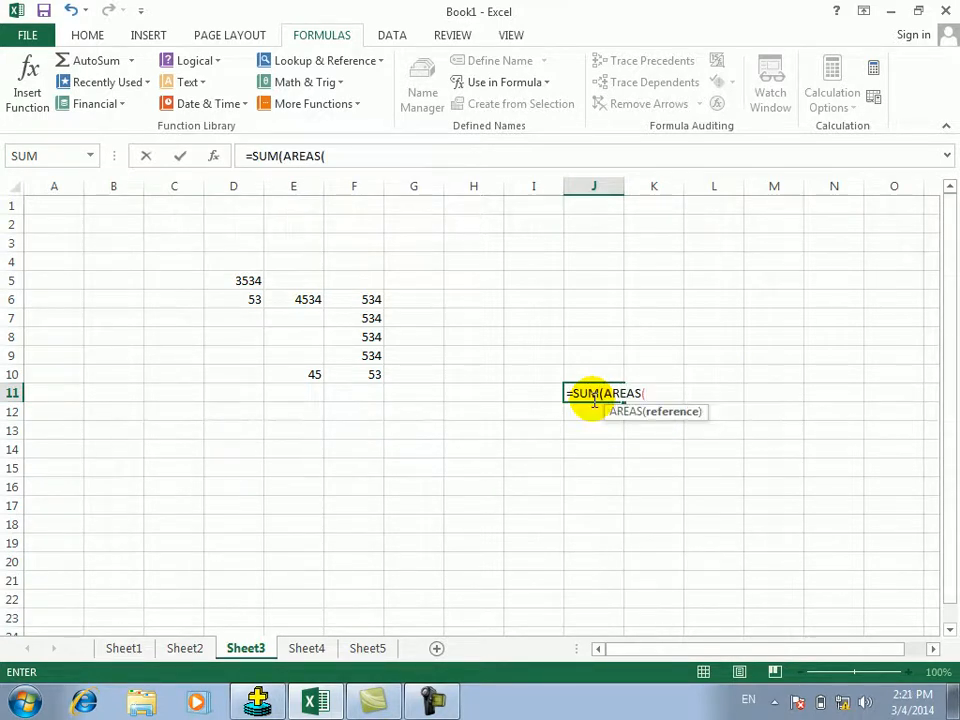
pyautogui.press('Return')
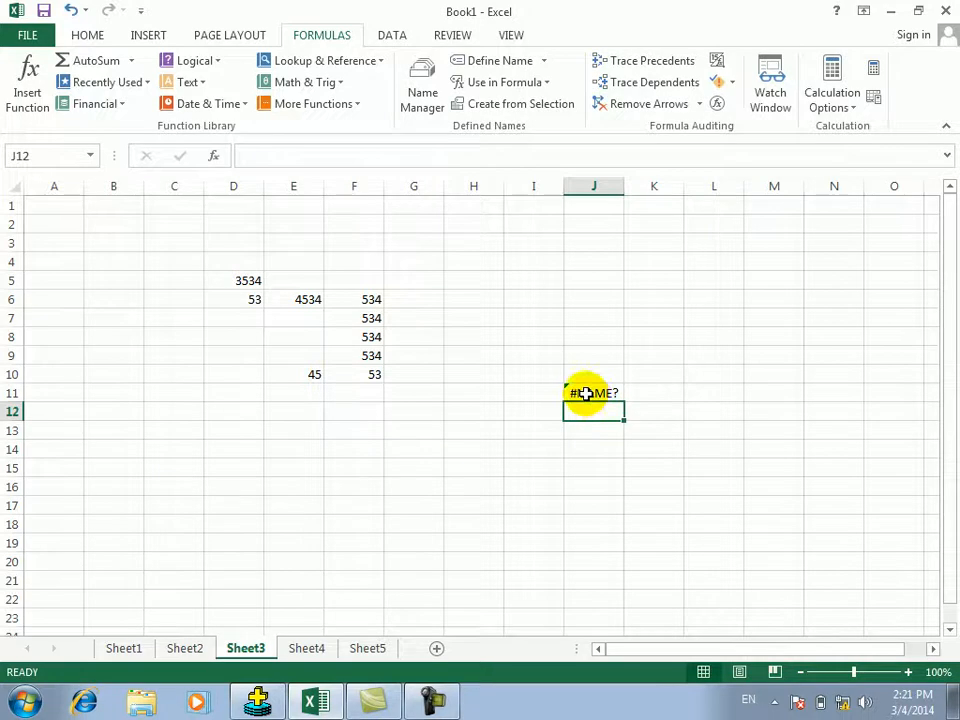
pyautogui.click(586, 393)
pyautogui.press('BackSpace')
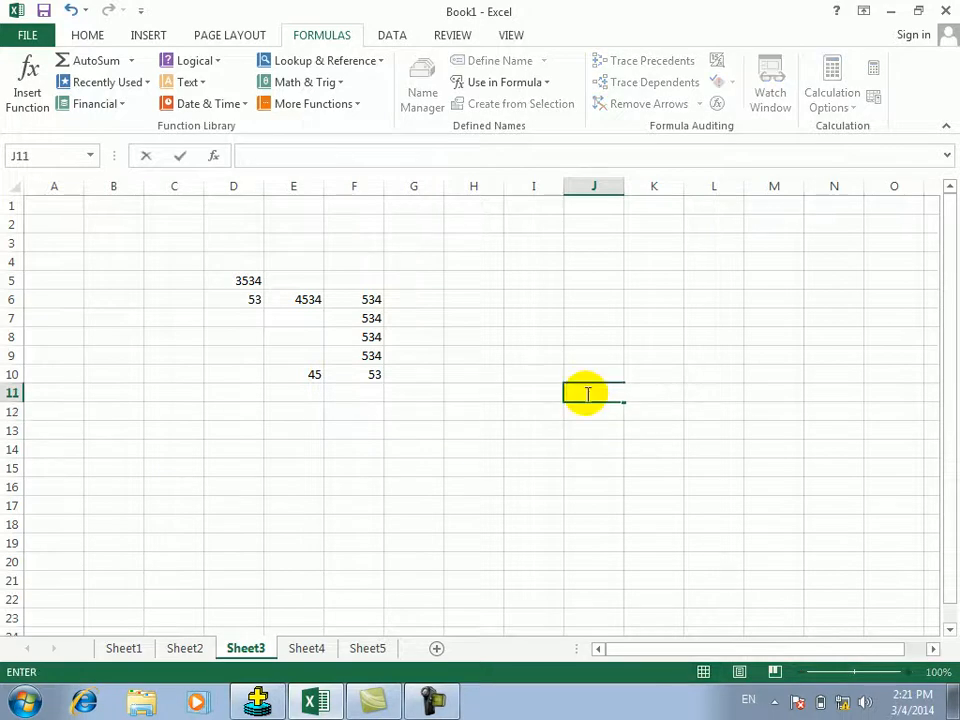
pyautogui.write('=SU')
pyautogui.press('Right')
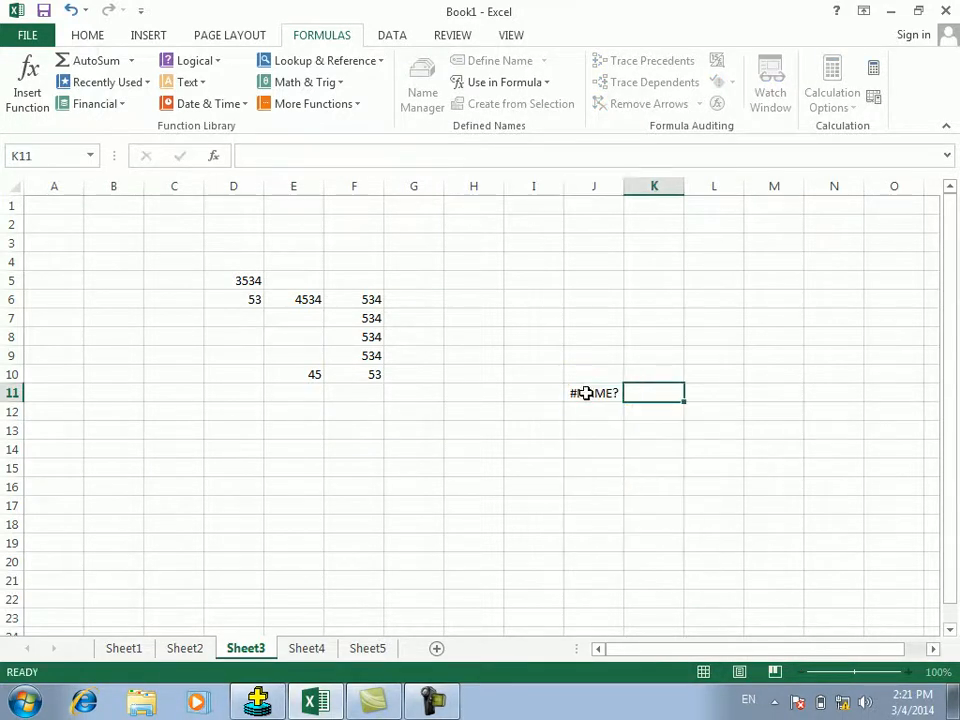
# Step: Test whether a SUM formula in J11 of Sheet3 offers the name AREA, and discard the entry
pyautogui.click(586, 393)
pyautogui.write('==')
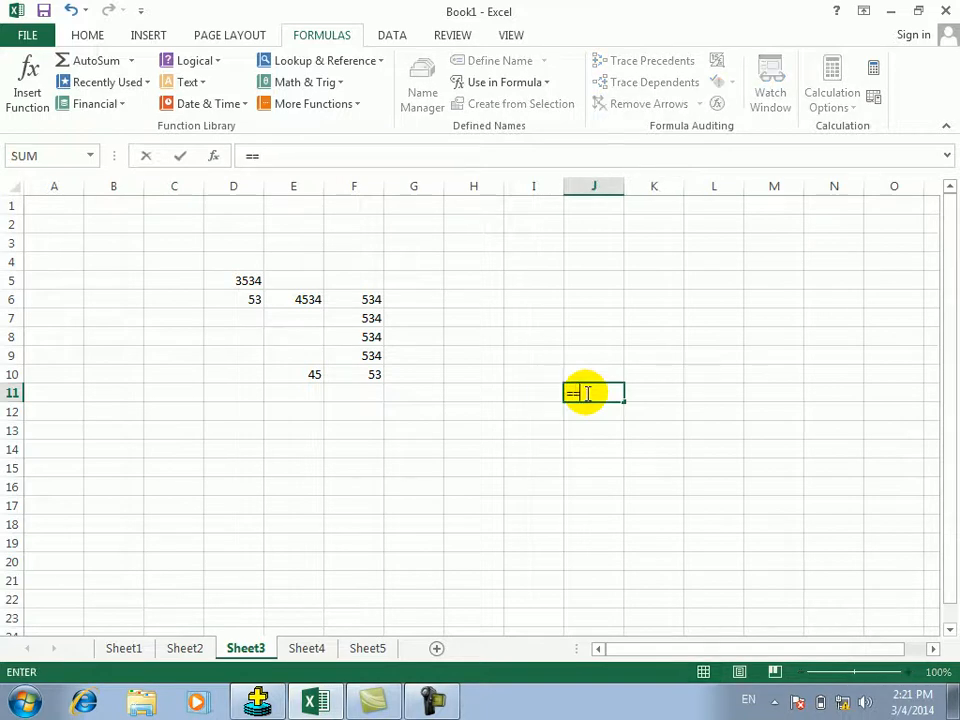
pyautogui.press('BackSpace')
pyautogui.write('SUM(')
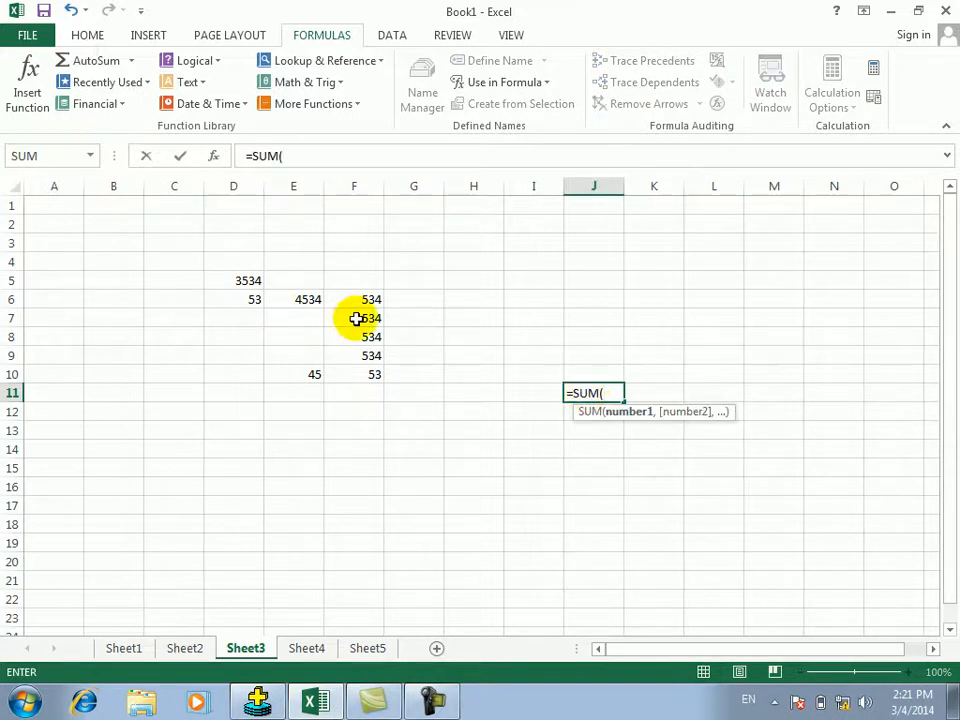
pyautogui.write('AREAS(')
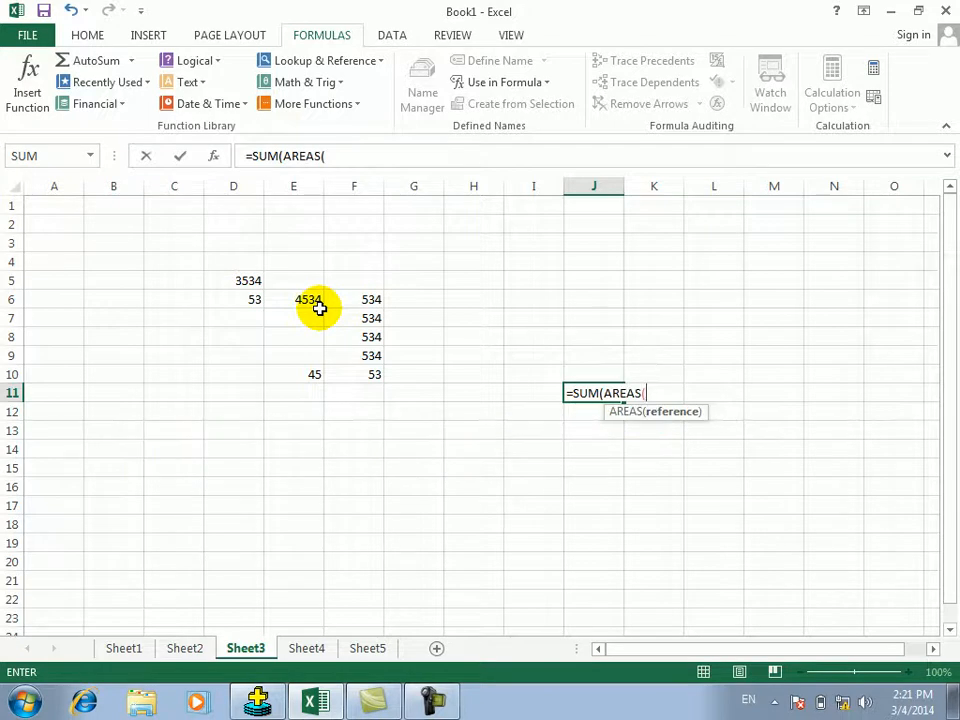
pyautogui.press('BackSpace')
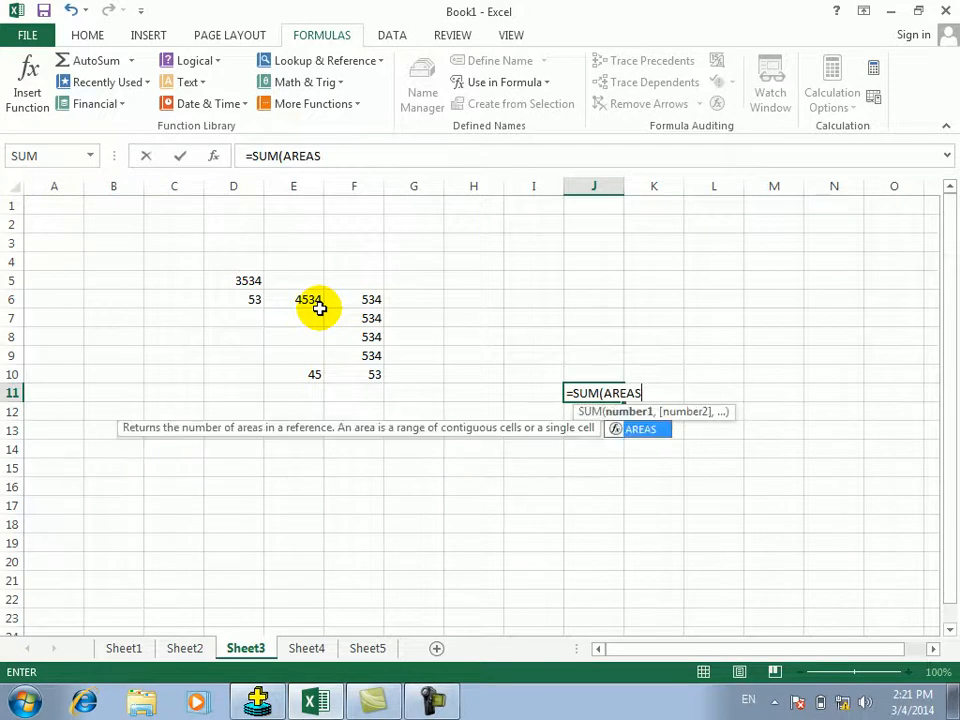
pyautogui.write(')')
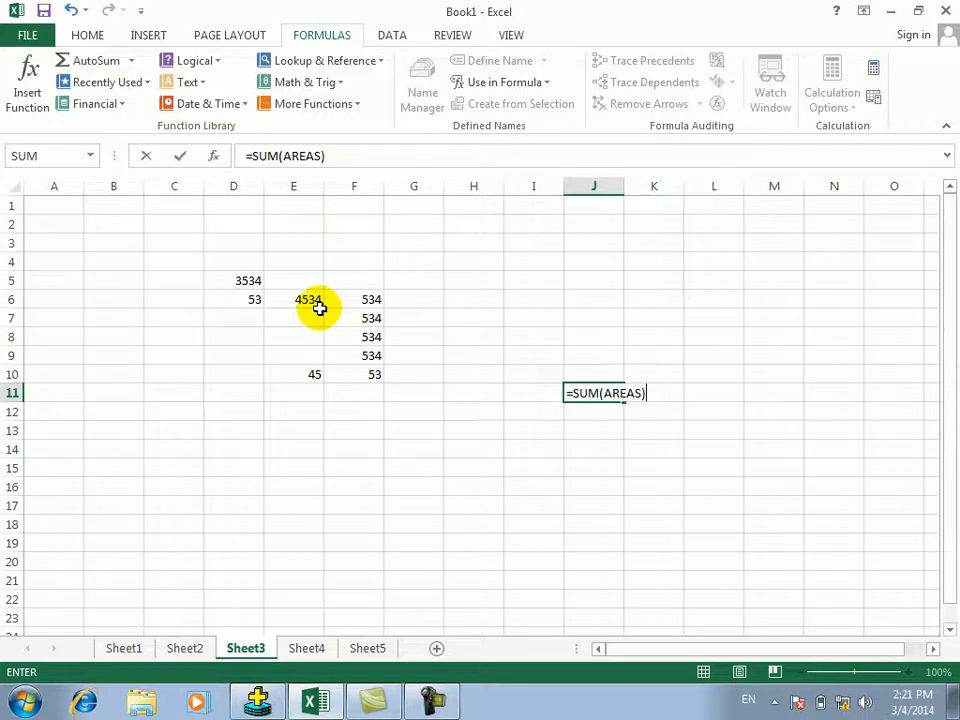
pyautogui.press('BackSpace')
pyautogui.press('BackSpace')
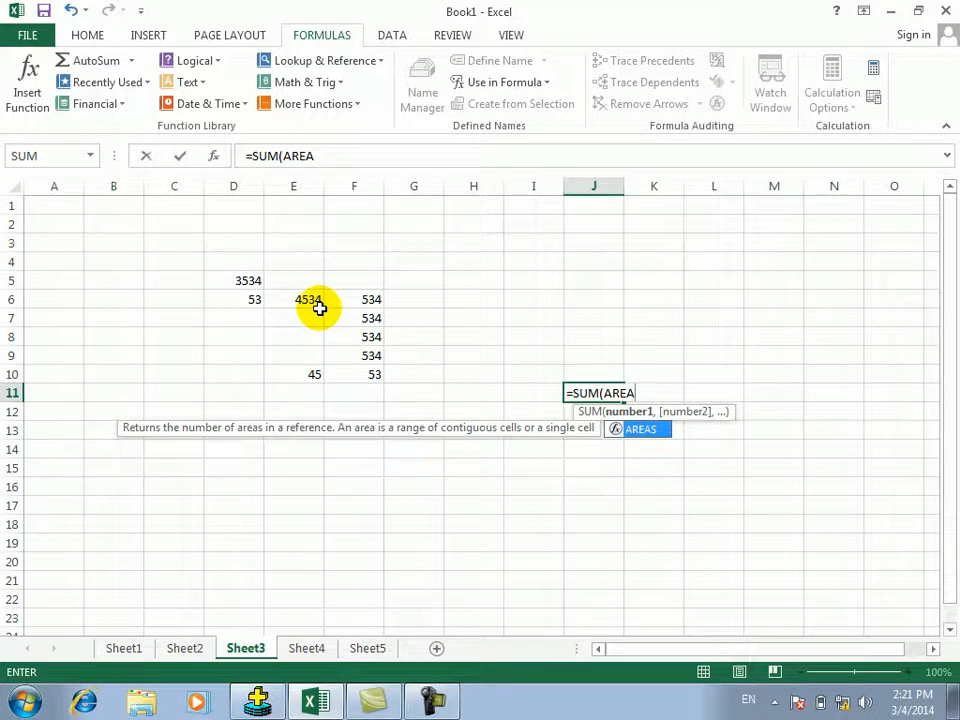
pyautogui.press('Escape')
pyautogui.press('Escape')
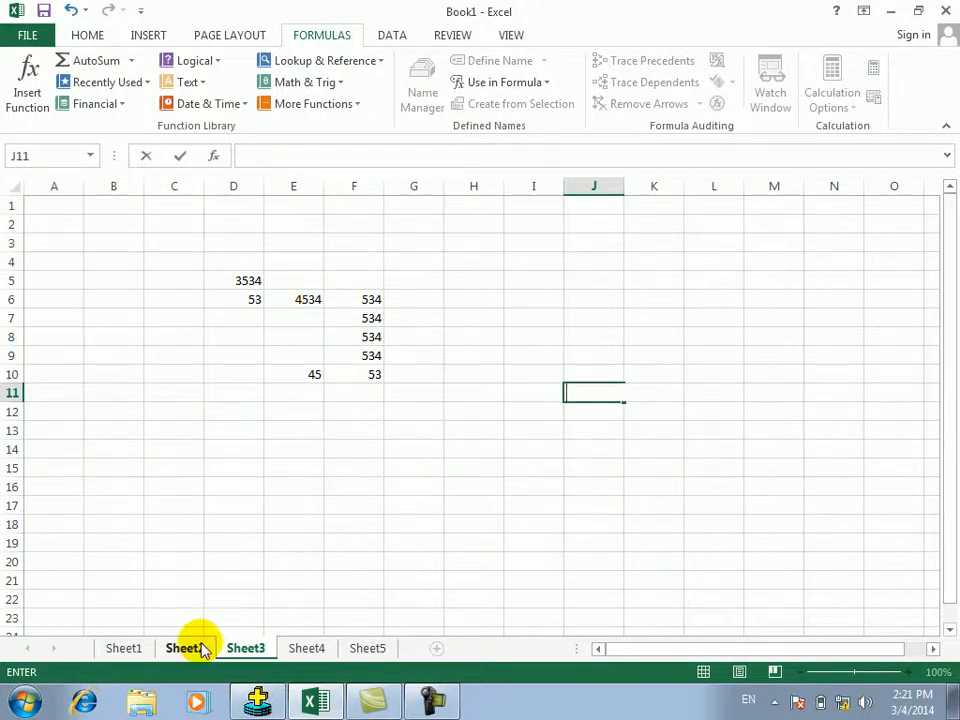
pyautogui.click(200, 648)
pyautogui.click(484, 326)
pyautogui.write('=S')
pyautogui.press('Escape')
pyautogui.press('Escape')
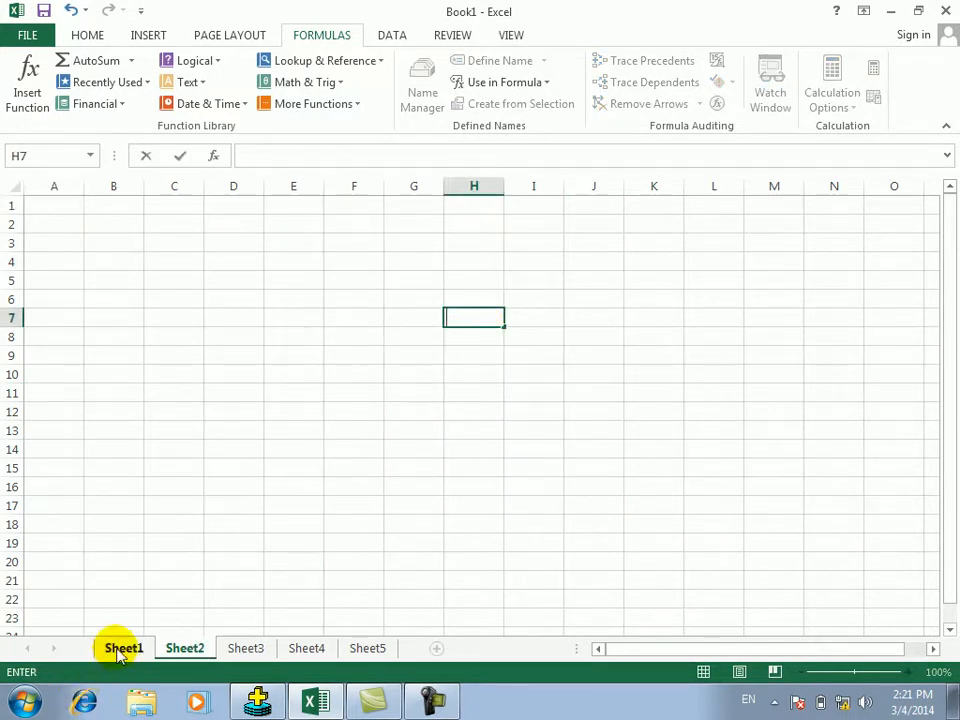
# Step: Enter the formula =SUM(AREA) in cell J17 of Sheet1
pyautogui.click(120, 650)
pyautogui.click(313, 431)
pyautogui.click(514, 377)
pyautogui.click(567, 502)
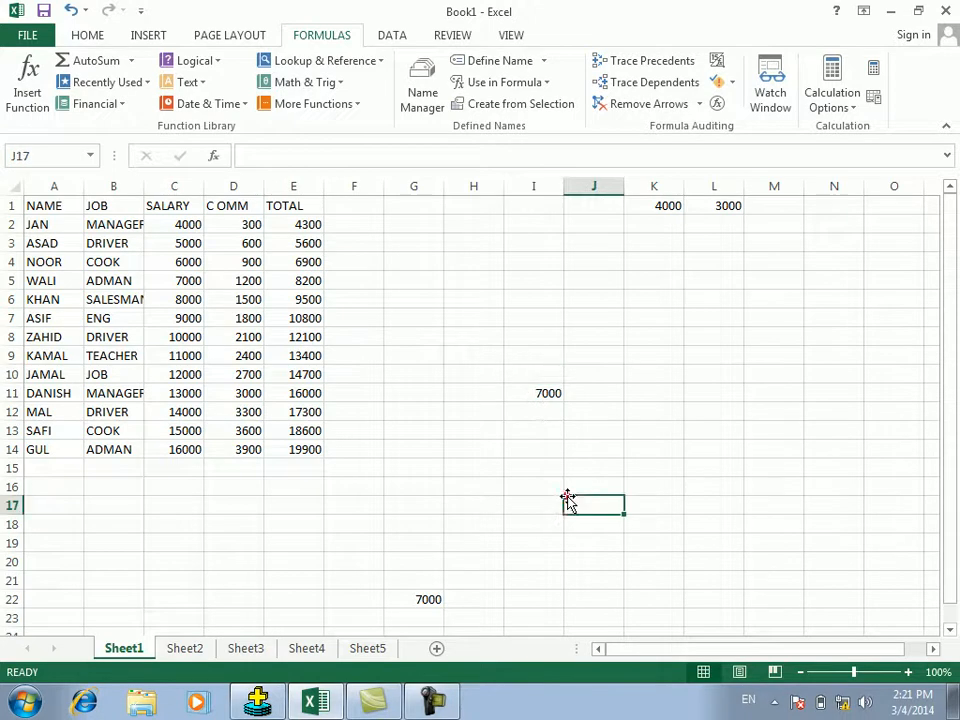
pyautogui.write('=S')
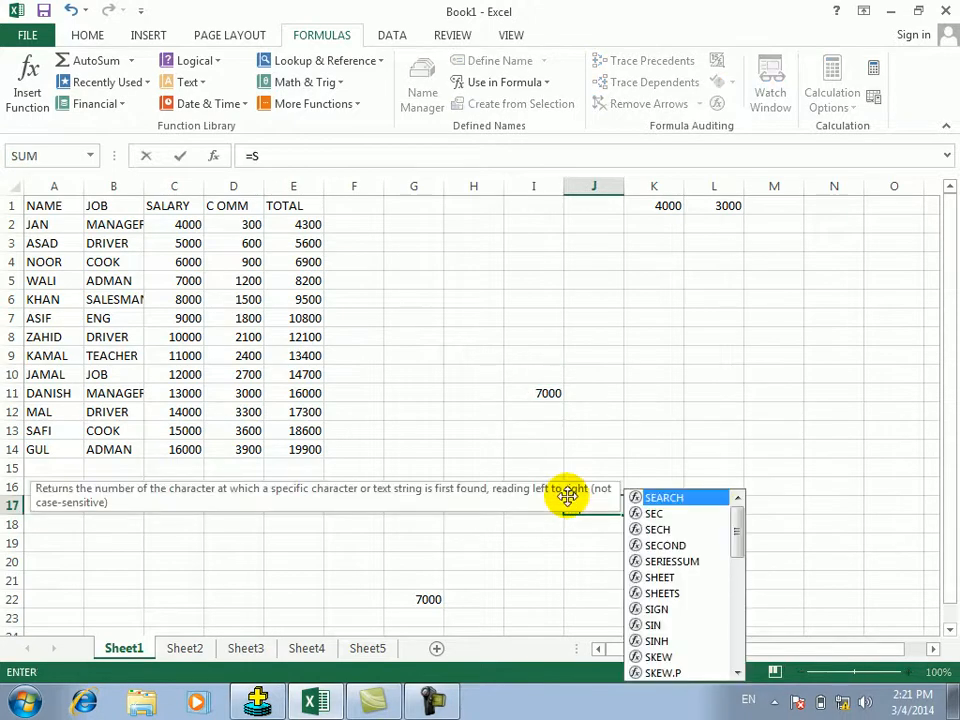
pyautogui.write('UM(ARE')
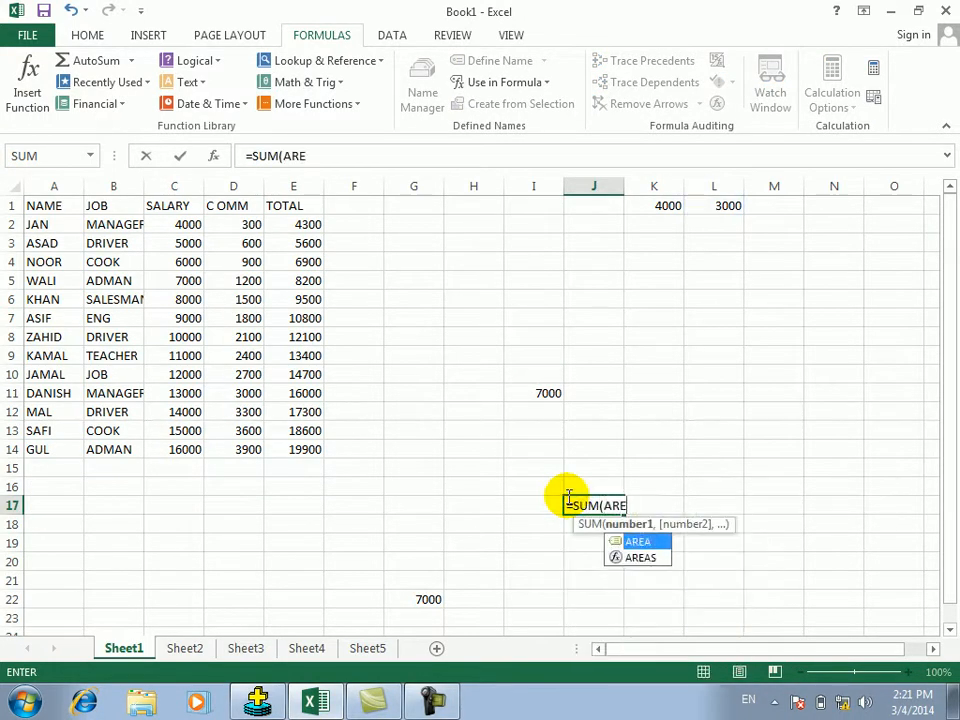
pyautogui.write('A')
pyautogui.press('Return')
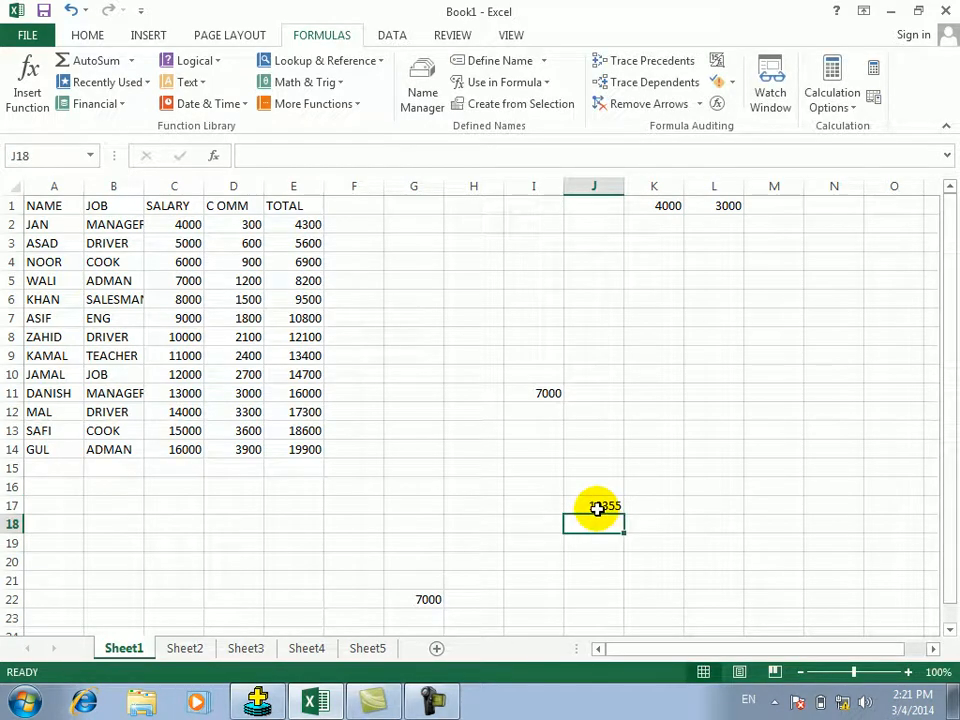
pyautogui.click(543, 63)
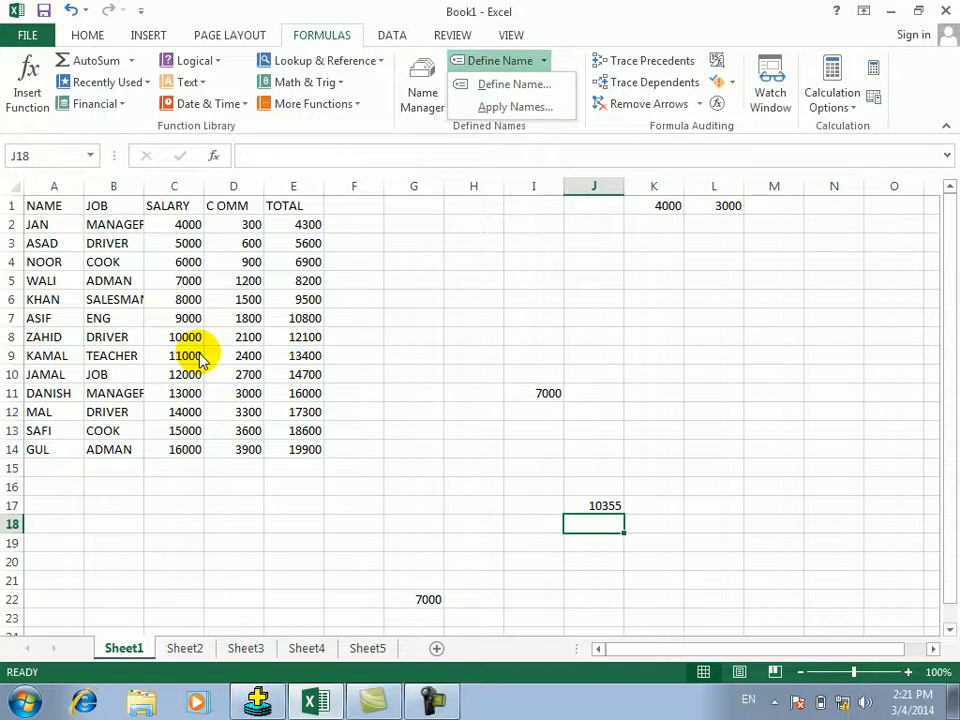
pyautogui.click(435, 264)
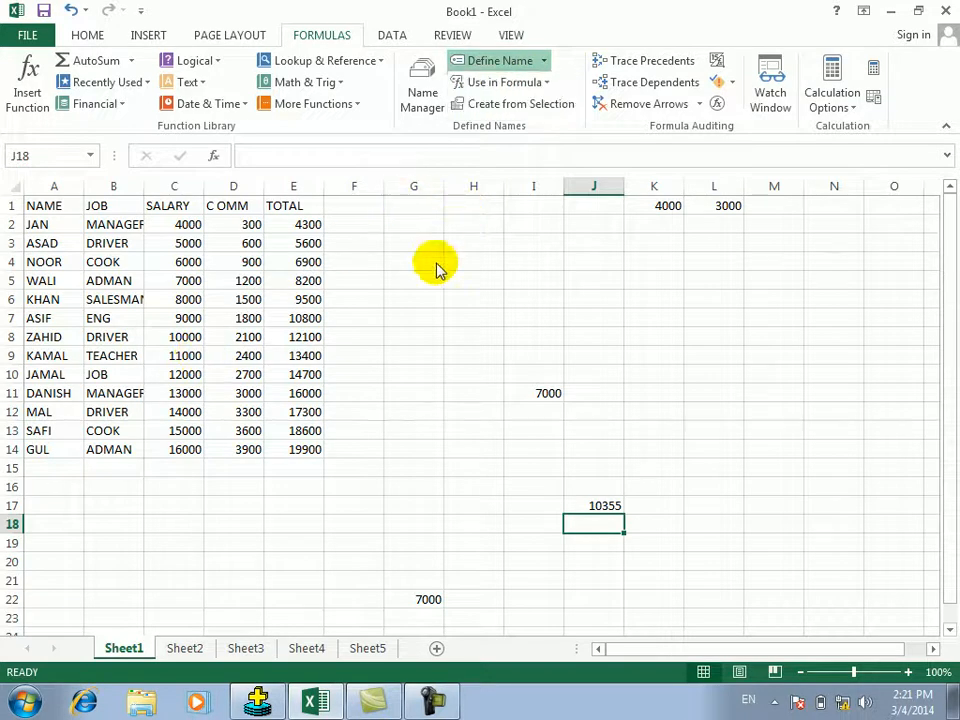
pyautogui.click(547, 64)
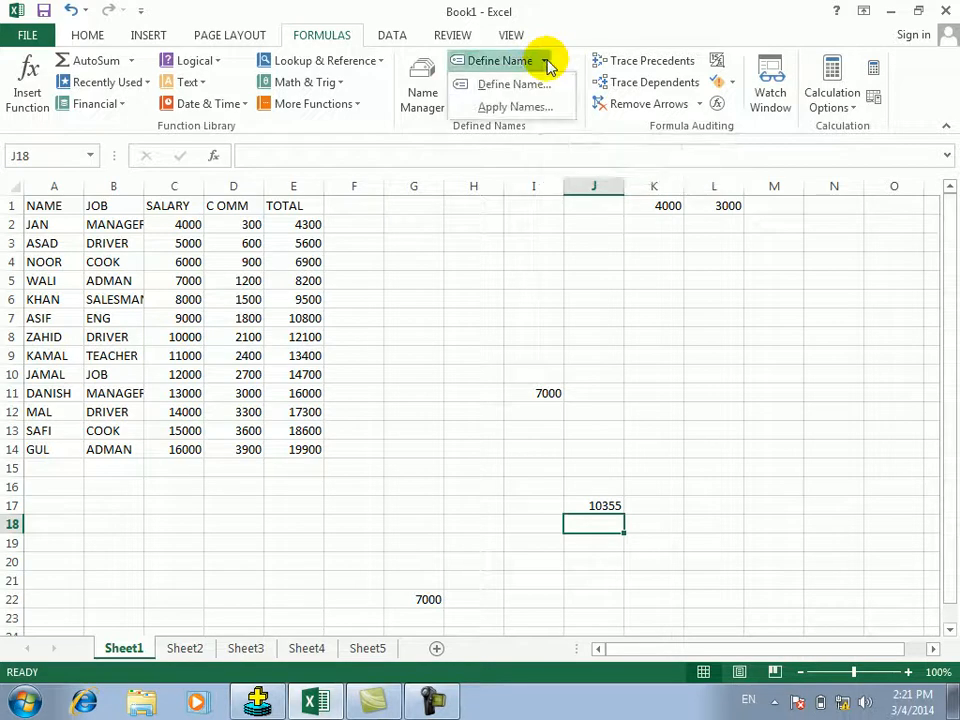
pyautogui.click(268, 437)
pyautogui.click(60, 157)
pyautogui.click(214, 336)
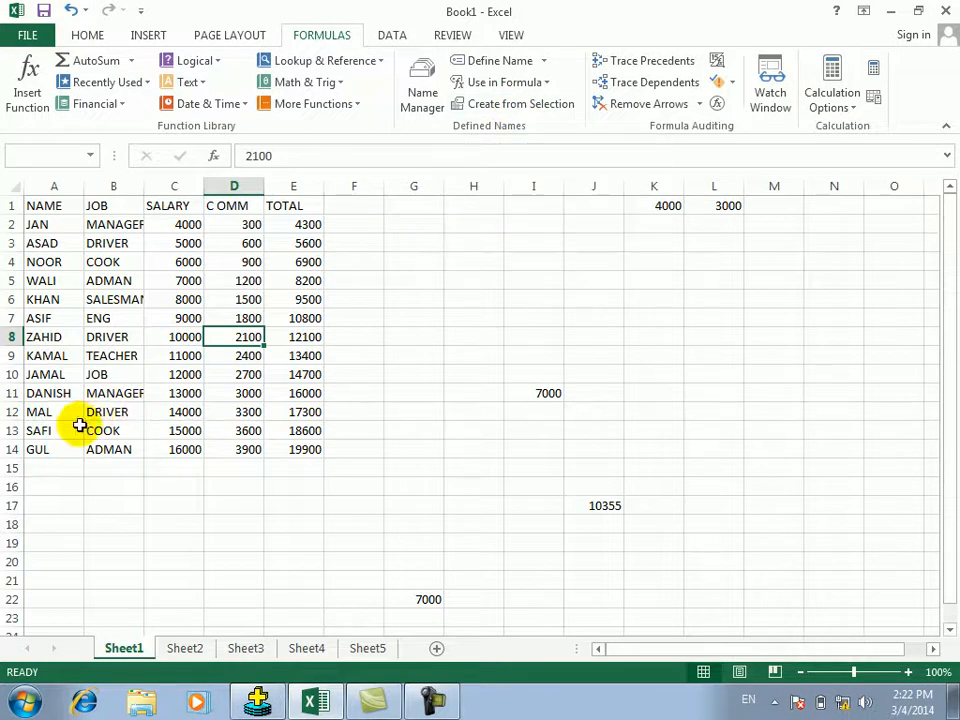
# Step: Create a name for the last table row from selection B14:E14, taking it from the left column
pyautogui.moveTo(132, 449); pyautogui.dragTo(314, 447)
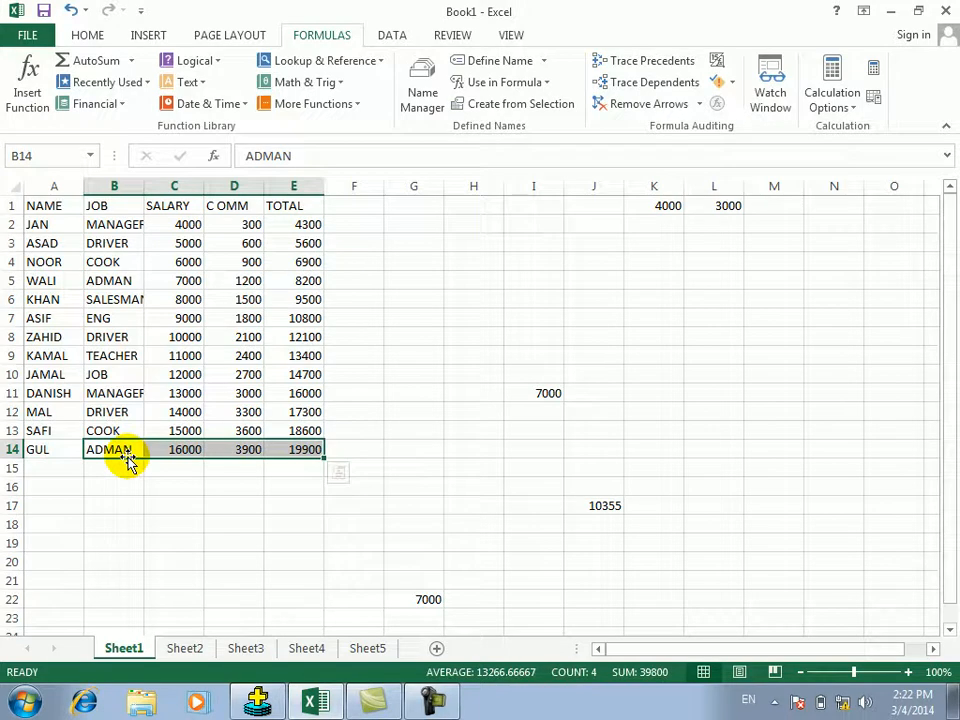
pyautogui.click(540, 105)
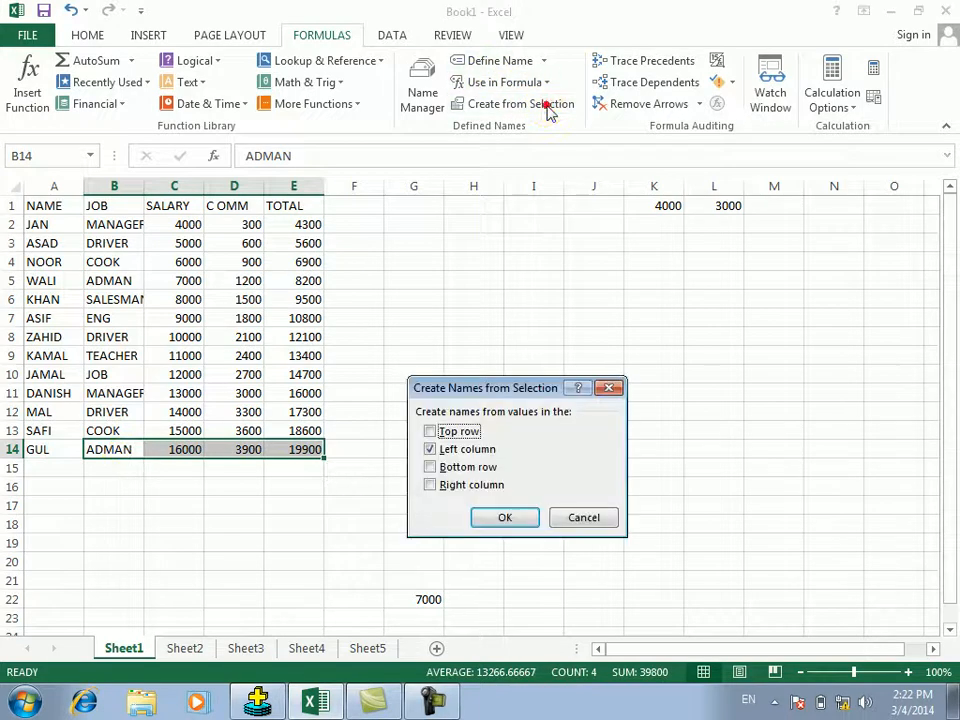
pyautogui.click(506, 523)
# Step: Enter a SUM formula in cell L14 that totals the name ADMAN
pyautogui.click(711, 450)
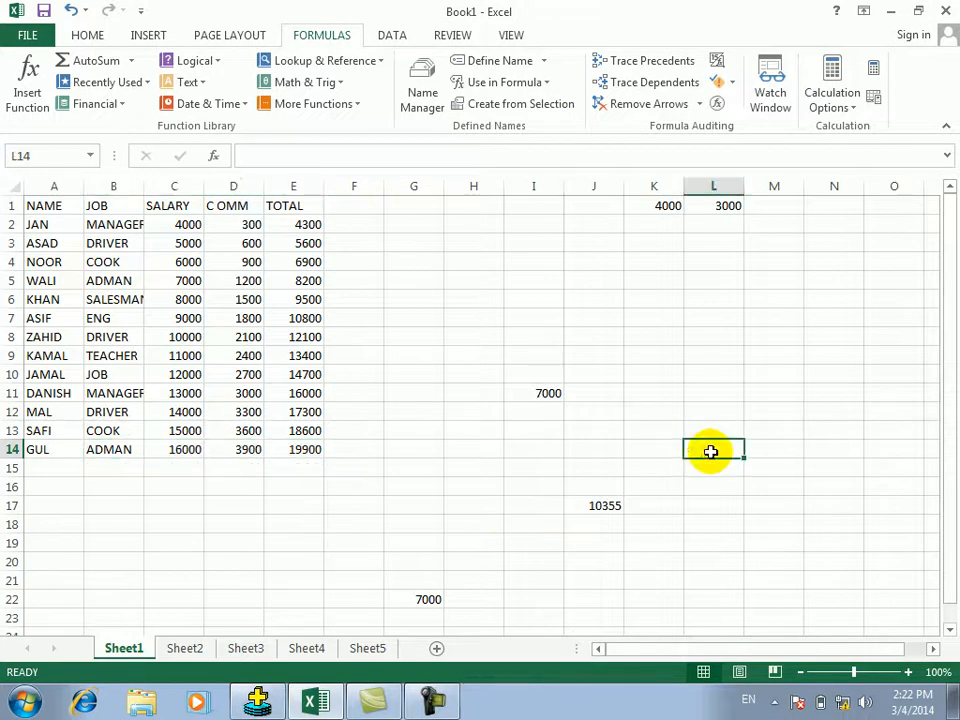
pyautogui.write('=SUM(')
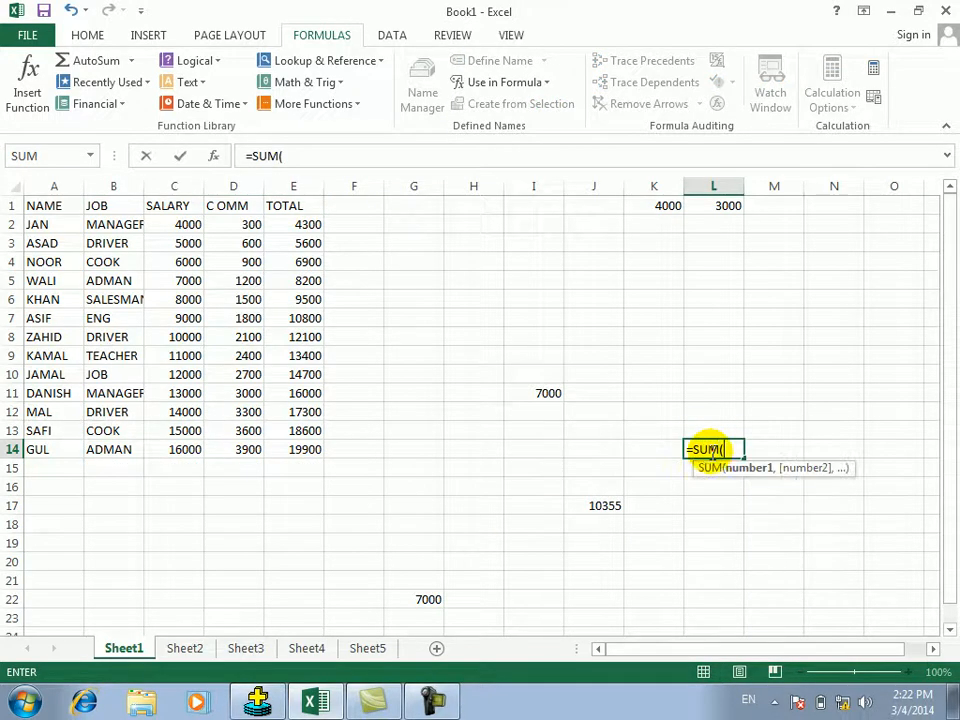
pyautogui.write('ADM')
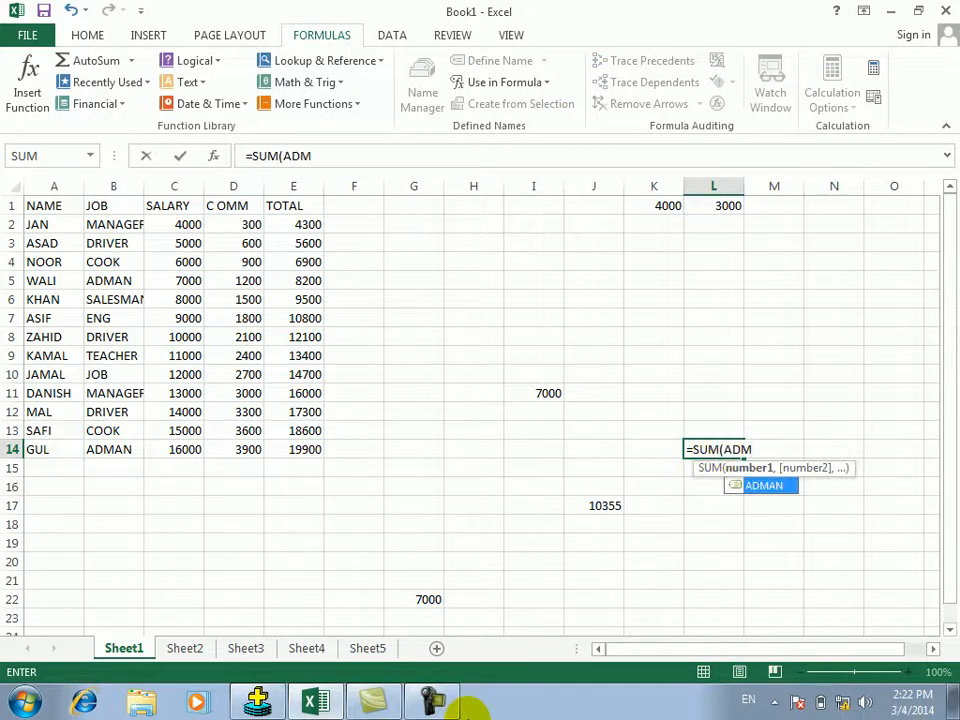
pyautogui.press('Tab')
pyautogui.press('Return')
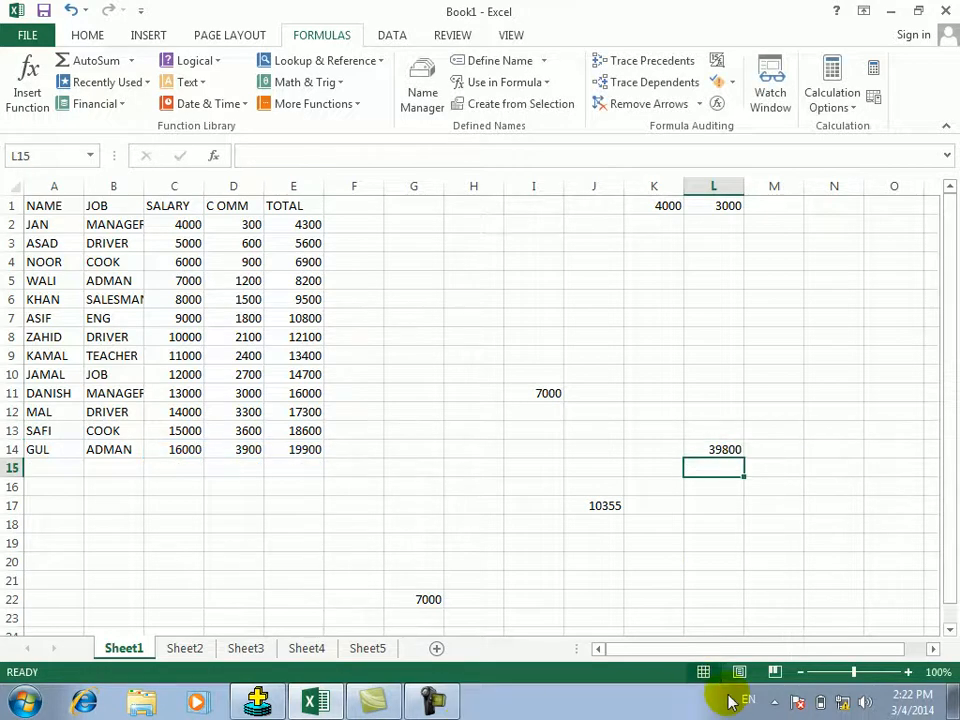
# Step: Create a name for the TOTAL column from selection E1:E14, taking it from the top row
pyautogui.moveTo(305, 209); pyautogui.dragTo(305, 449)
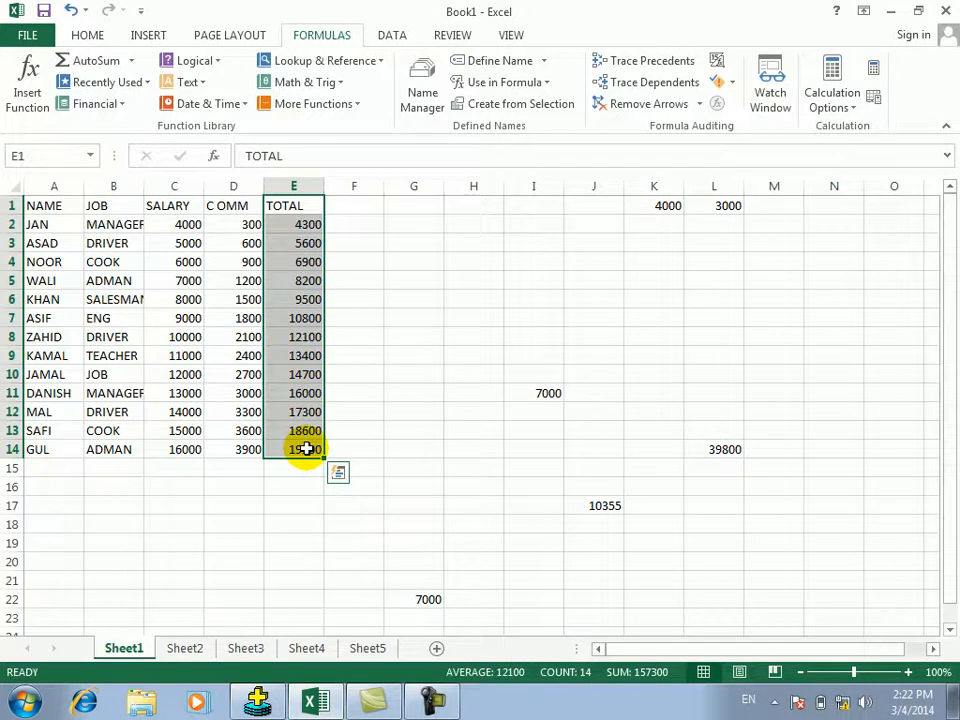
pyautogui.click(522, 104)
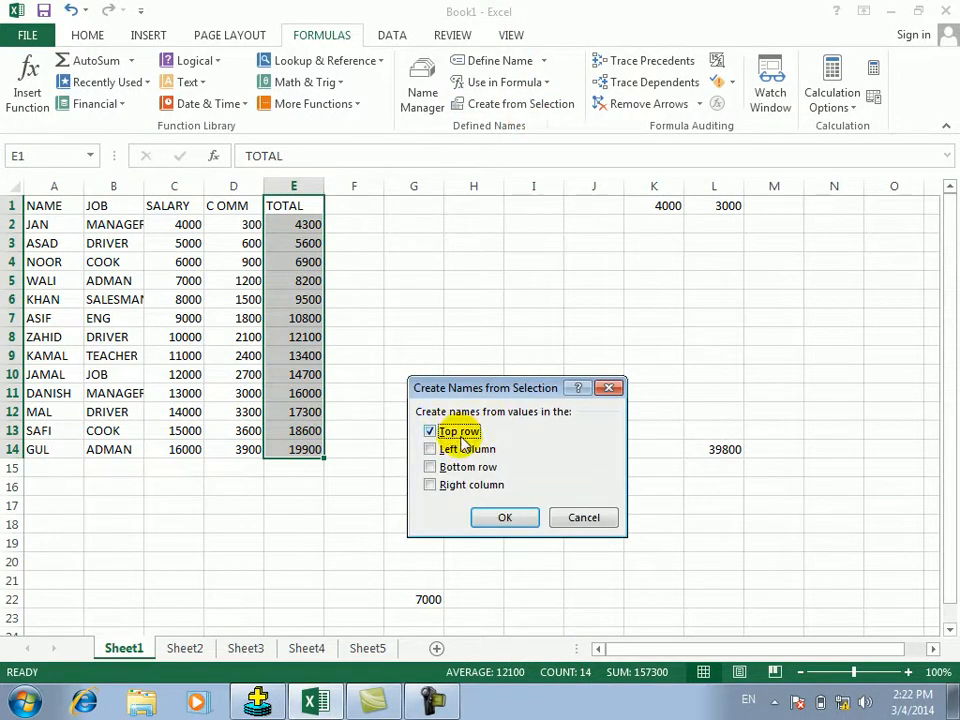
pyautogui.click(486, 516)
# Step: Enter a SUM formula in cell K9 that totals the name TOTAL
pyautogui.click(688, 468)
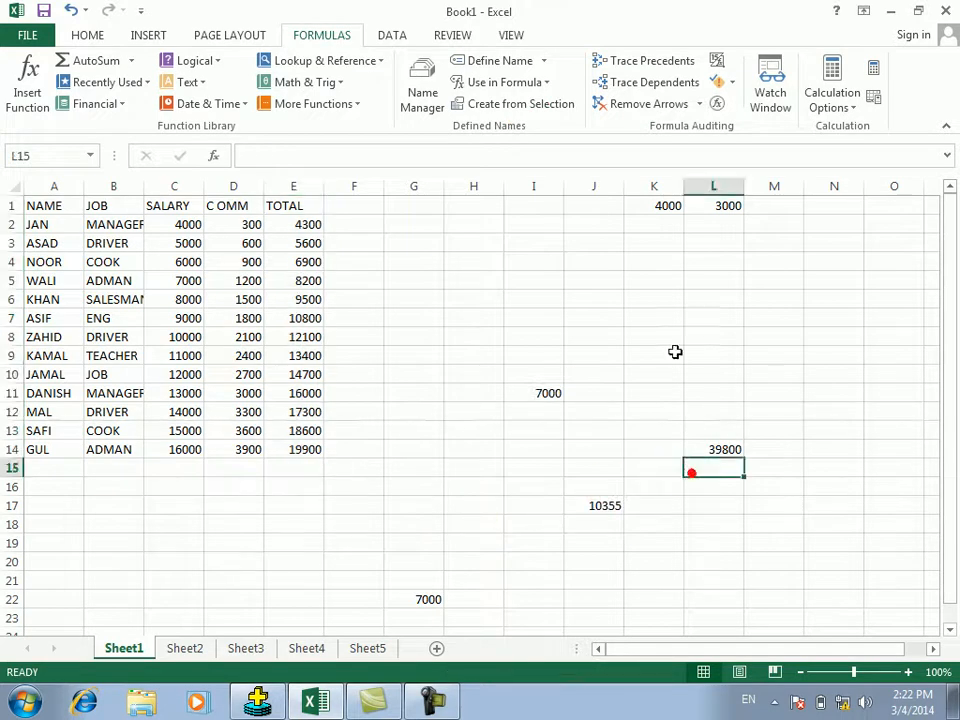
pyautogui.click(675, 351)
pyautogui.write('=SUM(TOT')
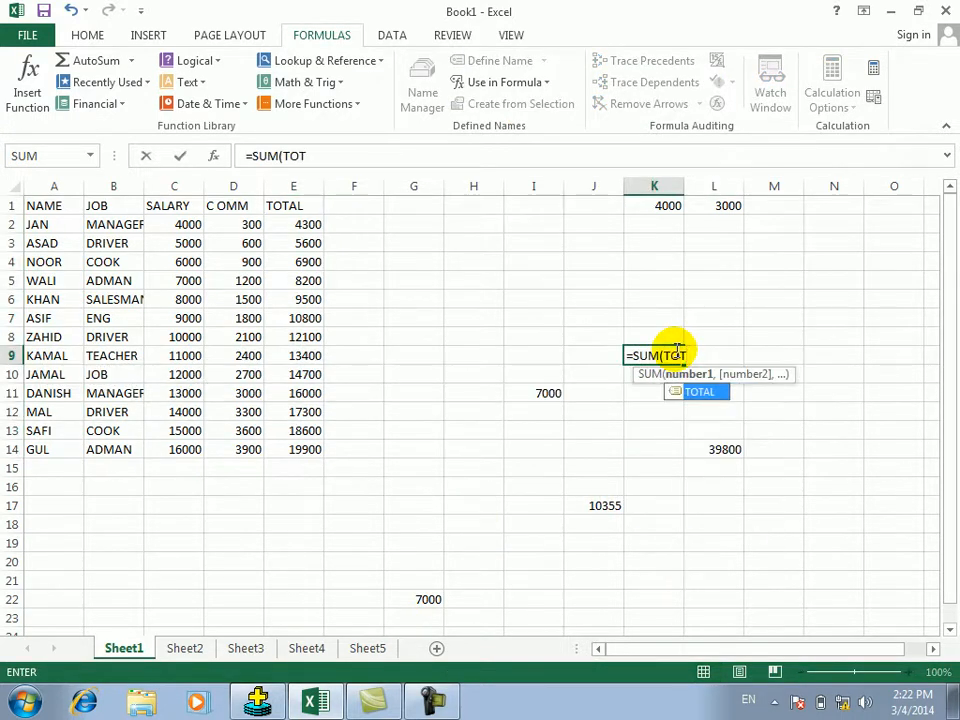
pyautogui.press('Tab')
pyautogui.press('Return')
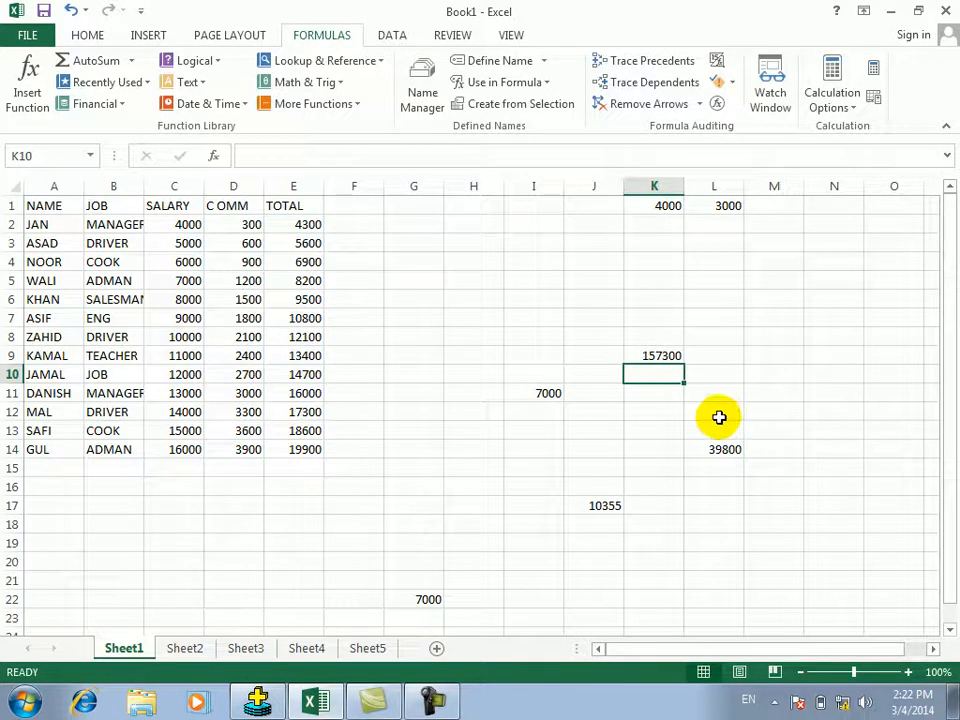
# Step: Fill D20:I20 with 232, 234, 23423, 423, 43 and 24, and enter a first name as the row's label in J20
pyautogui.click(450, 506)
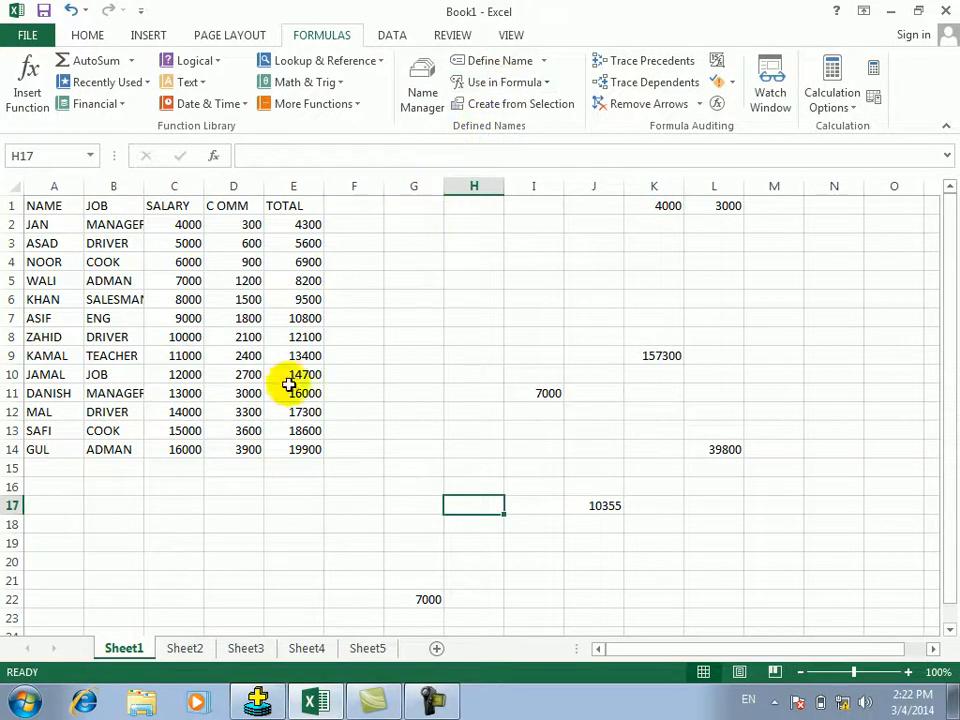
pyautogui.click(215, 556)
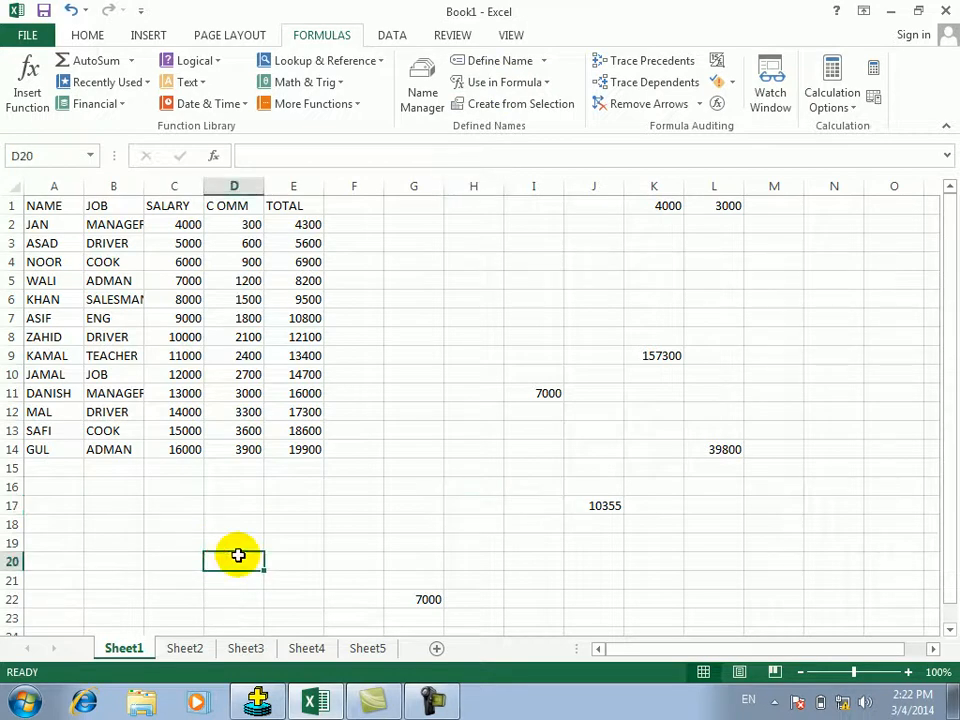
pyautogui.write('23')
pyautogui.press('Tab')
pyautogui.write('234')
pyautogui.press('Tab')
pyautogui.write('23423')
pyautogui.press('Tab')
pyautogui.write('423\t43\t24')
pyautogui.press('Tab')
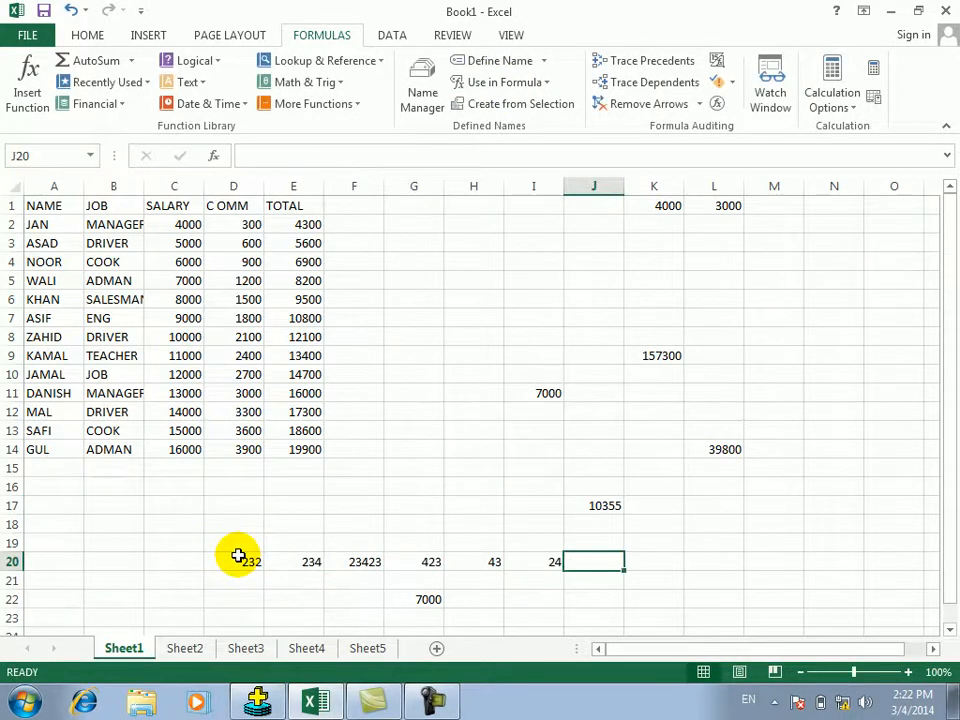
pyautogui.write('JAMIL')
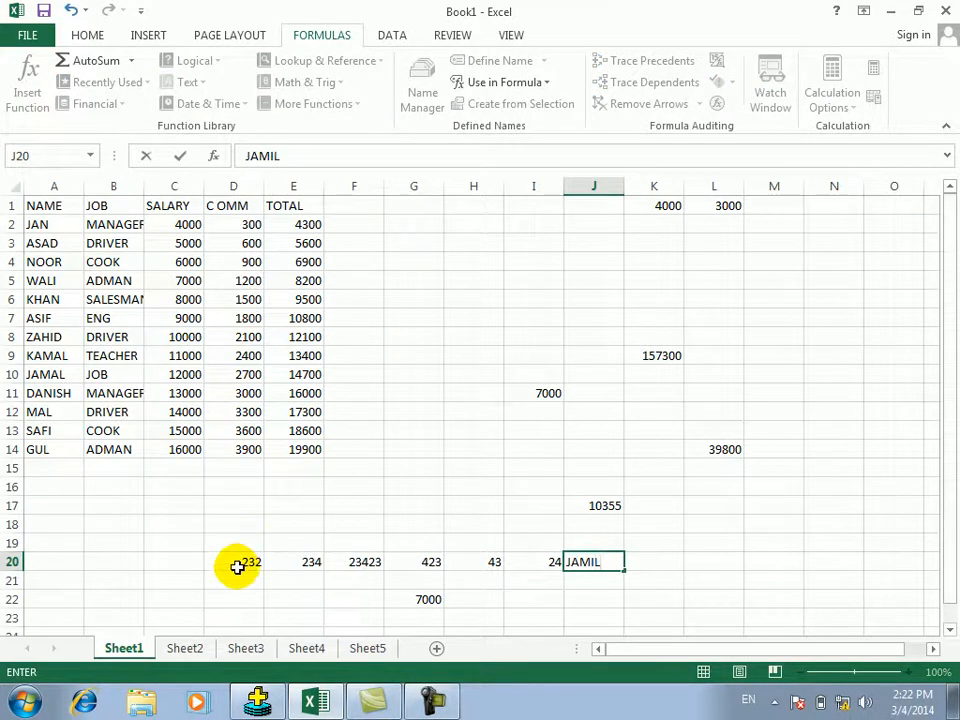
# Step: Create a name for the row 20 numbers from selection D20:J20, taking it from the right column
pyautogui.moveTo(237, 566); pyautogui.dragTo(566, 562)
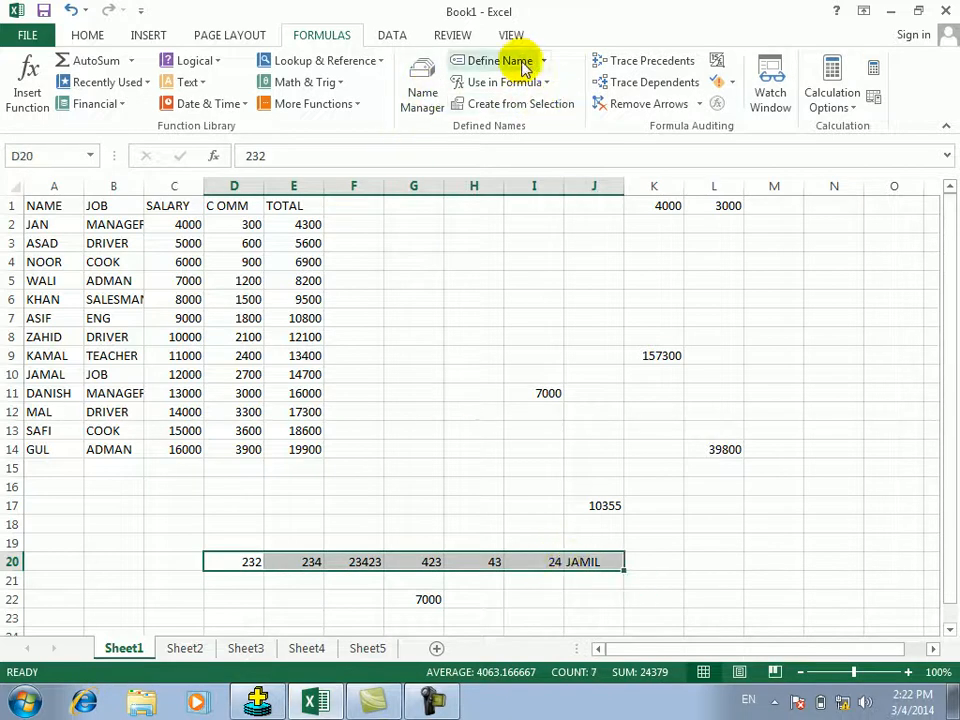
pyautogui.click(538, 104)
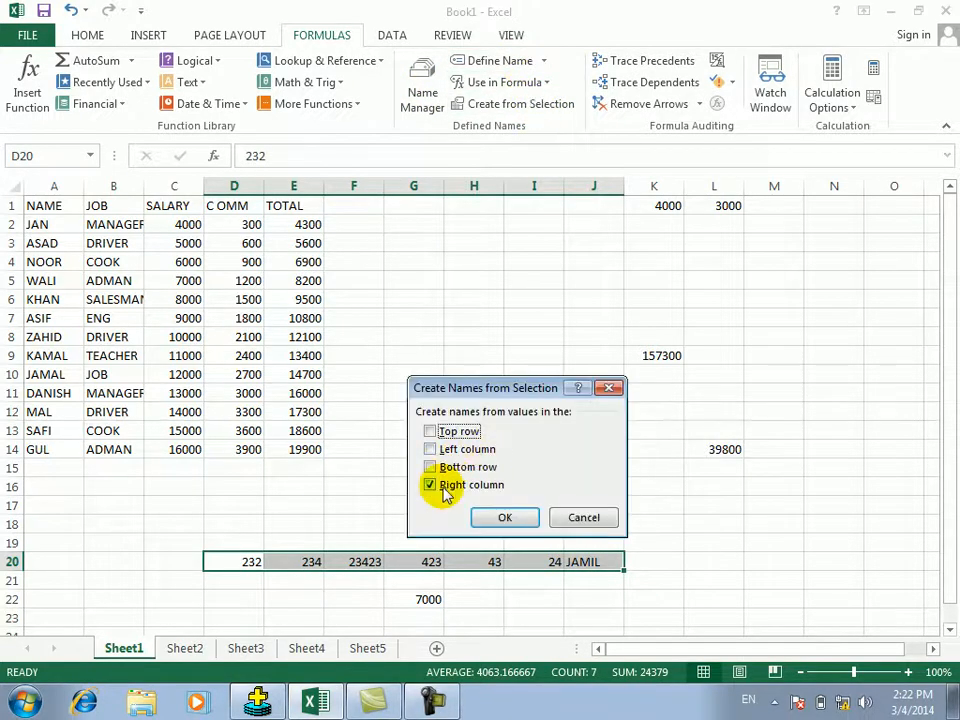
pyautogui.click(515, 520)
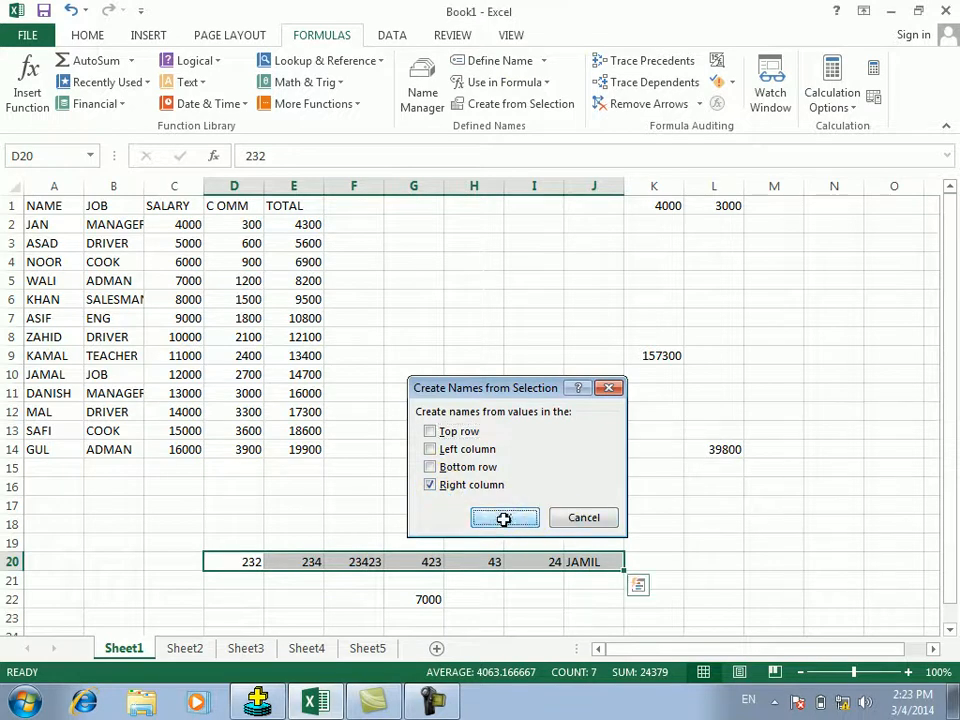
# Step: Enter a SUM formula in cell L19 that totals the name created for D20:I20
pyautogui.click(708, 544)
pyautogui.write('=S')
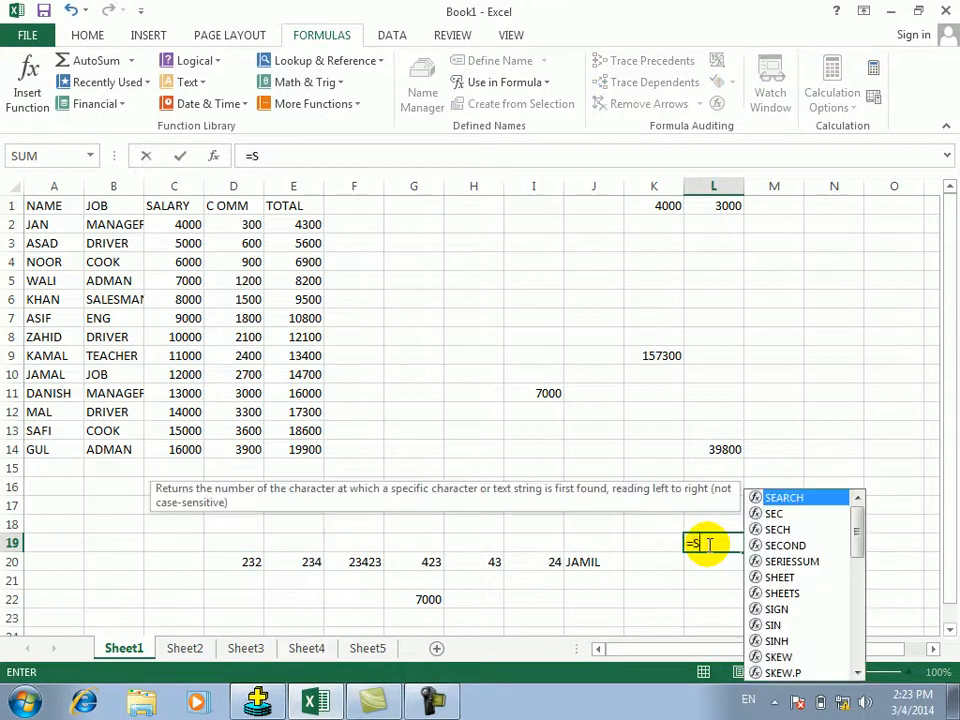
pyautogui.write('UM(J')
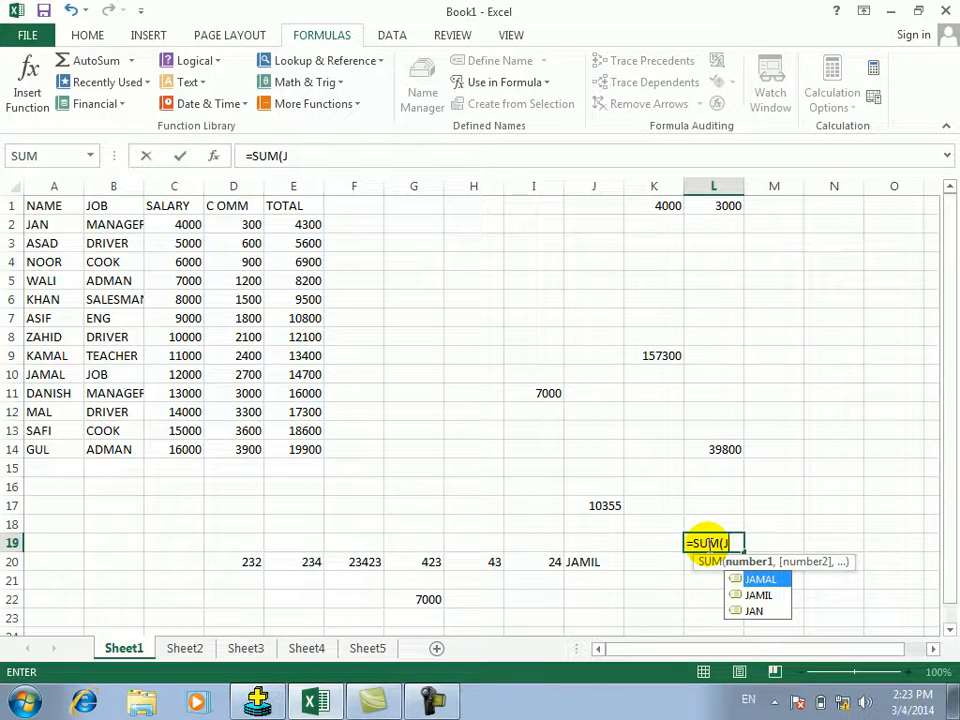
pyautogui.write('AMIL')
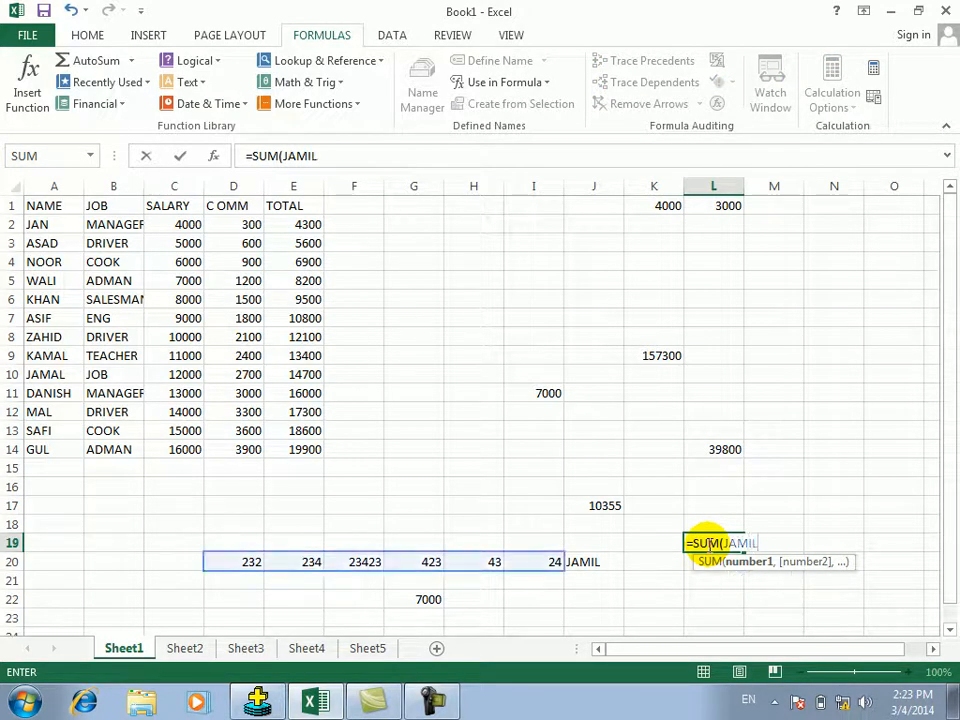
pyautogui.press('Return')
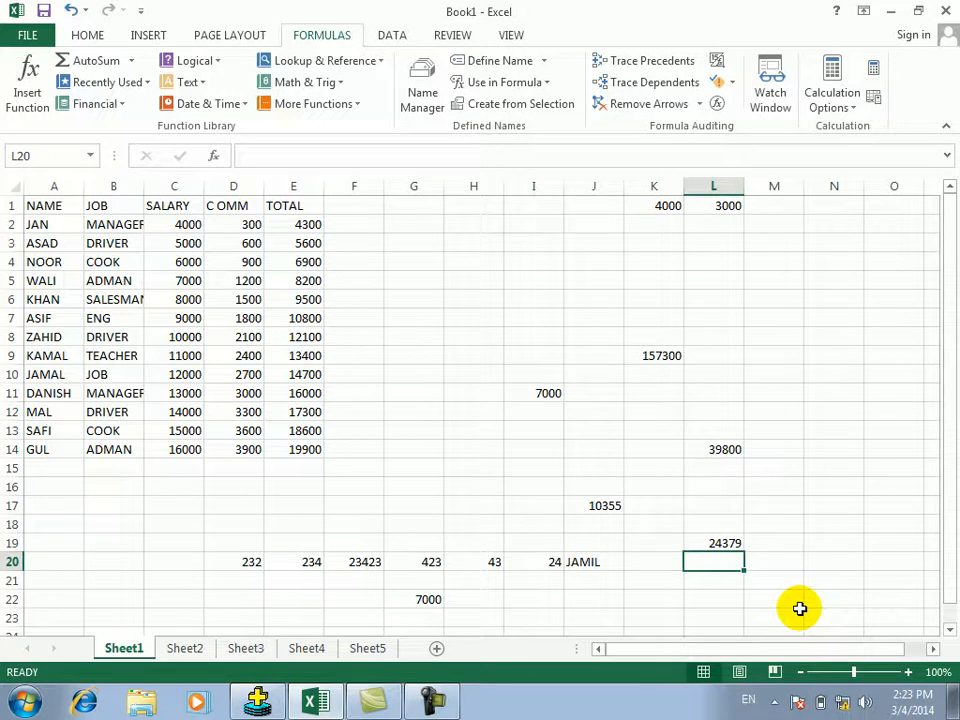
# Step: Go to the named ranges for the TOTAL column, the ledger at X1 on Sheet5, and D20:I20 on Sheet1 to view their cells
pyautogui.click(90, 155)
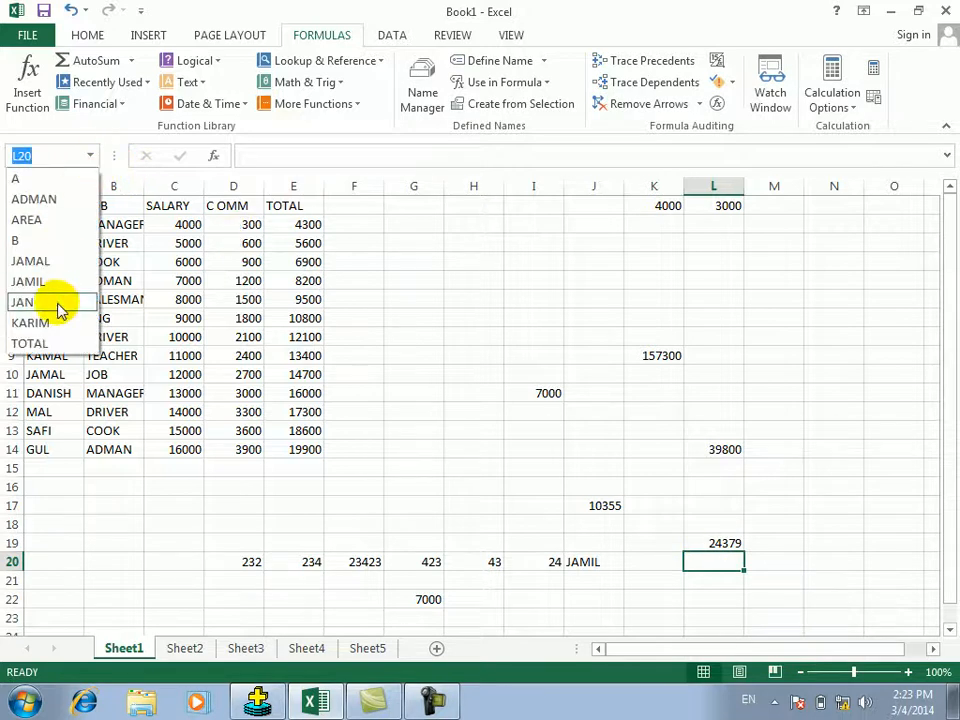
pyautogui.click(45, 343)
pyautogui.click(90, 157)
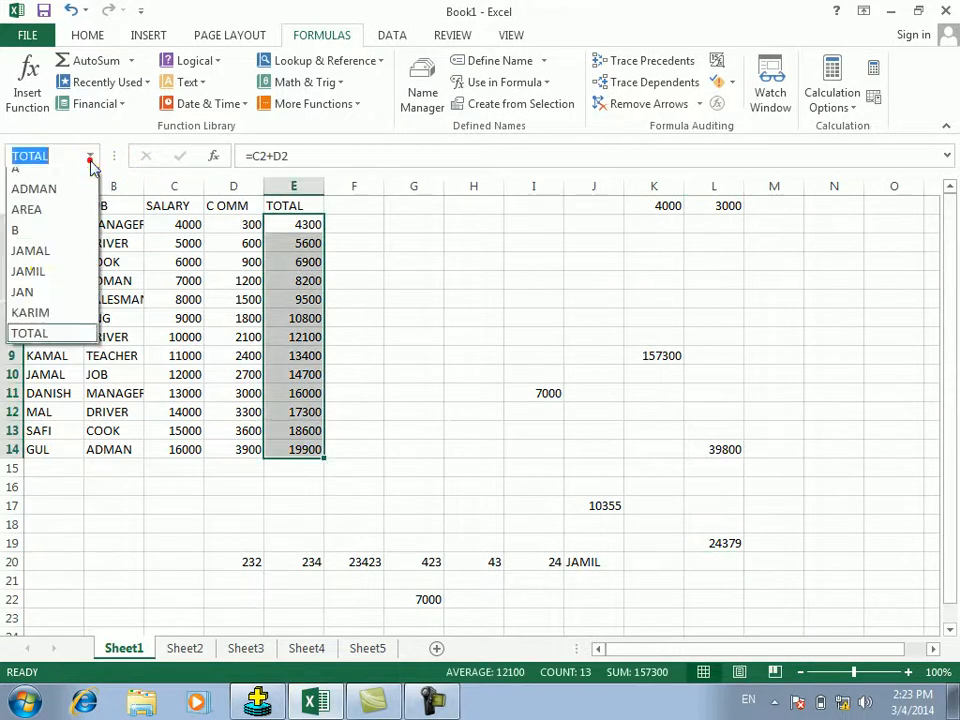
pyautogui.click(36, 262)
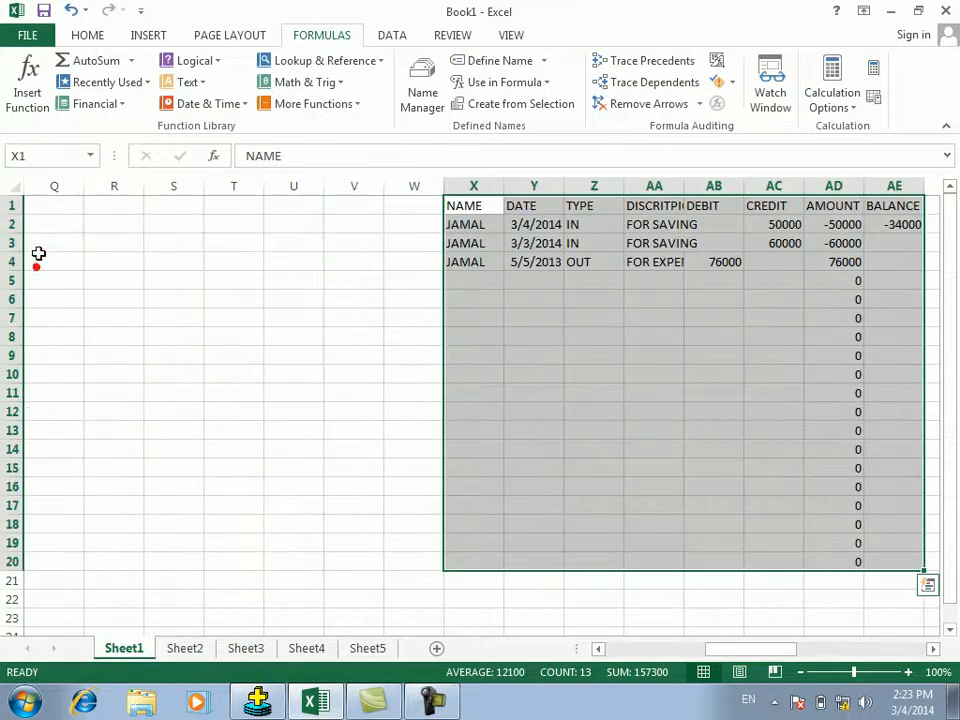
pyautogui.click(90, 155)
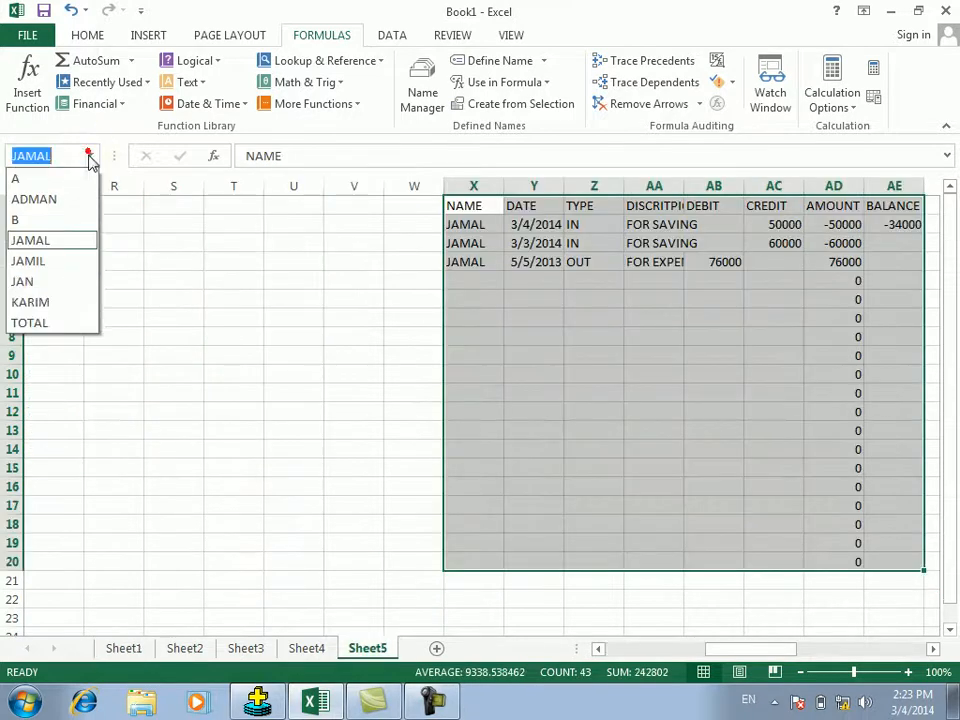
pyautogui.click(40, 263)
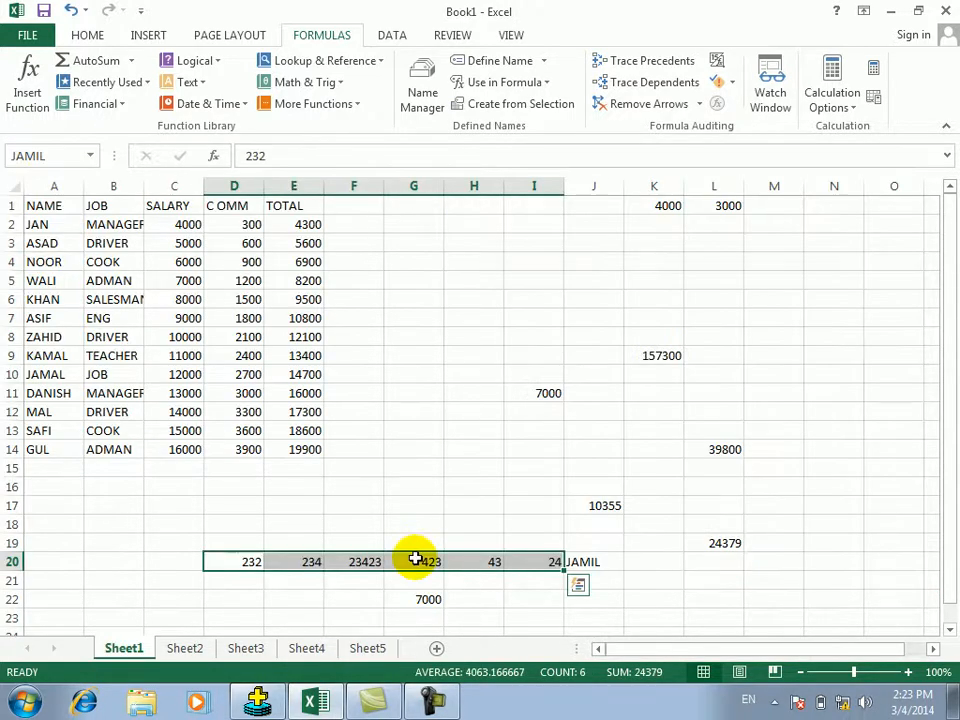
pyautogui.click(414, 318)
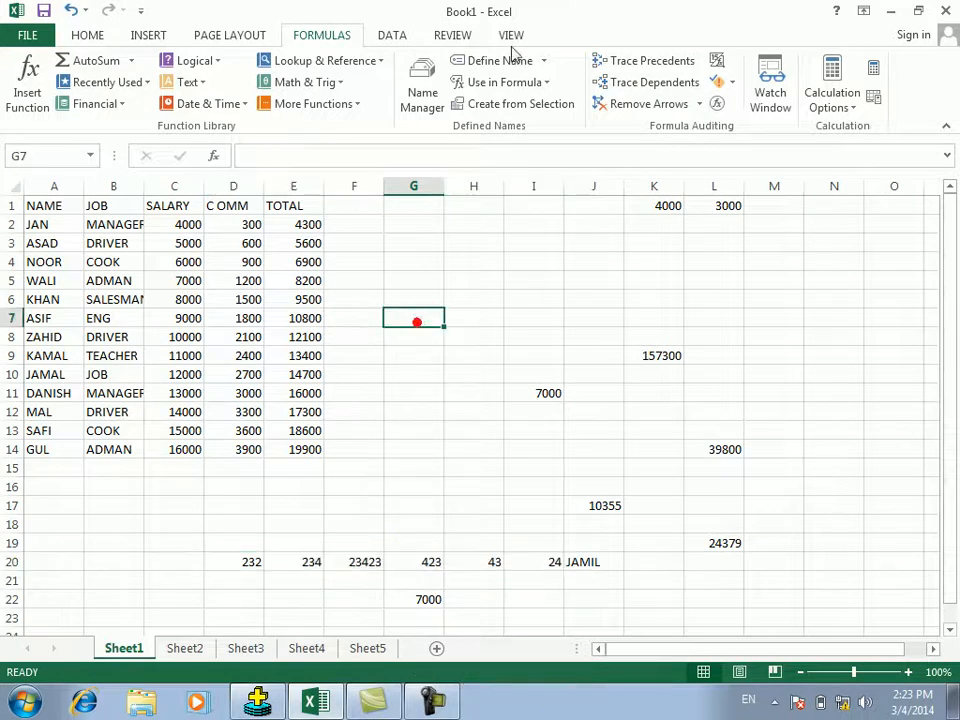
pyautogui.click(534, 104)
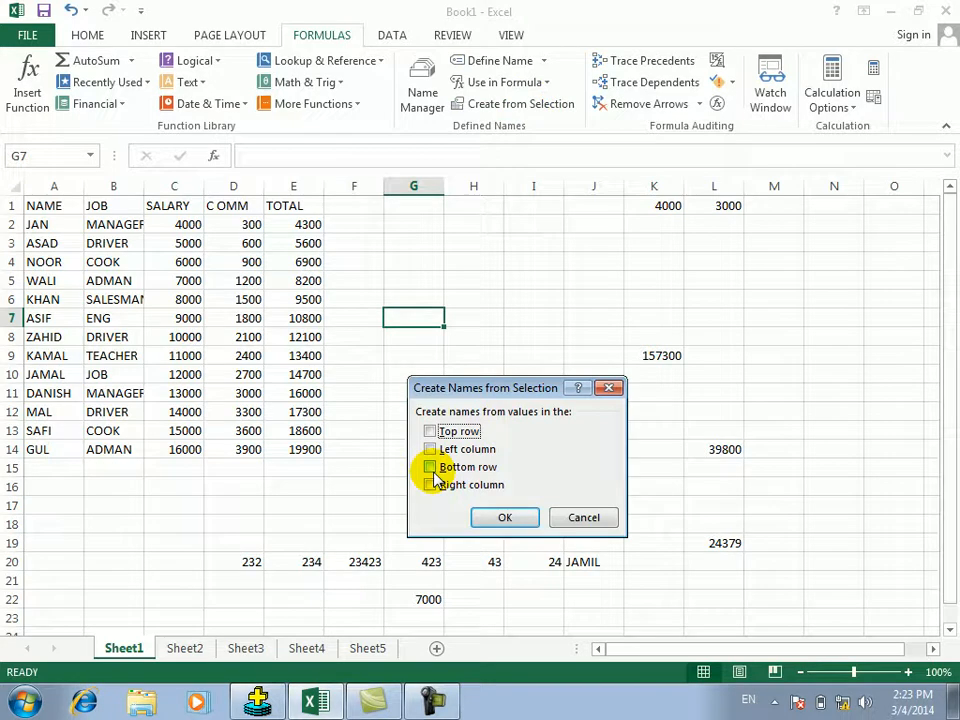
pyautogui.click(580, 517)
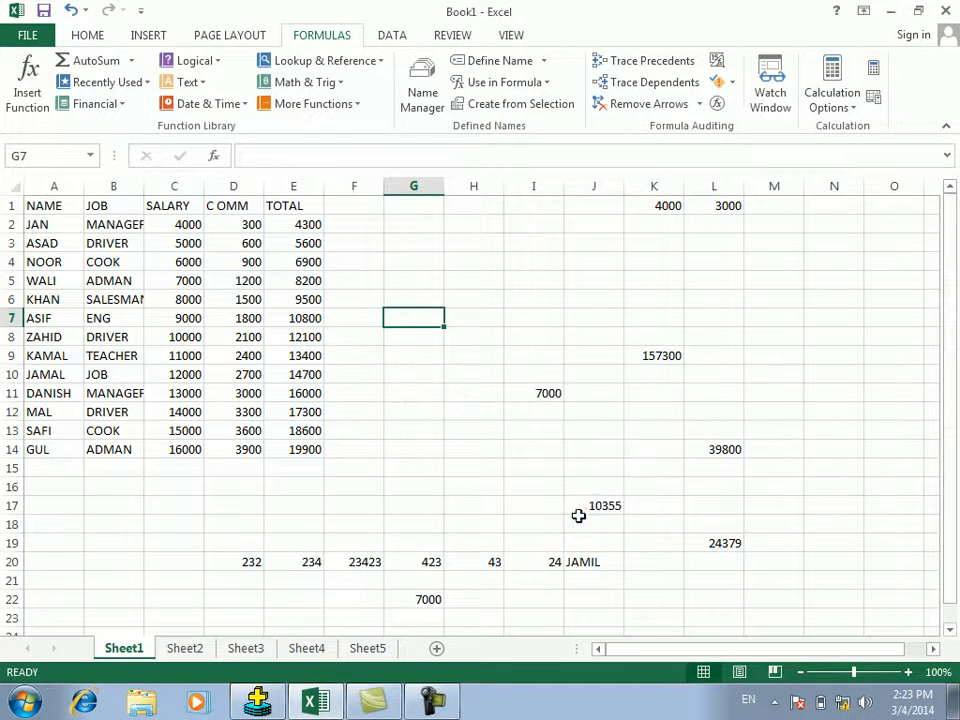
# Step: Fill G5:G13 with 345435, 34, 534, 5, 345, 34, 543, 5 and 34, and enter the label GRAND in G14
pyautogui.click(523, 285)
pyautogui.click(423, 288)
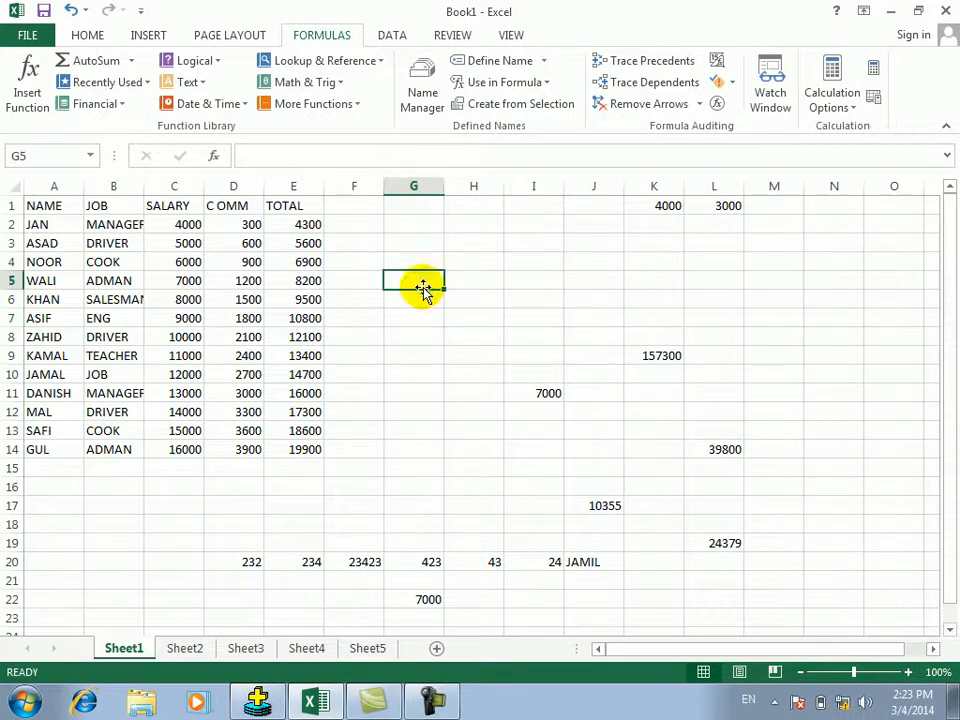
pyautogui.write('345435')
pyautogui.press('Return')
pyautogui.write('34 534 5 345')
pyautogui.press('Return')
pyautogui.write('34 543 5')
pyautogui.press('Return')
pyautogui.write('34')
pyautogui.press('Return')
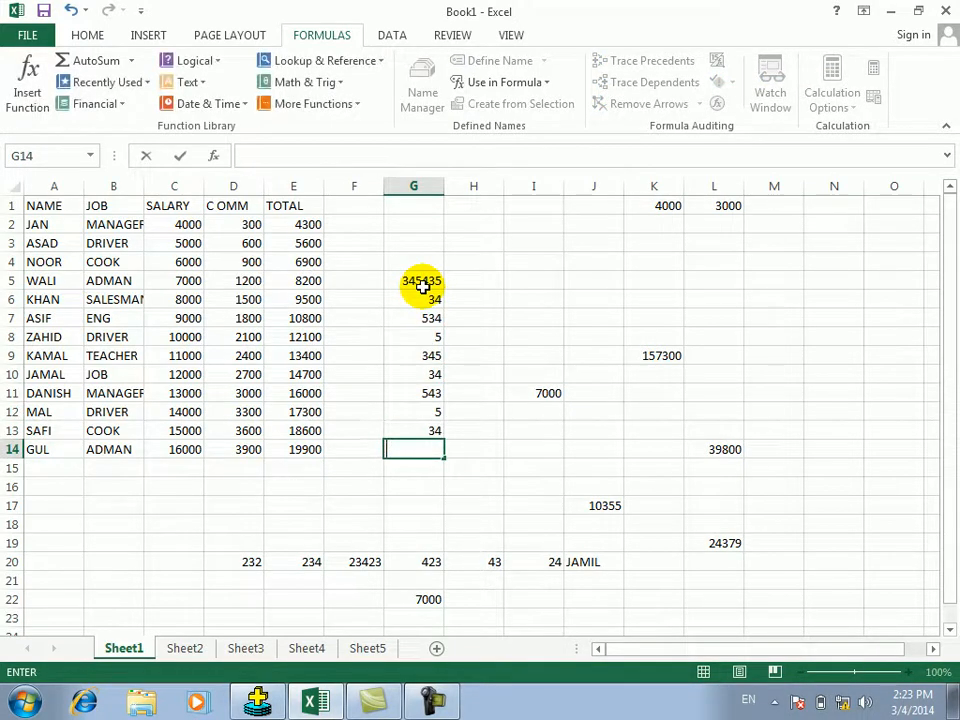
pyautogui.write('GRAND')
pyautogui.press('Return')
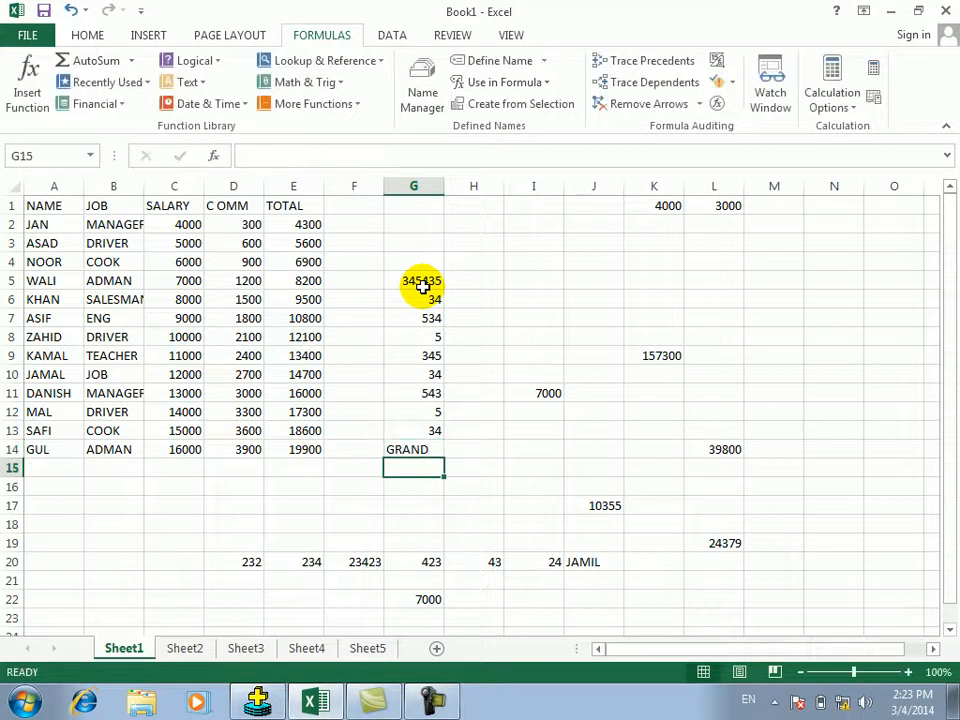
# Step: Create a name for the column G numbers from selection G5:G14, taking it from the bottom row
pyautogui.moveTo(421, 285); pyautogui.dragTo(418, 445)
pyautogui.click(490, 106)
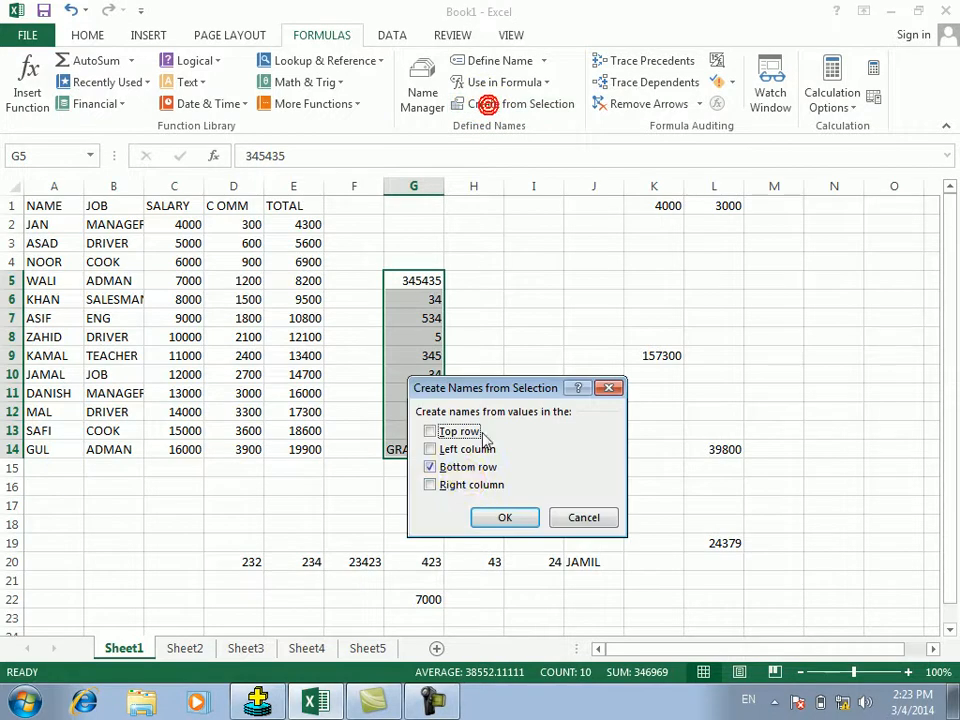
pyautogui.click(505, 517)
# Step: Enter the formula =GRAND in cell J15
pyautogui.click(594, 465)
pyautogui.write('=GRAND')
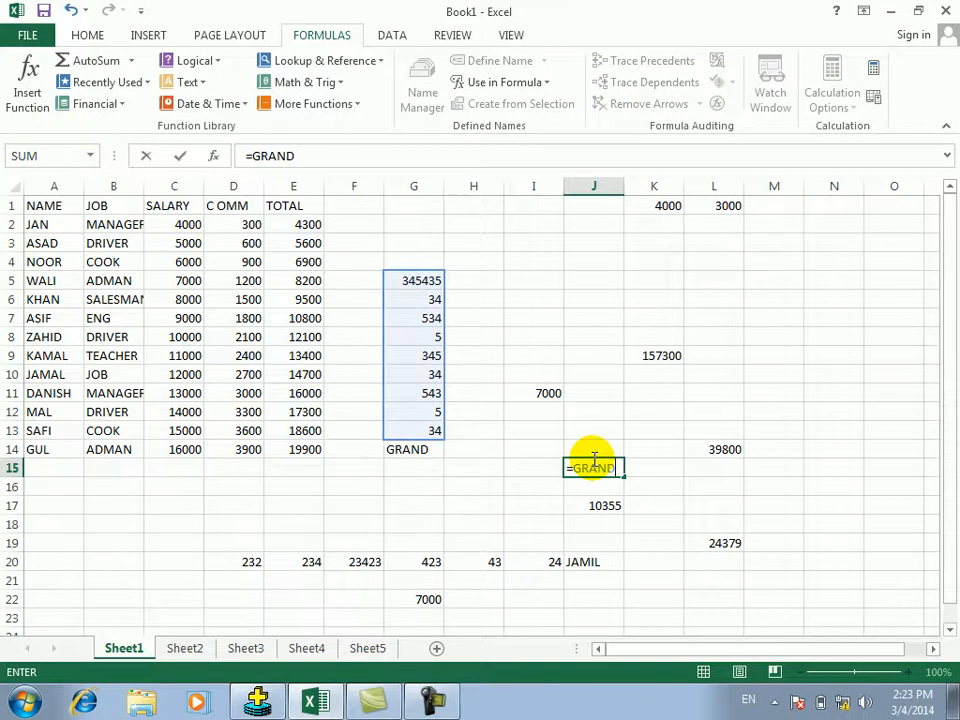
pyautogui.hotkey('ctrl', 'Return')
pyautogui.press('Return')
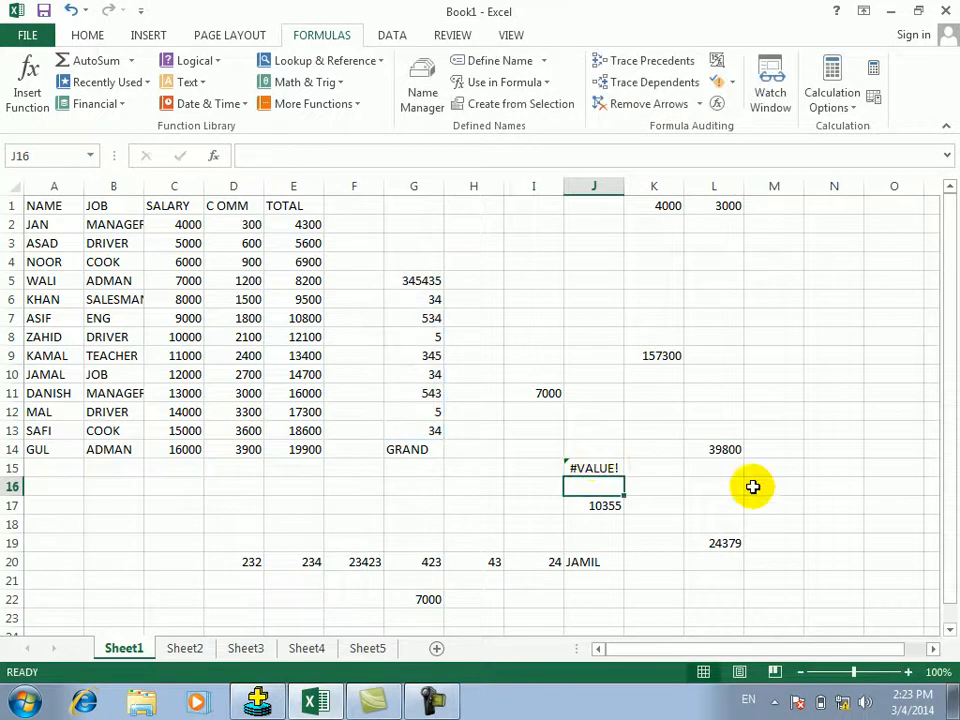
# Step: Enter a SUM formula in cell K15 that totals the name GRAND
pyautogui.click(627, 465)
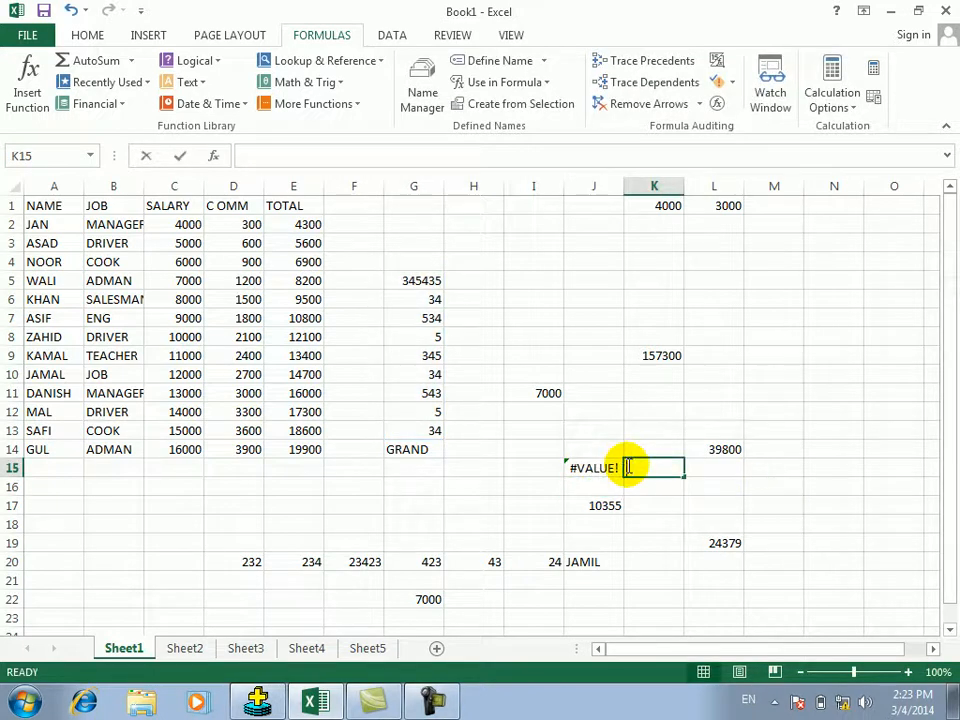
pyautogui.write('=SUM(R')
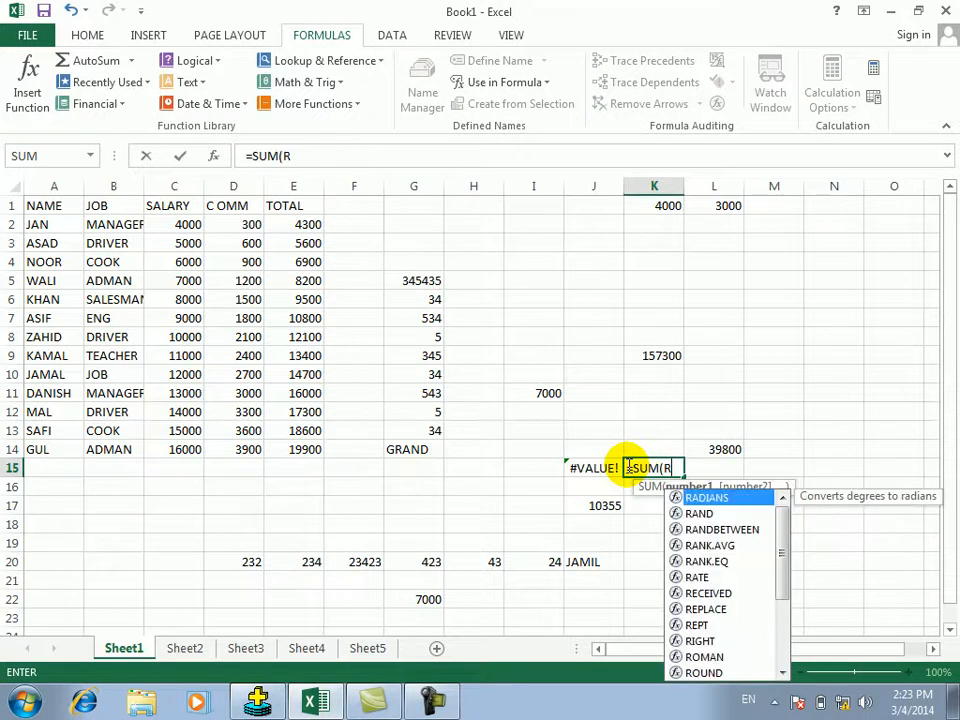
pyautogui.press('BackSpace')
pyautogui.write('GRAND')
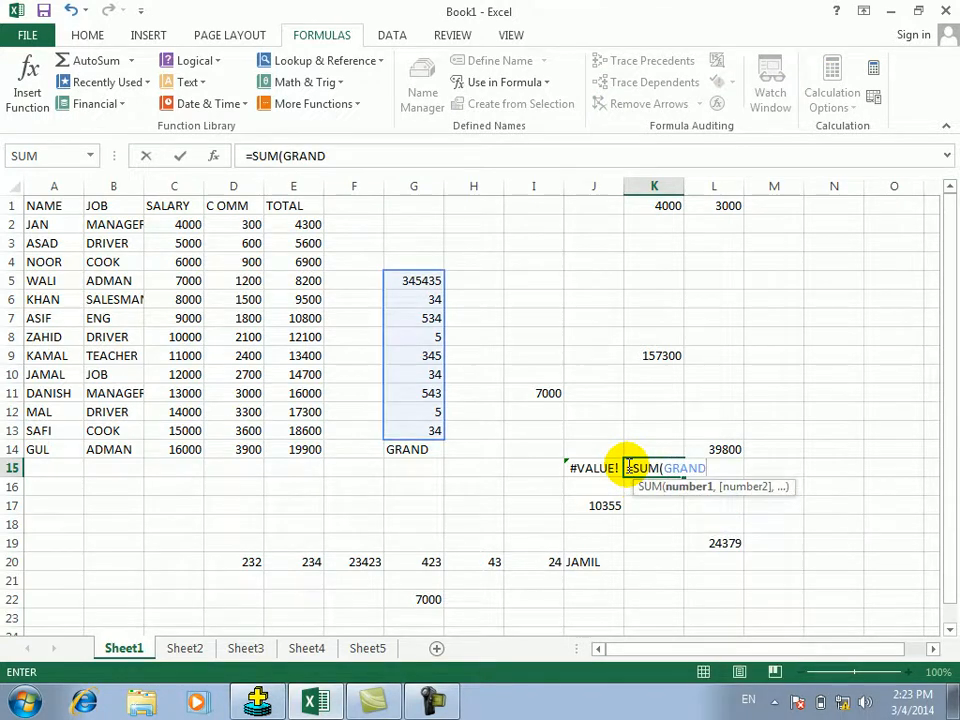
pyautogui.press('Return')
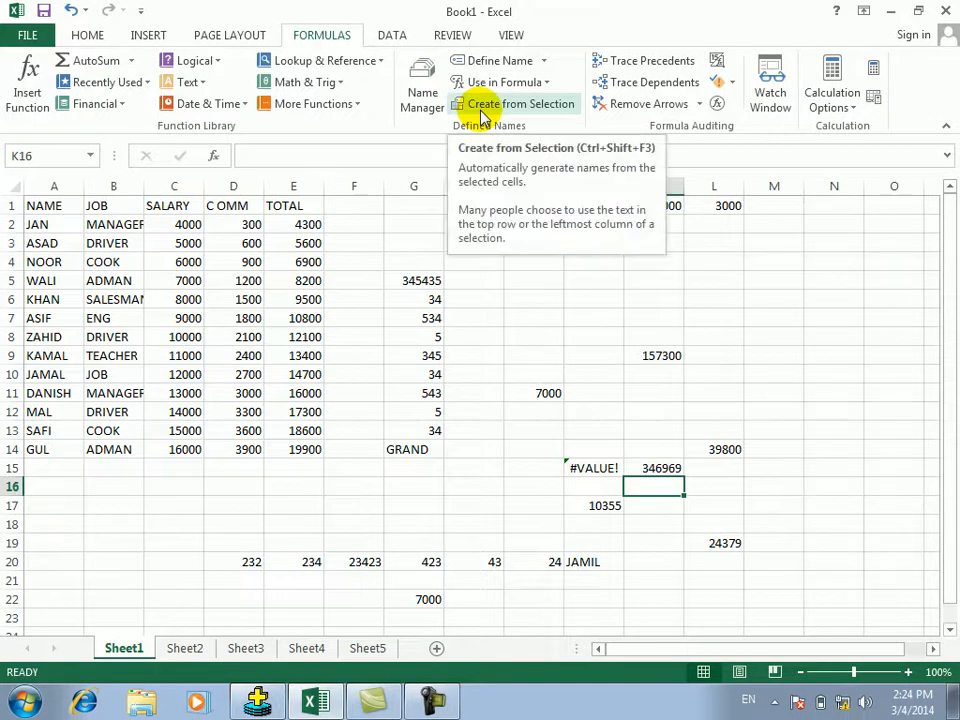
# Step: Create the workbook-scoped name NEWAREA in the Name Manager, referring to =Sheet1!$M$11:$O$18
pyautogui.moveTo(765, 300); pyautogui.dragTo(880, 430)
pyautogui.click(430, 222)
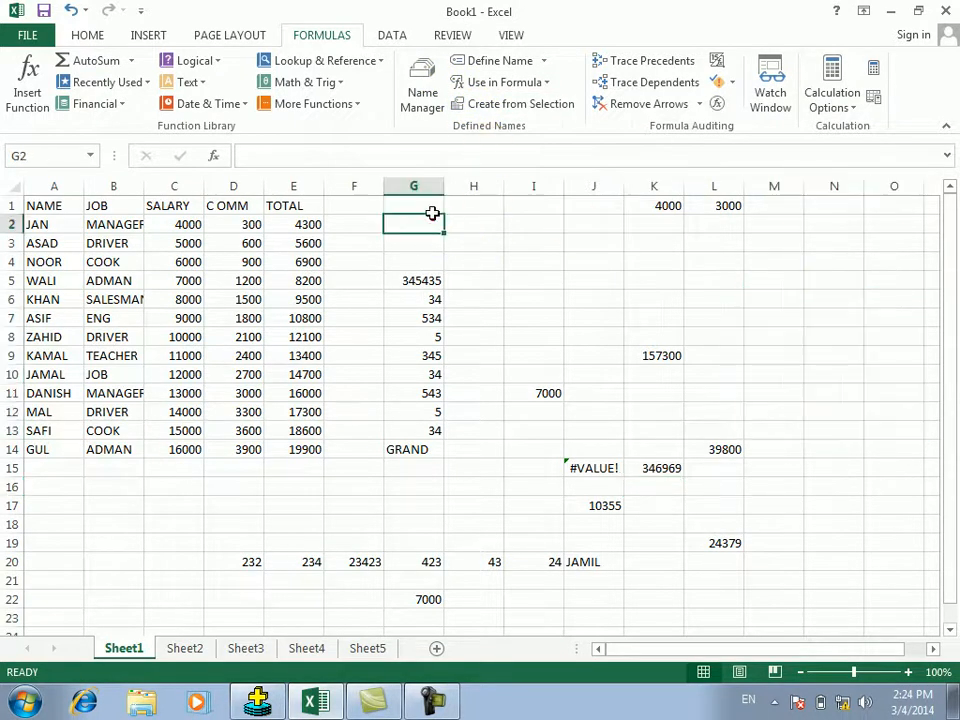
pyautogui.click(426, 100)
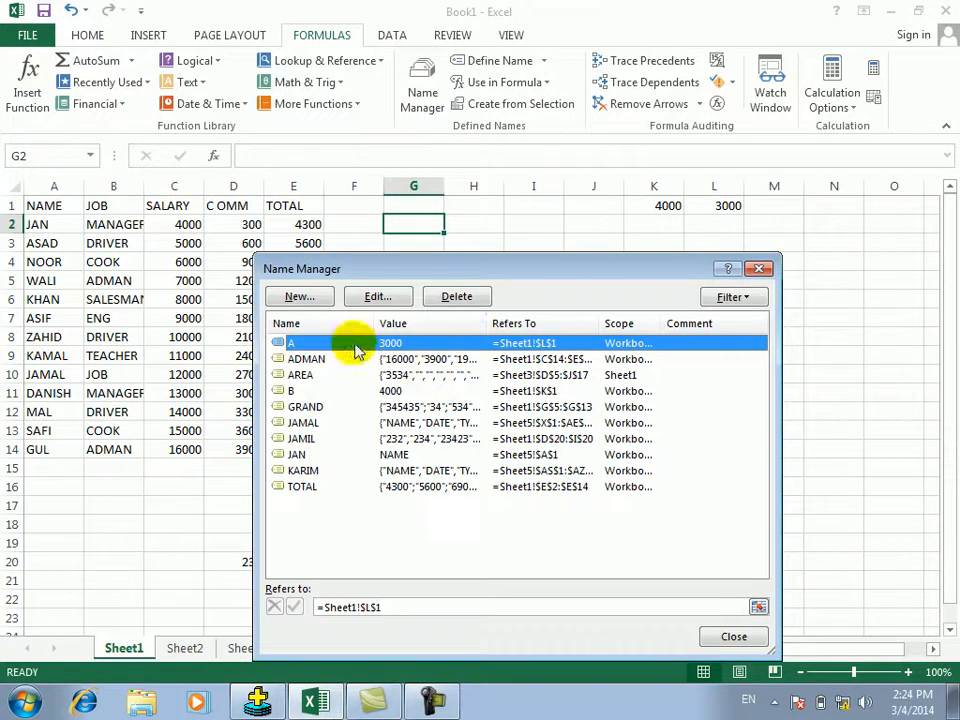
pyautogui.click(300, 299)
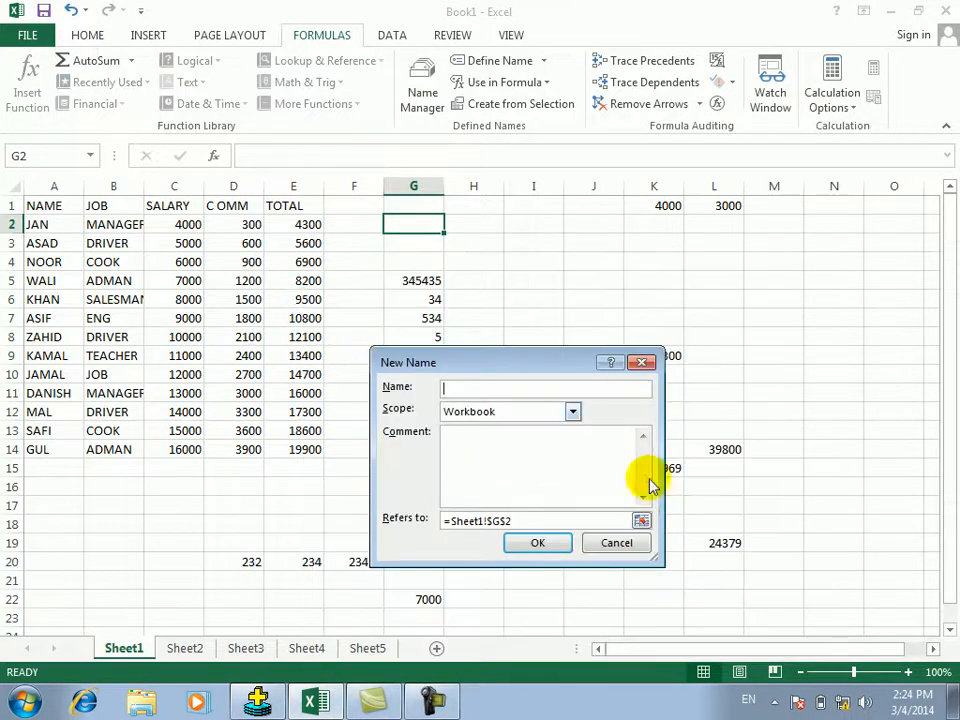
pyautogui.click(527, 518)
pyautogui.moveTo(785, 395); pyautogui.dragTo(909, 528)
pyautogui.click(459, 390)
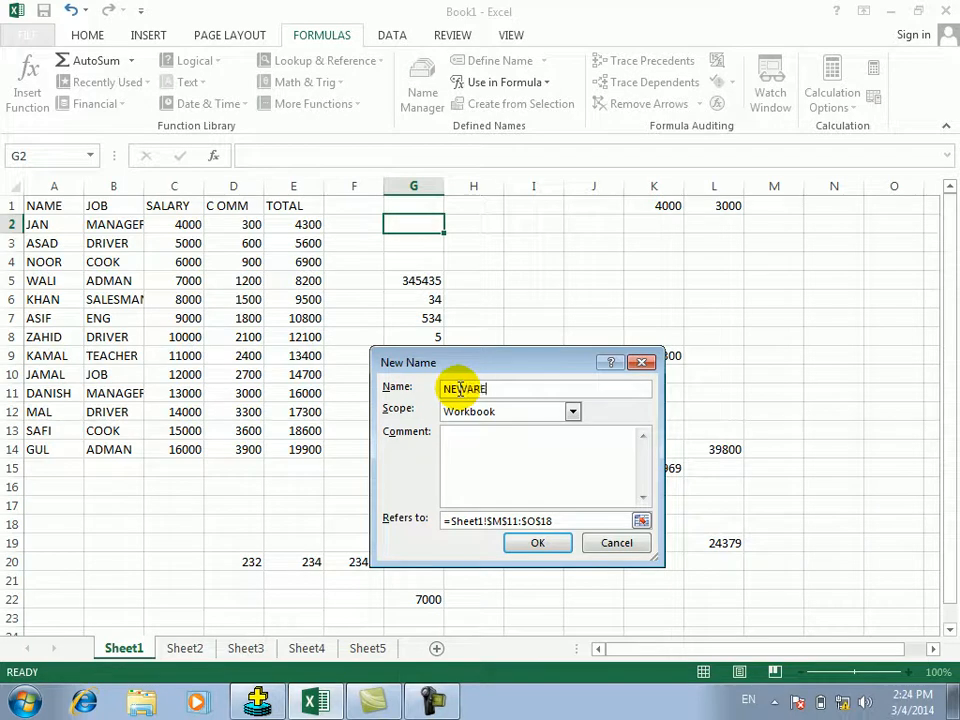
pyautogui.click(536, 542)
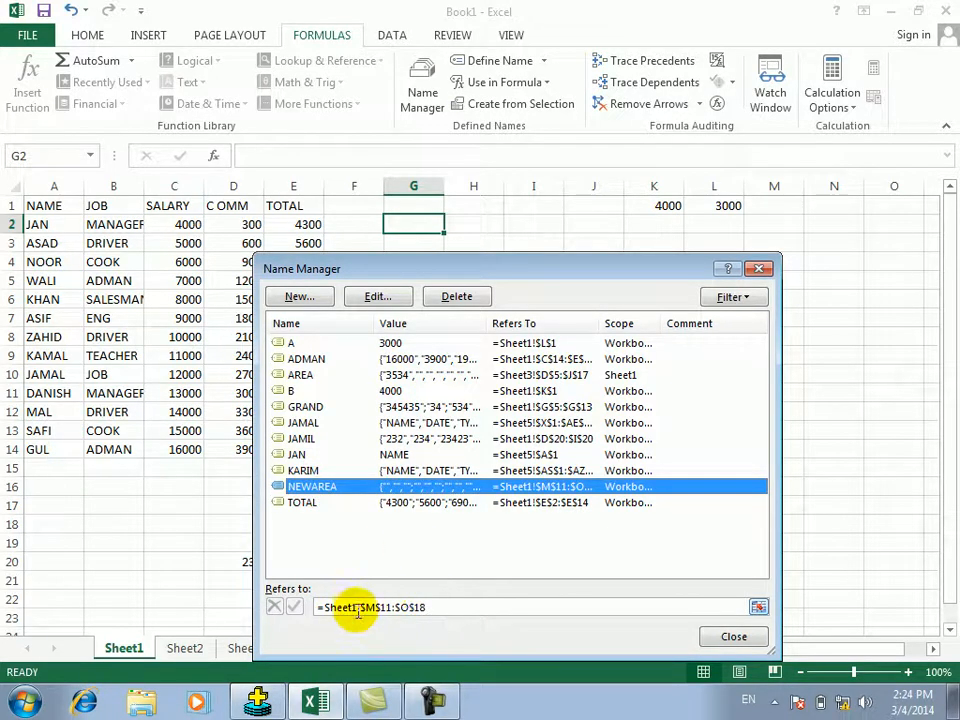
pyautogui.click(428, 607)
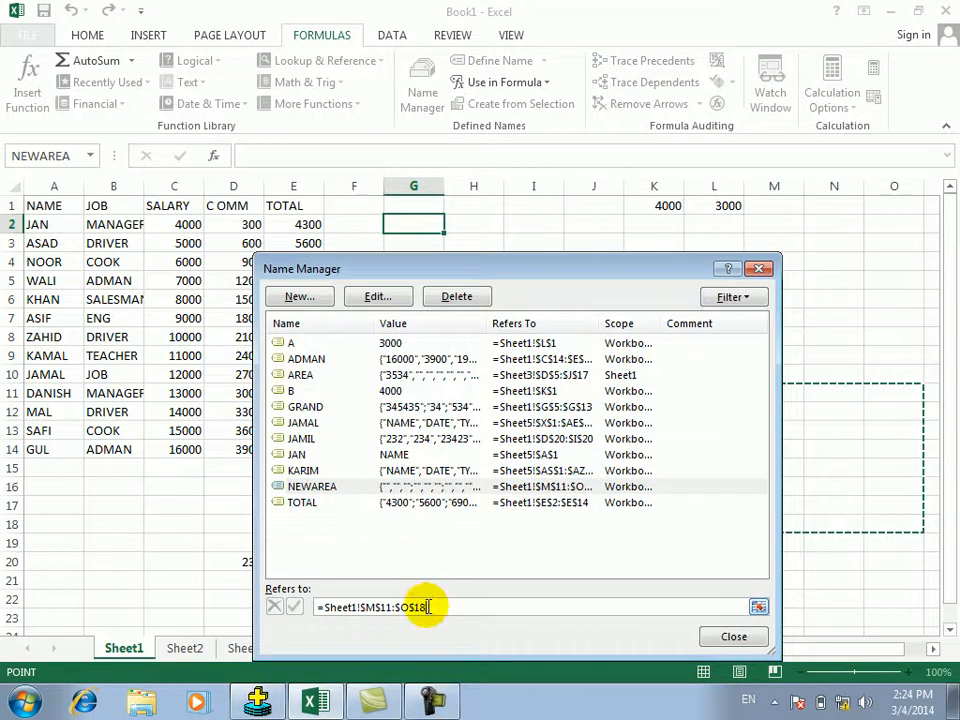
pyautogui.press('BackSpace')
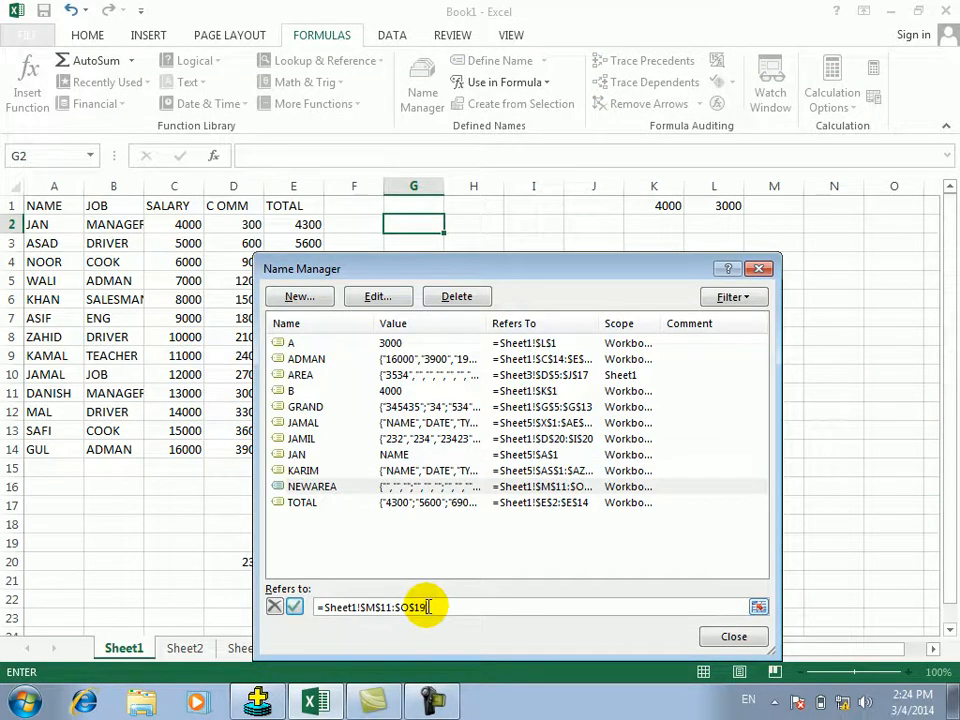
pyautogui.click(275, 607)
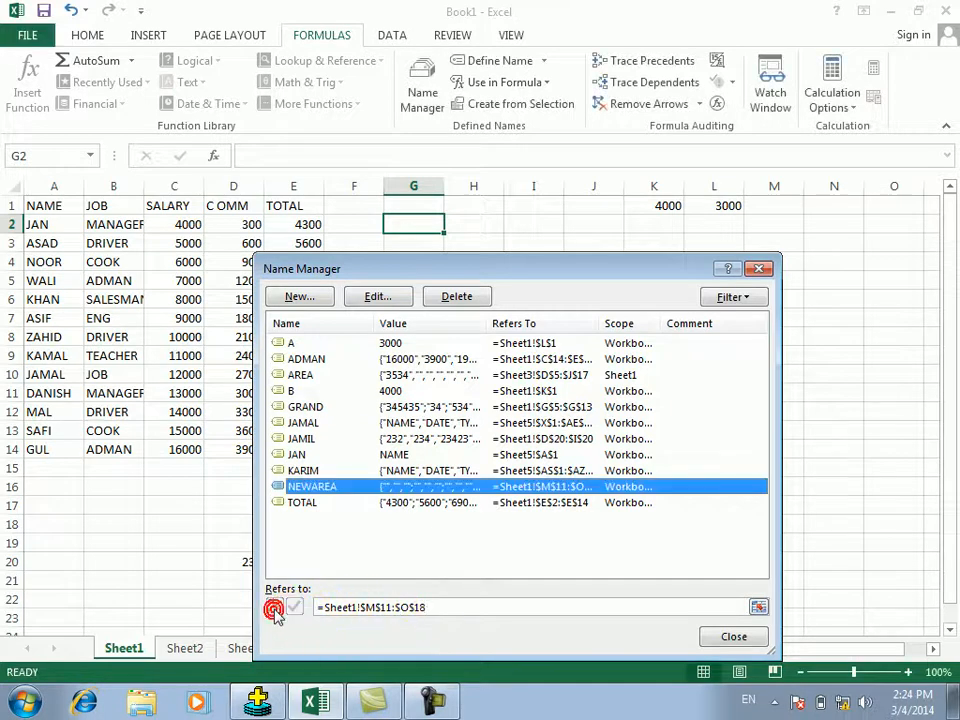
# Step: Change the reference of NEWAREA to =Sheet1!$M$11:$O$188 and accept the edit
pyautogui.click(443, 605)
pyautogui.press('BackSpace')
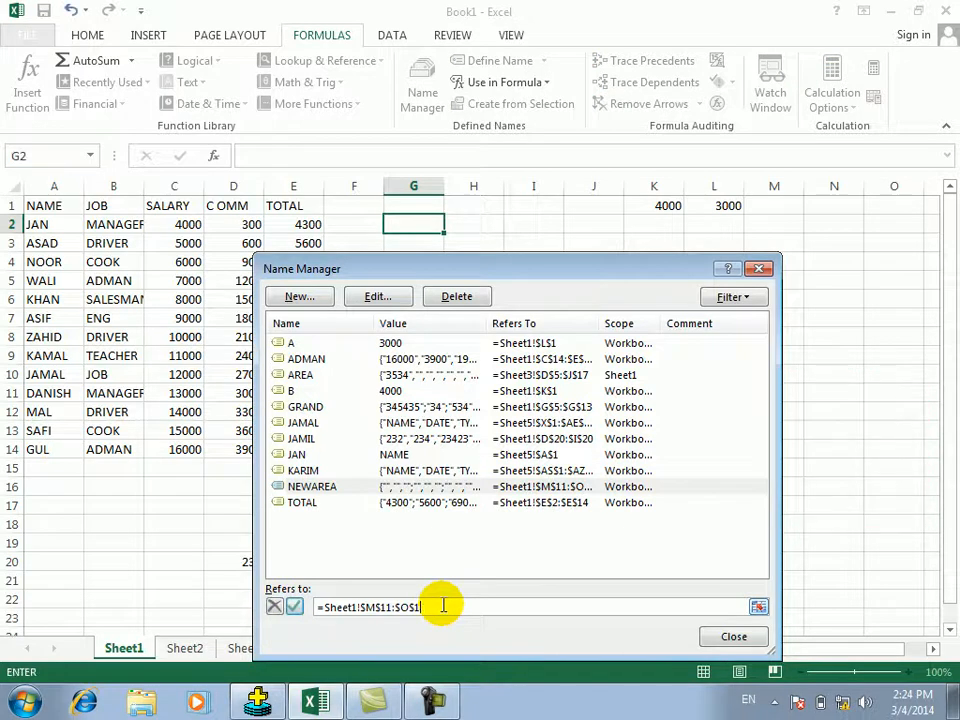
pyautogui.click(293, 607)
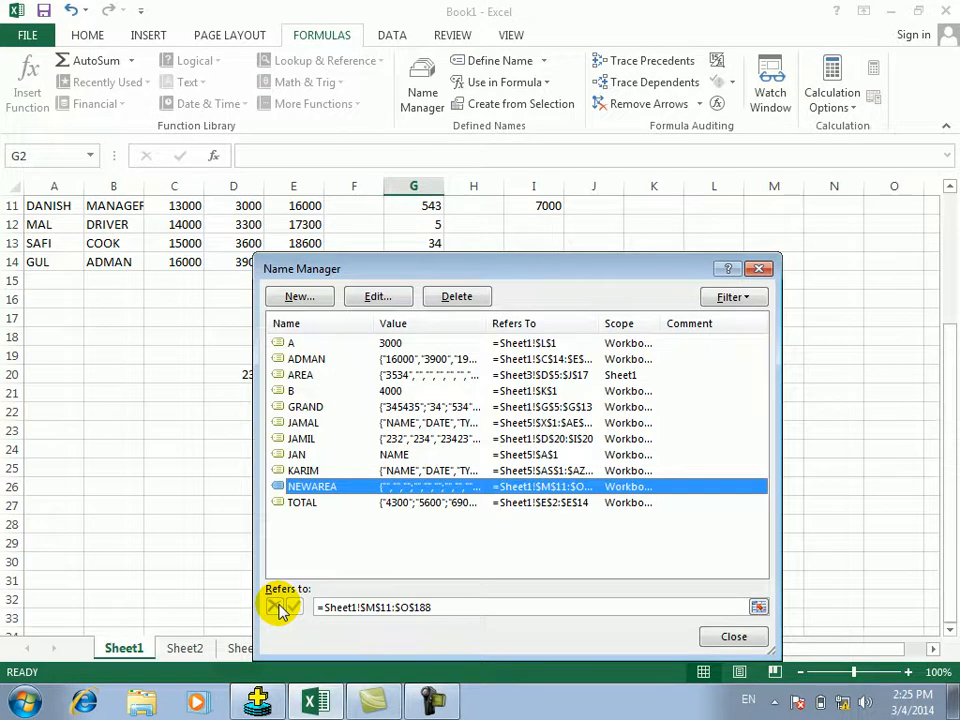
# Step: Delete the five consecutive defined names starting with GRAND from the Name Manager list
pyautogui.click(553, 407)
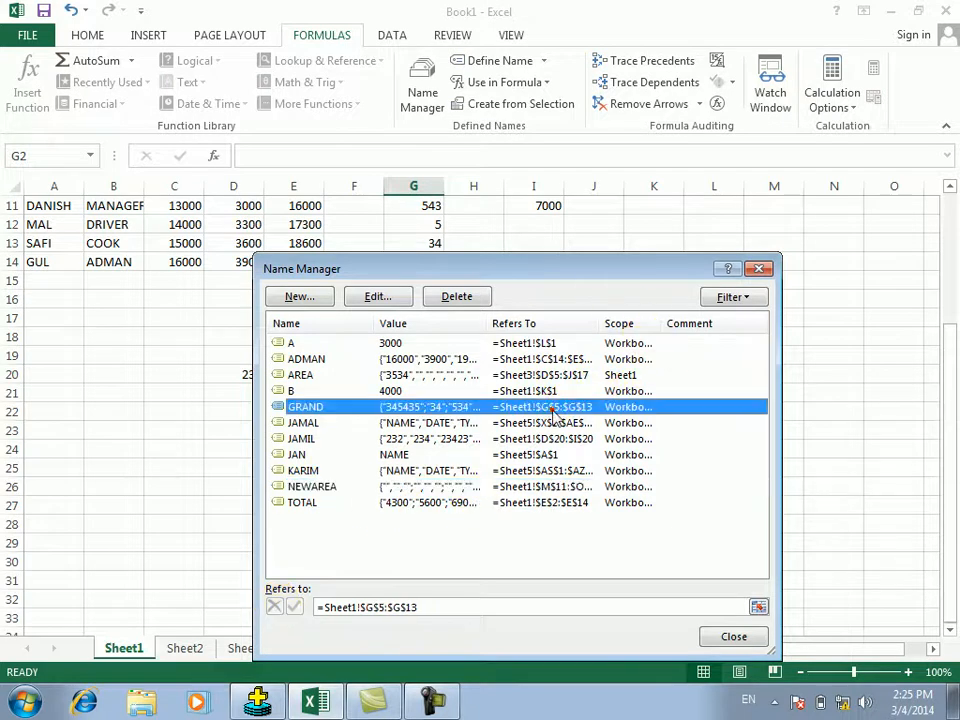
pyautogui.keyDown('shift'); pyautogui.click(454, 470); pyautogui.keyUp('shift')
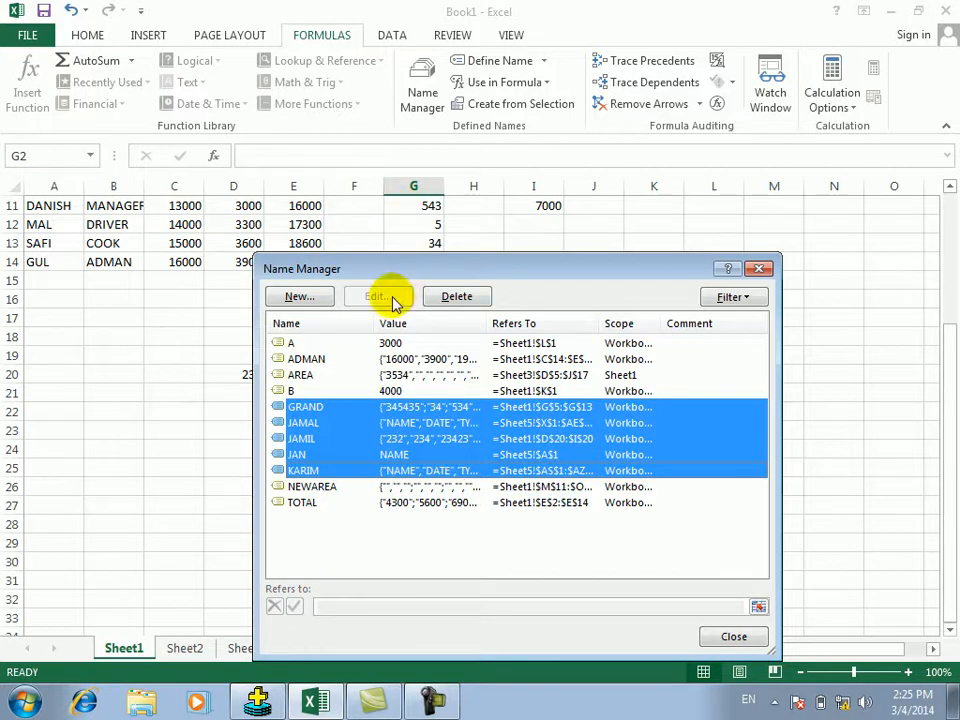
pyautogui.click(441, 298)
# Step: Edit the name AREA so that it refers to =Sheet3!$D$7:$F$13
pyautogui.click(442, 394)
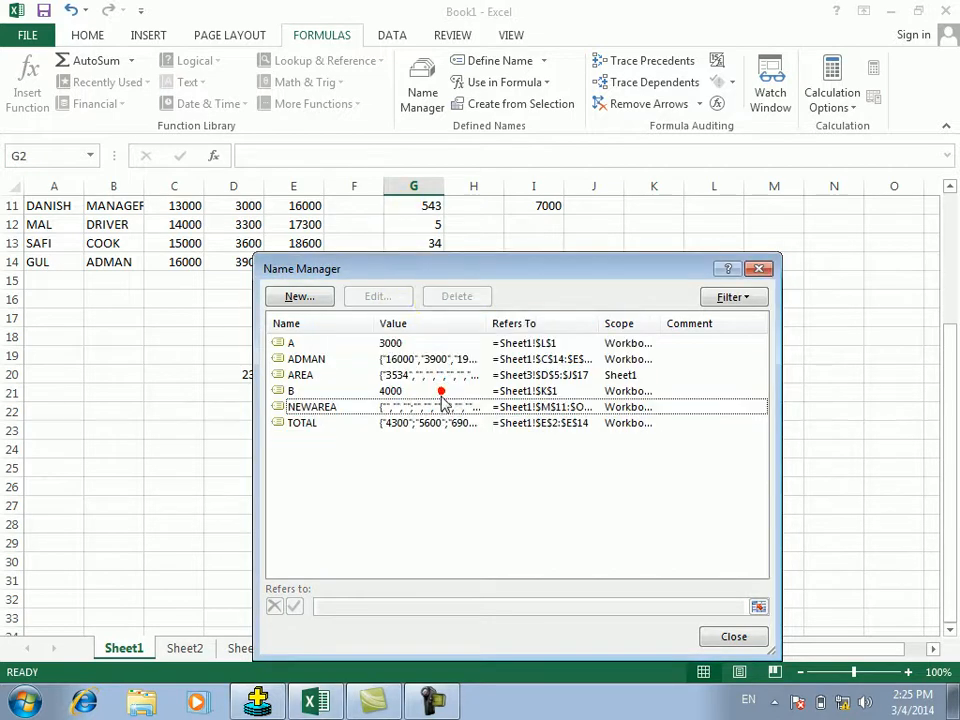
pyautogui.click(322, 376)
pyautogui.click(376, 297)
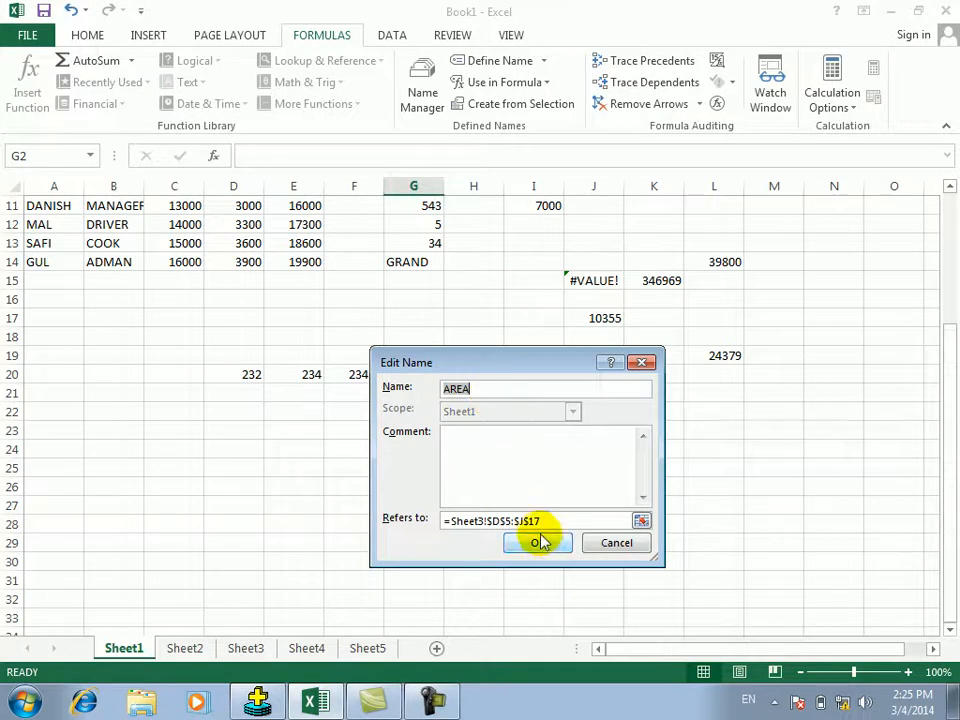
pyautogui.click(641, 520)
pyautogui.moveTo(250, 326); pyautogui.dragTo(356, 431)
pyautogui.click(638, 389)
pyautogui.click(537, 543)
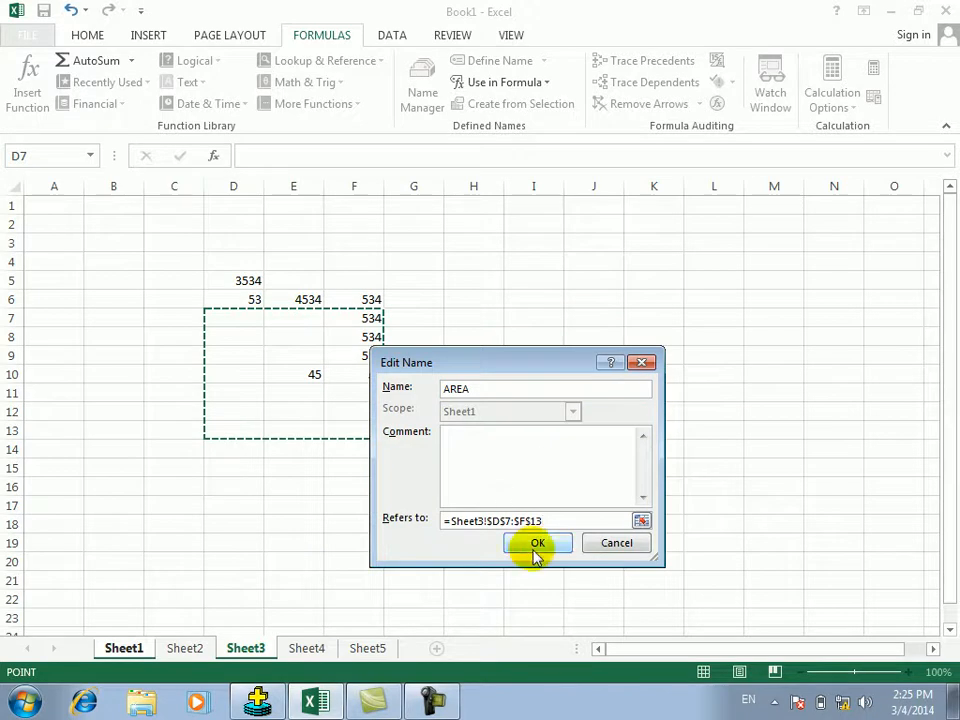
# Step: Filter the defined names list to table names only, and clear the filter before closing the Name Manager
pyautogui.click(735, 297)
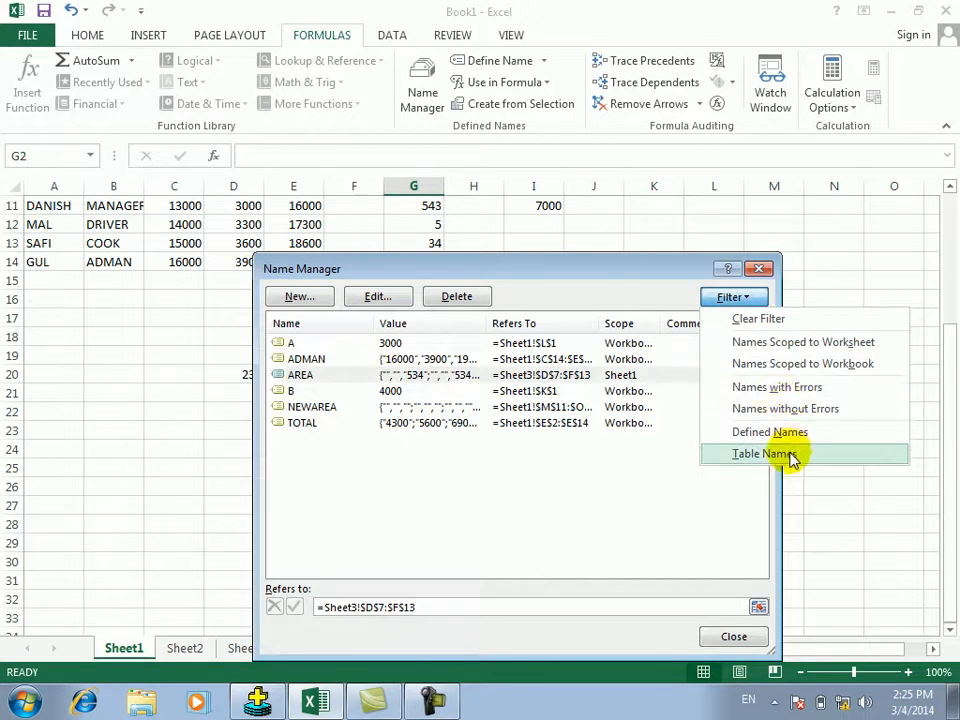
pyautogui.click(788, 454)
pyautogui.click(732, 297)
pyautogui.click(743, 317)
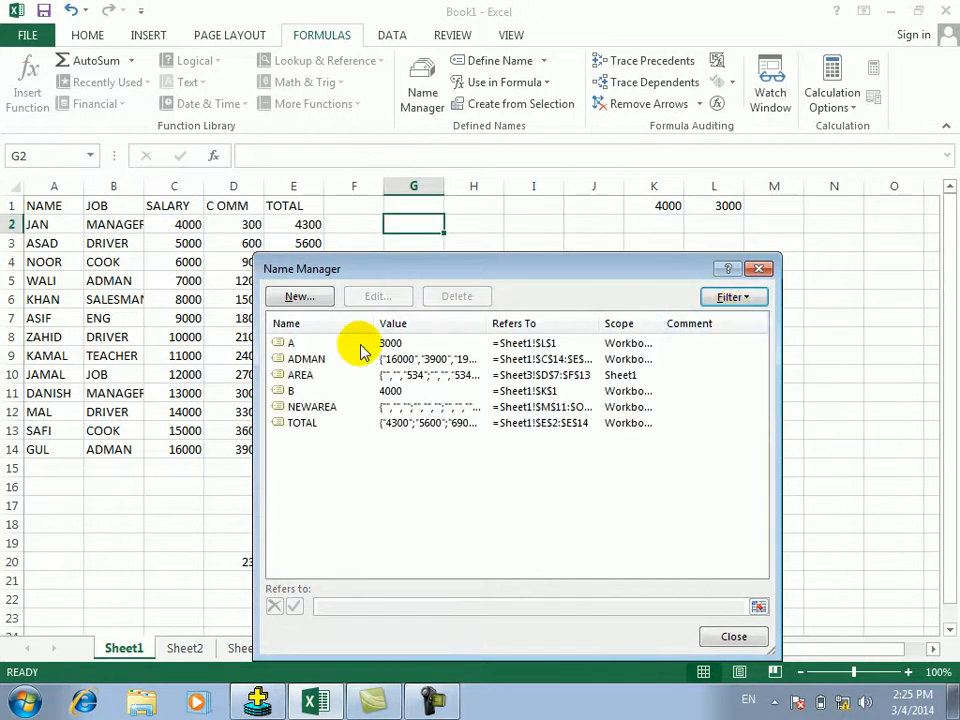
pyautogui.click(716, 638)
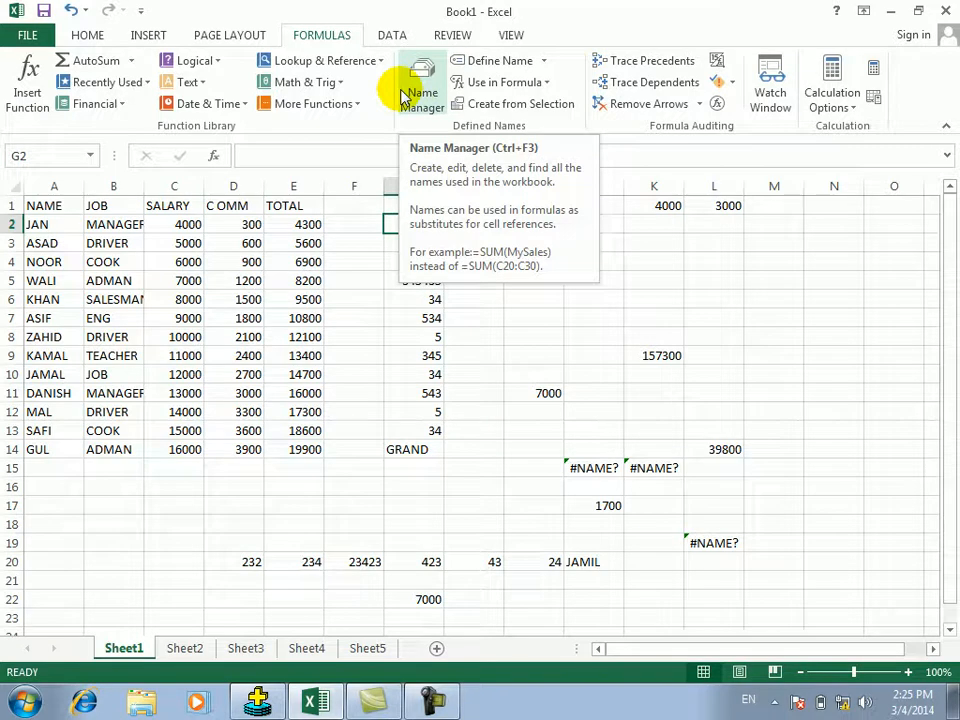
# Step: Check the formula behind the first total in cell E2
pyautogui.click(560, 333)
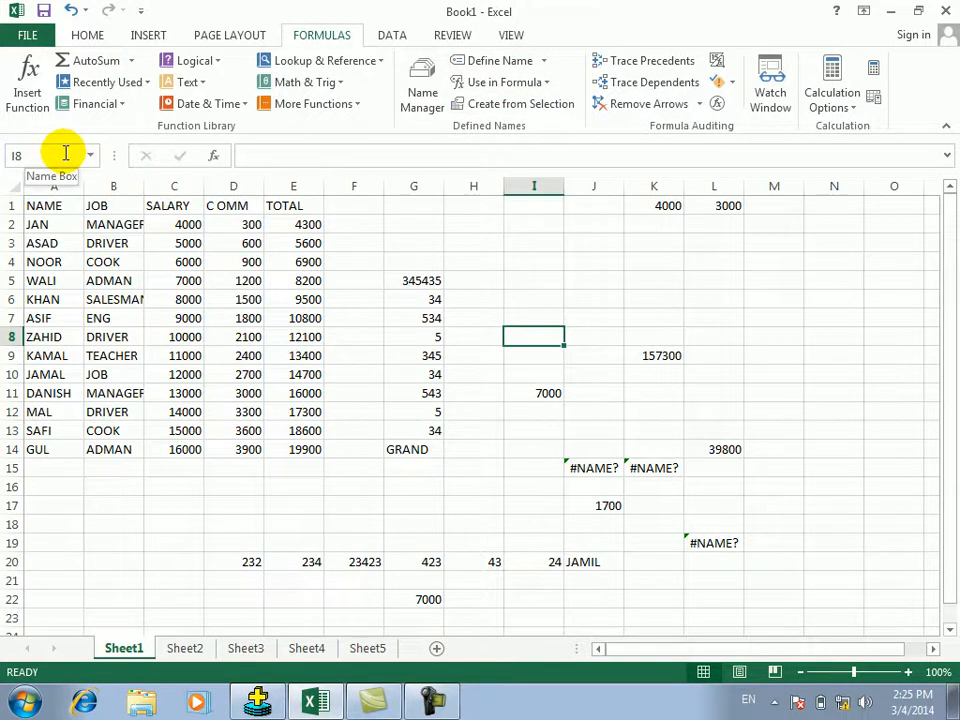
pyautogui.click(545, 60)
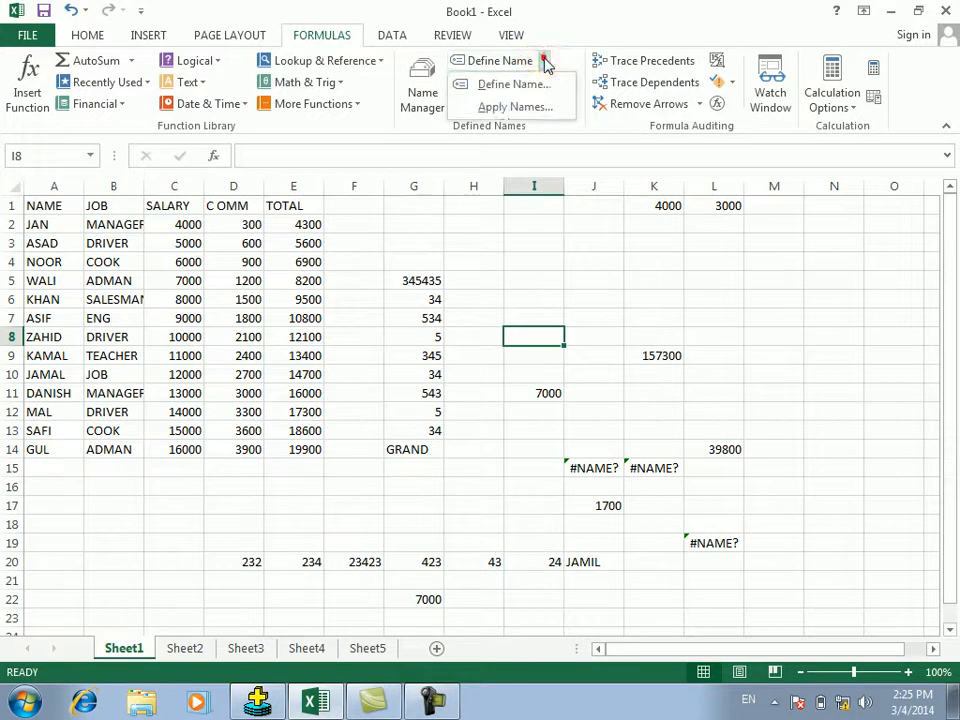
pyautogui.click(310, 225)
pyautogui.click(311, 223)
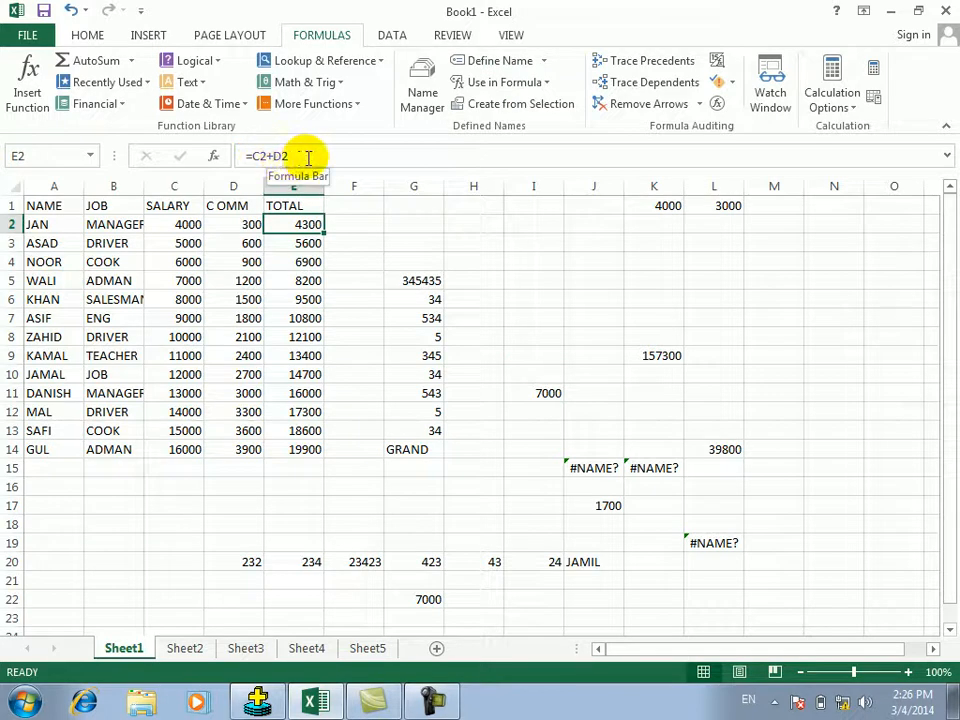
# Step: Define the name SALARY with workbook scope for cell C2
pyautogui.click(187, 224)
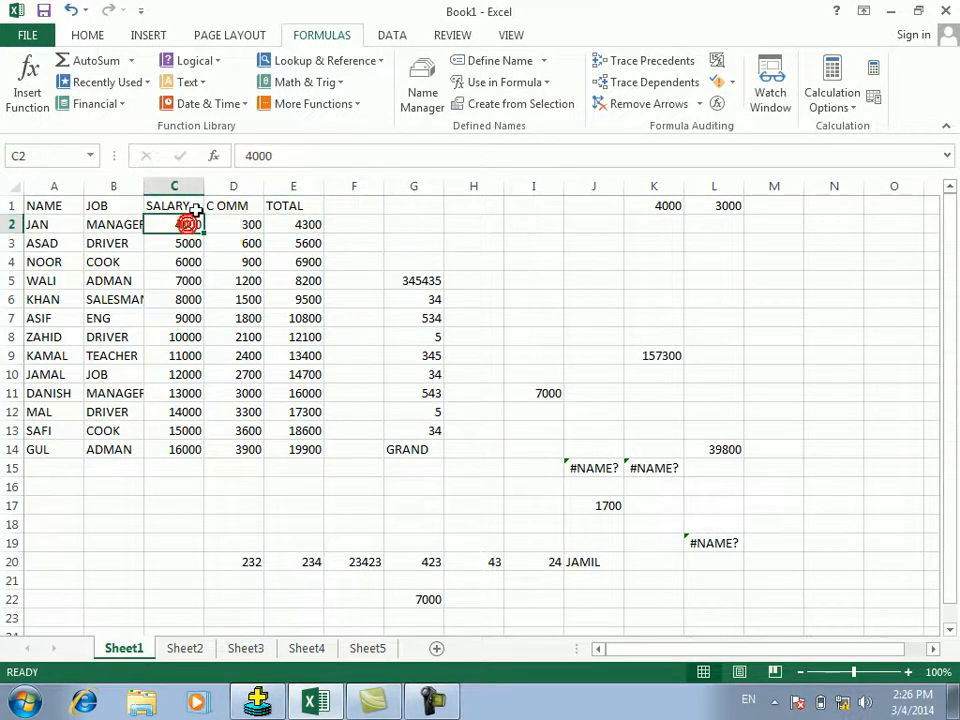
pyautogui.click(512, 61)
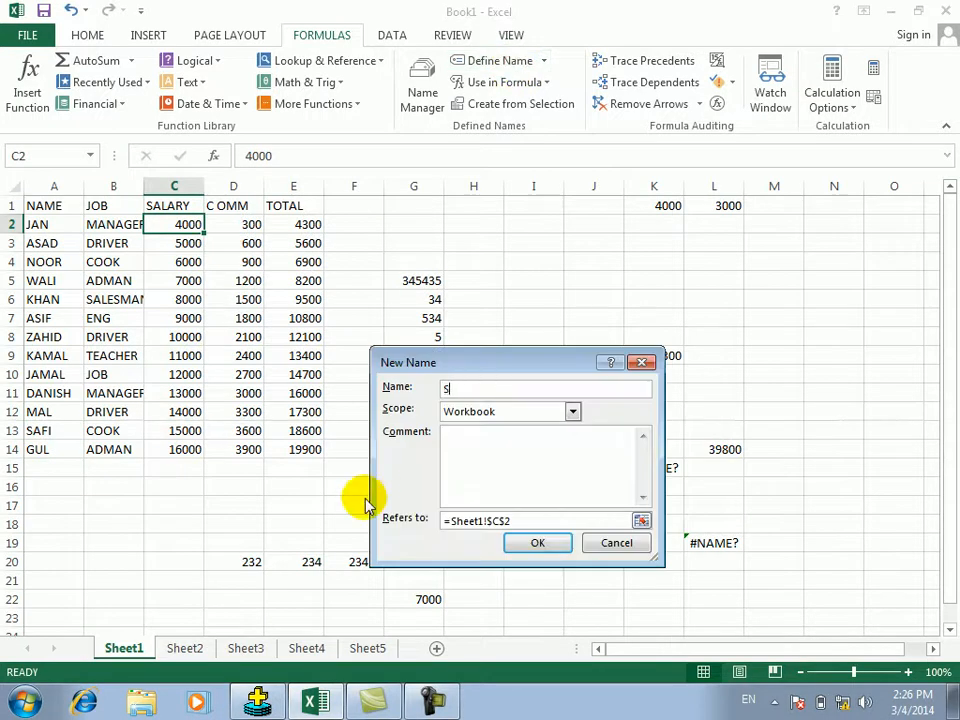
pyautogui.press('Return')
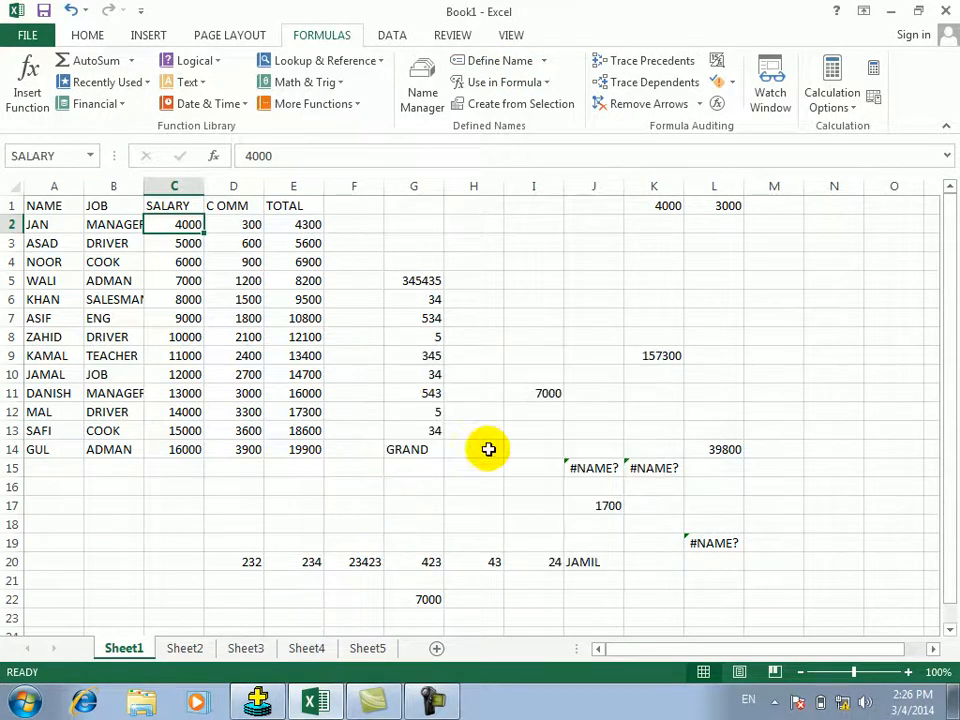
# Step: Define the name C_OMM with workbook scope for cell D2
pyautogui.click(233, 224)
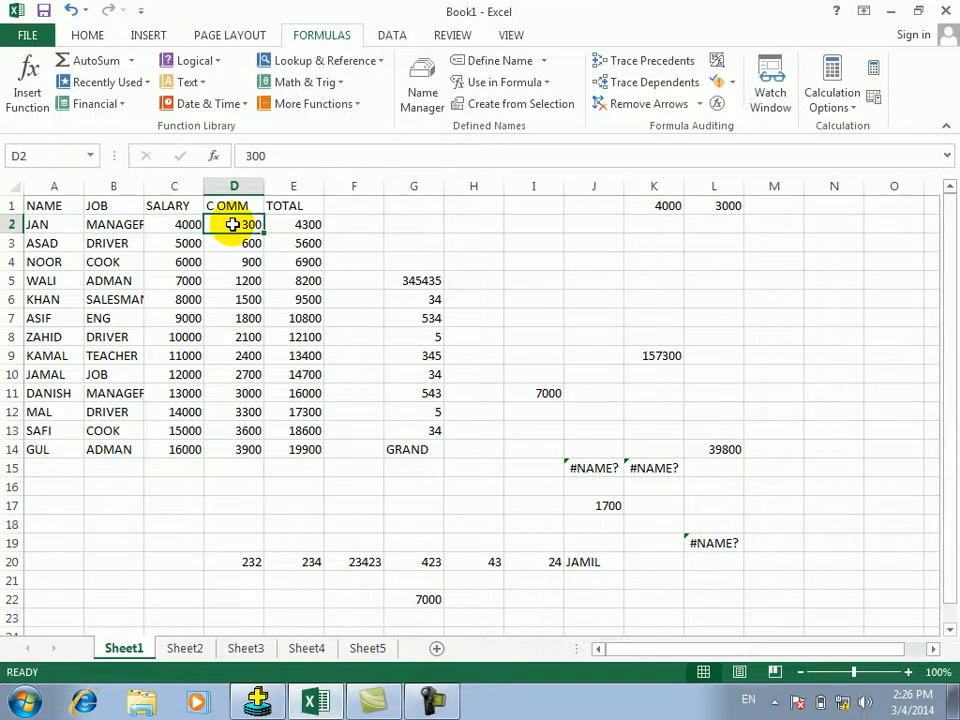
pyautogui.click(495, 62)
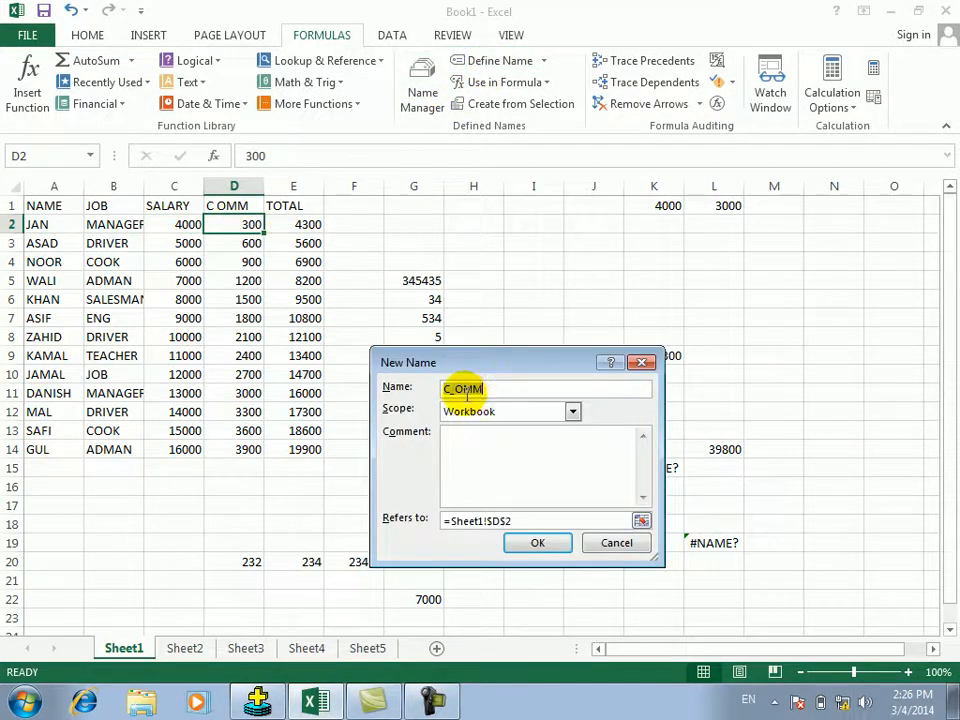
pyautogui.click(538, 543)
# Step: Apply the names C_OMM and SALARY to the formula in cell E2 in place of its cell references
pyautogui.click(304, 224)
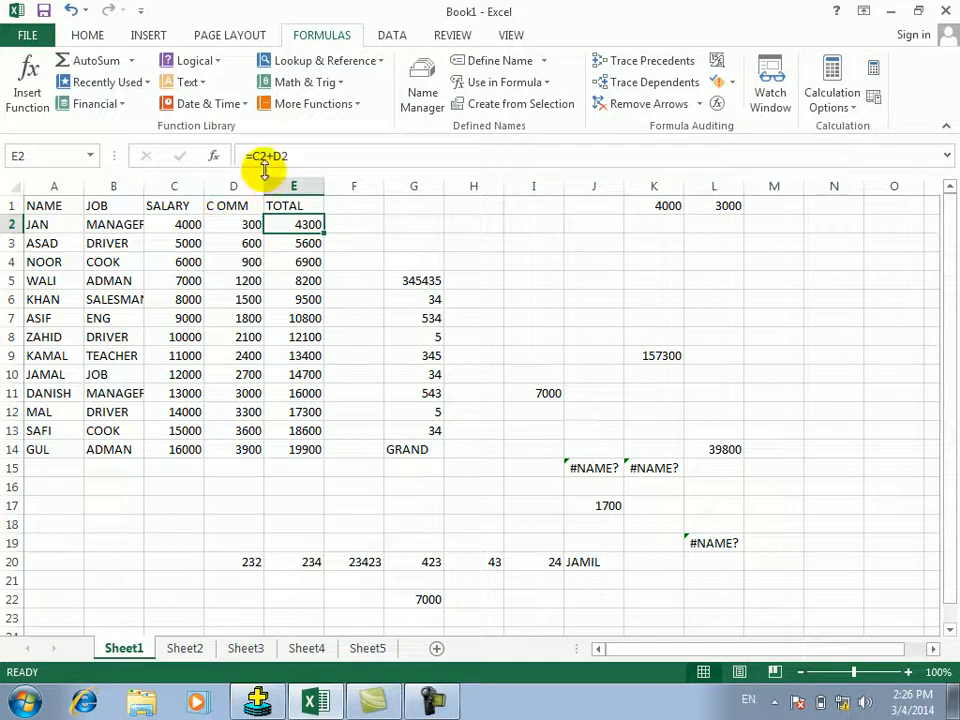
pyautogui.click(546, 62)
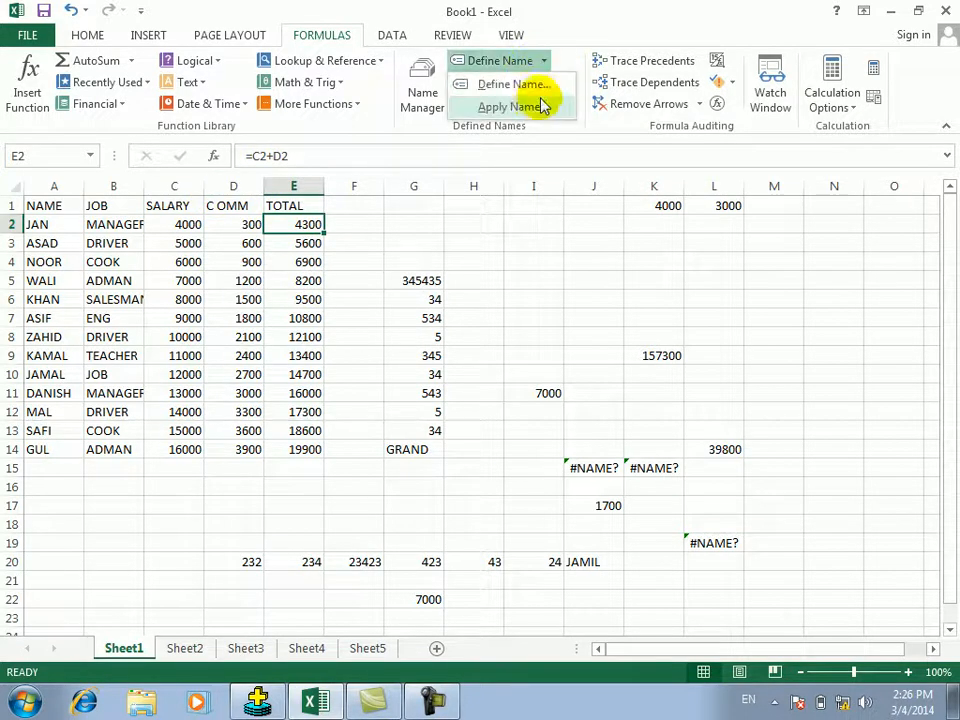
pyautogui.click(540, 106)
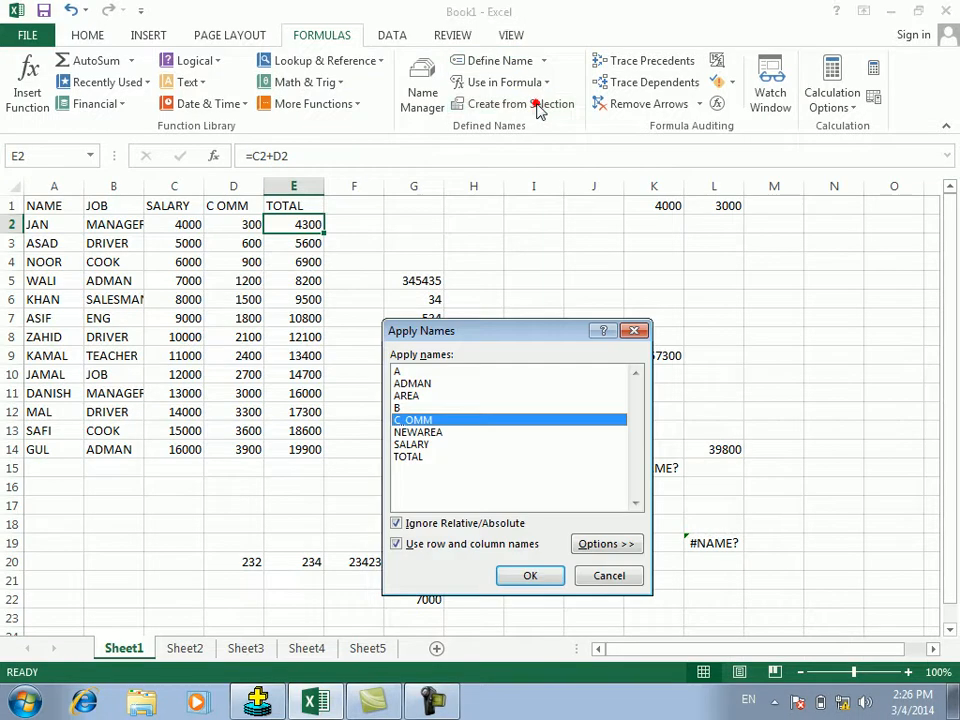
pyautogui.click(413, 444)
pyautogui.click(530, 576)
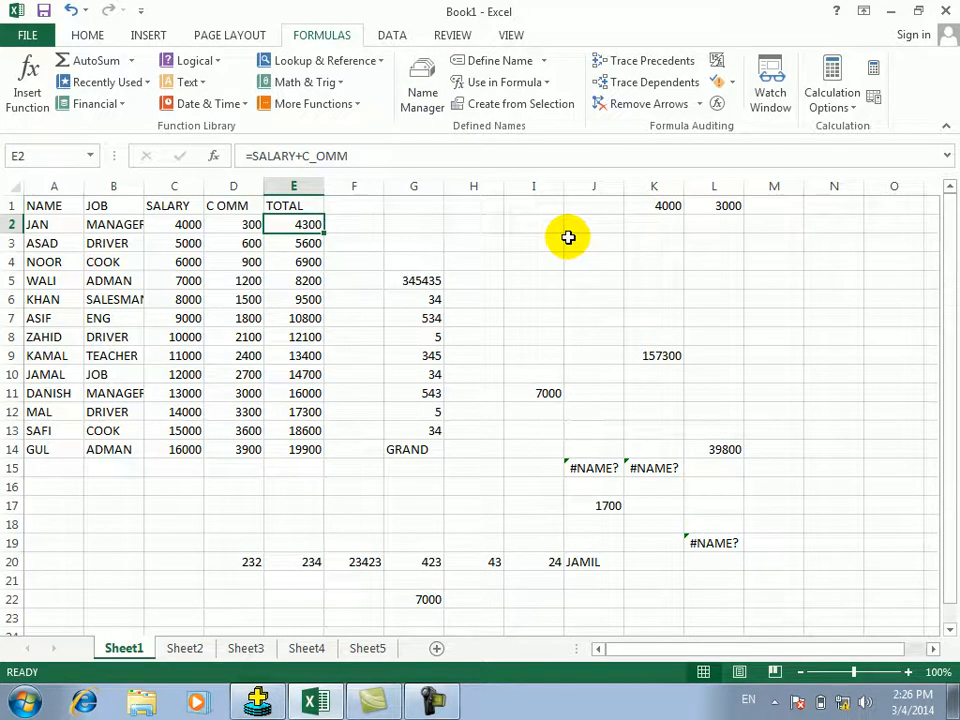
# Step: Enter the formula =ADMAN-C_OMM in cell K4, inserting both names from the defined names list
pyautogui.click(671, 257)
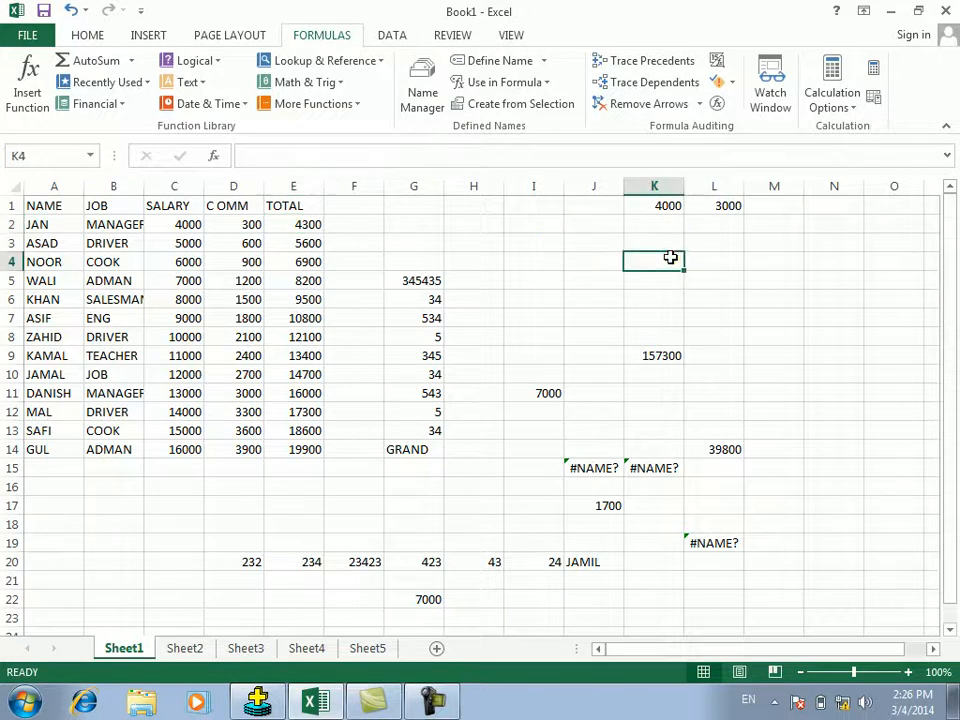
pyautogui.click(546, 84)
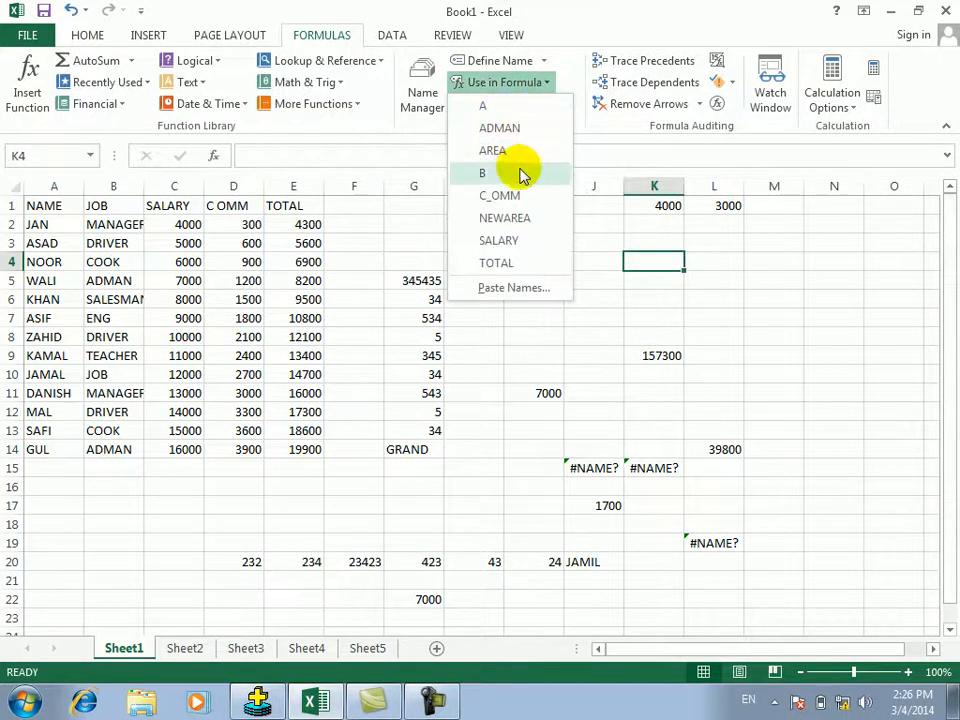
pyautogui.click(500, 129)
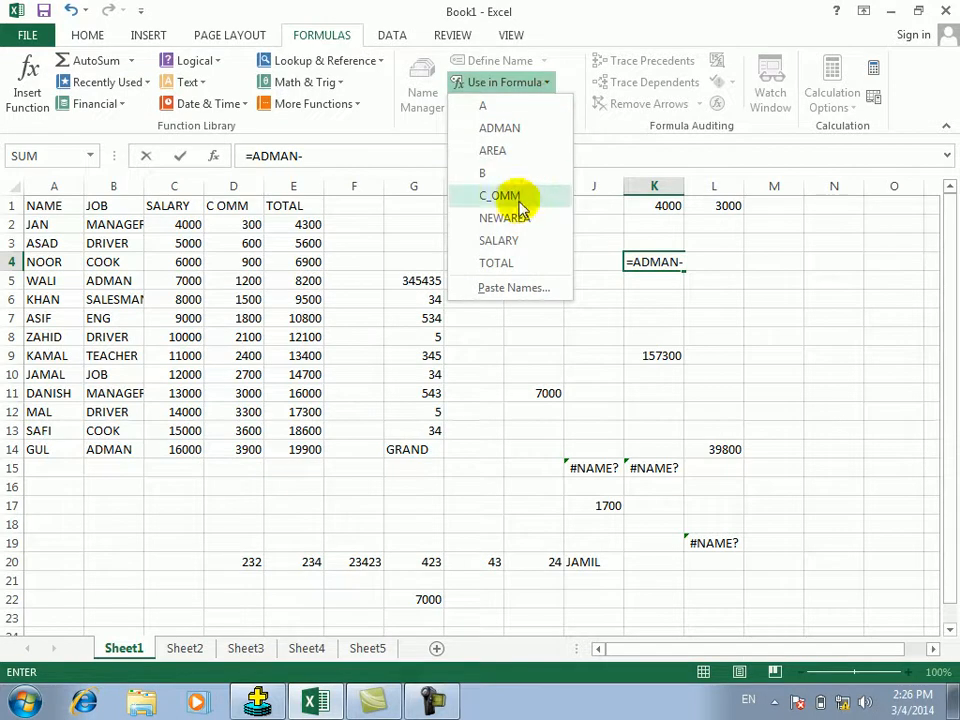
pyautogui.click(503, 196)
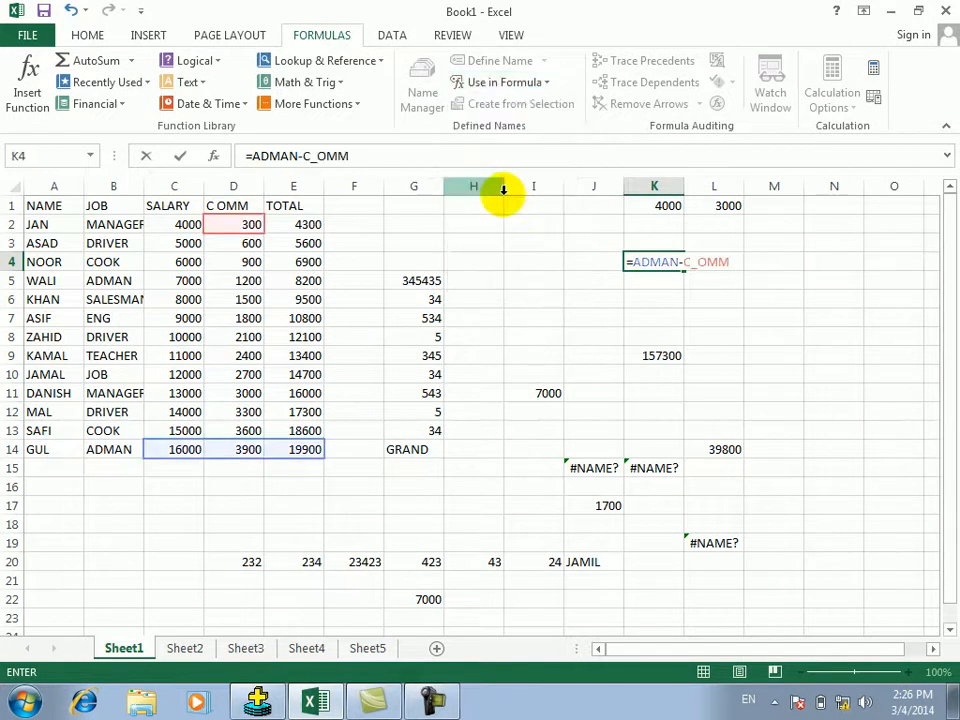
pyautogui.press('Return')
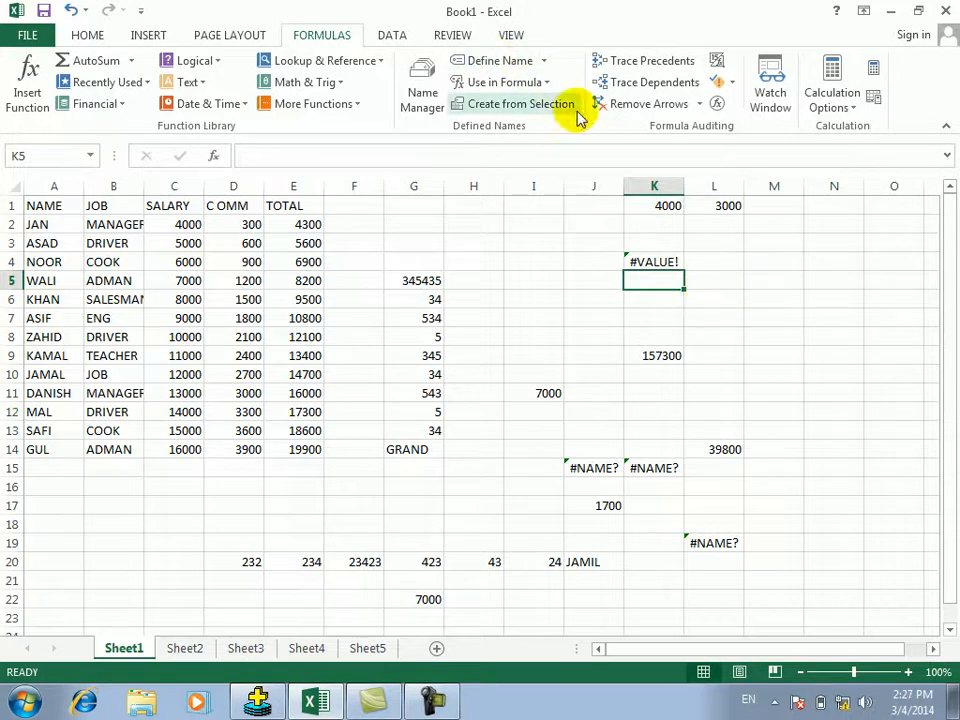
# Step: Enter the formula =SALARY-A in cell K5, inserting both names from the defined names list
pyautogui.click(540, 84)
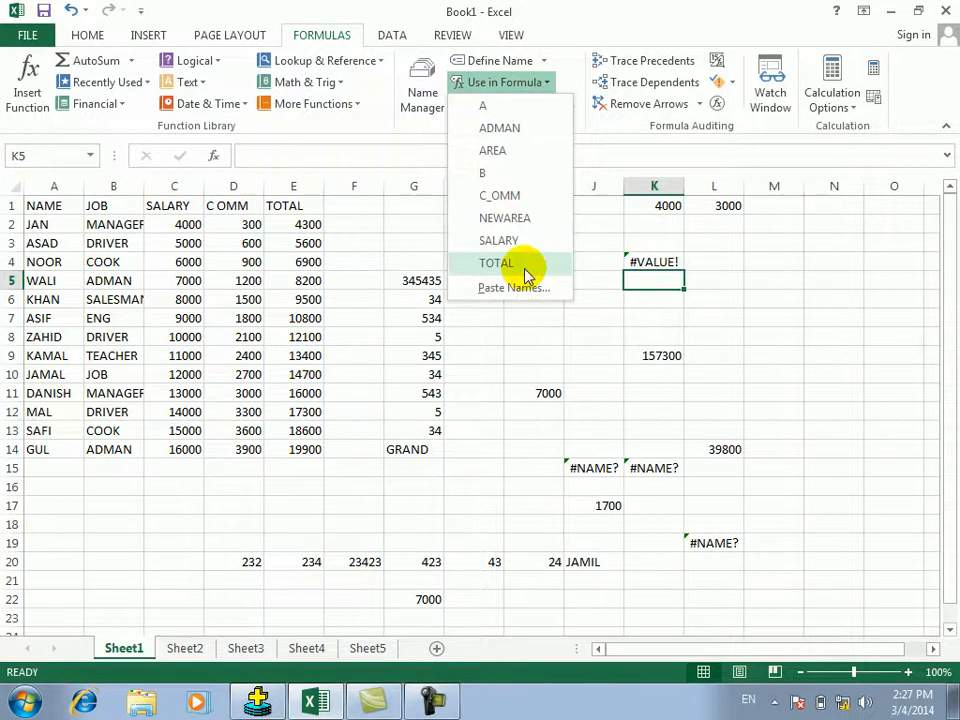
pyautogui.click(500, 240)
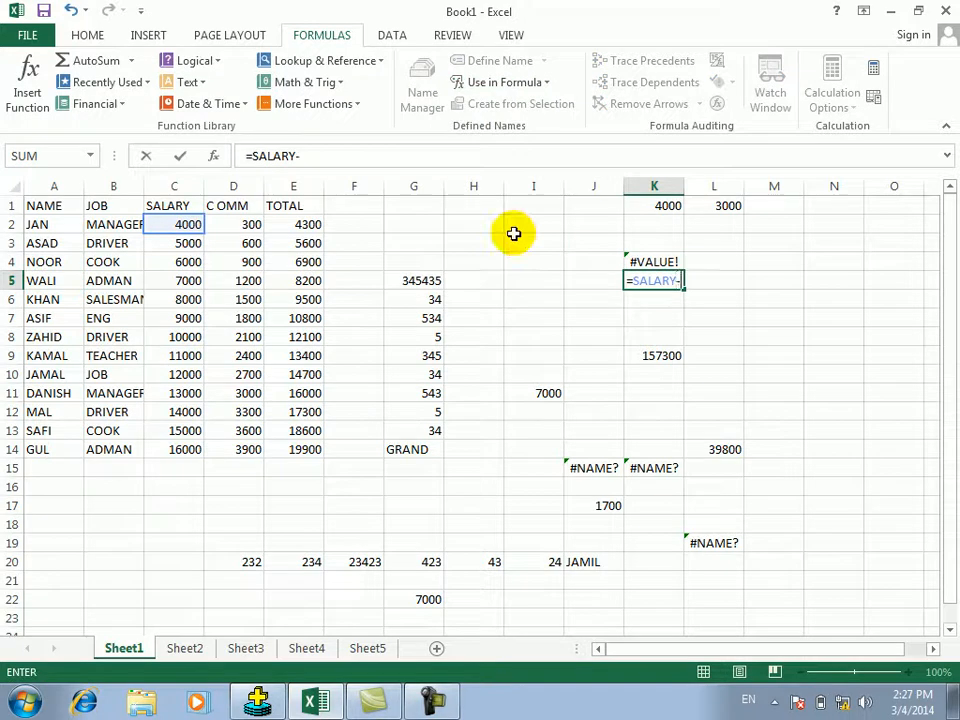
pyautogui.click(538, 84)
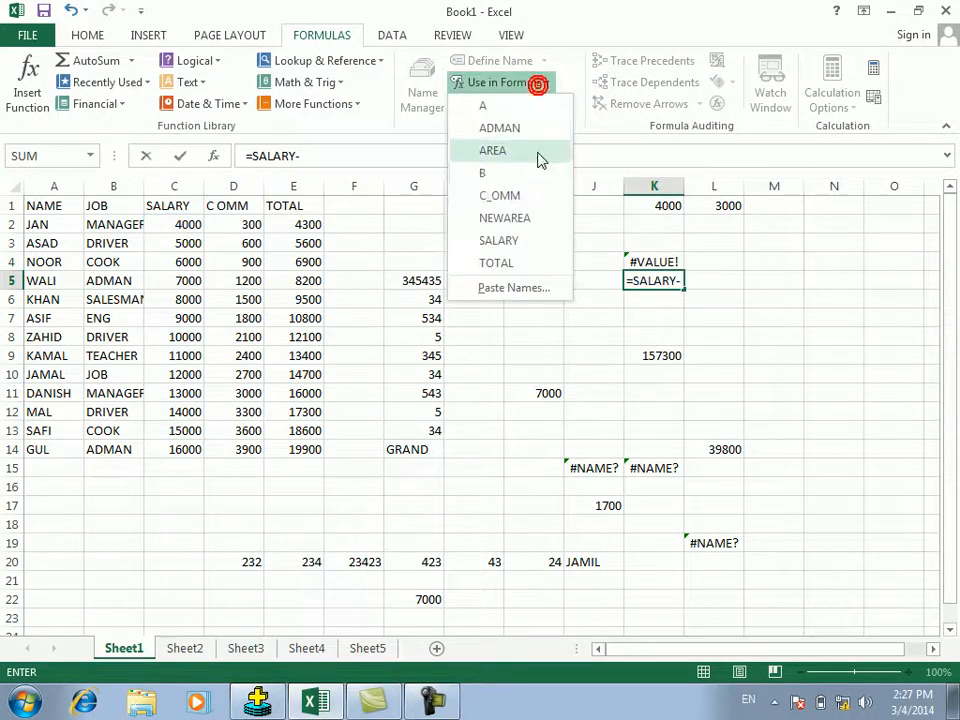
pyautogui.click(510, 105)
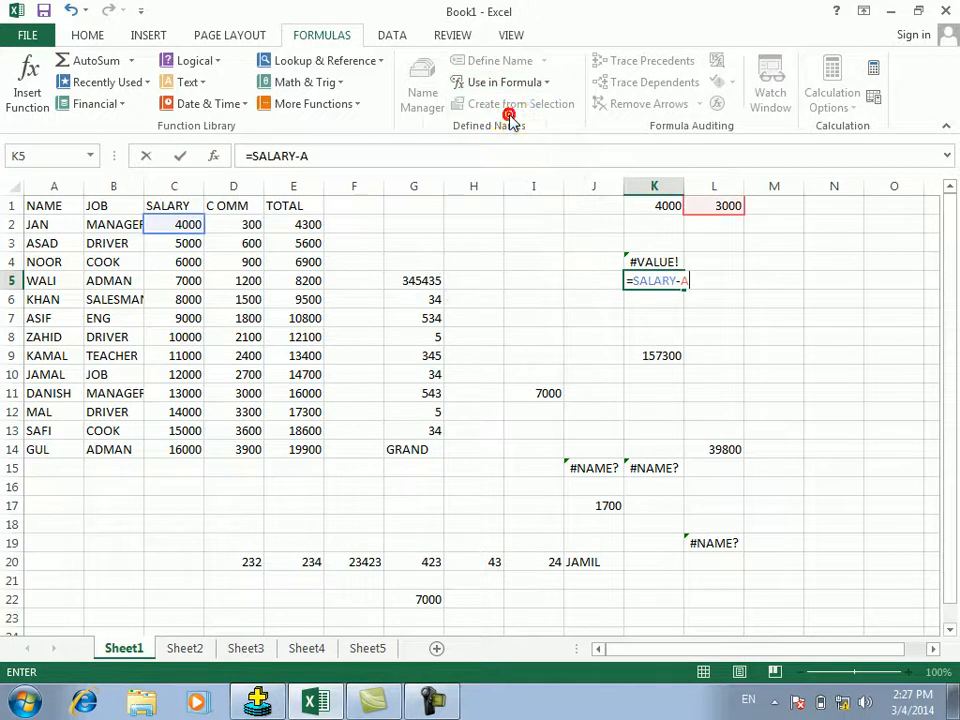
pyautogui.press('Return')
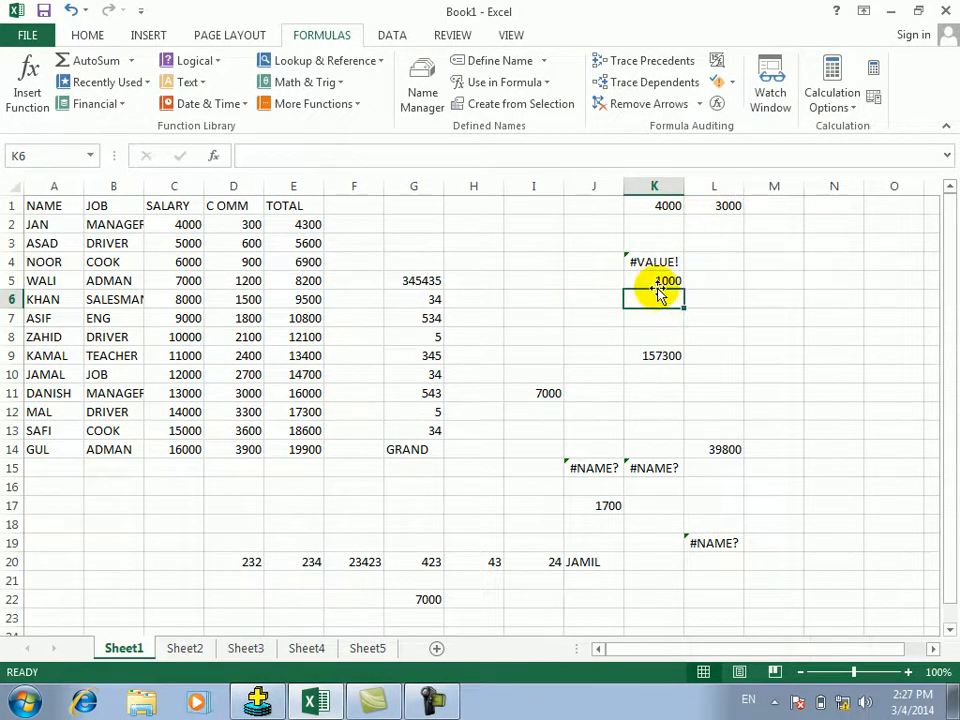
# Step: Open the Paste Name dialog for cell K6
pyautogui.click(549, 84)
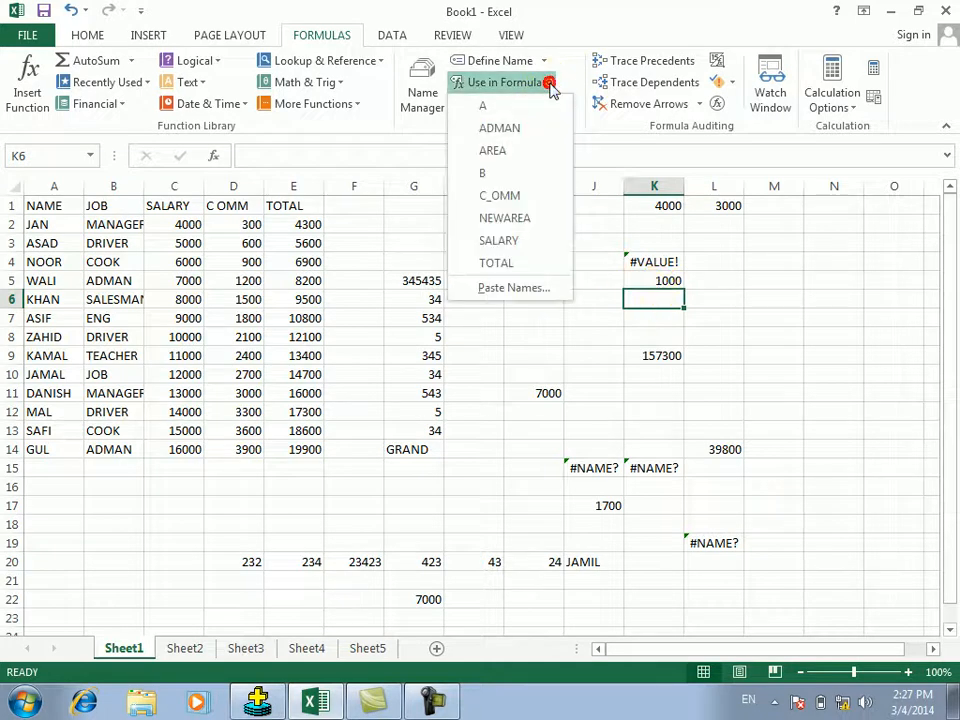
pyautogui.click(521, 287)
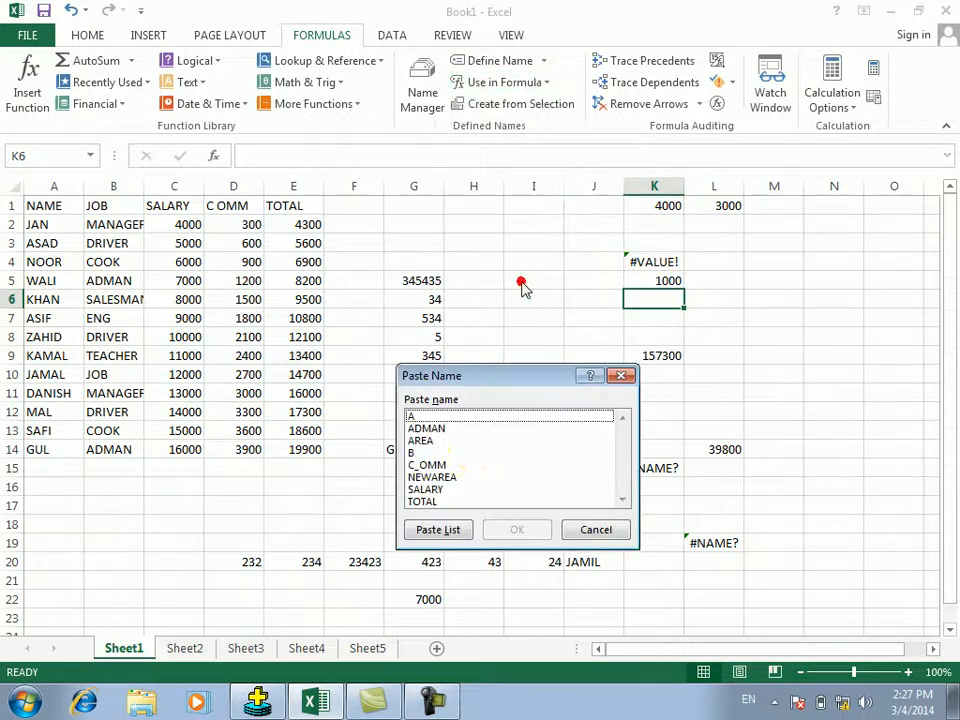
# Step: Paste the list of defined names and their references starting at K6, and autofit columns K and L
pyautogui.click(440, 530)
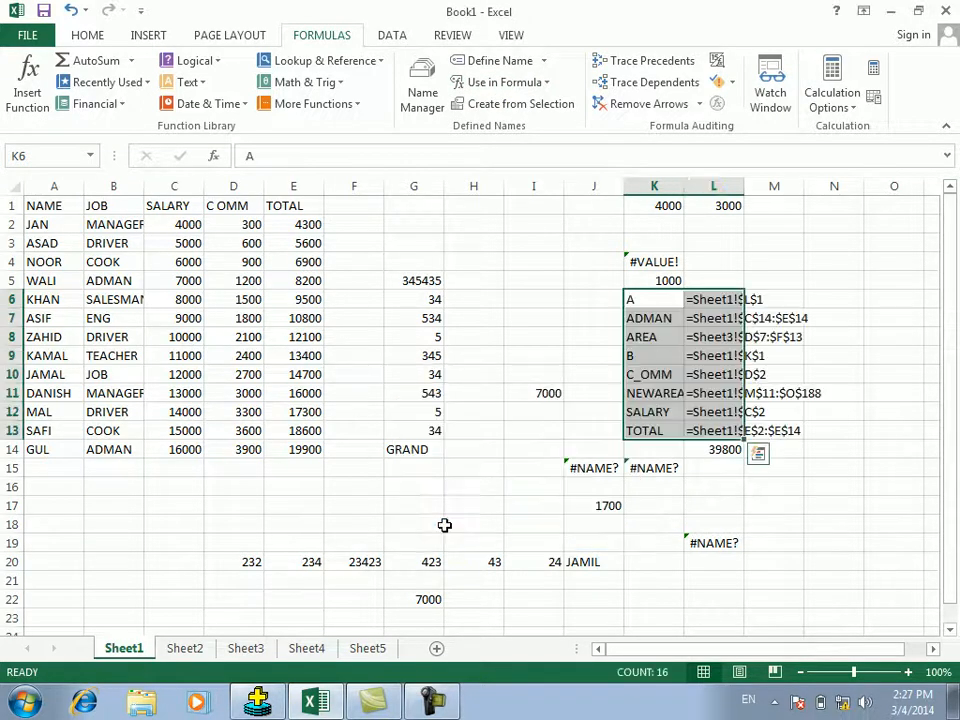
pyautogui.doubleClick(683, 186)
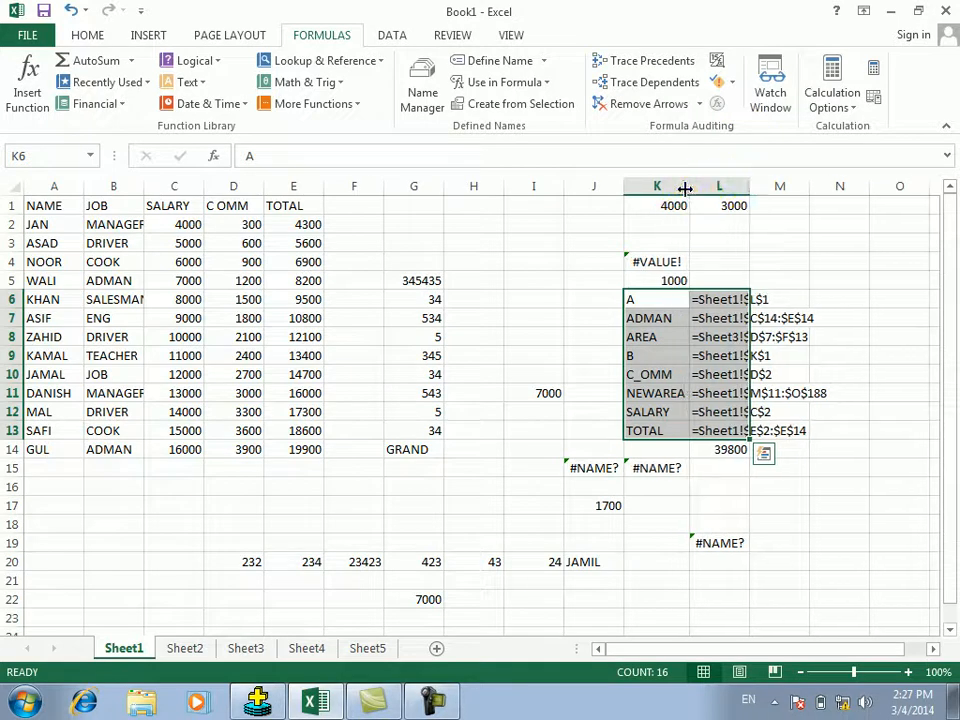
pyautogui.doubleClick(748, 186)
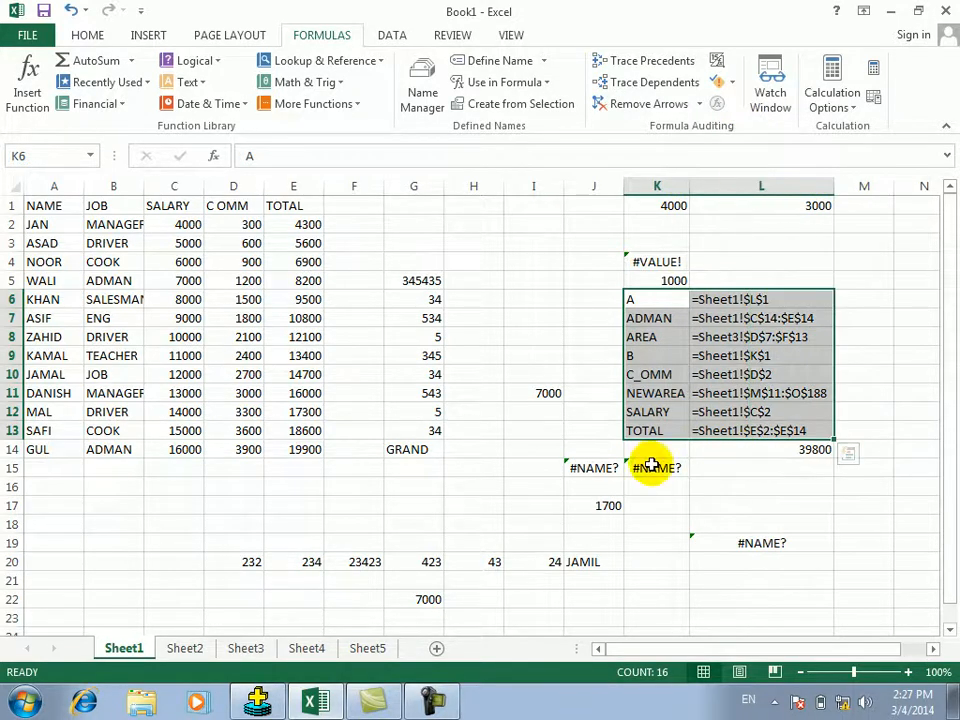
# Step: Check the pasted name references in column L, opening the reference of name B in L9 to evaluate it
pyautogui.click(775, 430)
pyautogui.click(767, 411)
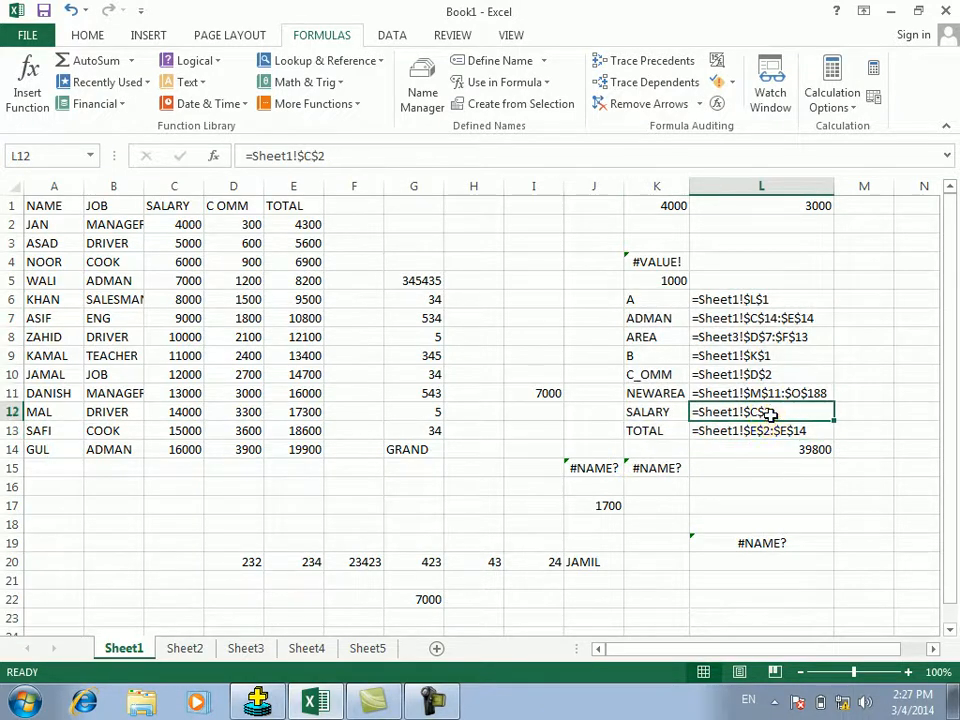
pyautogui.moveTo(756, 356); pyautogui.dragTo(722, 317)
pyautogui.click(745, 318)
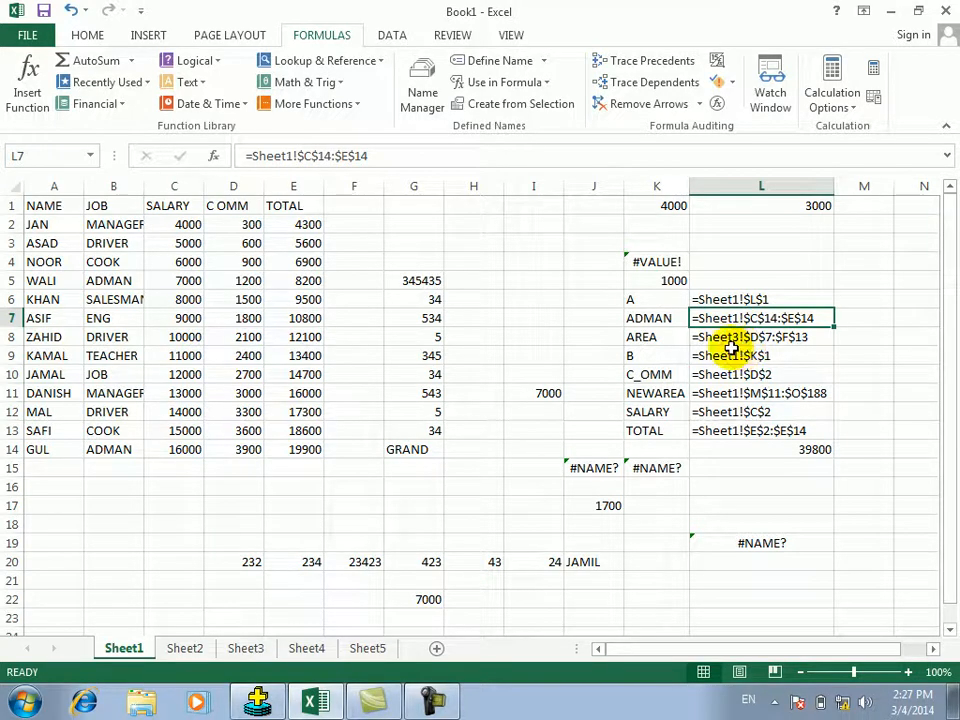
pyautogui.doubleClick(736, 355)
pyautogui.click(566, 381)
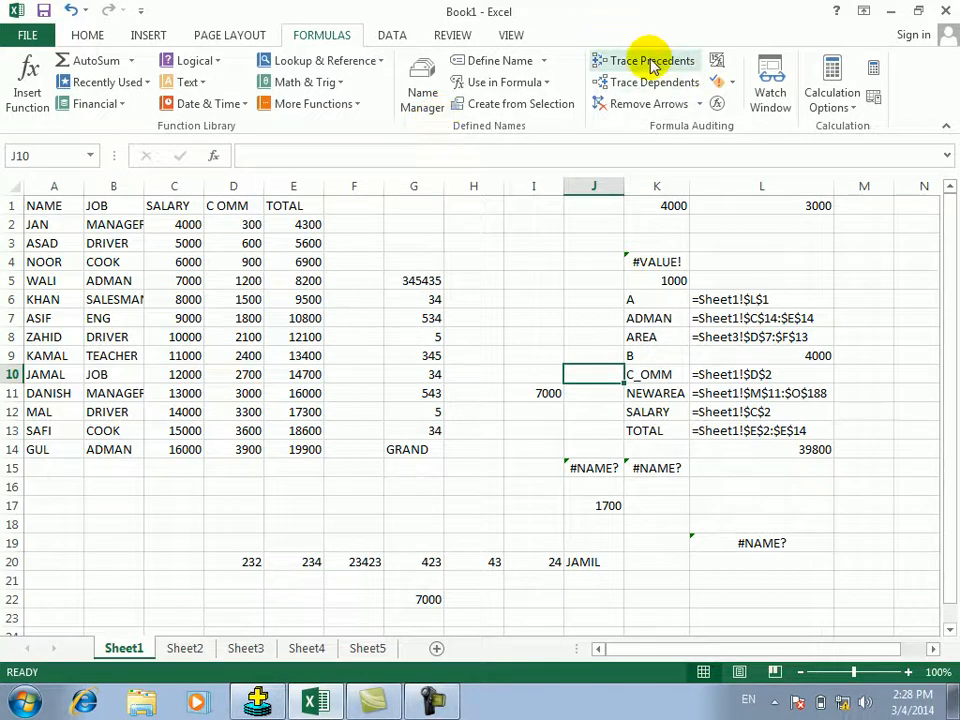
# Step: Clear the contents of G1:L21 and D18:H23, leaving only the salary table
pyautogui.click(497, 279)
pyautogui.moveTo(405, 207); pyautogui.dragTo(797, 581)
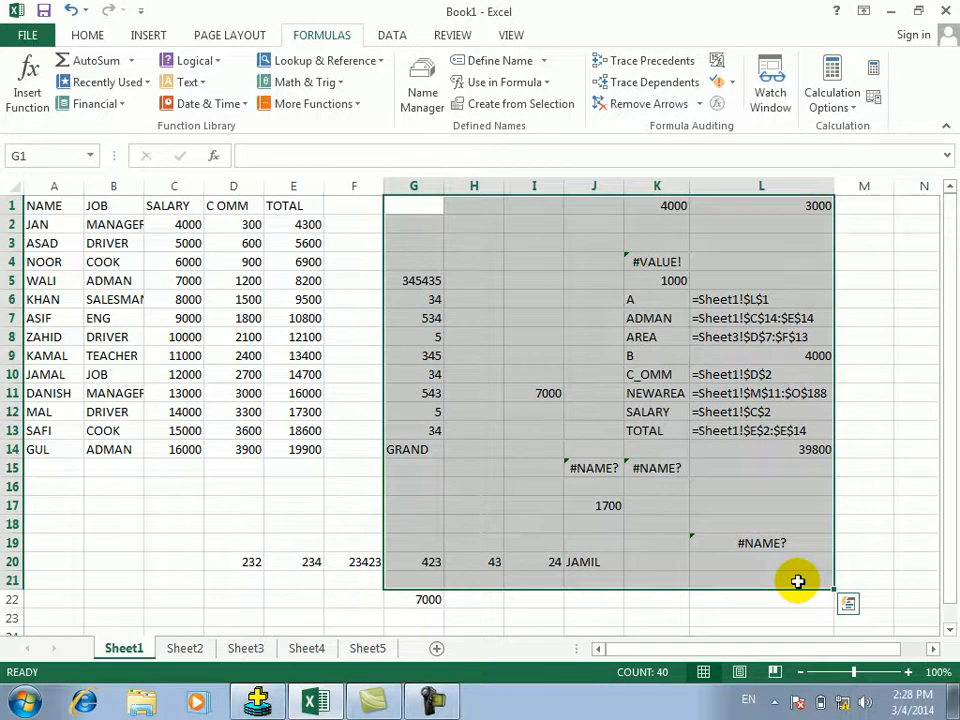
pyautogui.press('Delete')
pyautogui.moveTo(255, 526); pyautogui.dragTo(440, 623)
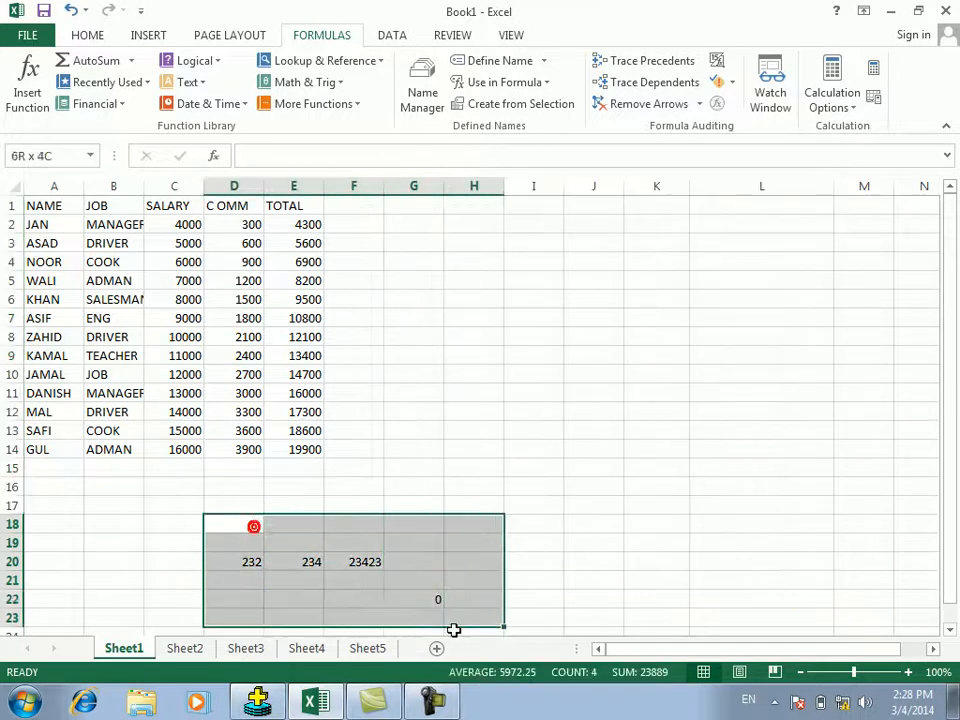
pyautogui.press('Delete')
pyautogui.click(492, 379)
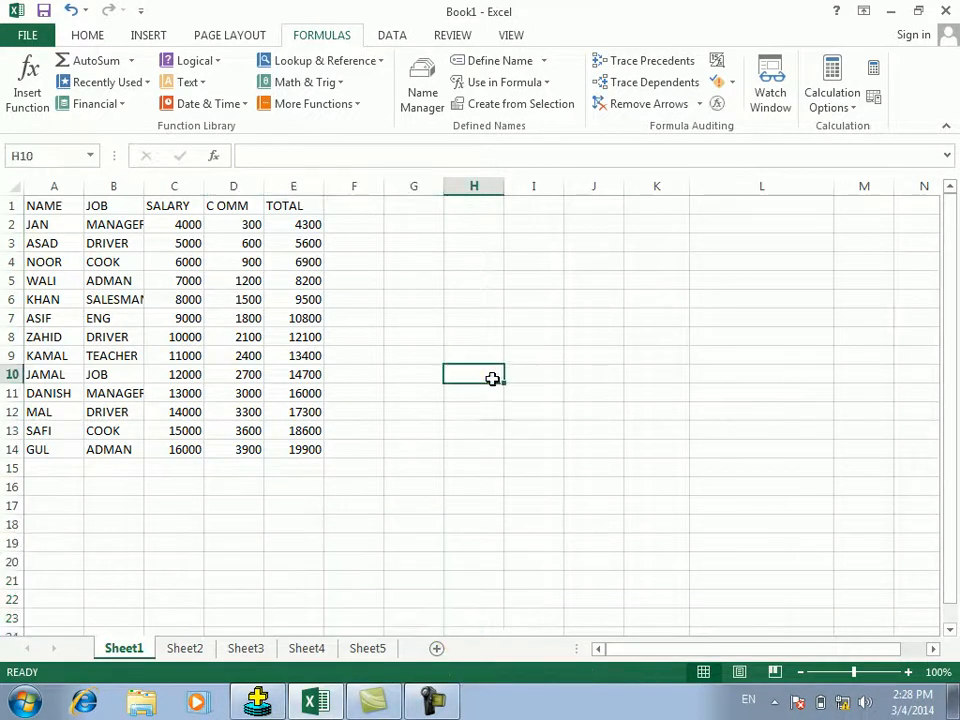
# Step: Enter a person's name in H3 and the amount 20000 below it in H4
pyautogui.click(475, 258)
pyautogui.click(474, 243)
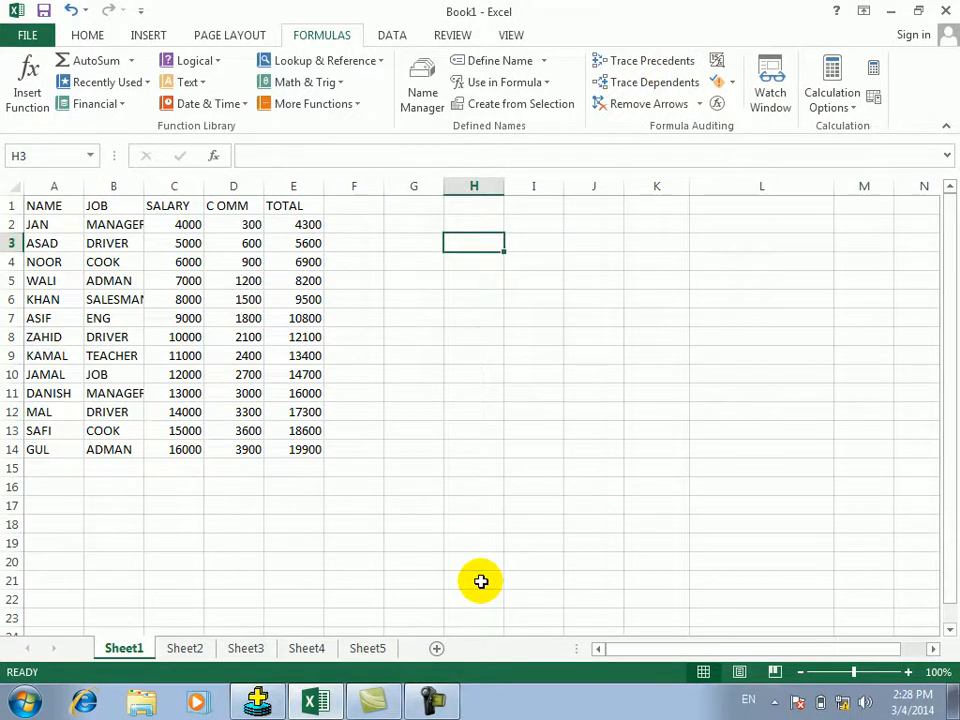
pyautogui.write('GULJAN')
pyautogui.press('Up')
pyautogui.press('Down')
pyautogui.write('6000')
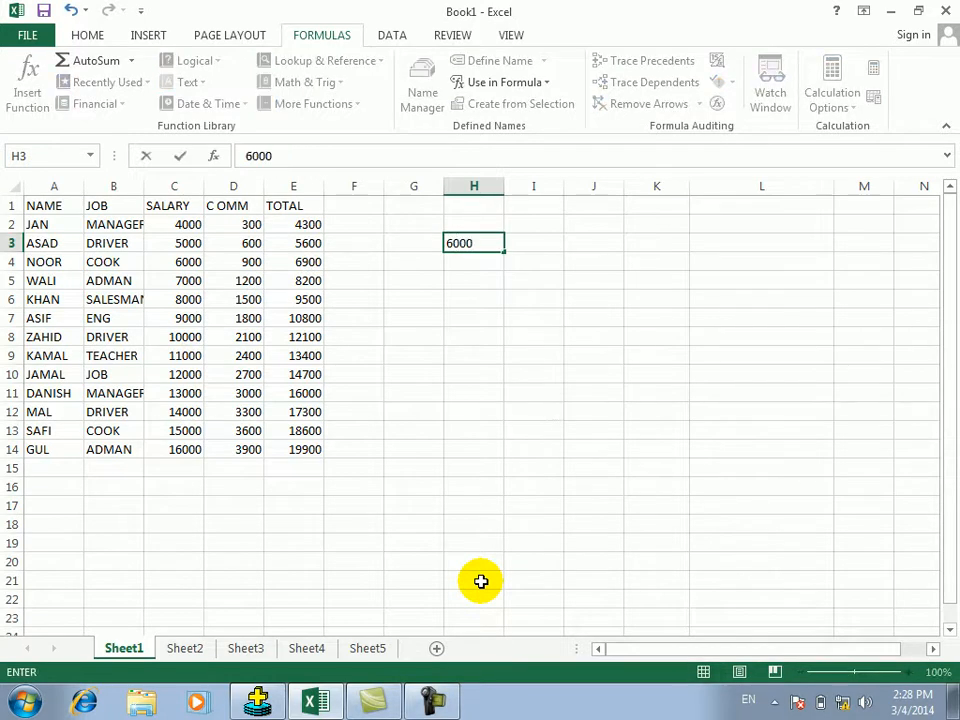
pyautogui.press('Escape')
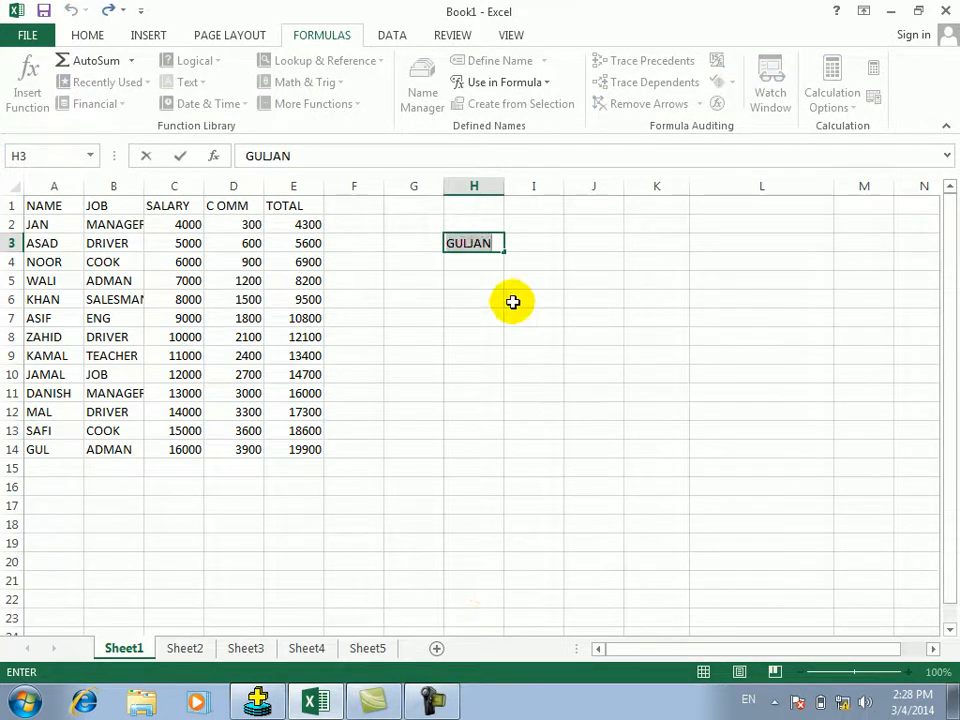
pyautogui.click(487, 262)
pyautogui.click(487, 262)
pyautogui.write('20')
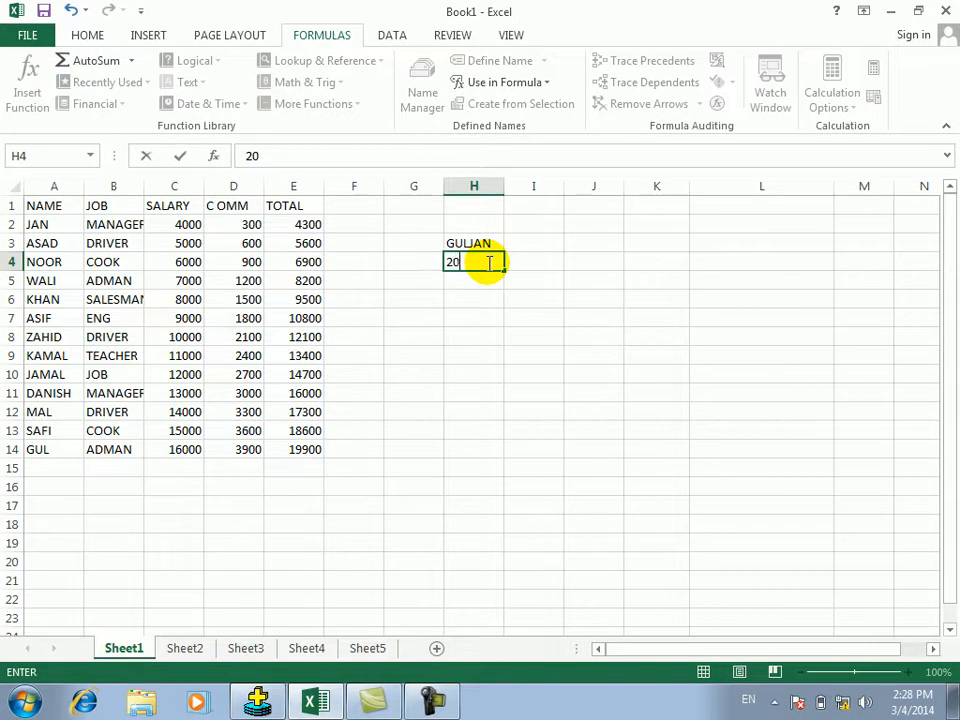
pyautogui.press('Return')
# Step: Enter the label TOTAL in cell L10
pyautogui.press('Down')
pyautogui.press('Down')
pyautogui.press('Down')
pyautogui.press('Down')
pyautogui.press('Down')
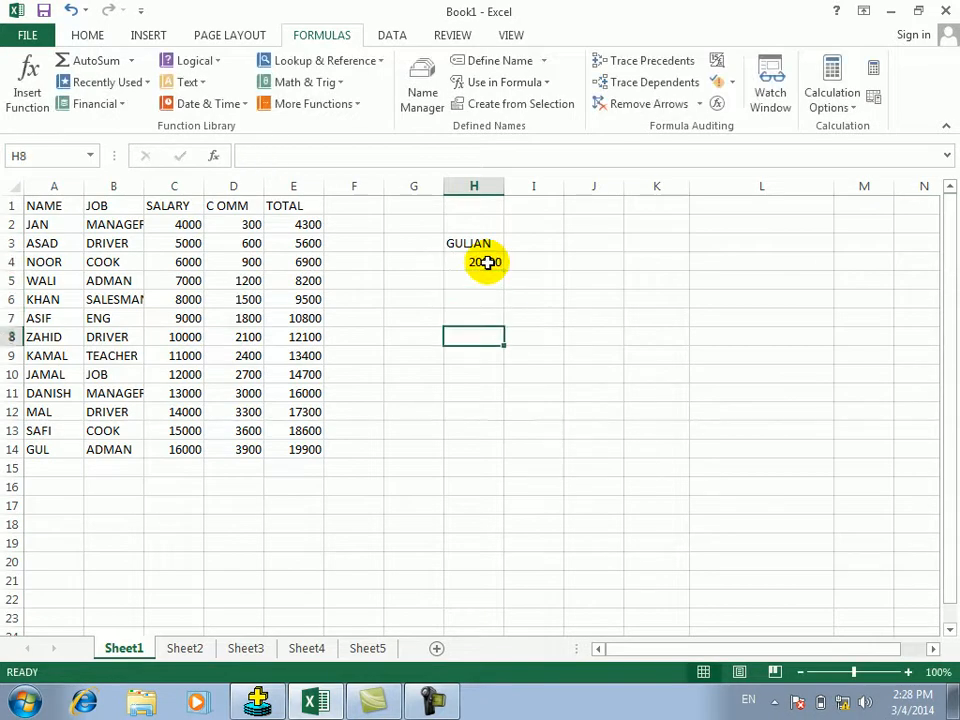
pyautogui.press('Right')
pyautogui.press('Right')
pyautogui.press('Right')
pyautogui.press('Right')
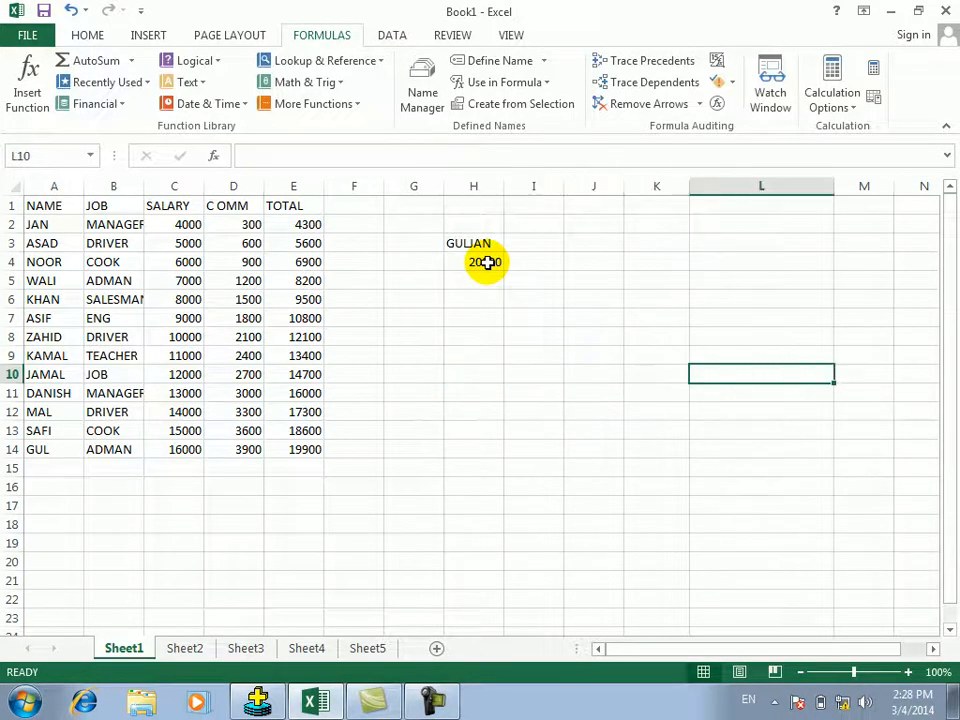
pyautogui.write('=')
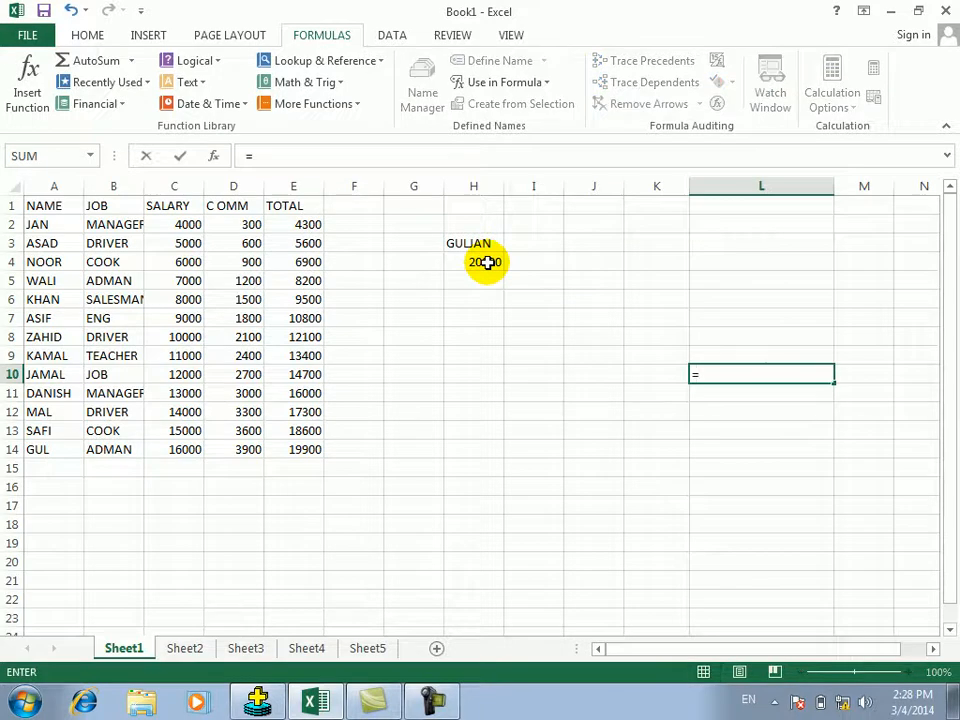
pyautogui.write('TOTAL')
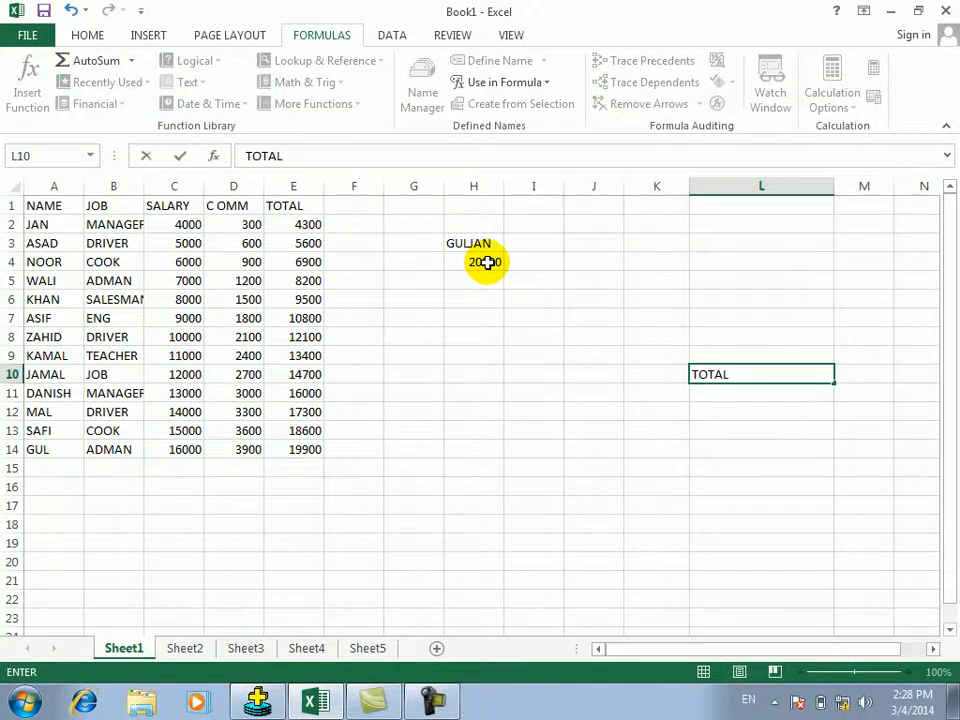
pyautogui.press('Return')
# Step: Enter a SUM formula in L11 that adds H4 and E14
pyautogui.write('=SUM(')
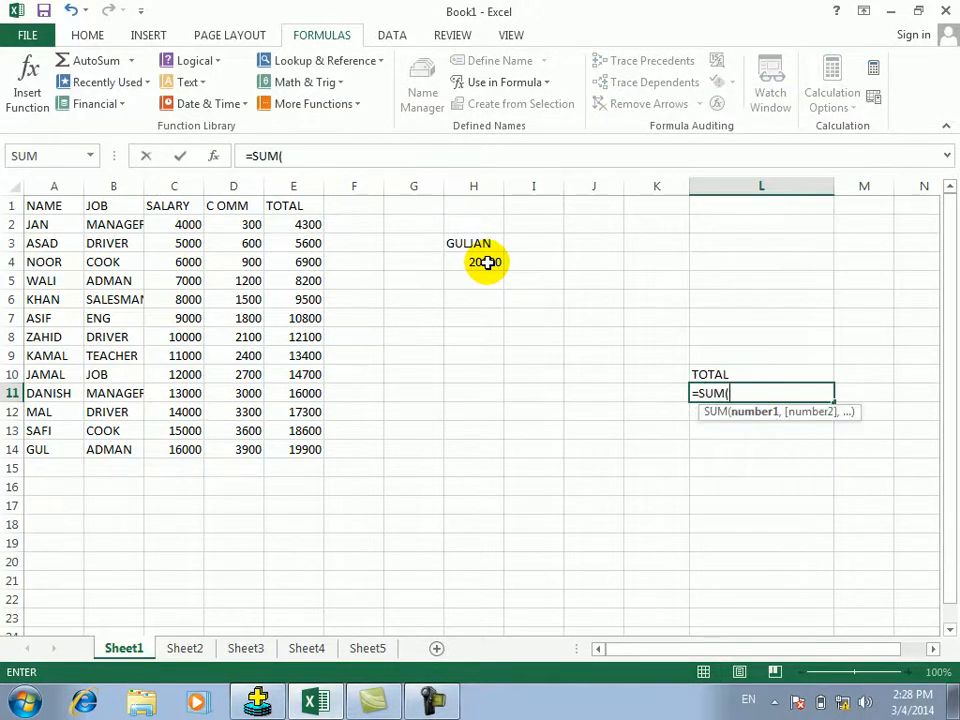
pyautogui.click(487, 262)
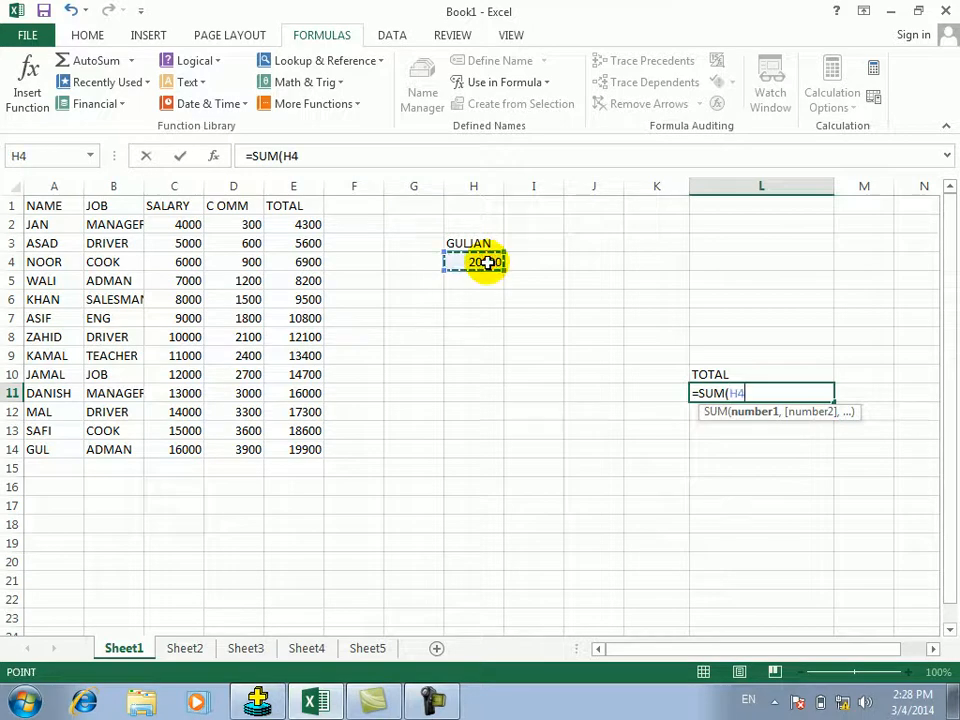
pyautogui.write('+')
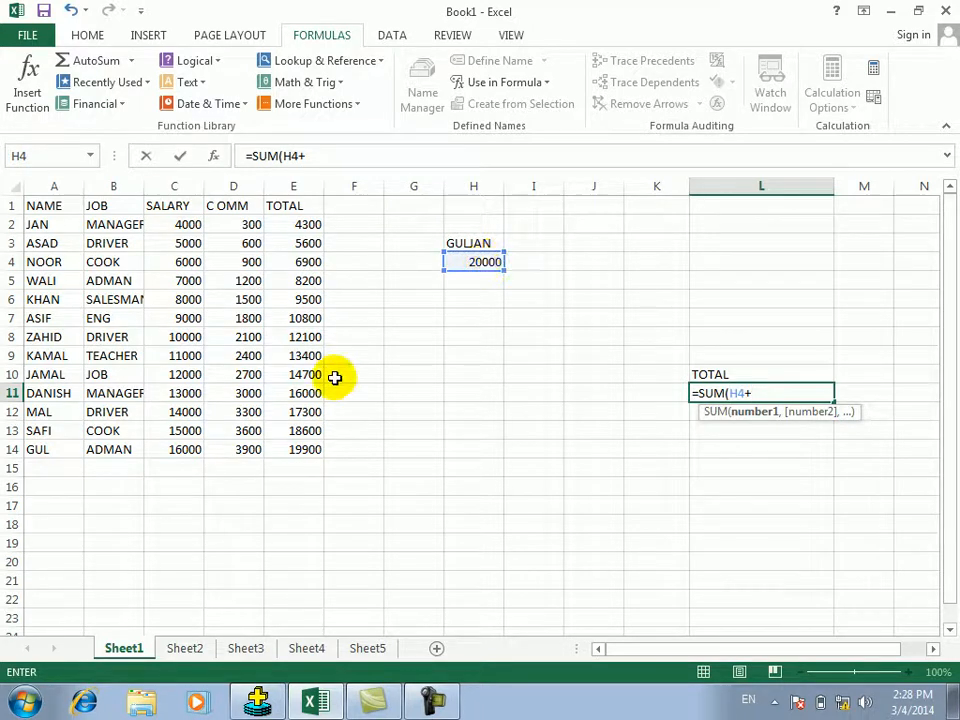
pyautogui.click(308, 299)
pyautogui.click(303, 225)
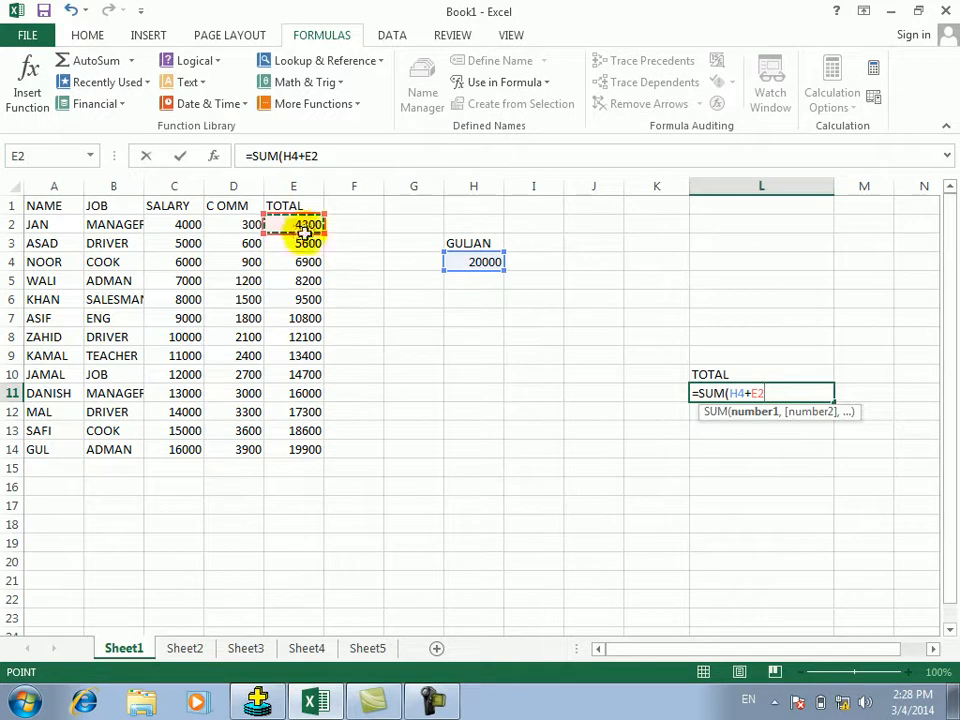
pyautogui.click(317, 447)
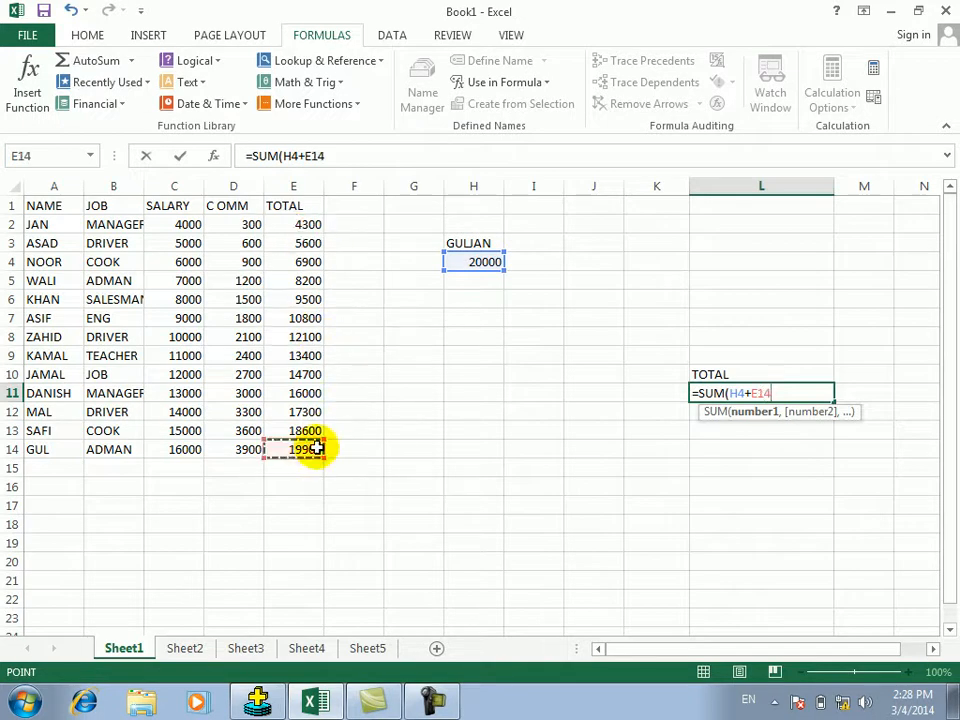
pyautogui.press('Return')
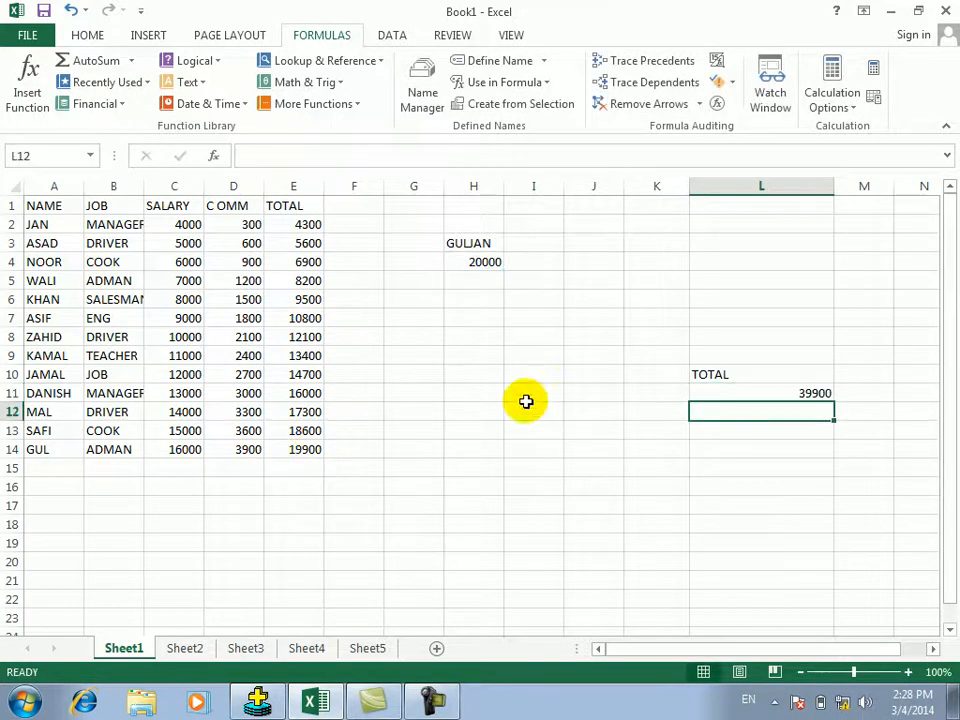
pyautogui.click(531, 525)
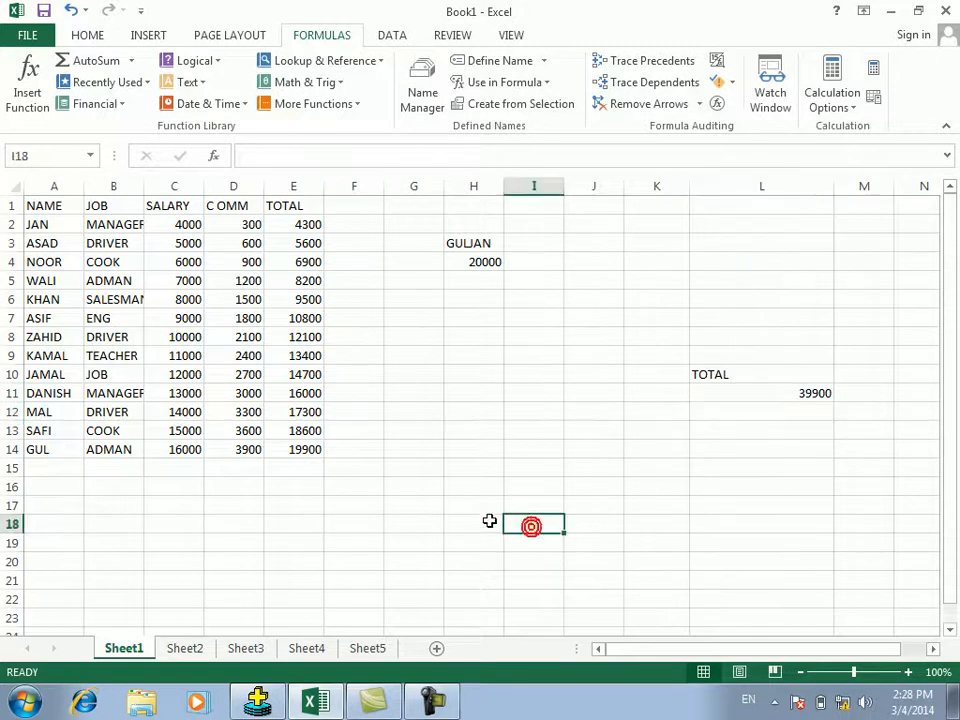
pyautogui.click(486, 520)
pyautogui.click(484, 505)
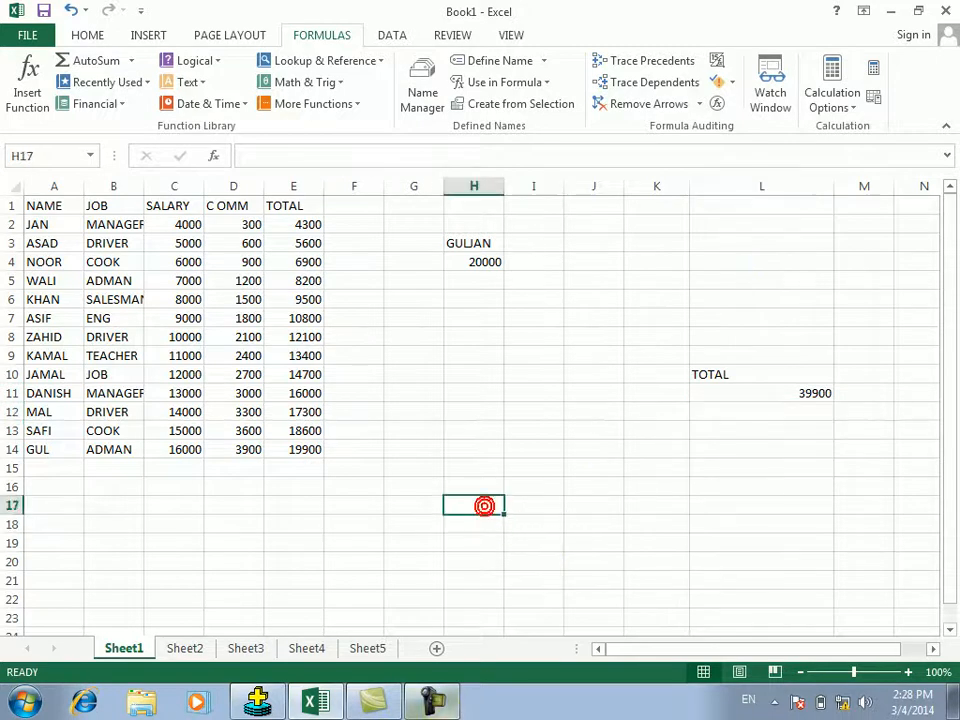
pyautogui.click(401, 465)
pyautogui.click(476, 373)
# Step: Enter a second person's name in G8 and the amount 60000 below it in G9
pyautogui.click(426, 336)
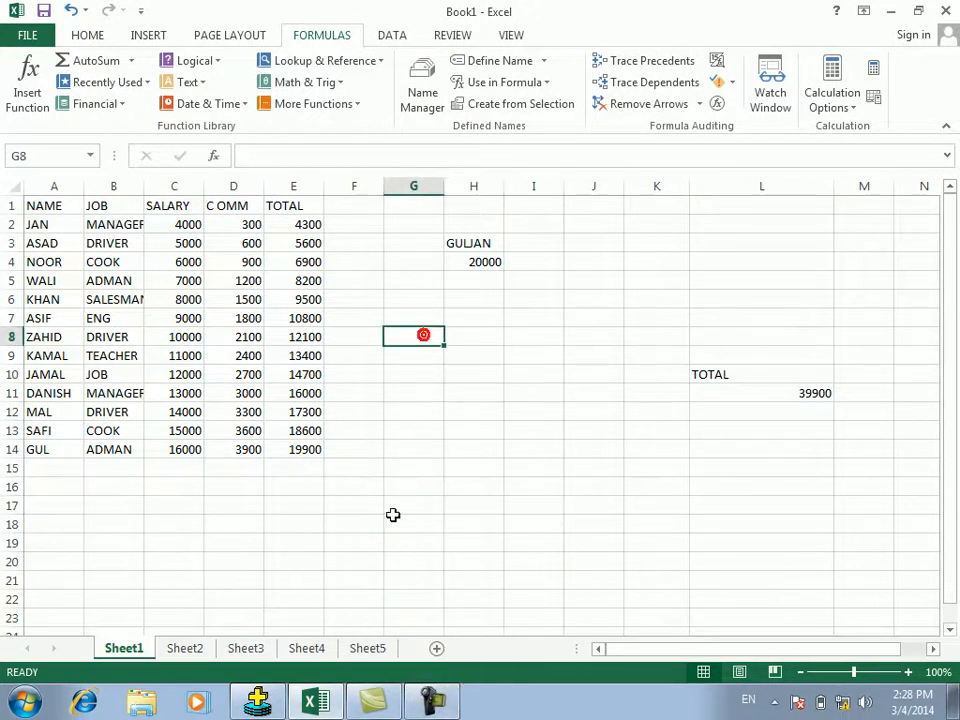
pyautogui.moveTo(300, 703)
pyautogui.write('AS')
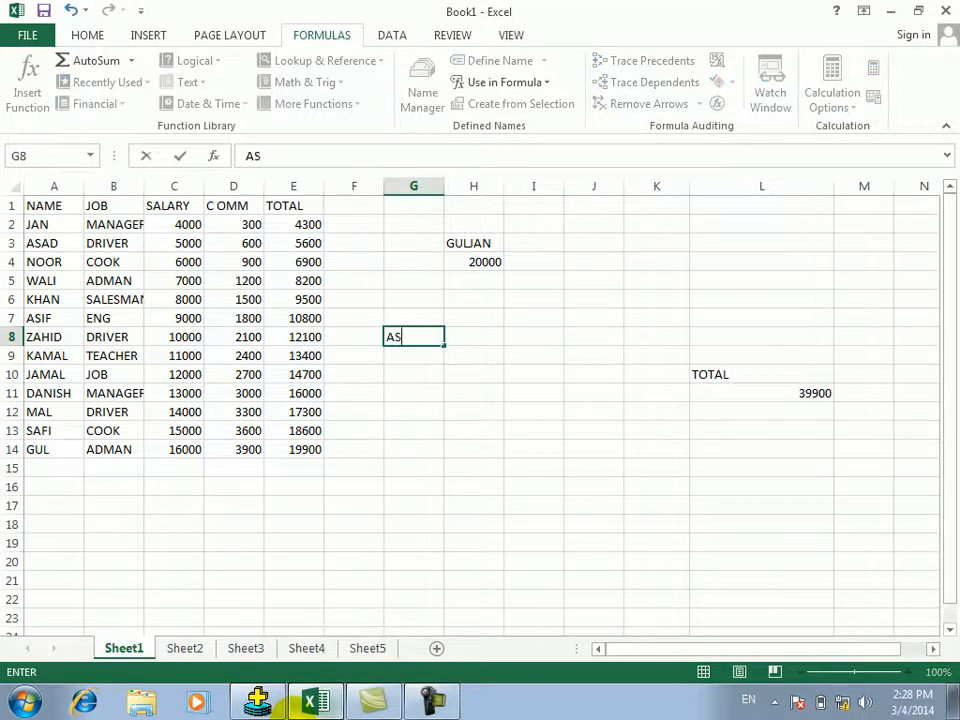
pyautogui.write('IF')
pyautogui.press('Return')
pyautogui.write('60')
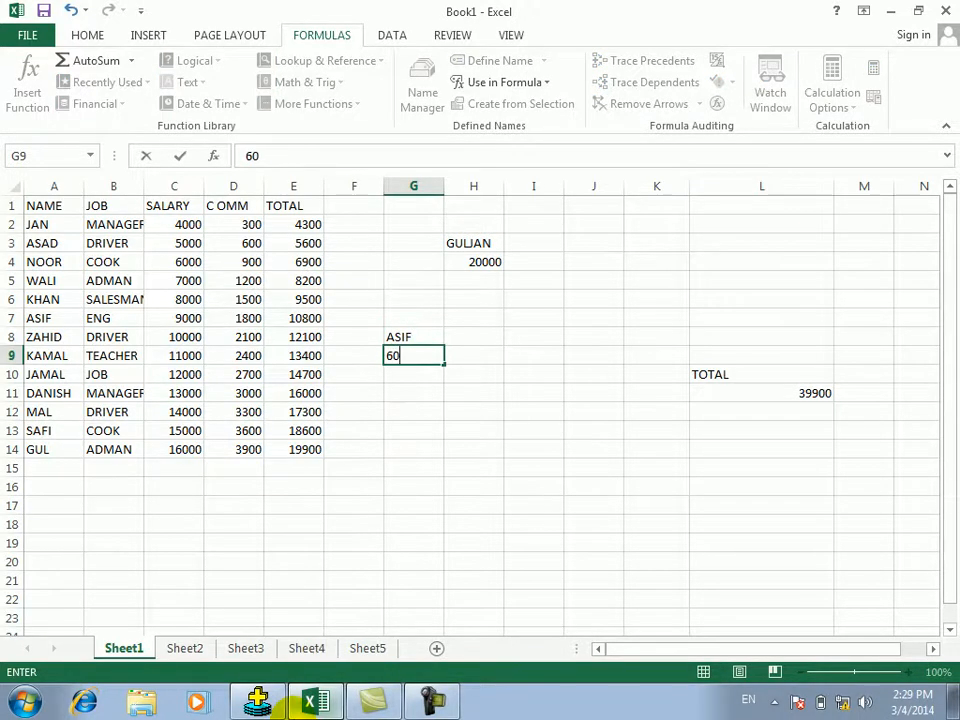
pyautogui.press('Return')
# Step: Enter the label GRAND TOTAL in cell J20
pyautogui.press('Down')
pyautogui.press('Down')
pyautogui.press('Down')
pyautogui.press('Down')
pyautogui.press('Down')
pyautogui.press('Down')
pyautogui.press('Down')
pyautogui.press('Down')
pyautogui.press('Down')
pyautogui.press('Down')
pyautogui.press('Right')
pyautogui.press('Right')
pyautogui.press('Right')
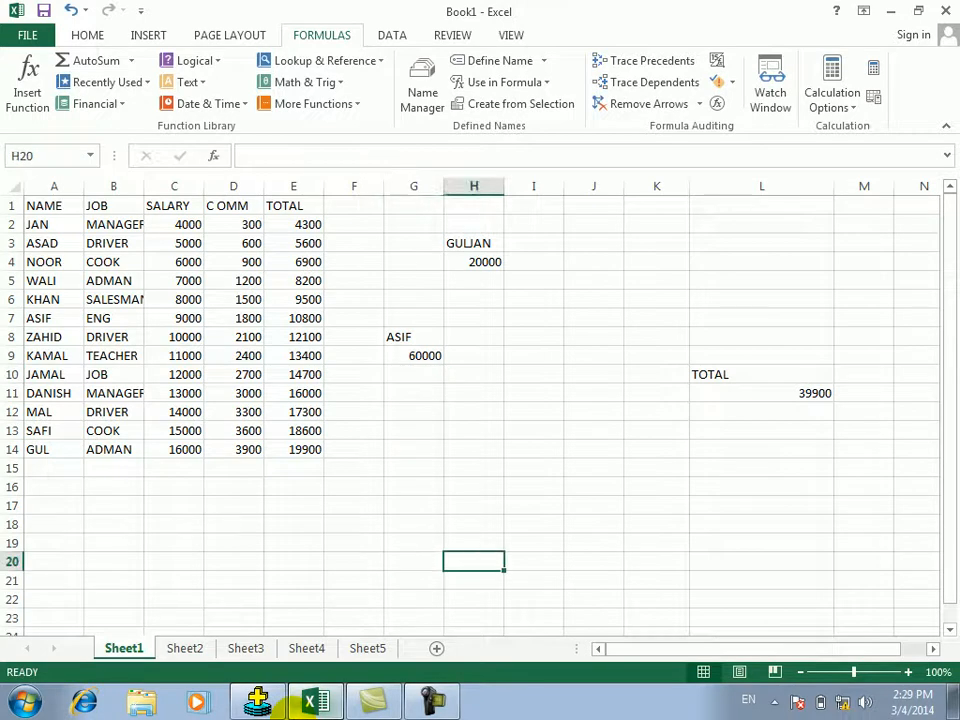
pyautogui.write('=G')
pyautogui.press('BackSpace')
pyautogui.press('BackSpace')
pyautogui.write('GRAND TOTAL')
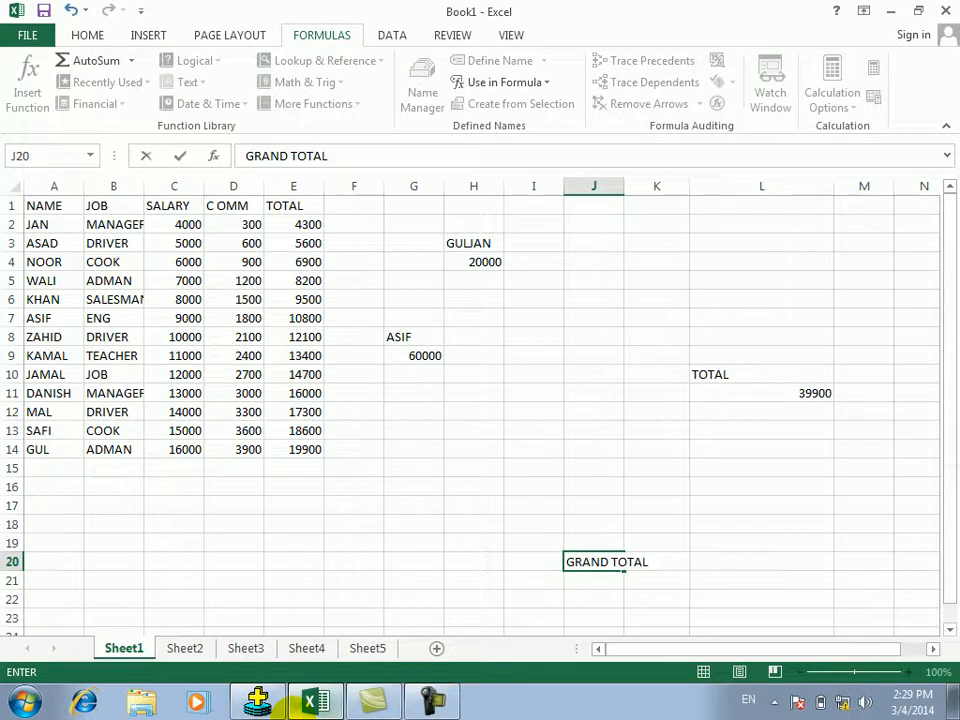
pyautogui.press('Return')
# Step: Enter a SUM formula in J21 that adds G9 and the total in L11
pyautogui.write('=S')
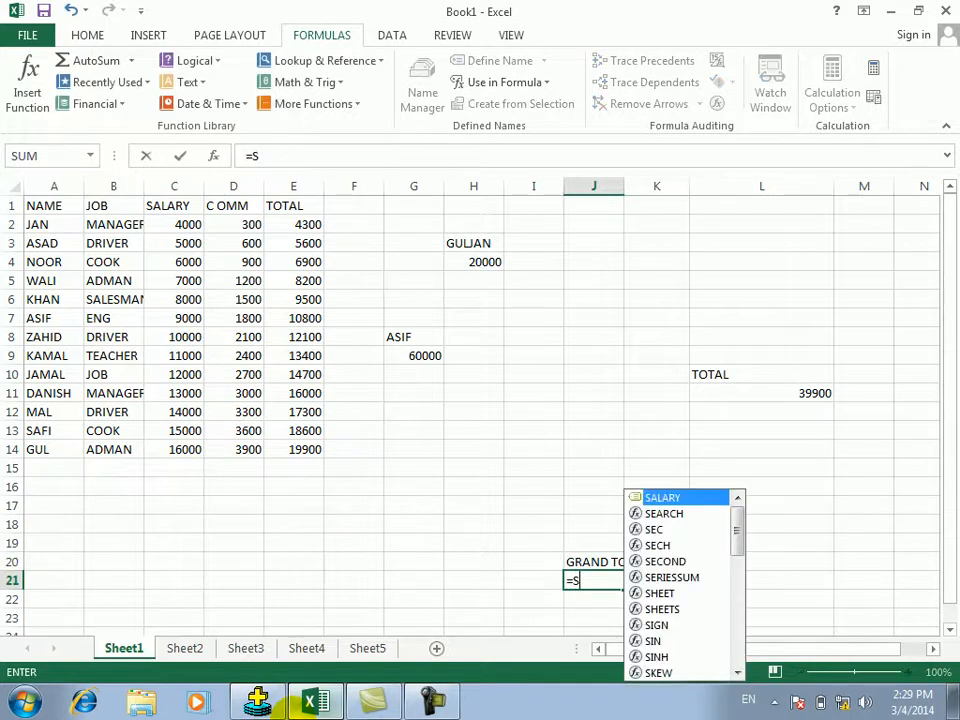
pyautogui.write('UM(')
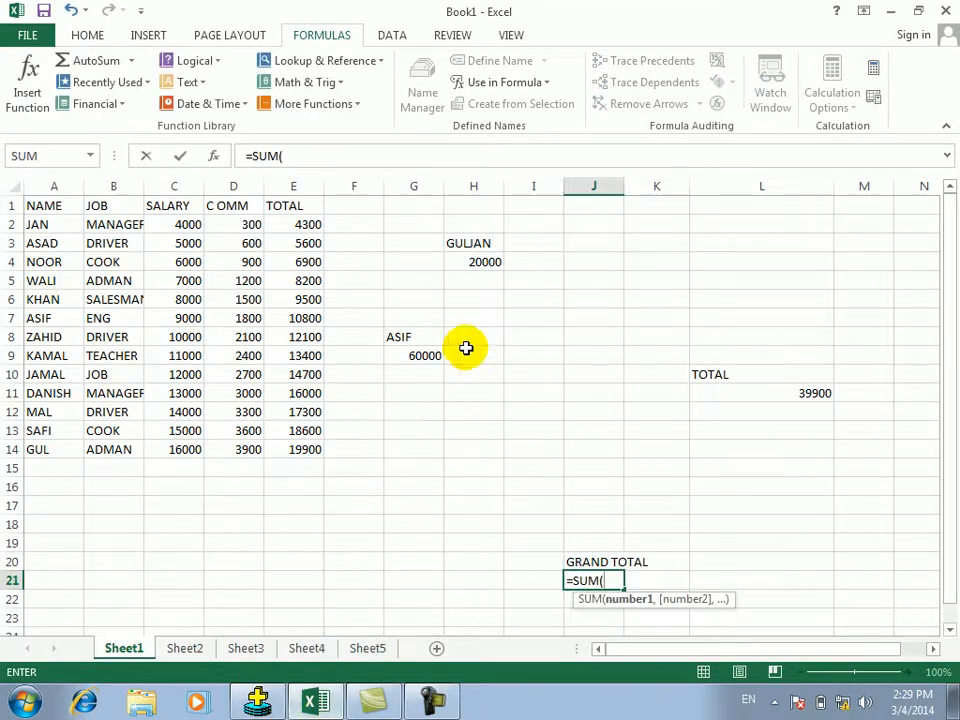
pyautogui.click(432, 355)
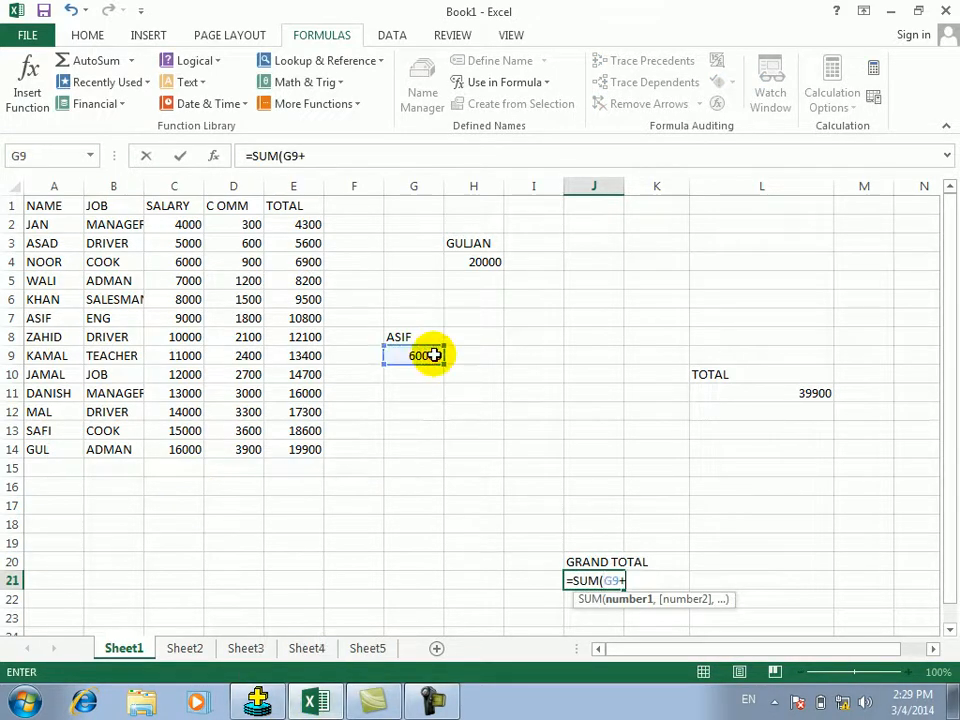
pyautogui.click(795, 391)
pyautogui.press('Return')
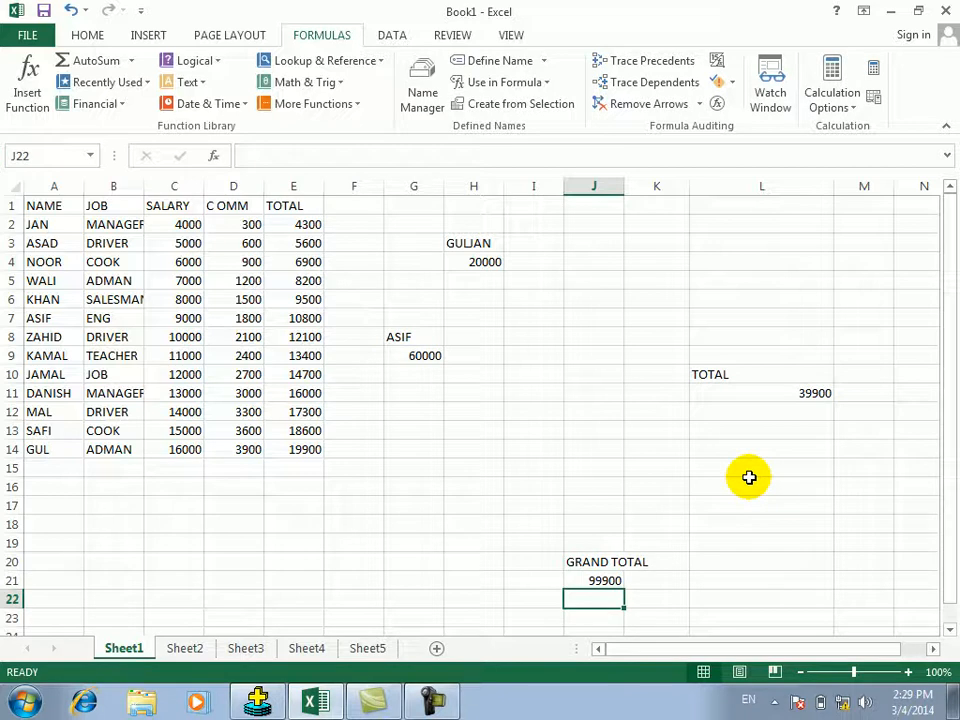
pyautogui.click(574, 487)
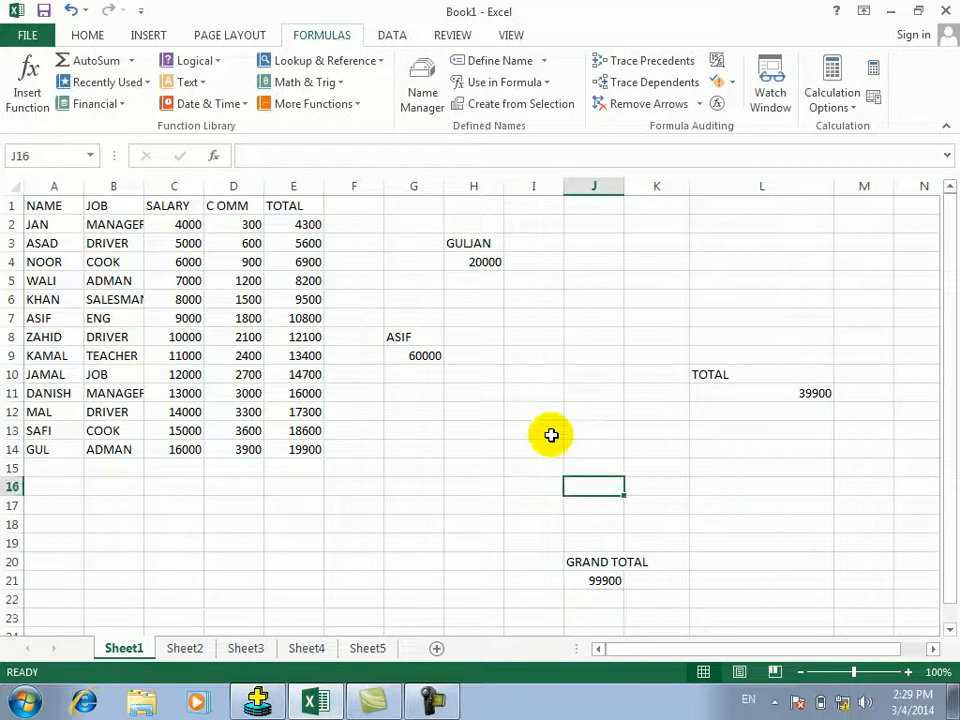
# Step: Trace the precedents of the grand total in J21 through two levels
pyautogui.click(607, 583)
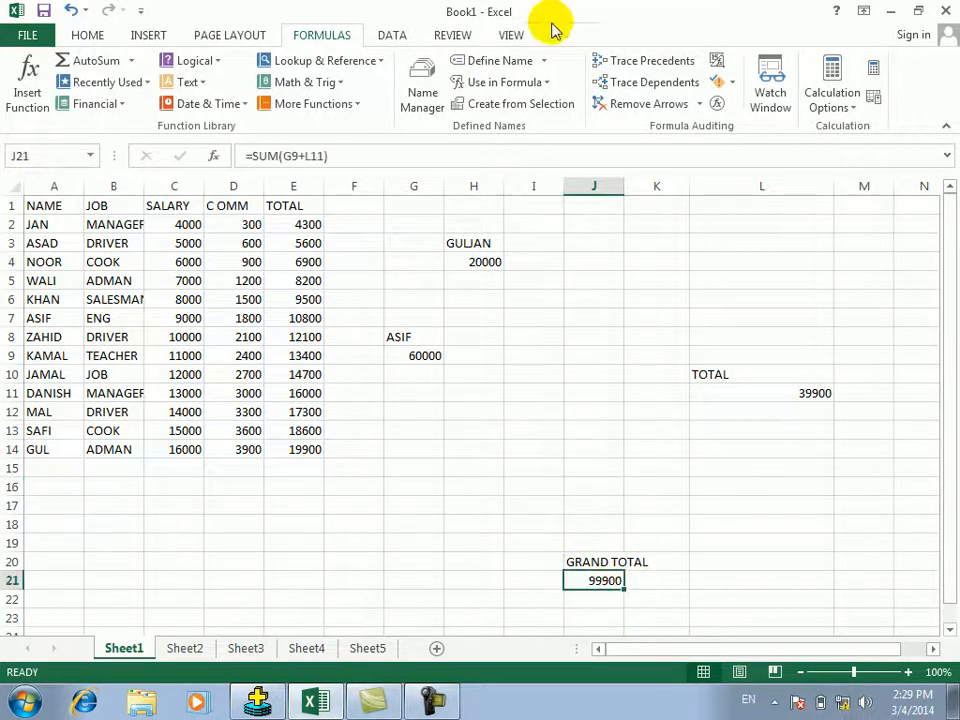
pyautogui.click(628, 63)
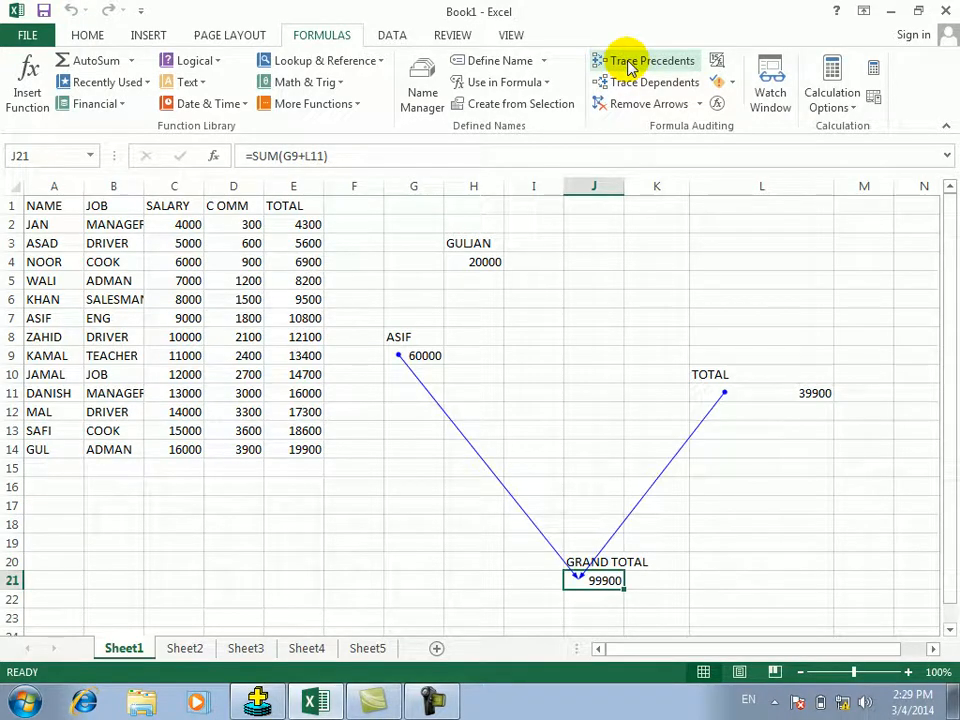
pyautogui.click(630, 63)
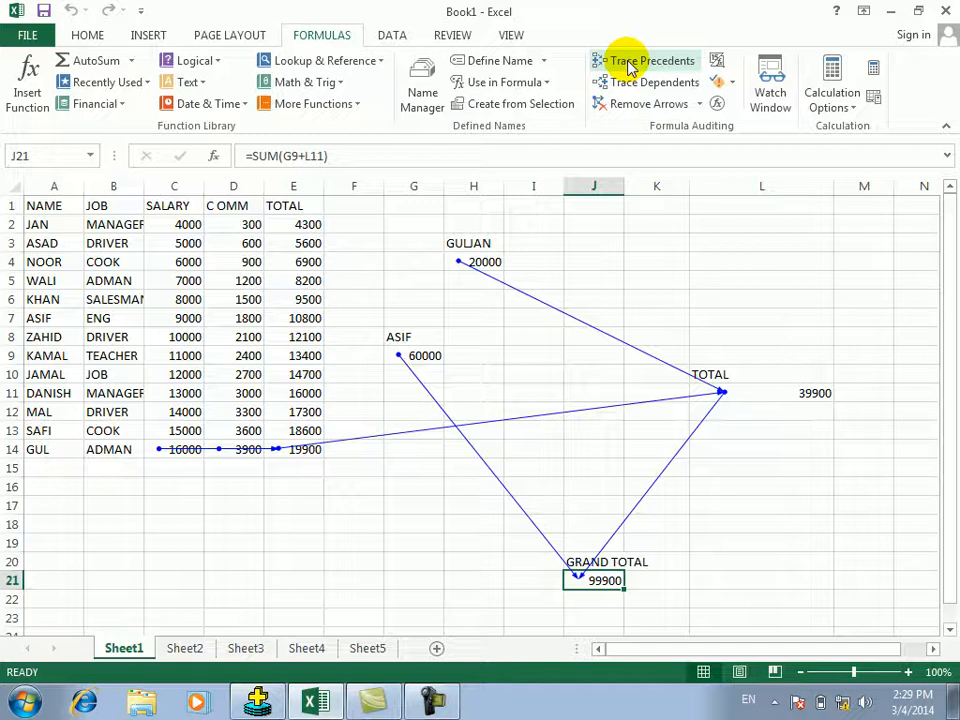
# Step: Remove one level of precedent arrows from J21, and clear all the remaining tracer arrows
pyautogui.click(699, 104)
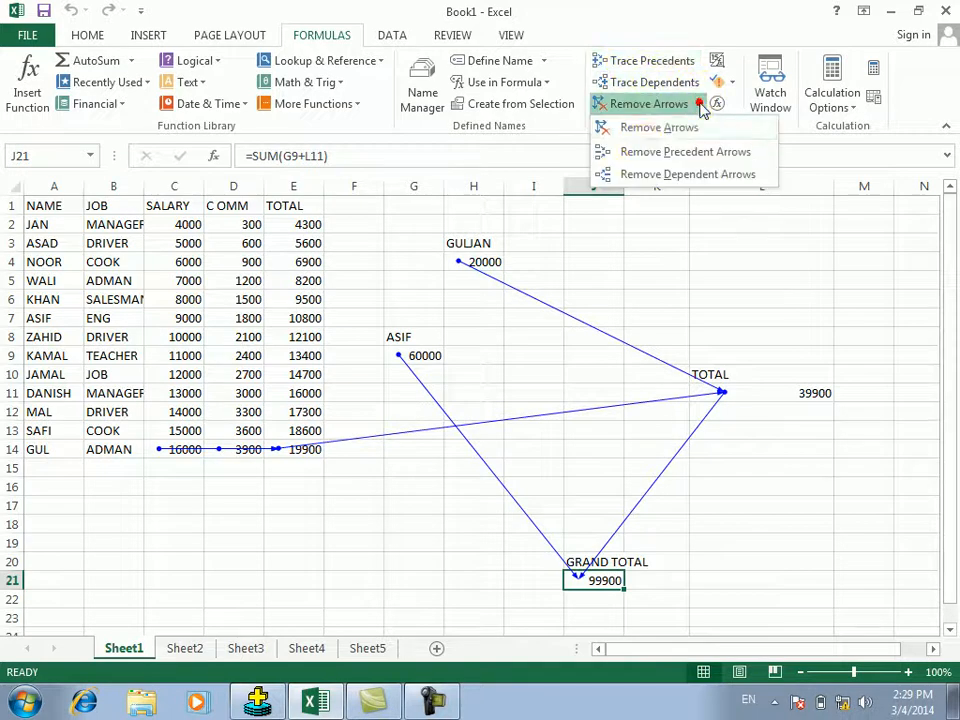
pyautogui.click(673, 155)
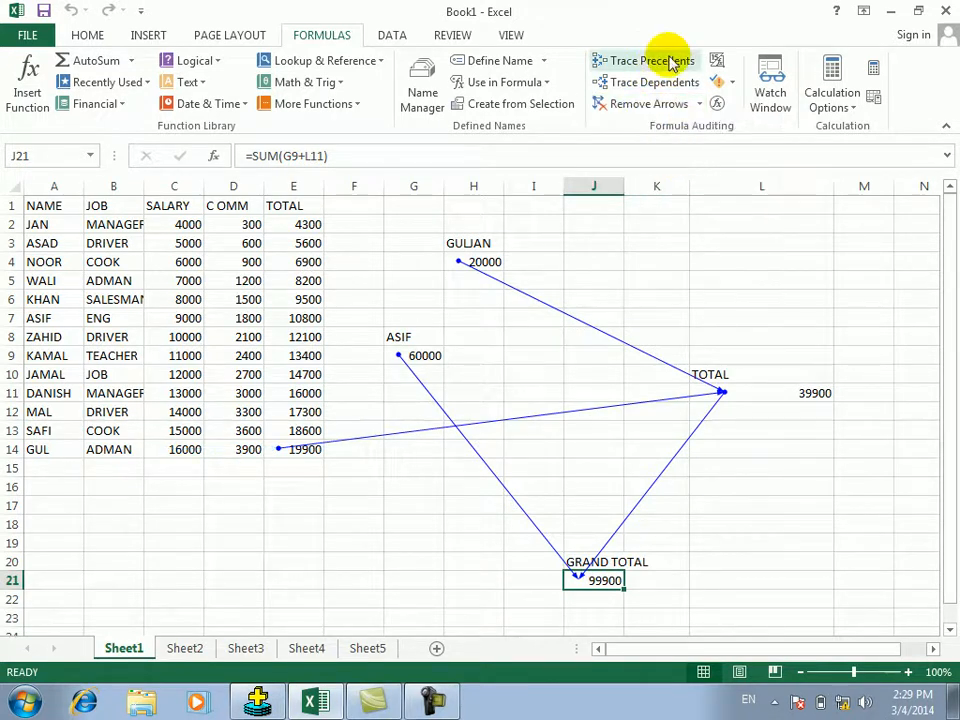
pyautogui.click(645, 104)
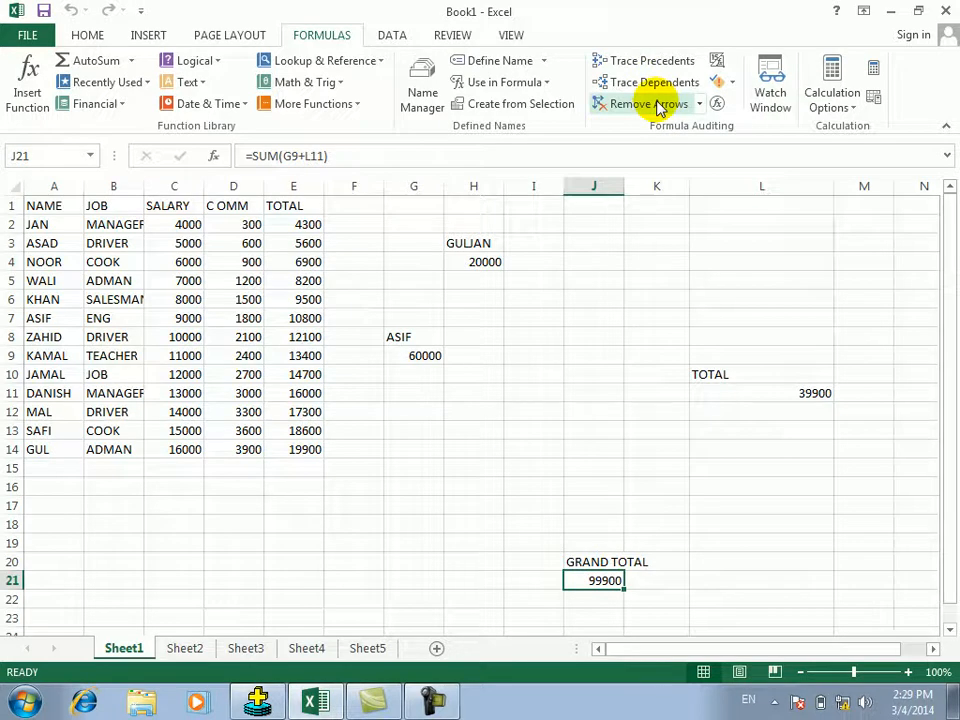
# Step: Trace the dependents of the salary in C14 through every level up to the grand total in J21
pyautogui.click(183, 452)
pyautogui.click(656, 84)
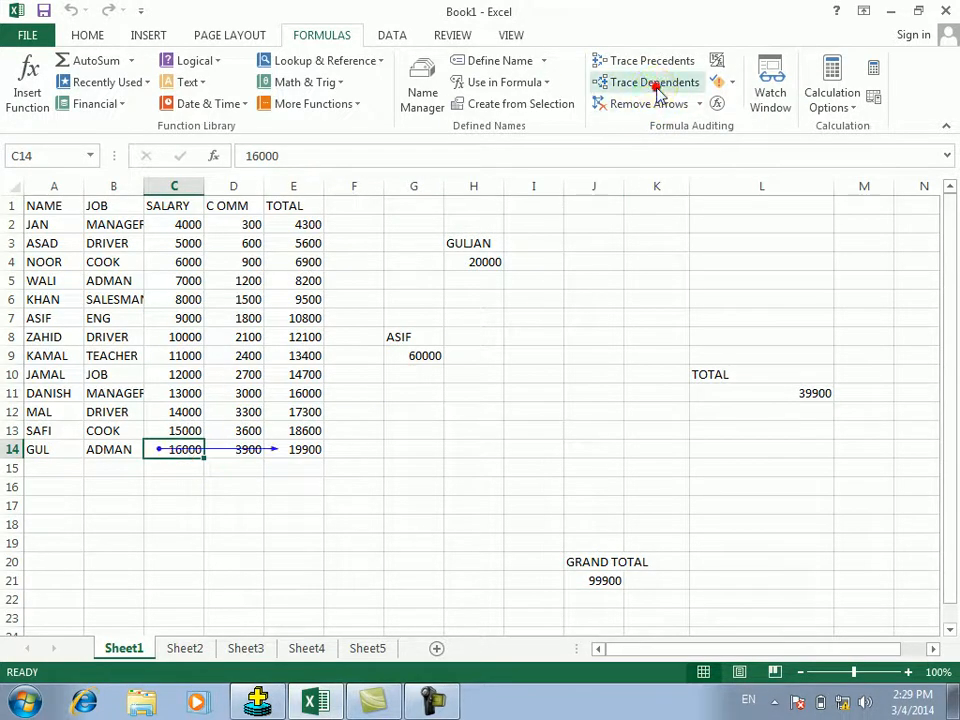
pyautogui.click(656, 84)
pyautogui.click(658, 88)
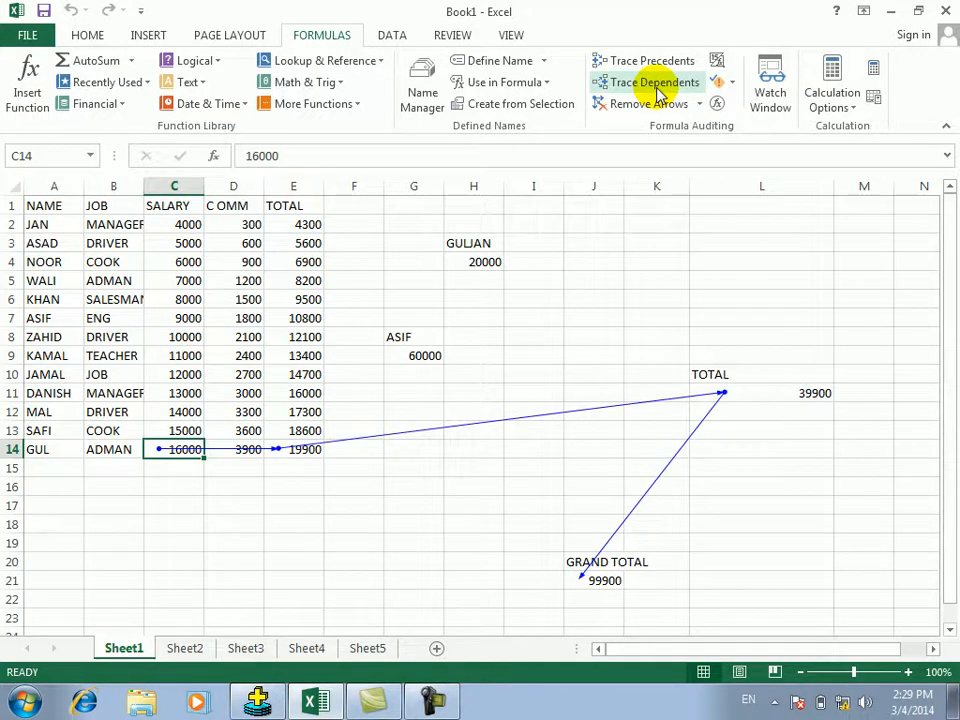
# Step: Remove the dependent arrows of C14 one level at a time, finishing with a removal of all arrows on the sheet
pyautogui.click(699, 104)
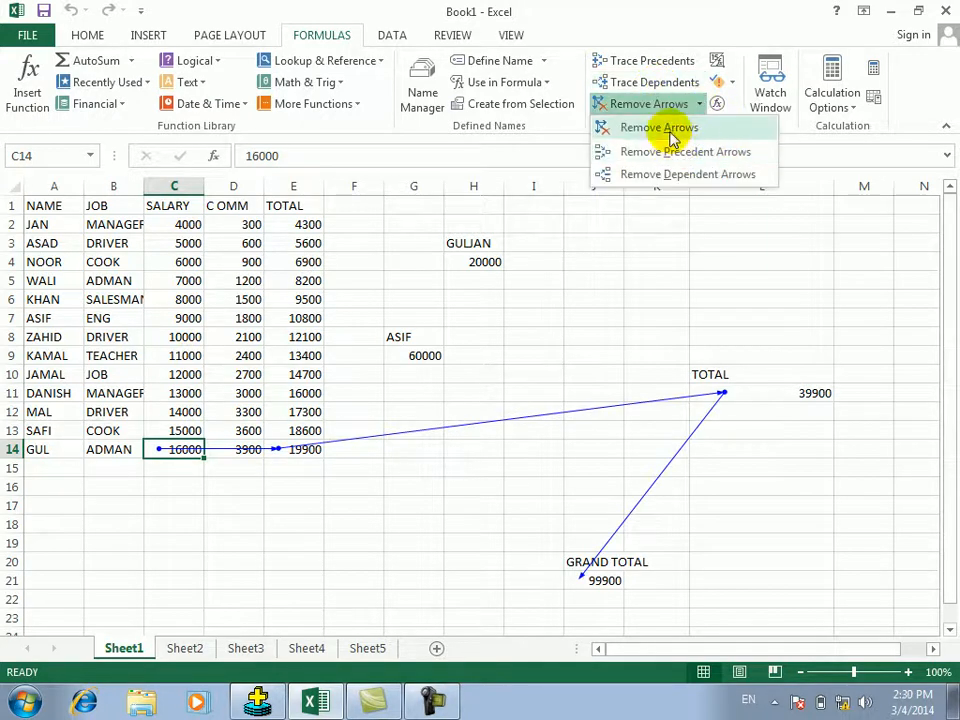
pyautogui.click(685, 176)
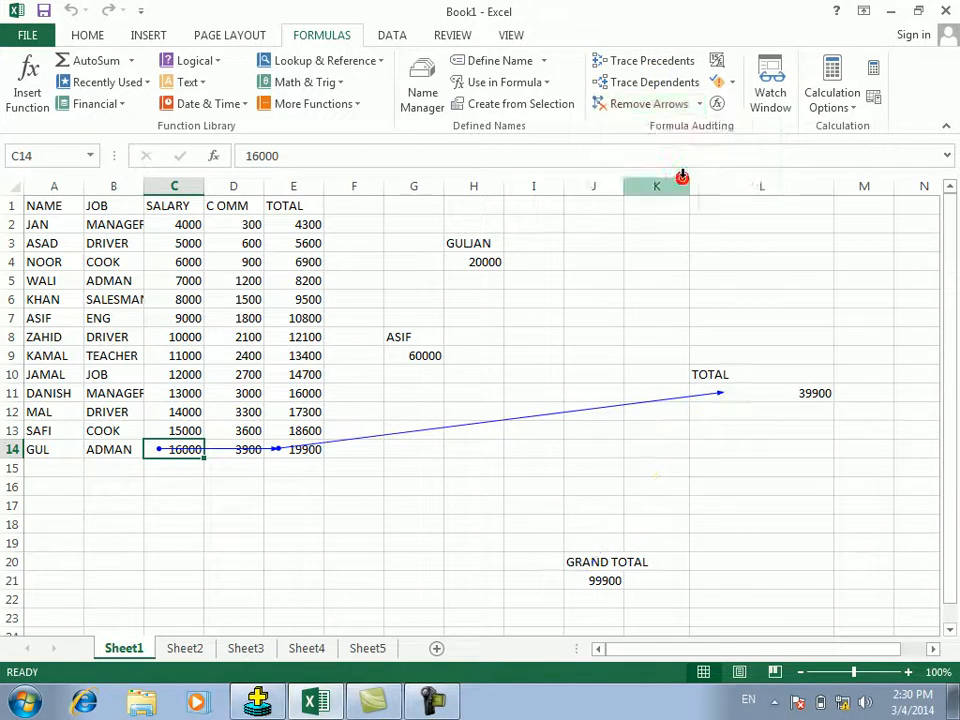
pyautogui.click(701, 104)
pyautogui.click(686, 152)
pyautogui.click(701, 104)
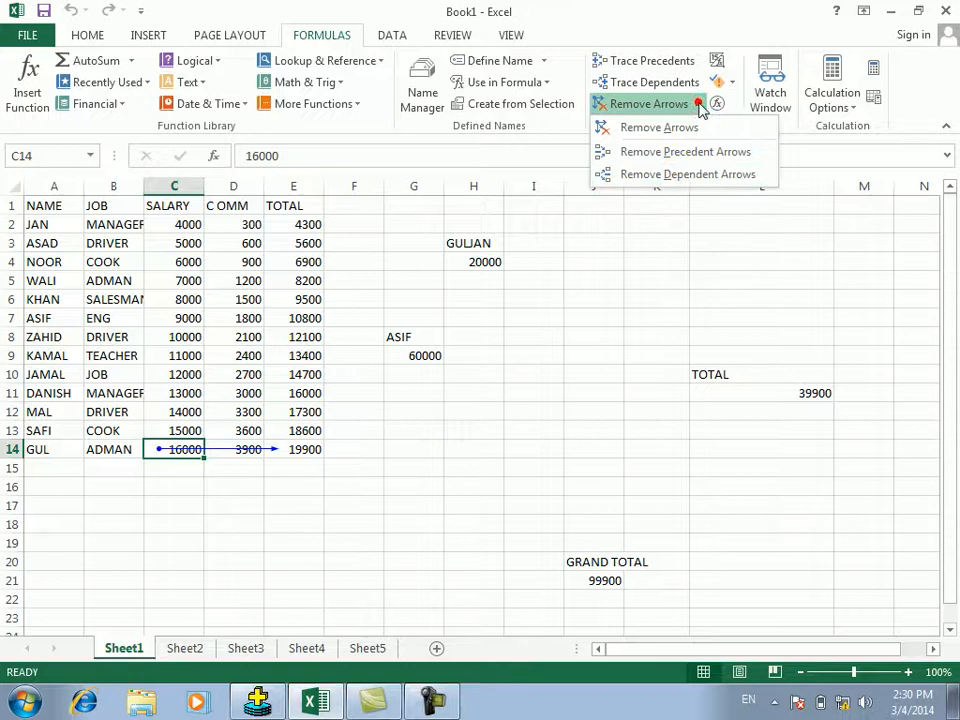
pyautogui.click(685, 174)
pyautogui.click(656, 106)
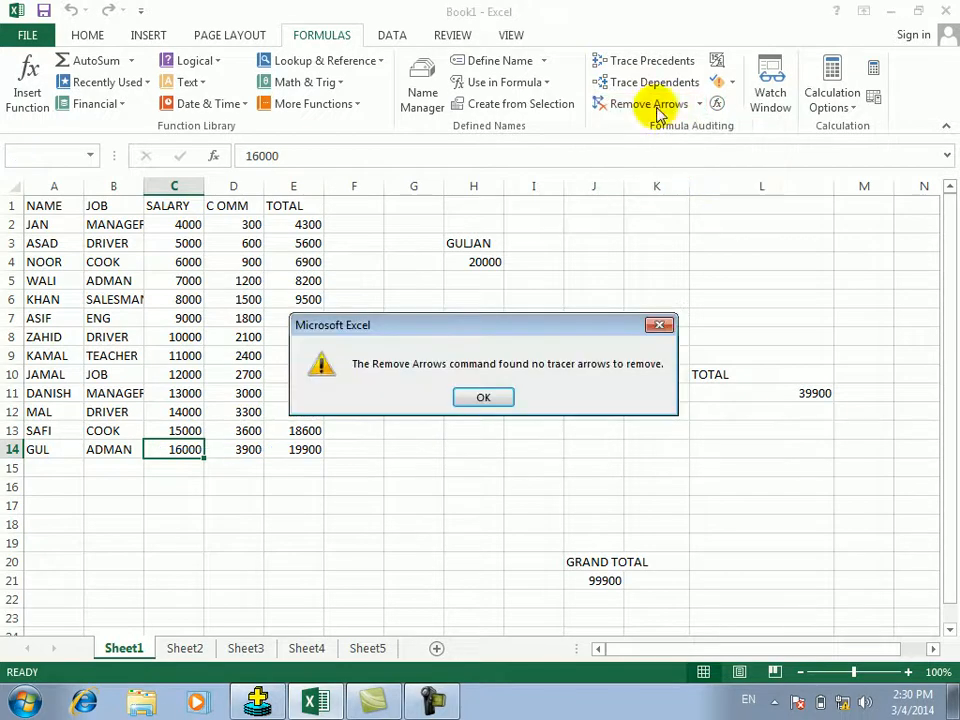
pyautogui.click(483, 397)
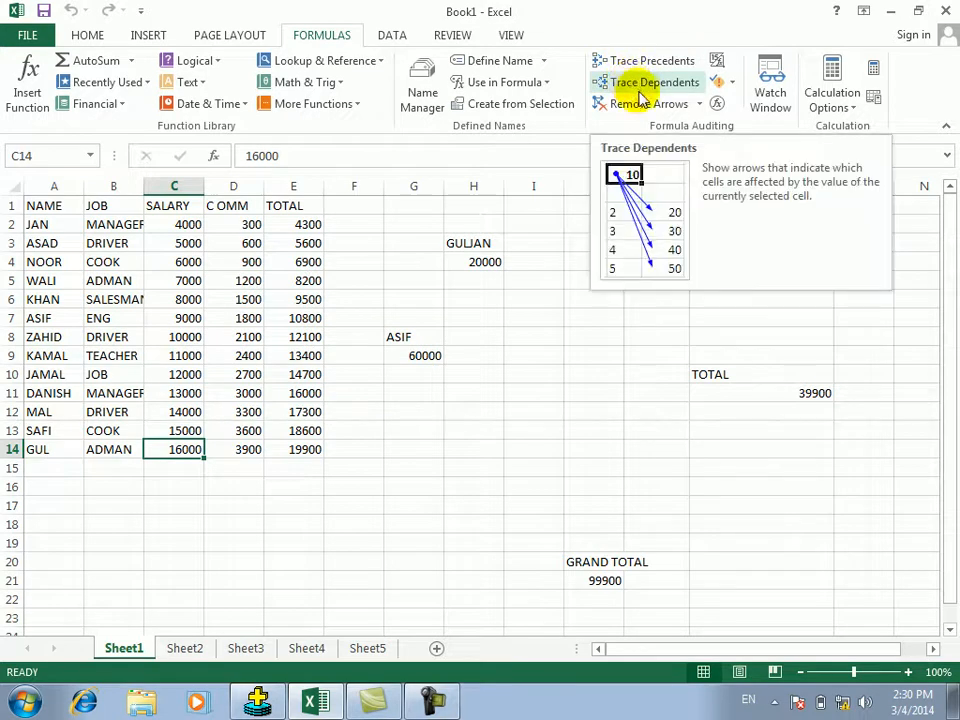
pyautogui.click(699, 105)
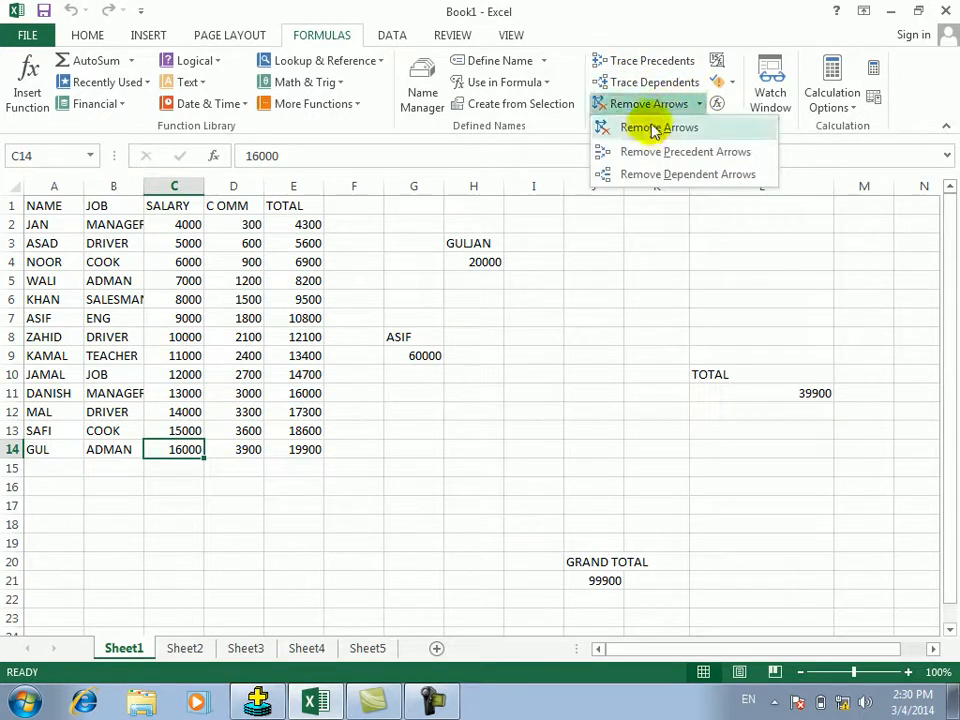
pyautogui.click(549, 210)
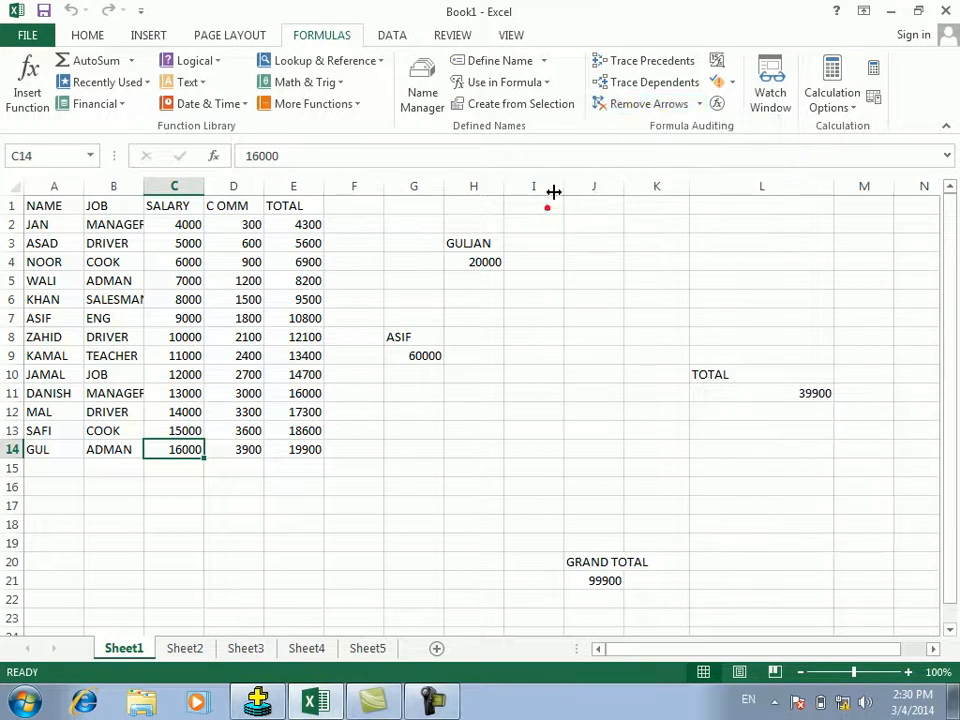
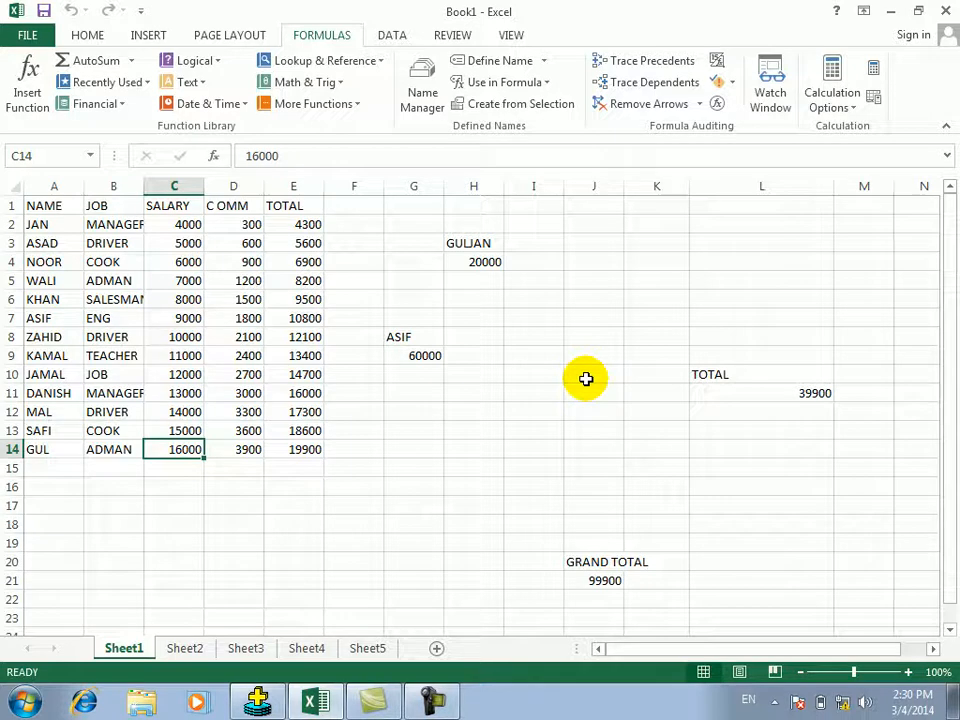
# Step: Enter the formula =J21+Sheet2!A1 in cell G16 of Sheet1
pyautogui.click(437, 488)
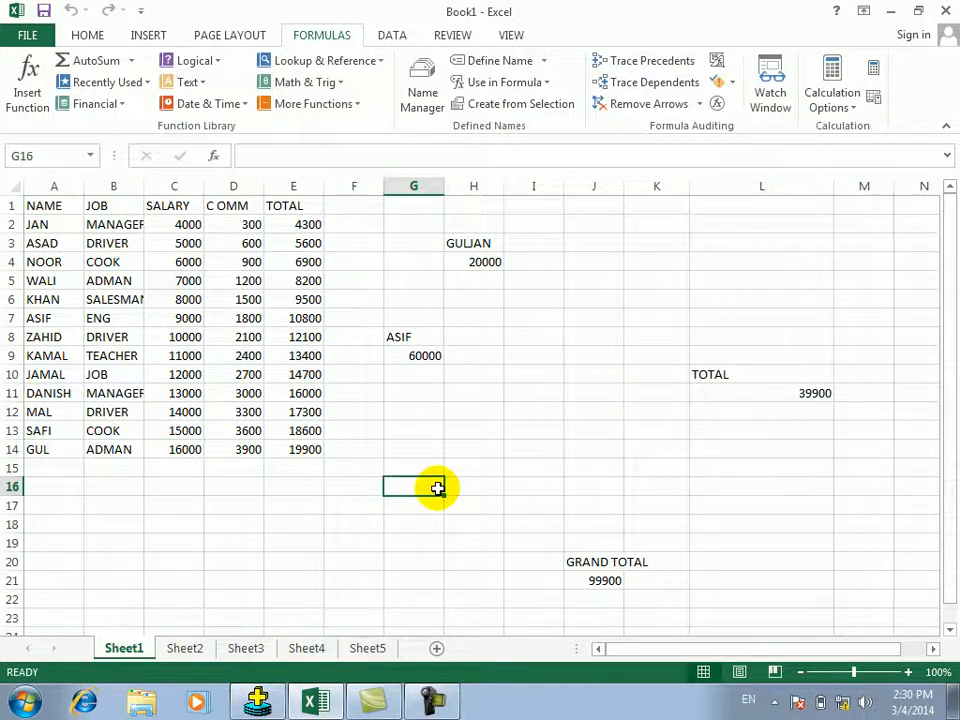
pyautogui.write('0')
pyautogui.press('BackSpace')
pyautogui.write('=')
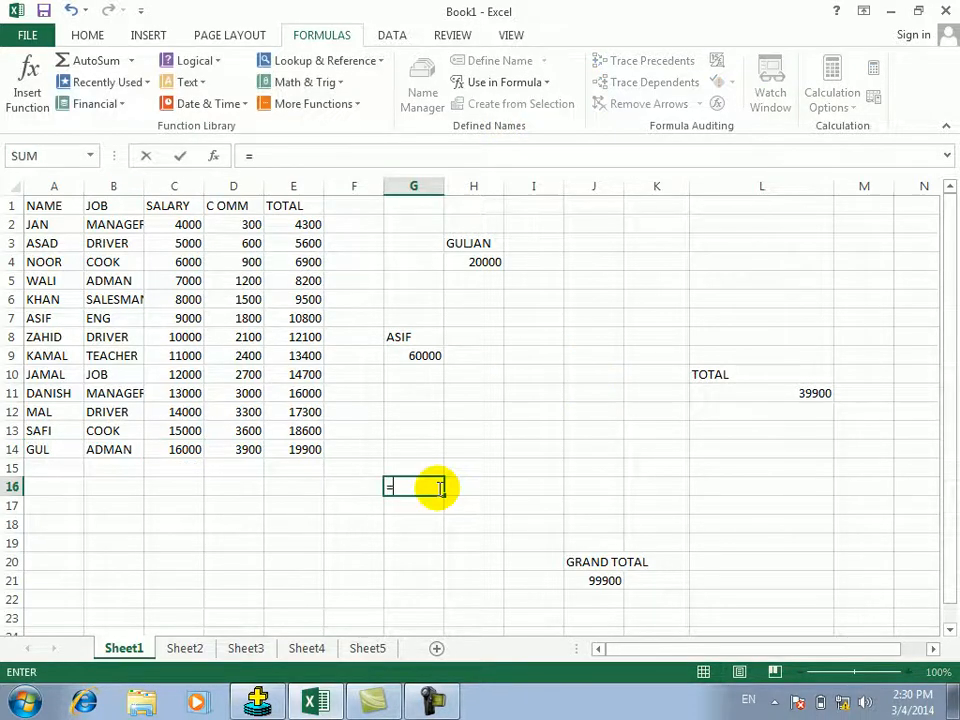
pyautogui.click(604, 586)
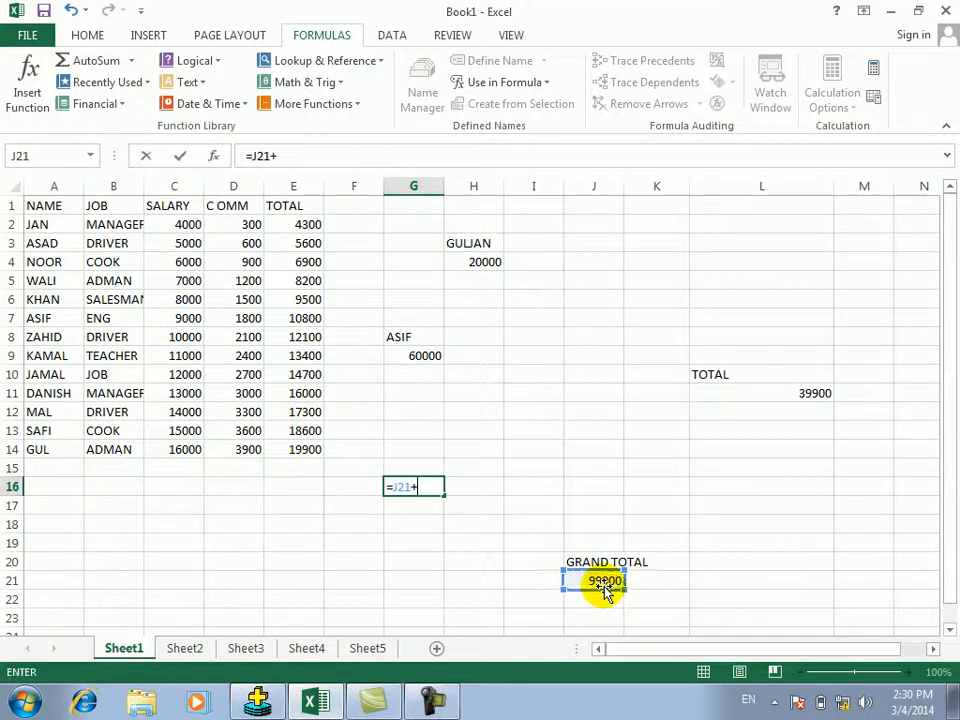
pyautogui.click(185, 648)
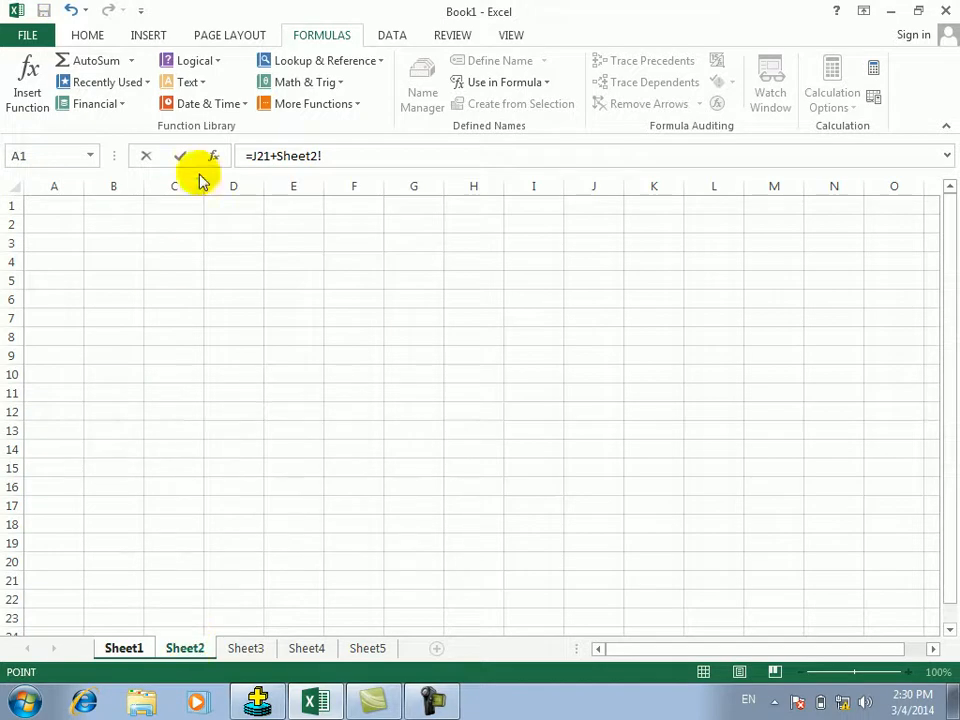
pyautogui.click(60, 207)
pyautogui.press('Return')
# Step: Enter the number 213213 in cell A1 of Sheet2
pyautogui.click(183, 649)
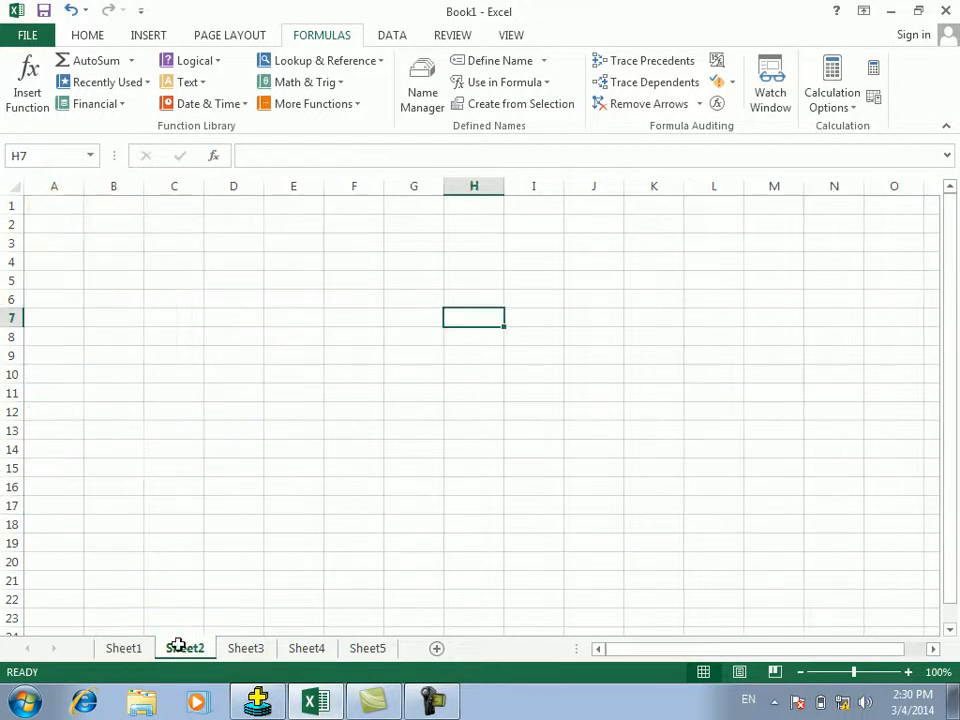
pyautogui.click(50, 212)
pyautogui.write('21321')
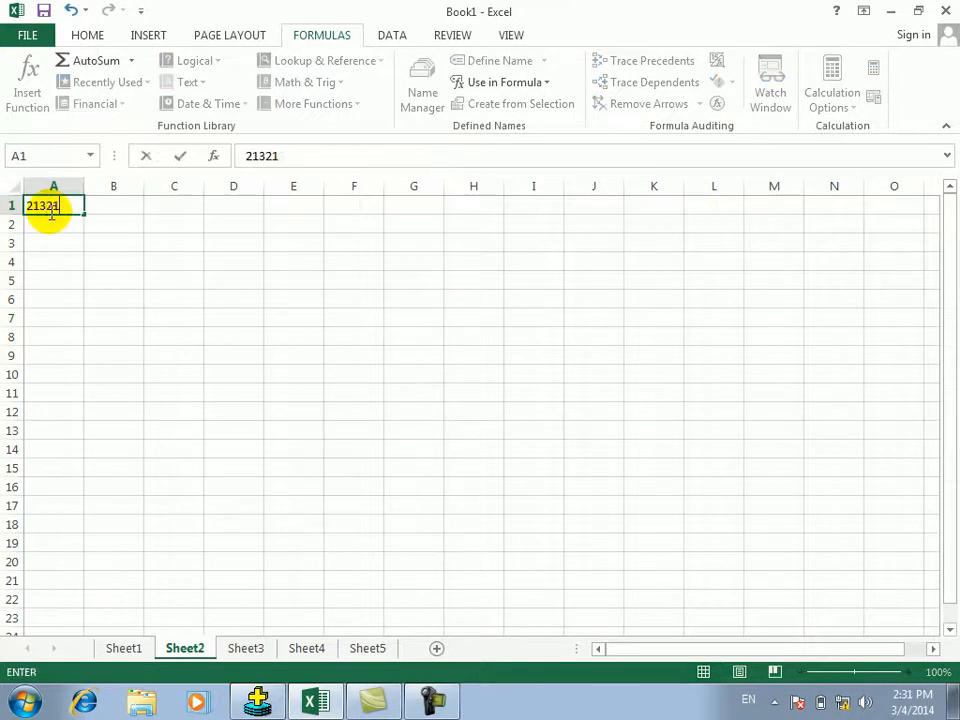
pyautogui.write('3')
pyautogui.press('Return')
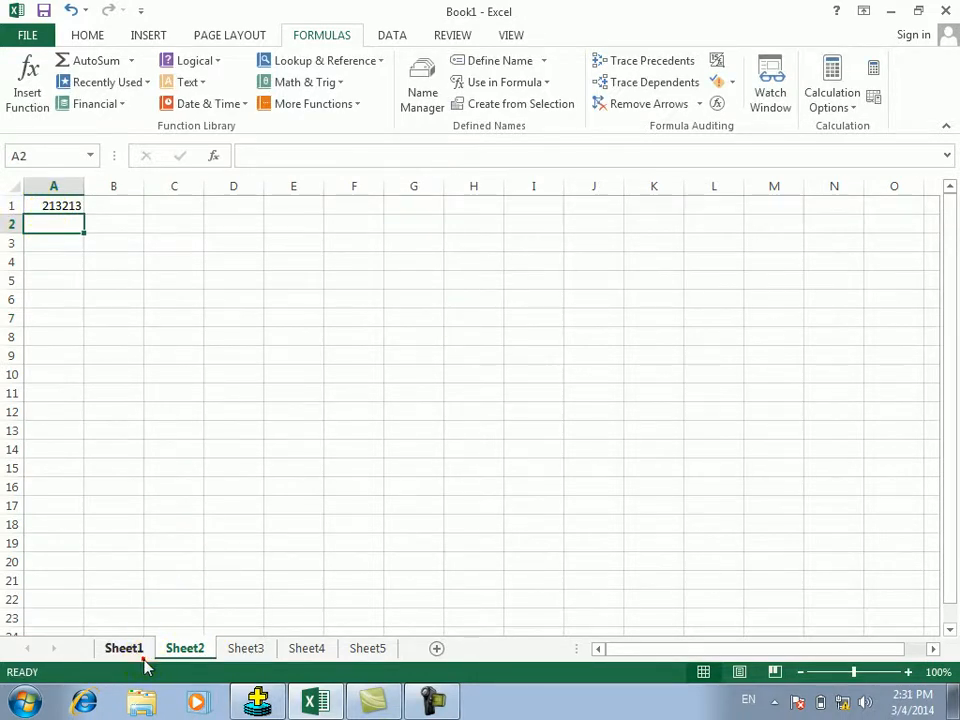
# Step: Trace the precedents of G16 in Sheet1 through two levels, including its reference to the other sheet
pyautogui.click(135, 655)
pyautogui.click(420, 486)
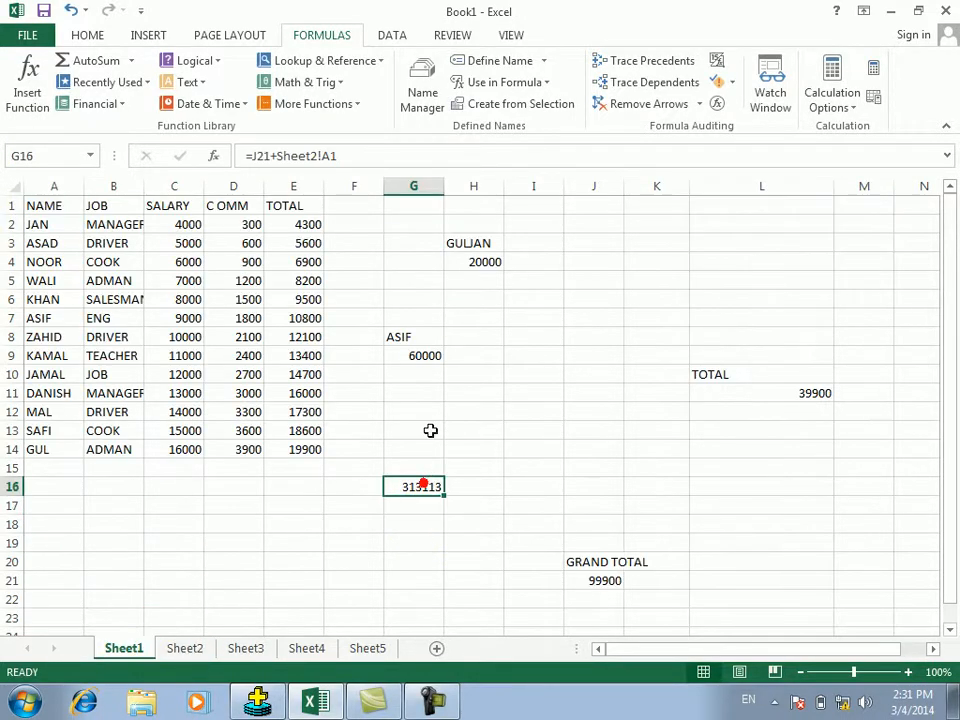
pyautogui.click(656, 60)
pyautogui.click(656, 60)
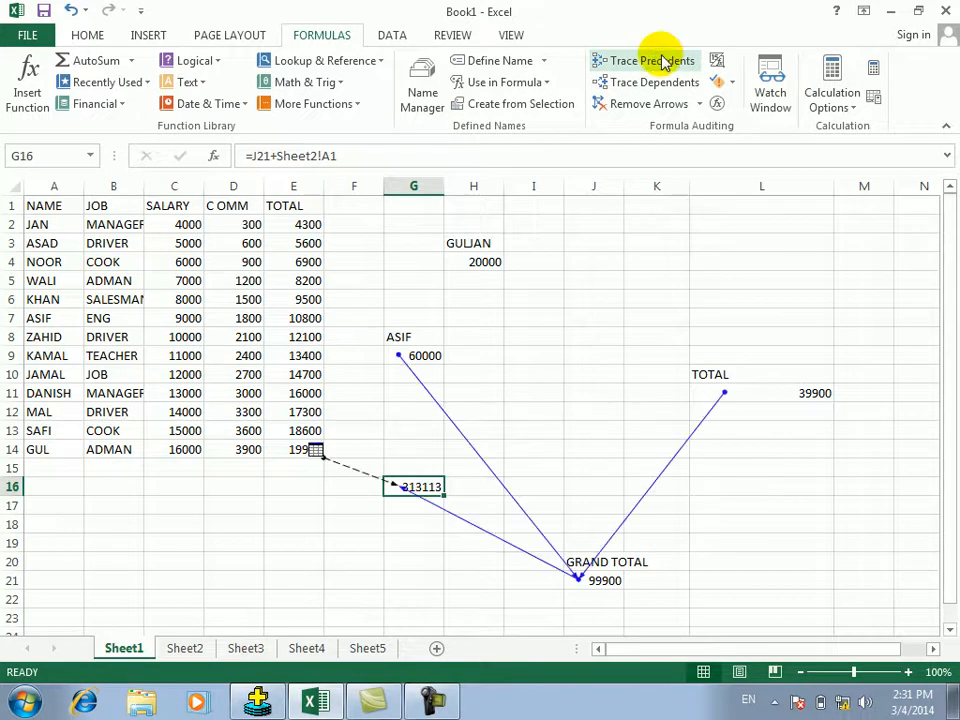
# Step: Remove all tracer arrows from Sheet1
pyautogui.click(303, 500)
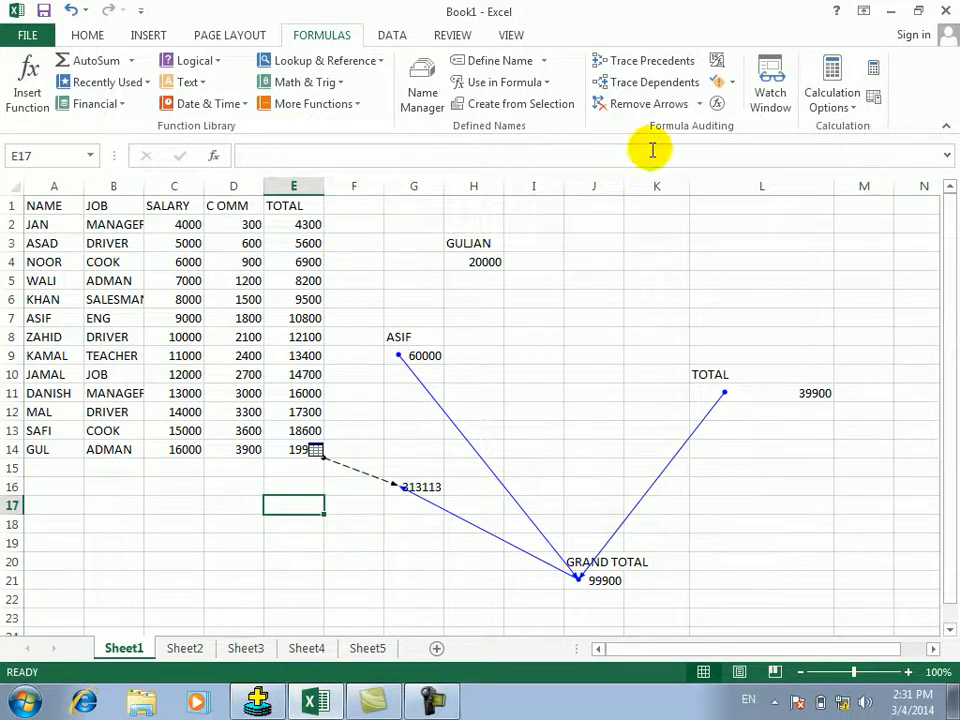
pyautogui.click(630, 105)
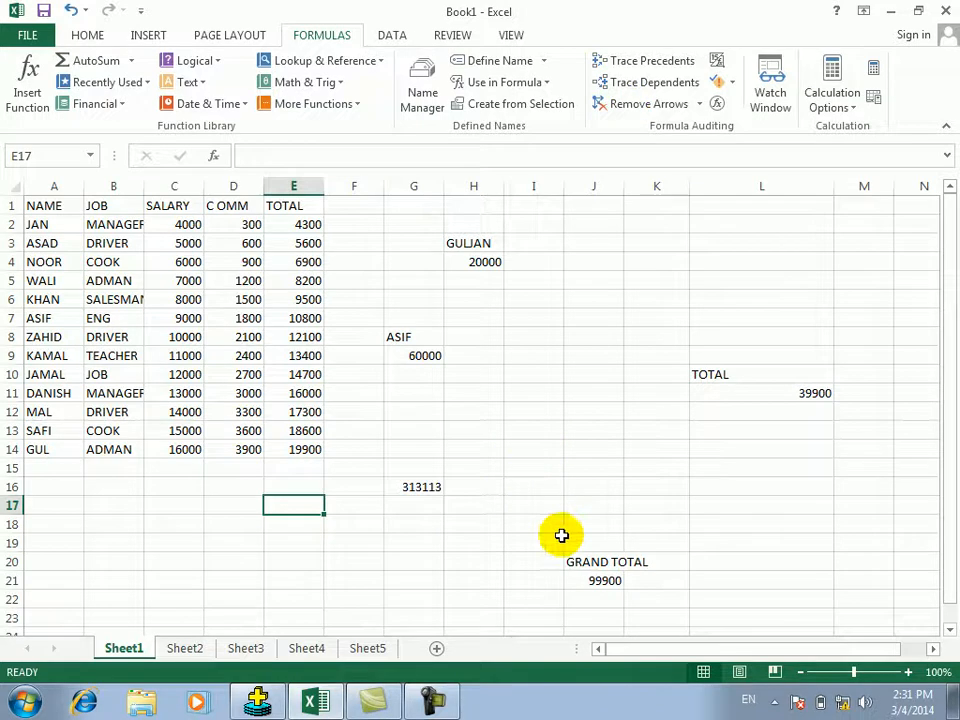
pyautogui.click(544, 428)
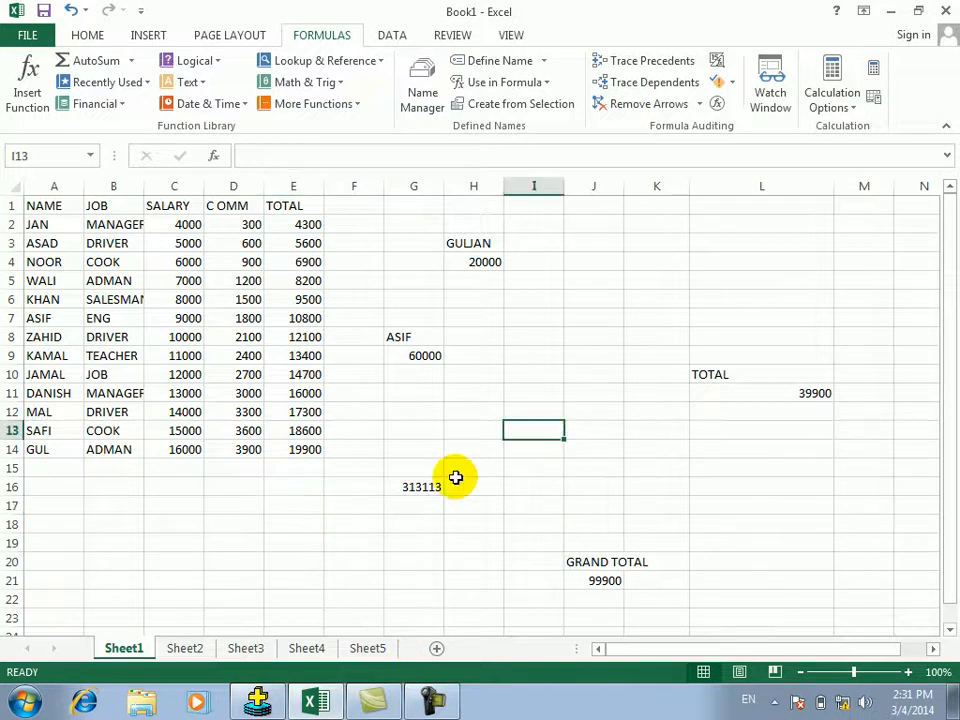
# Step: Create a new blank workbook
pyautogui.hotkey('ctrl', 'n')
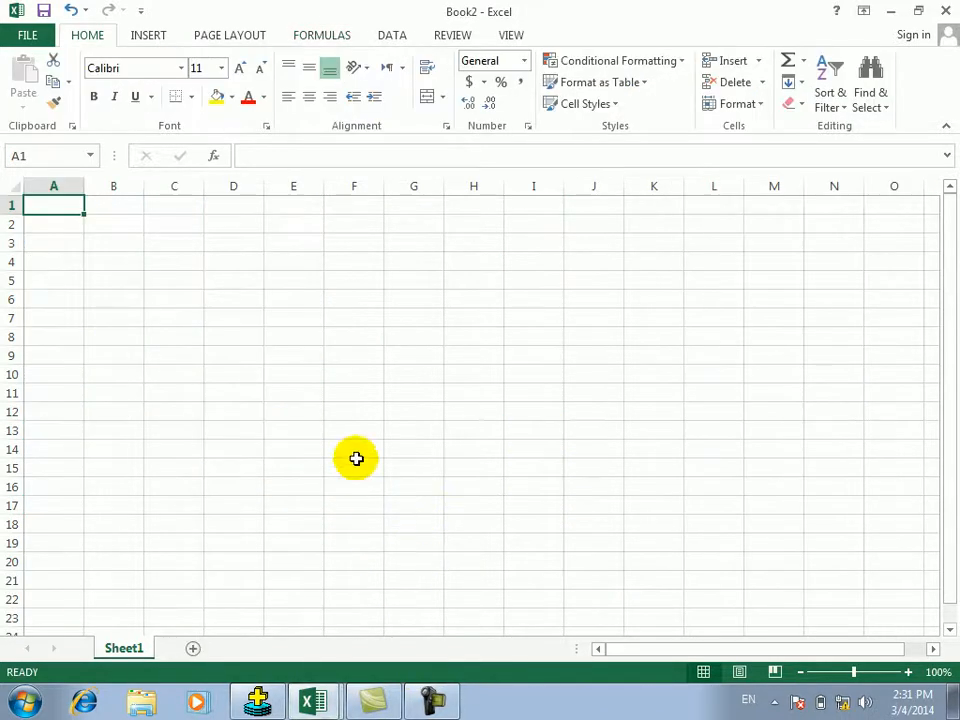
pyautogui.click(295, 352)
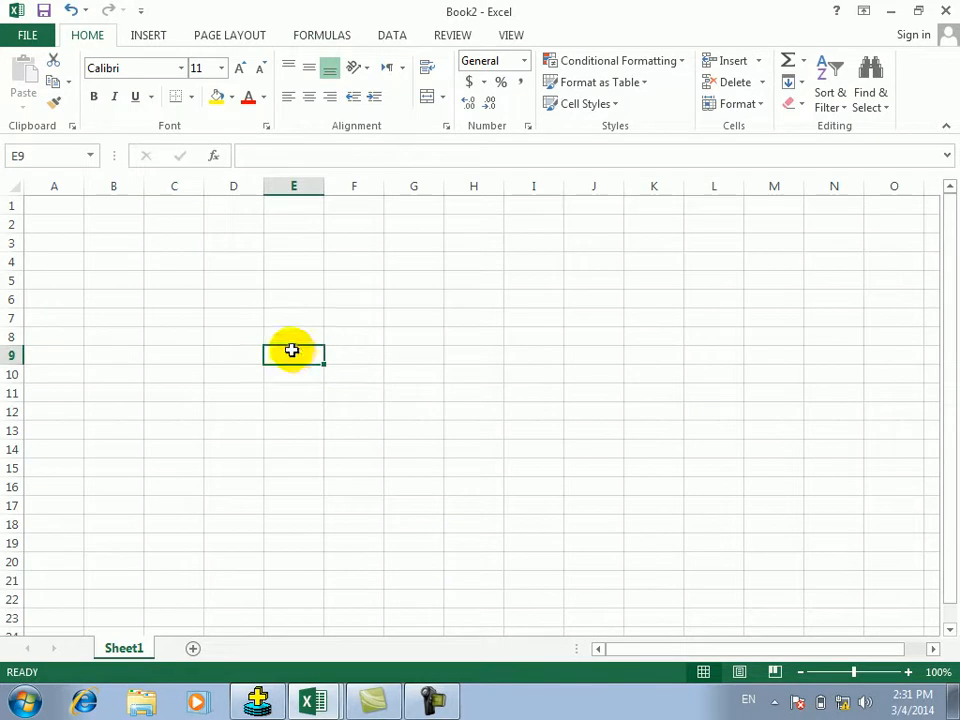
pyautogui.click(128, 254)
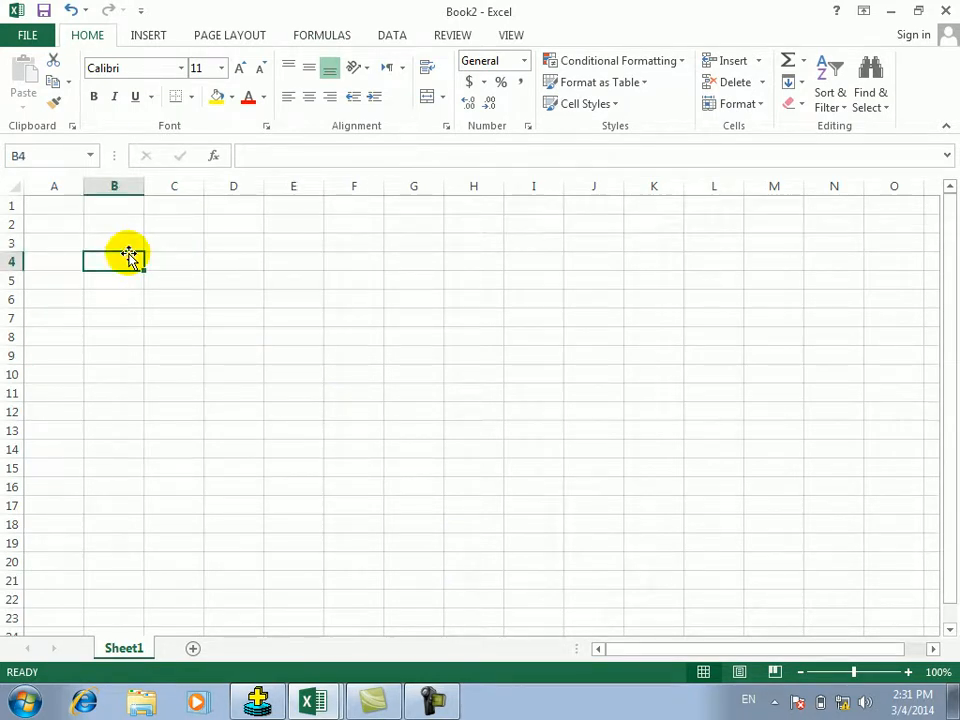
pyautogui.write('==')
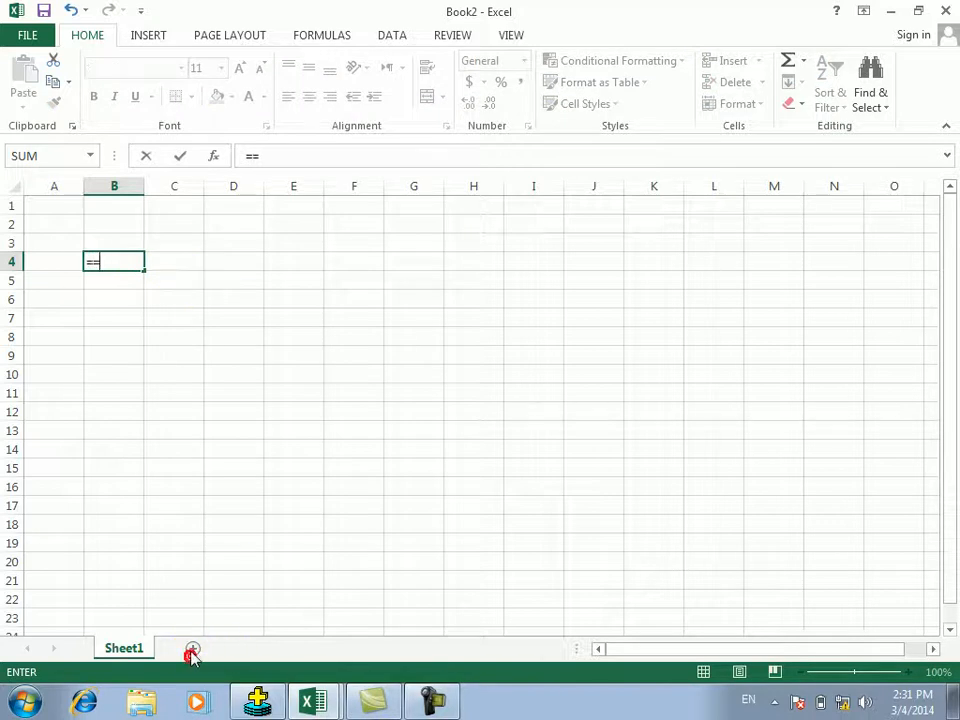
pyautogui.click(259, 482)
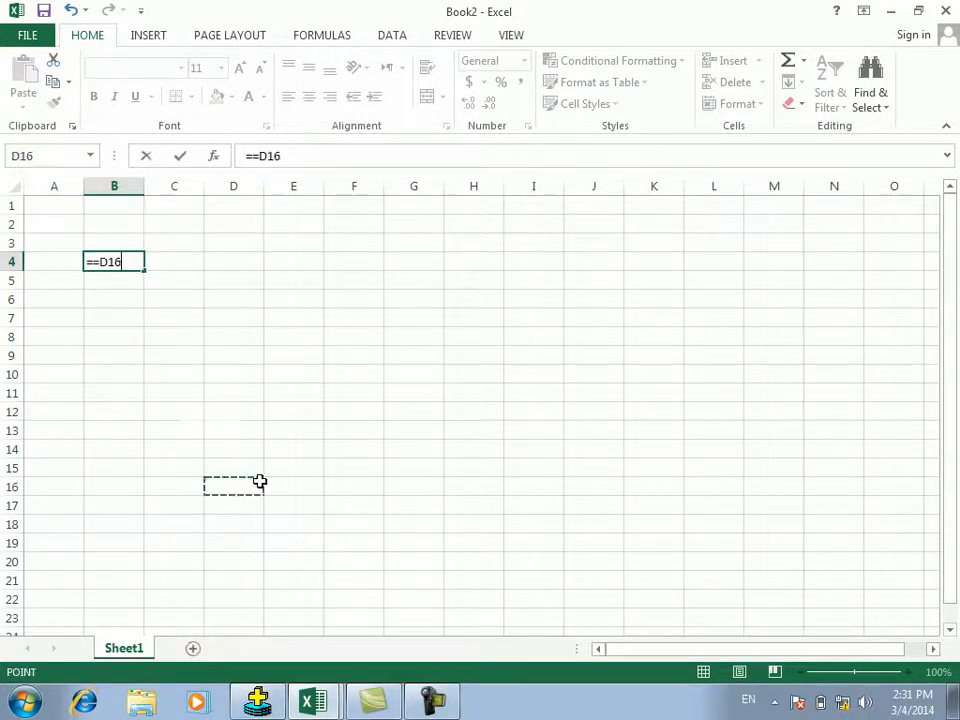
pyautogui.press('BackSpace')
pyautogui.press('BackSpace')
pyautogui.press('BackSpace')
pyautogui.press('BackSpace')
pyautogui.press('BackSpace')
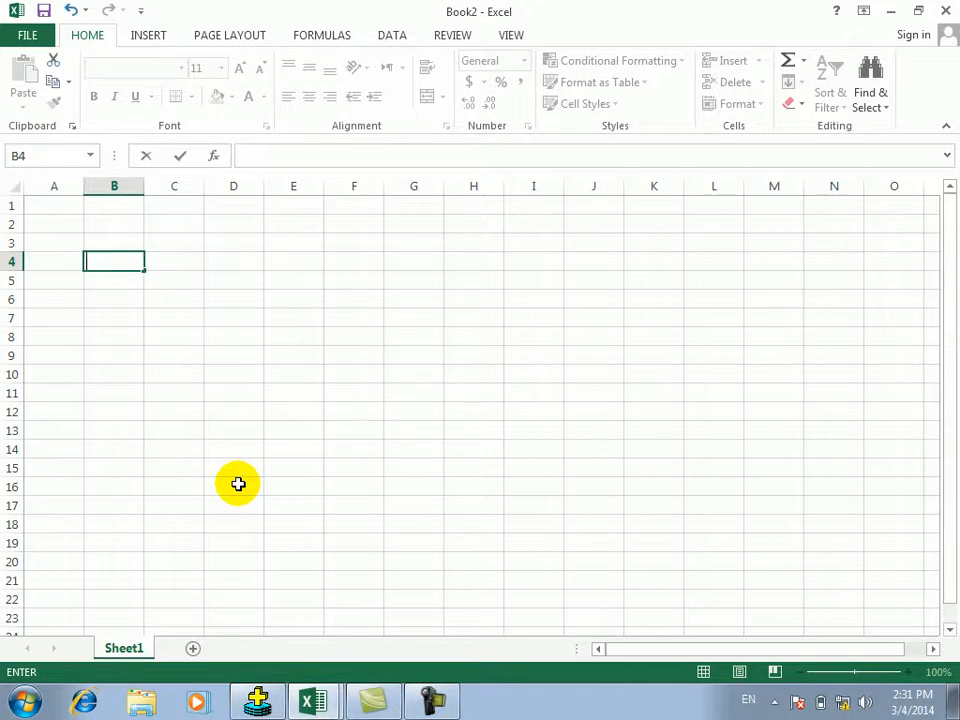
pyautogui.click(238, 484)
# Step: Add a second worksheet to the new workbook
pyautogui.click(193, 648)
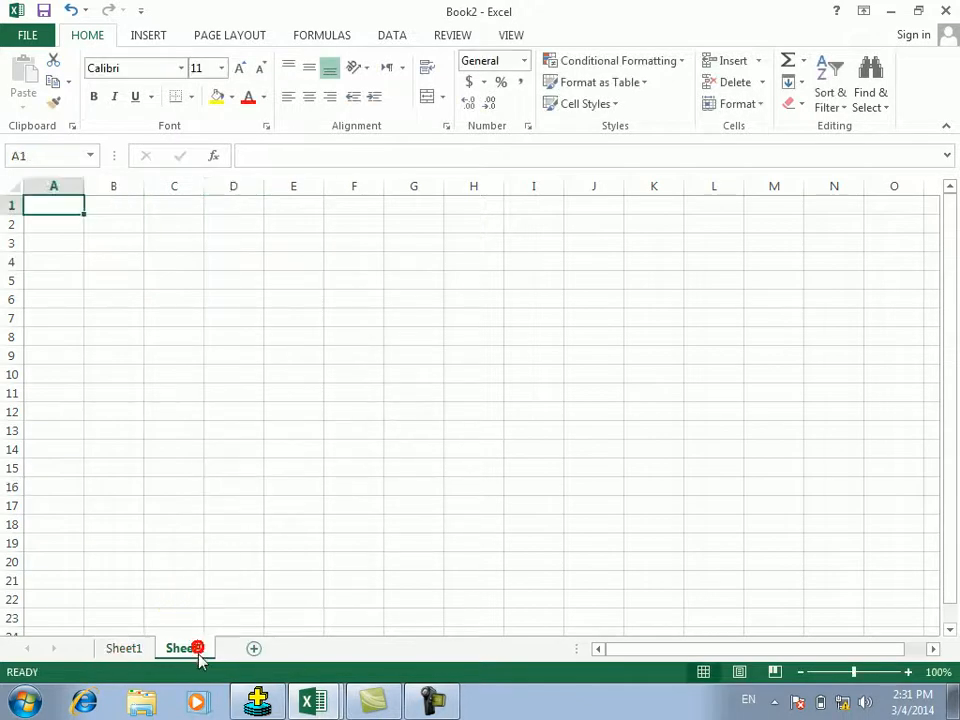
# Step: Enter 10000 in cell E5 of Sheet1 in the new workbook
pyautogui.click(121, 650)
pyautogui.click(289, 275)
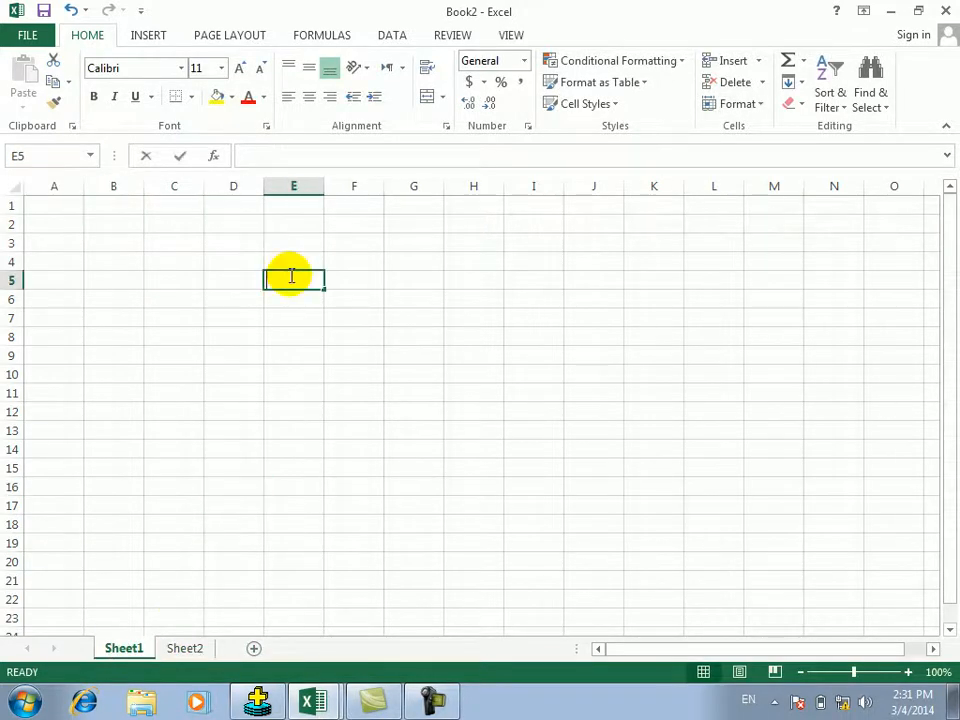
pyautogui.write('10000')
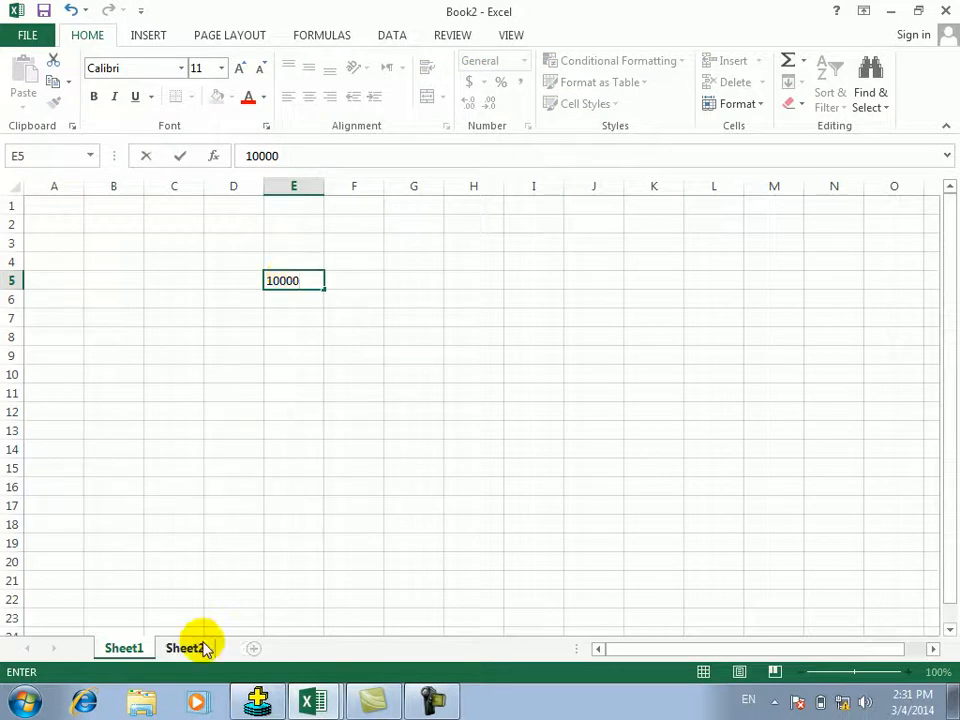
# Step: Try to enter a formula in cell F14 of Sheet2 that links to cell G9 on Sheet1 of Book1
pyautogui.click(190, 645)
pyautogui.click(331, 445)
pyautogui.write('=')
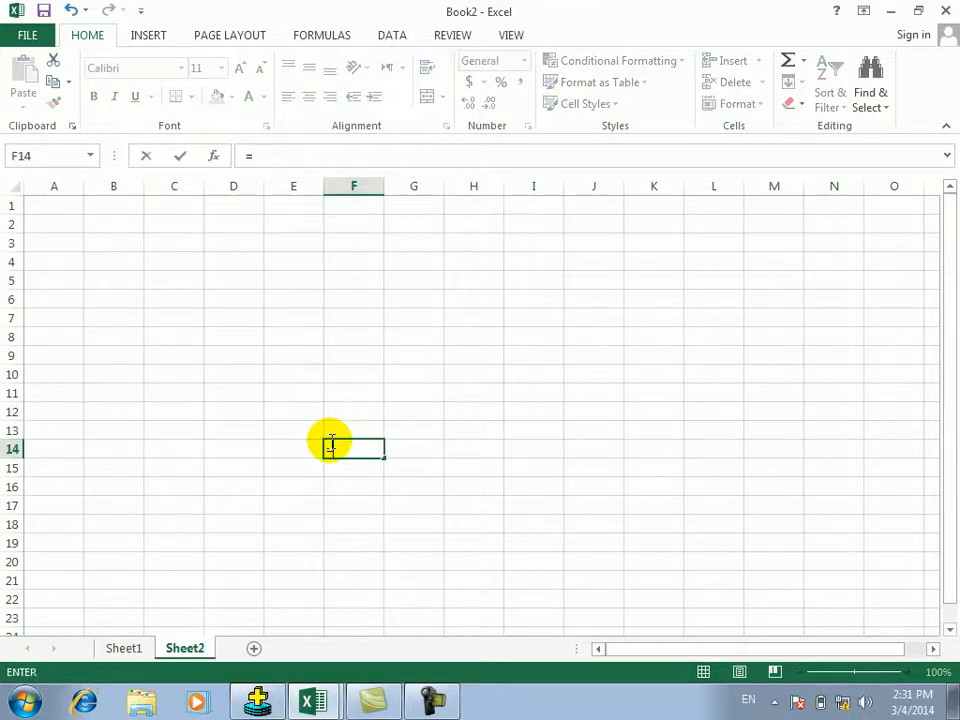
pyautogui.click(124, 647)
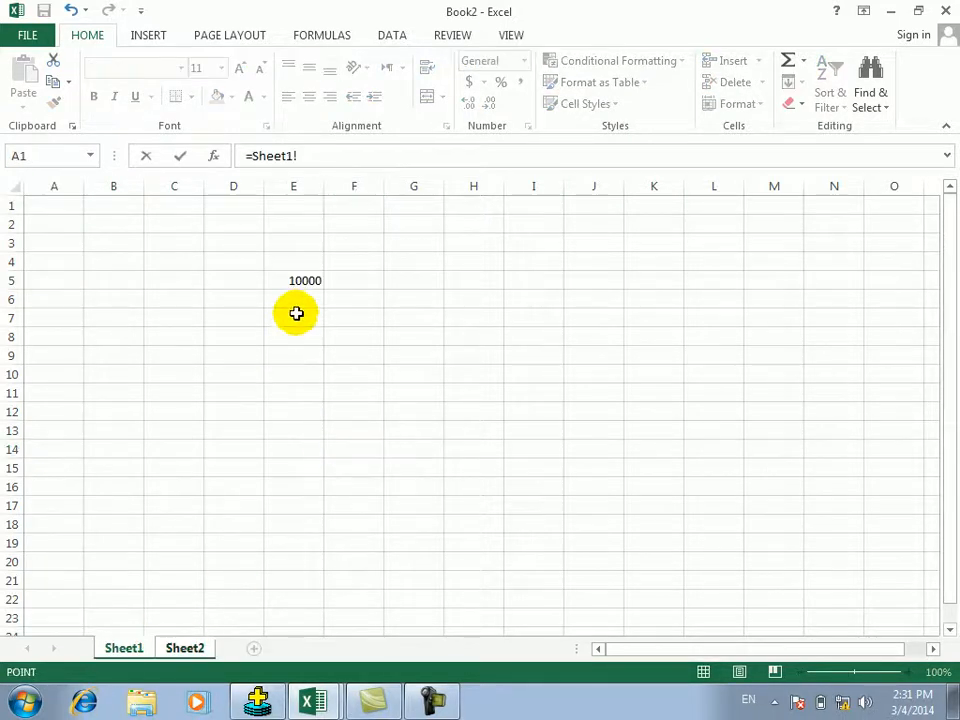
pyautogui.click(300, 282)
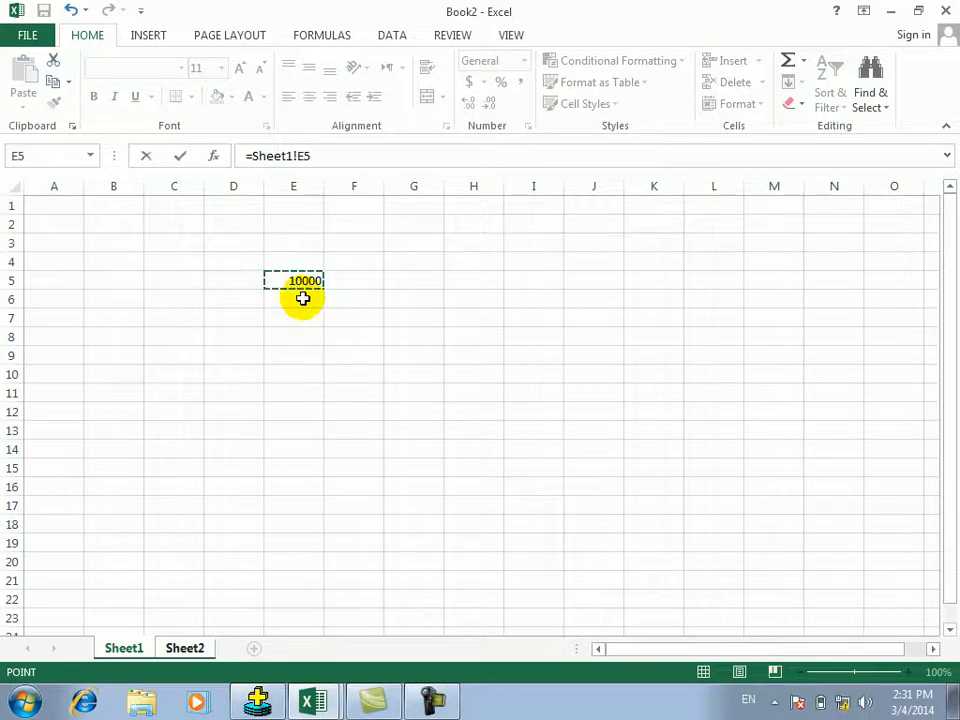
pyautogui.click(306, 705)
pyautogui.click(314, 630)
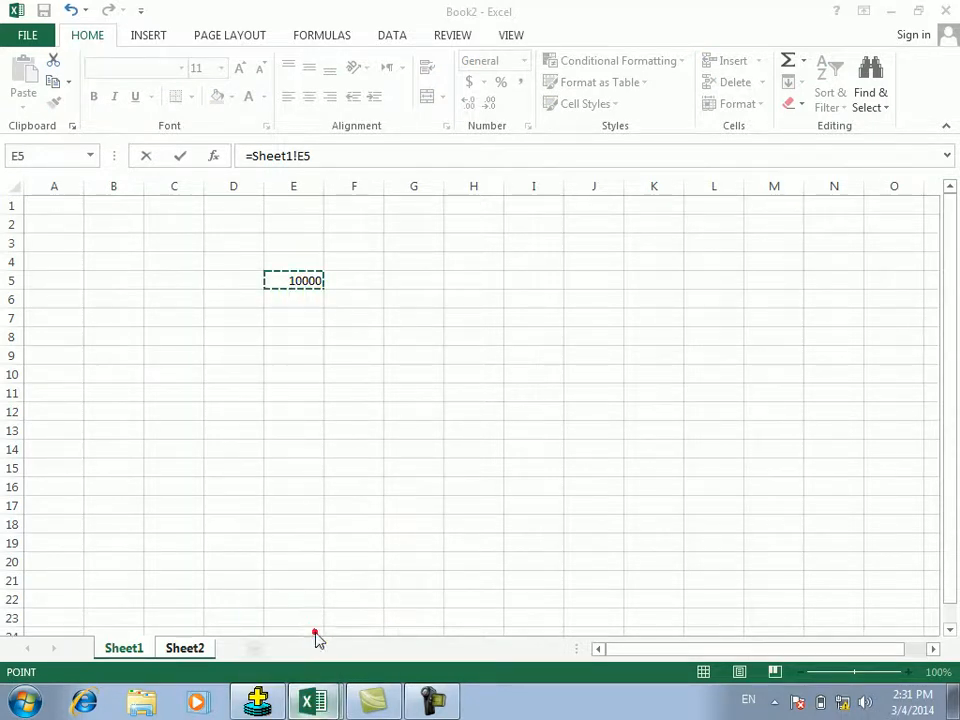
pyautogui.click(413, 354)
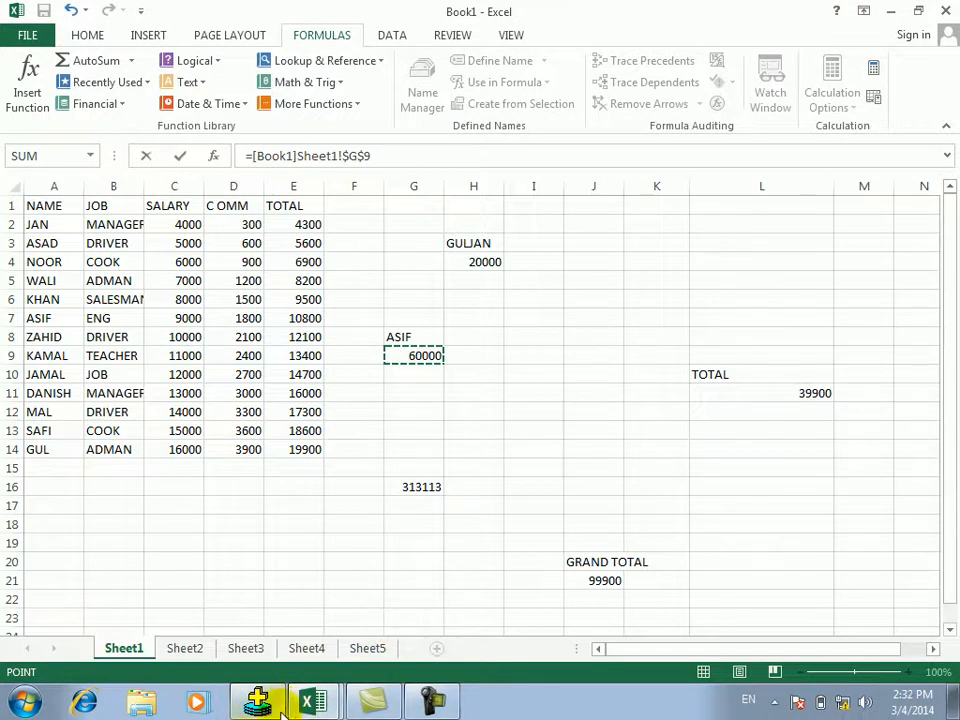
pyautogui.moveTo(308, 700)
pyautogui.click(311, 660)
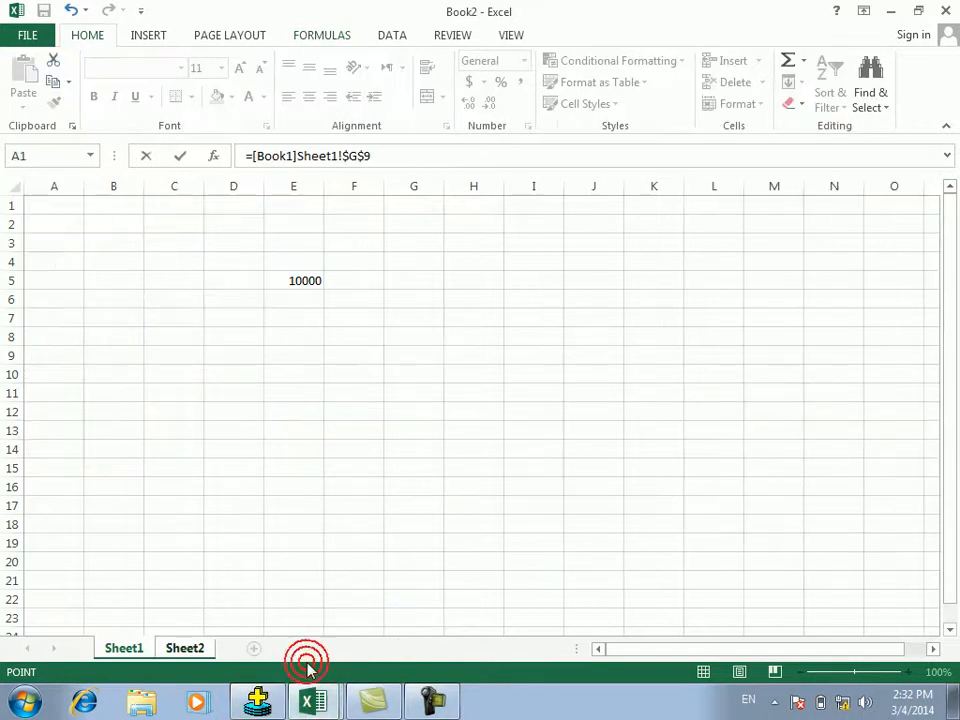
pyautogui.click(184, 648)
pyautogui.press('Return')
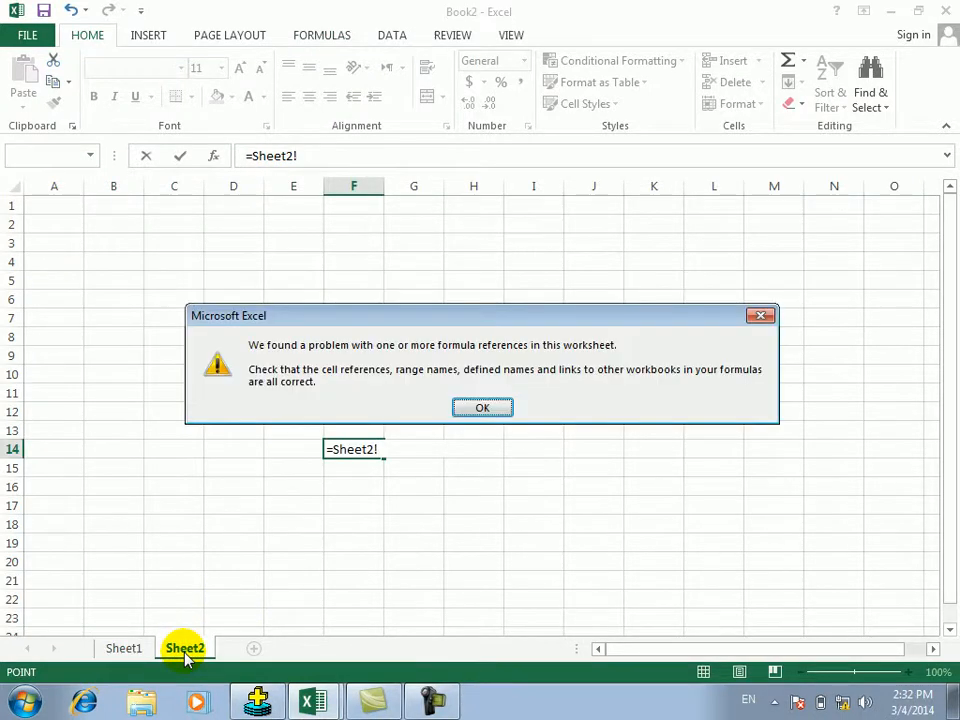
pyautogui.press('Return')
pyautogui.press('Return')
pyautogui.press('Return')
pyautogui.press('BackSpace')
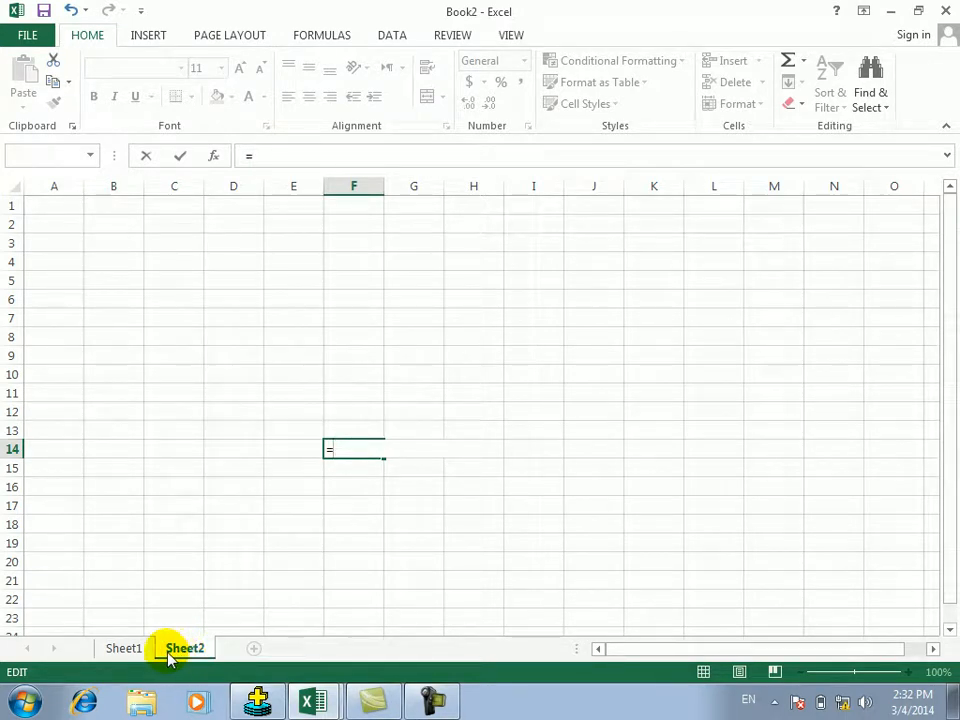
pyautogui.click(126, 650)
pyautogui.click(372, 412)
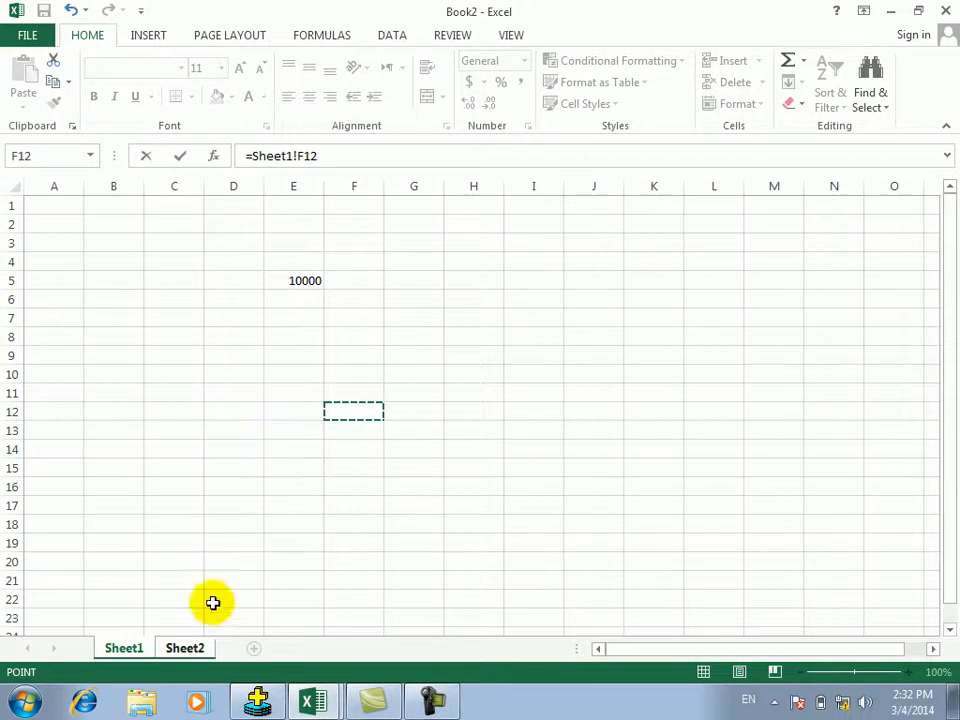
pyautogui.click(186, 648)
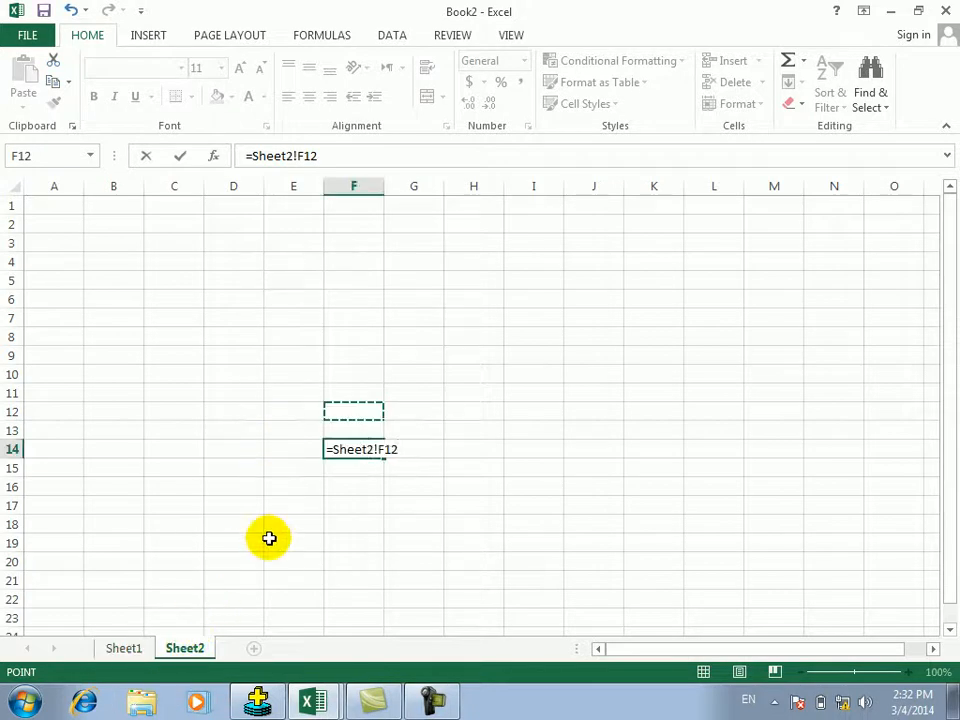
pyautogui.press('BackSpace')
pyautogui.press('BackSpace')
pyautogui.press('BackSpace')
pyautogui.press('BackSpace')
pyautogui.press('BackSpace')
pyautogui.press('BackSpace')
pyautogui.press('BackSpace')
pyautogui.press('BackSpace')
pyautogui.press('BackSpace')
pyautogui.press('BackSpace')
pyautogui.press('BackSpace')
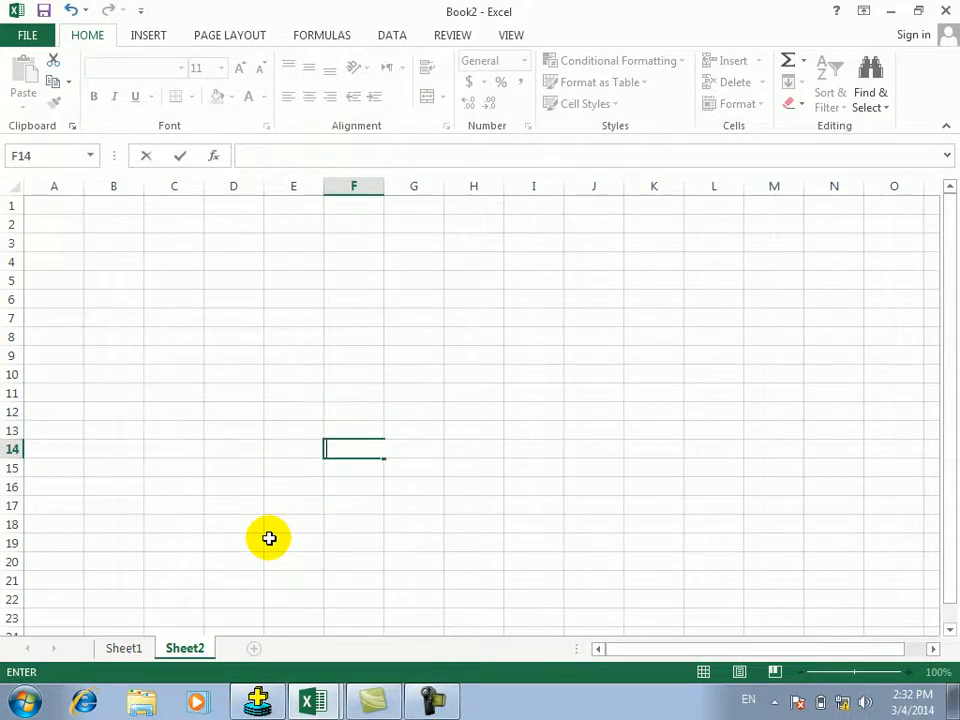
# Step: Enter the formula =Sheet2!E5+[Book1]Sheet1!$G$9 in cell D15 of Sheet2
pyautogui.click(229, 477)
pyautogui.write('=')
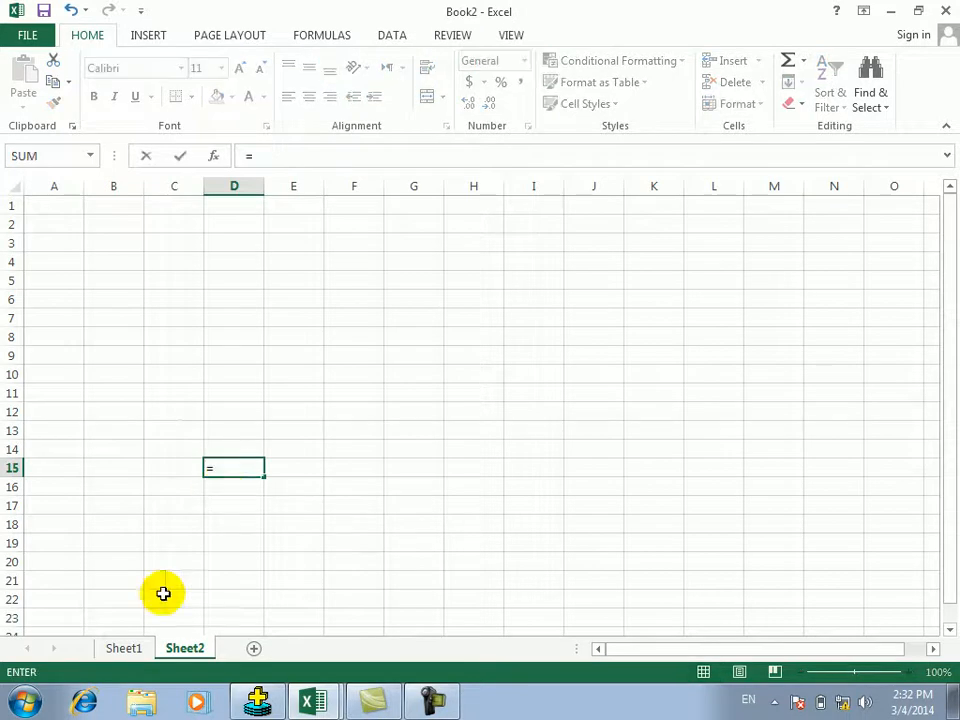
pyautogui.click(133, 643)
pyautogui.click(302, 280)
pyautogui.click(186, 652)
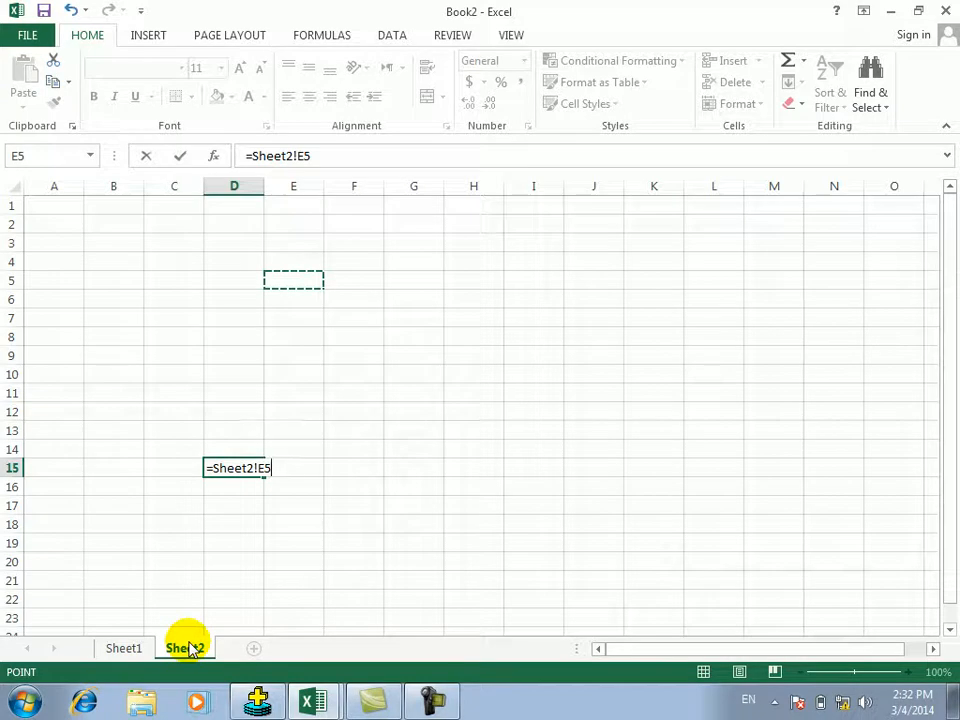
pyautogui.write('+')
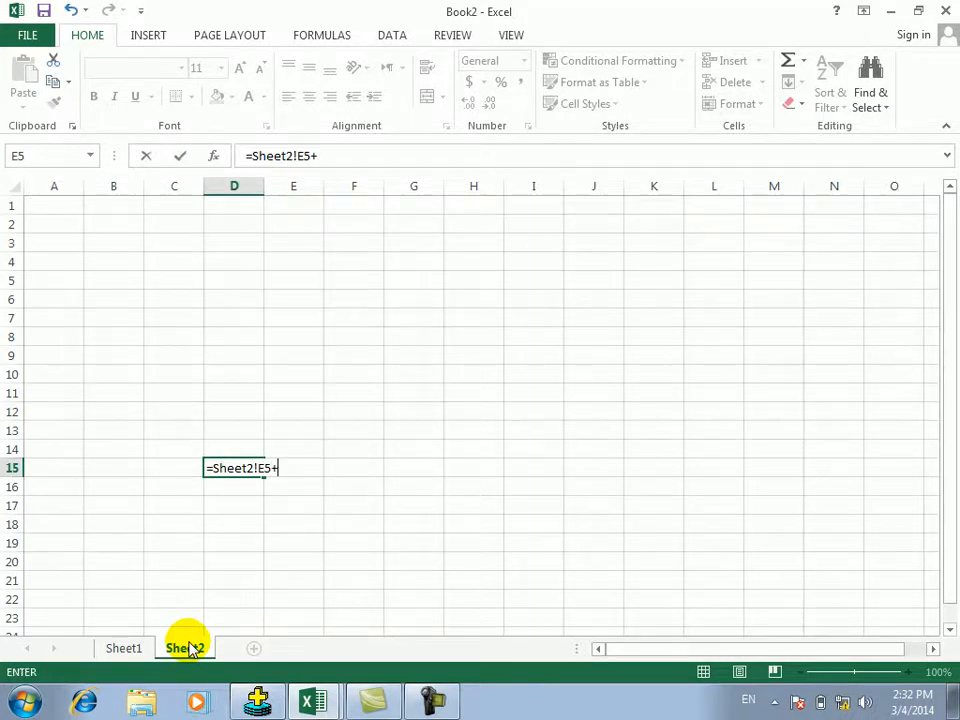
pyautogui.click(316, 702)
pyautogui.click(334, 629)
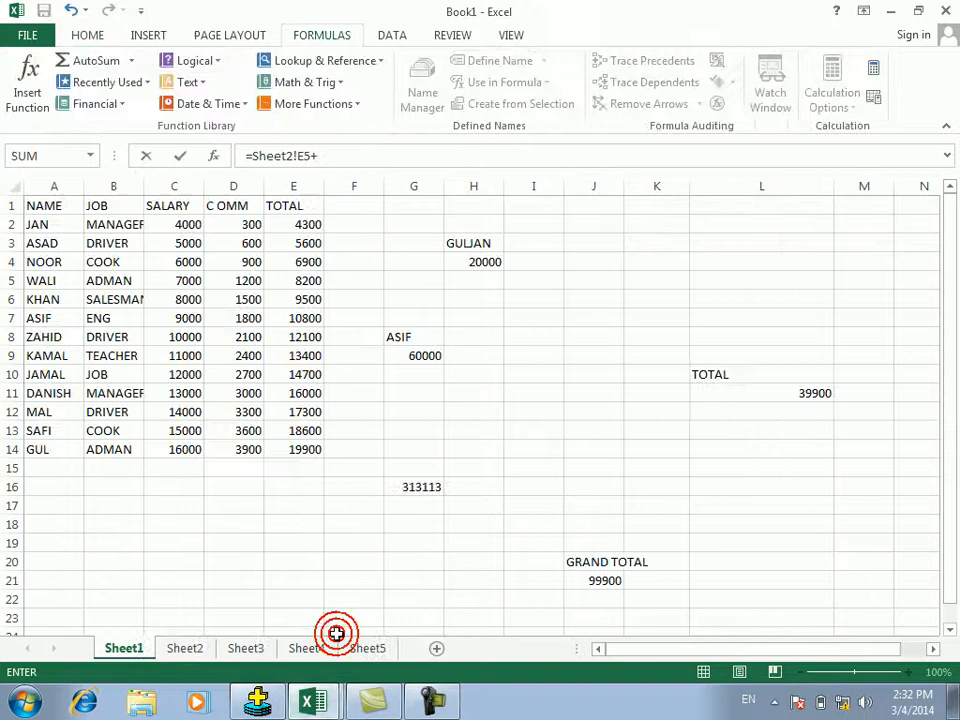
pyautogui.click(421, 357)
pyautogui.press('Return')
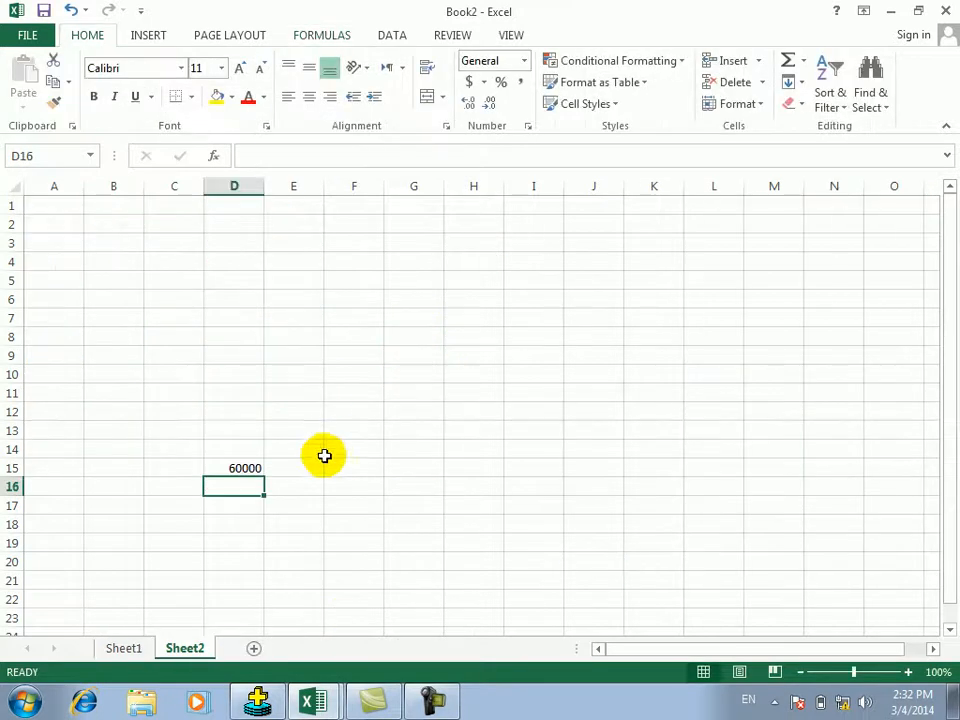
# Step: Trace the precedents of cell D15 in Sheet2, including its reference to the other workbook
pyautogui.click(252, 467)
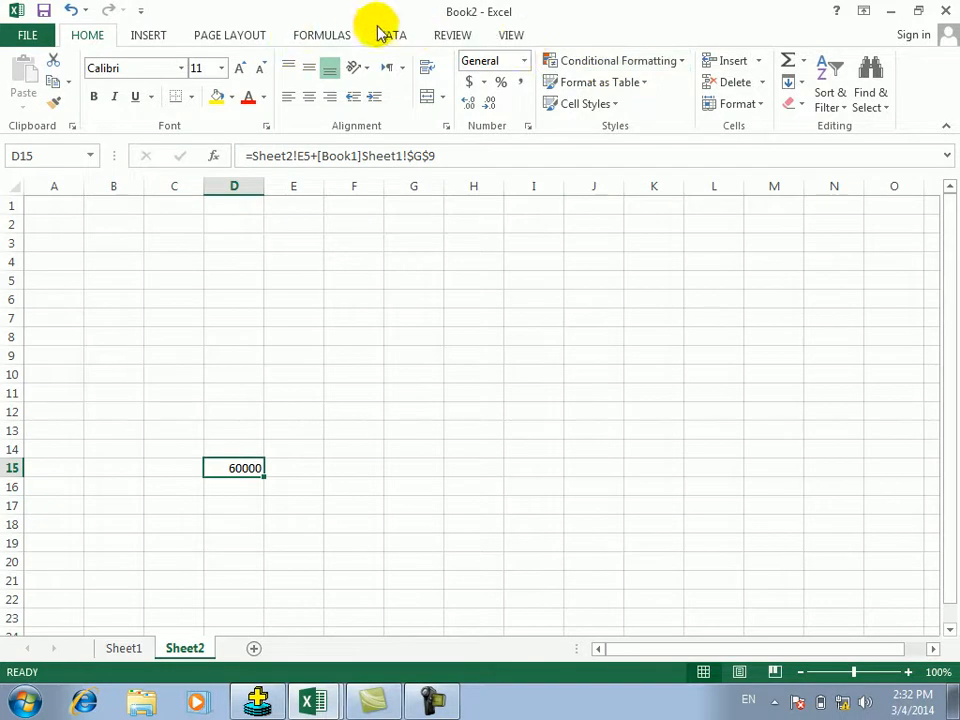
pyautogui.click(341, 36)
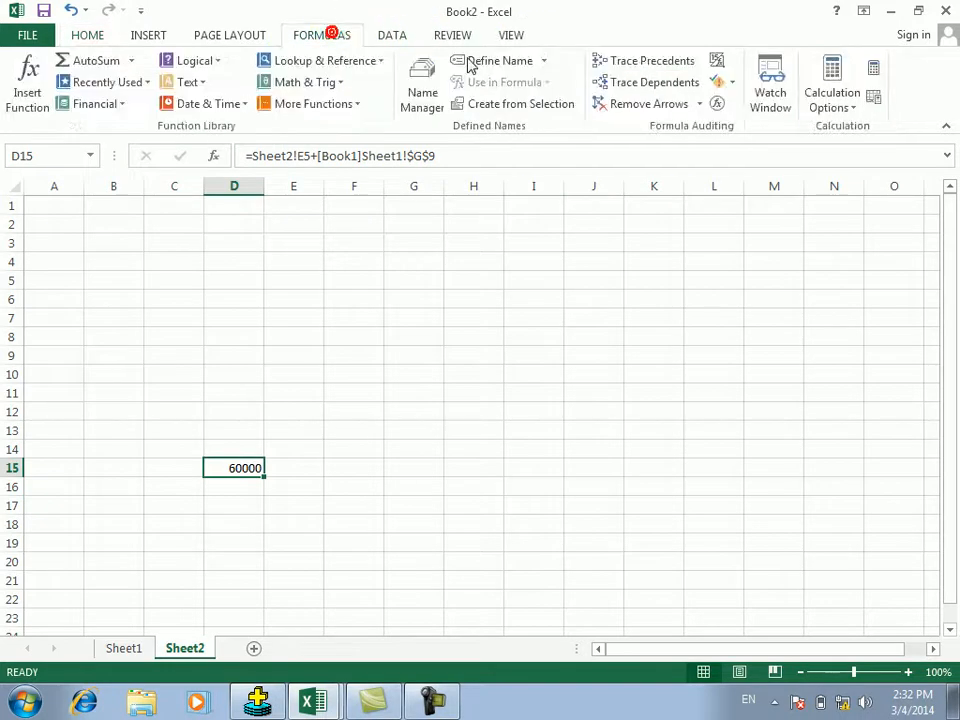
pyautogui.click(613, 64)
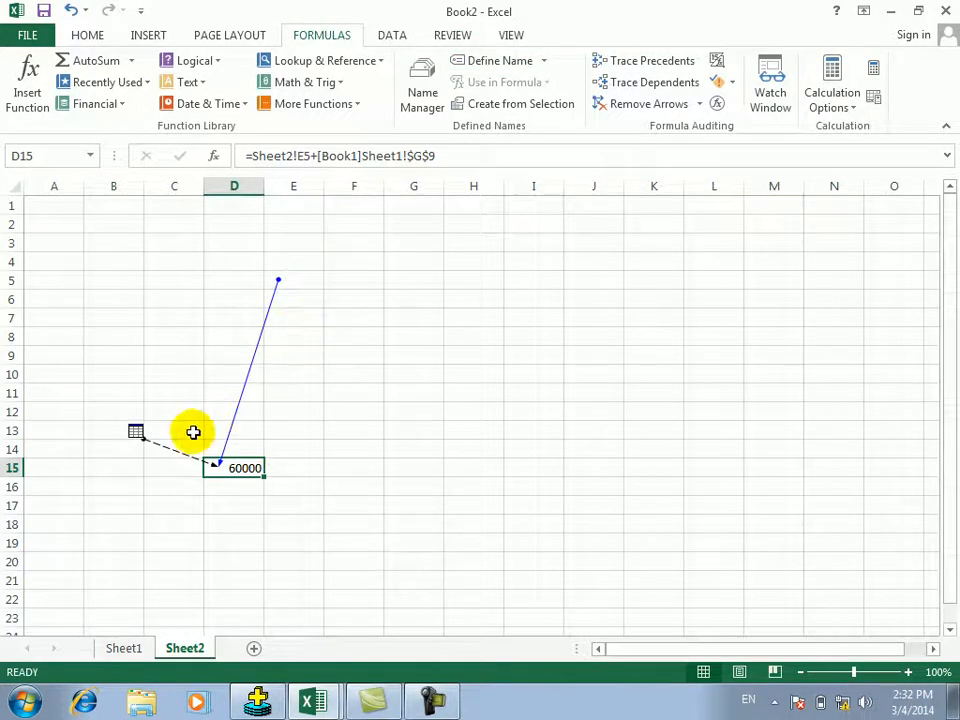
# Step: Try to open the external reference at the start of the dashed tracer arrow leading to D15
pyautogui.click(137, 432)
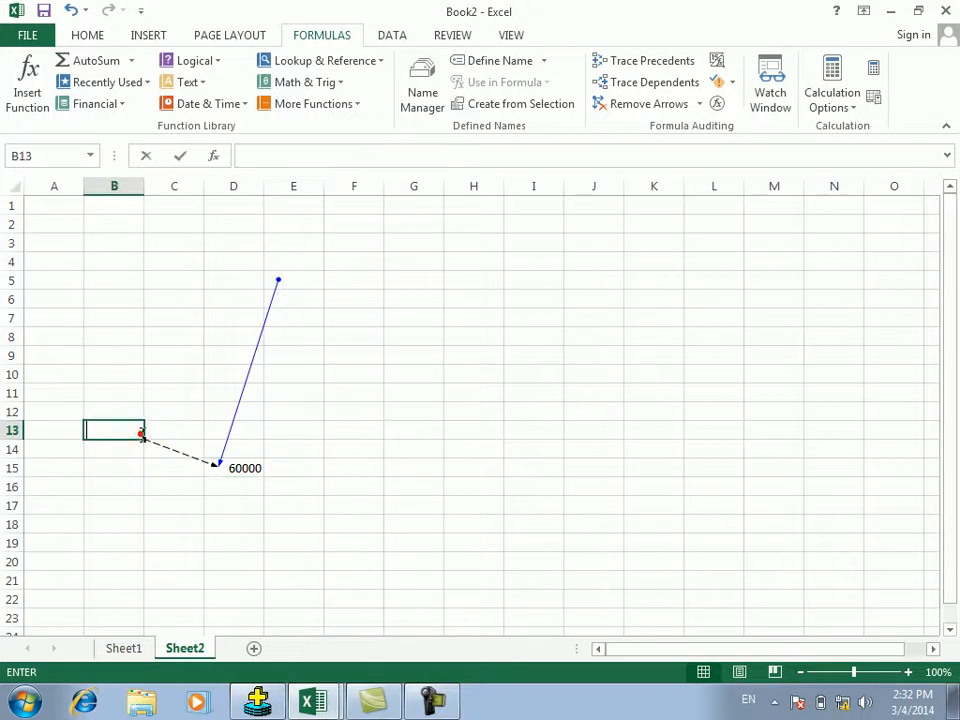
pyautogui.doubleClick(137, 432)
pyautogui.click(137, 468)
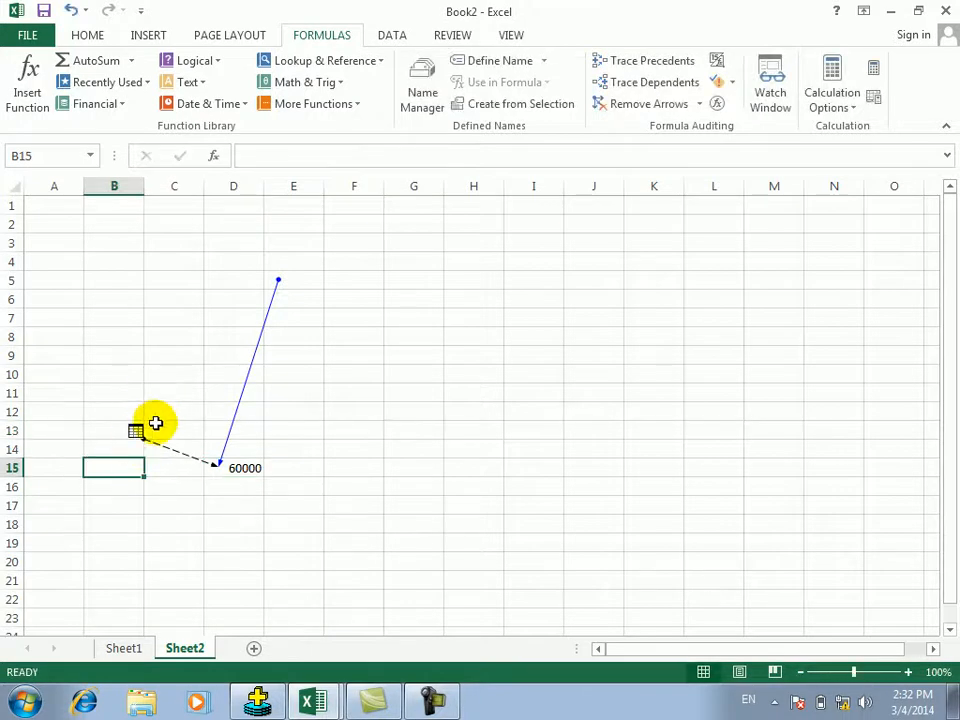
pyautogui.click(140, 436)
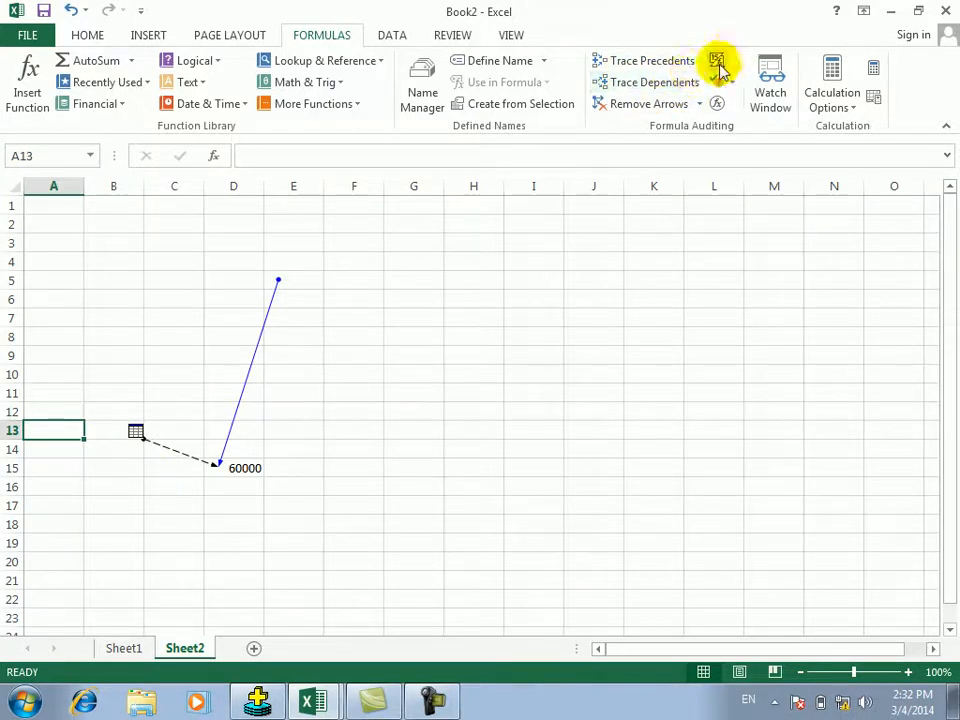
# Step: Close the Book2 workbook without saving its changes
pyautogui.click(588, 315)
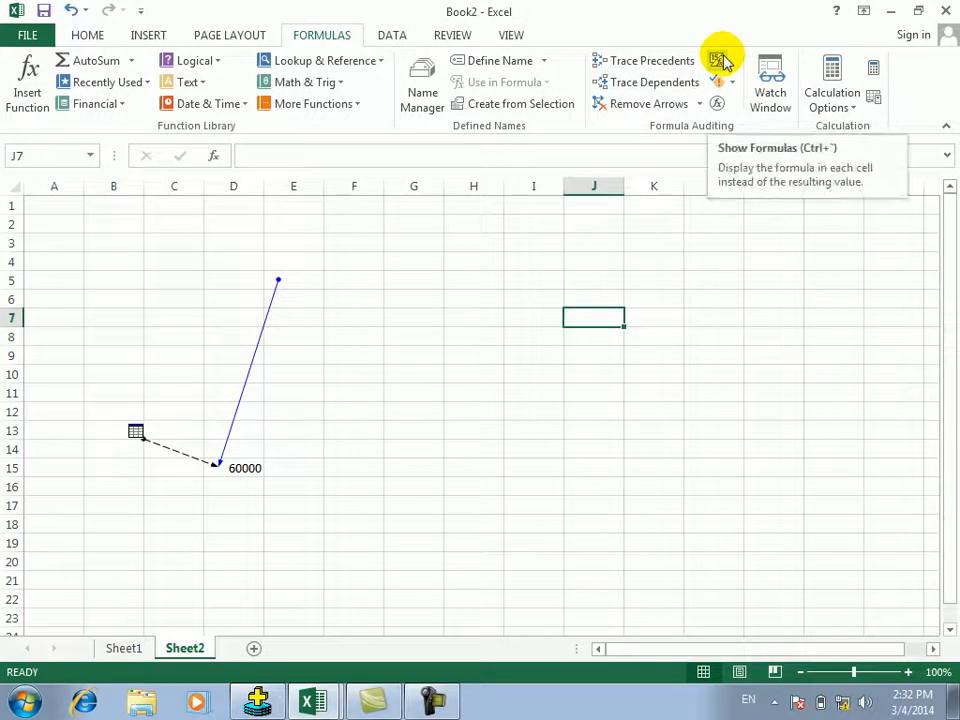
pyautogui.click(544, 428)
pyautogui.click(944, 10)
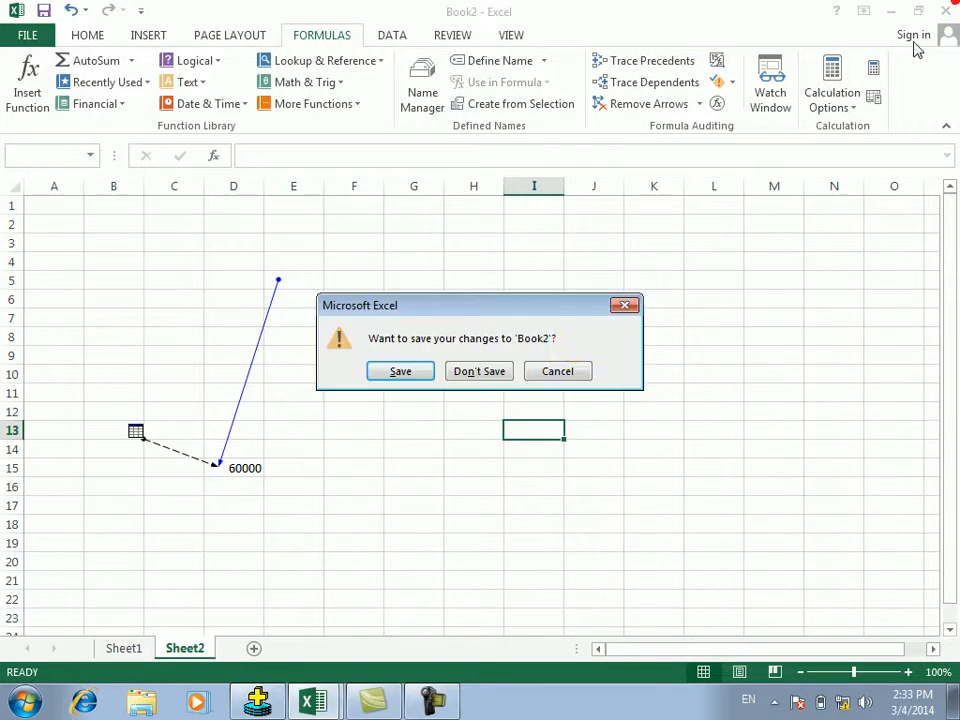
pyautogui.click(480, 371)
# Step: Display the formulas instead of their results in Sheet1 of Book1
pyautogui.click(408, 358)
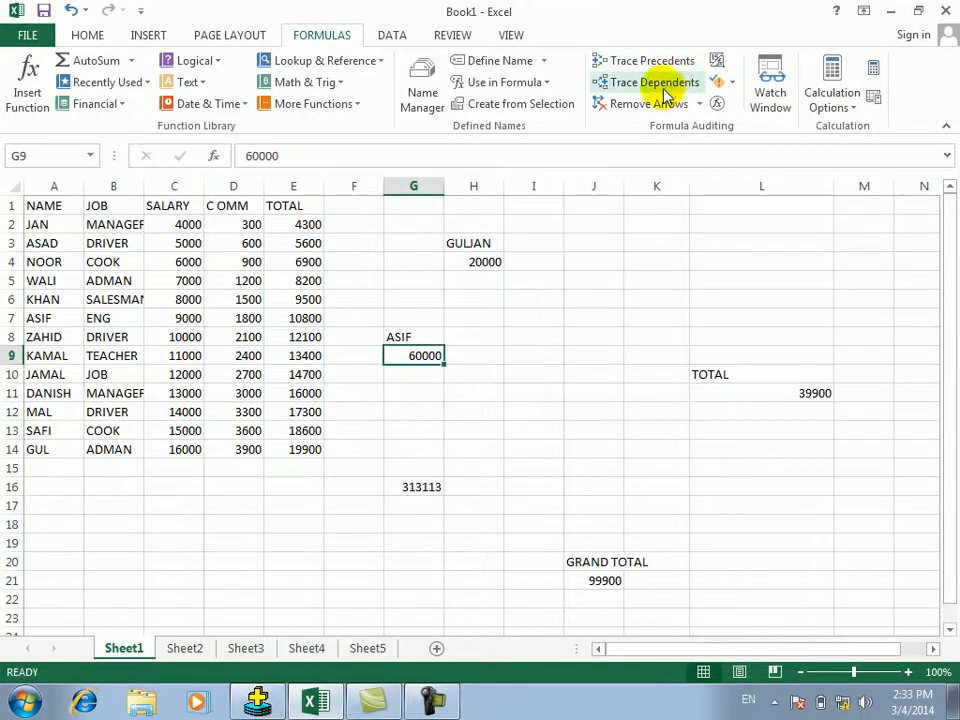
pyautogui.click(718, 60)
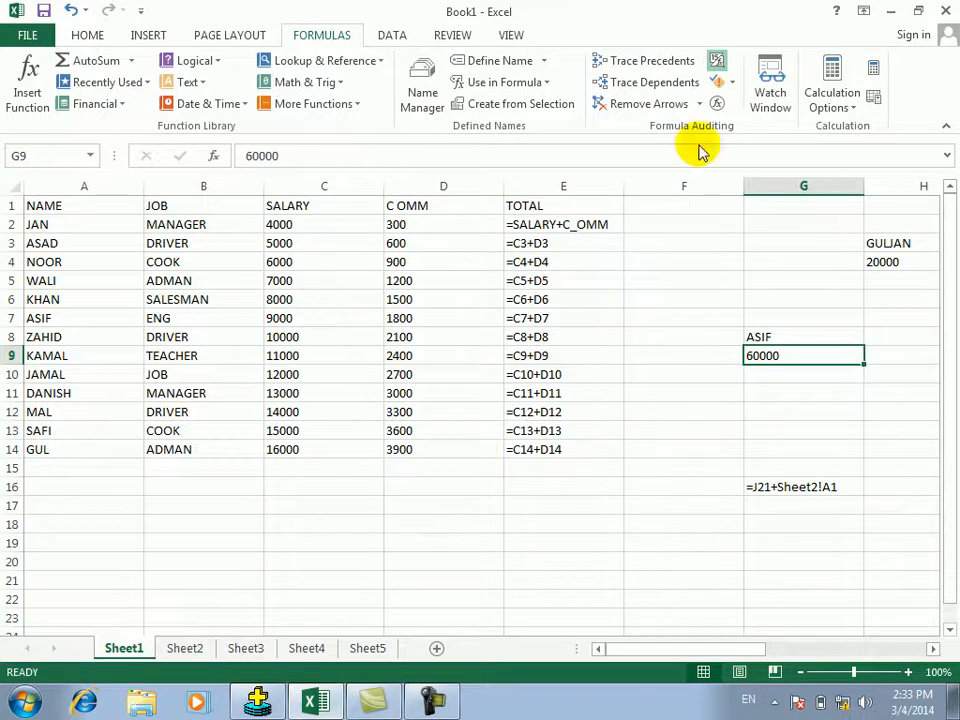
# Step: Enter the formula =90+90 in cell D17 and switch the sheet back to displaying results
pyautogui.click(407, 501)
pyautogui.click(407, 501)
pyautogui.write('=90+90')
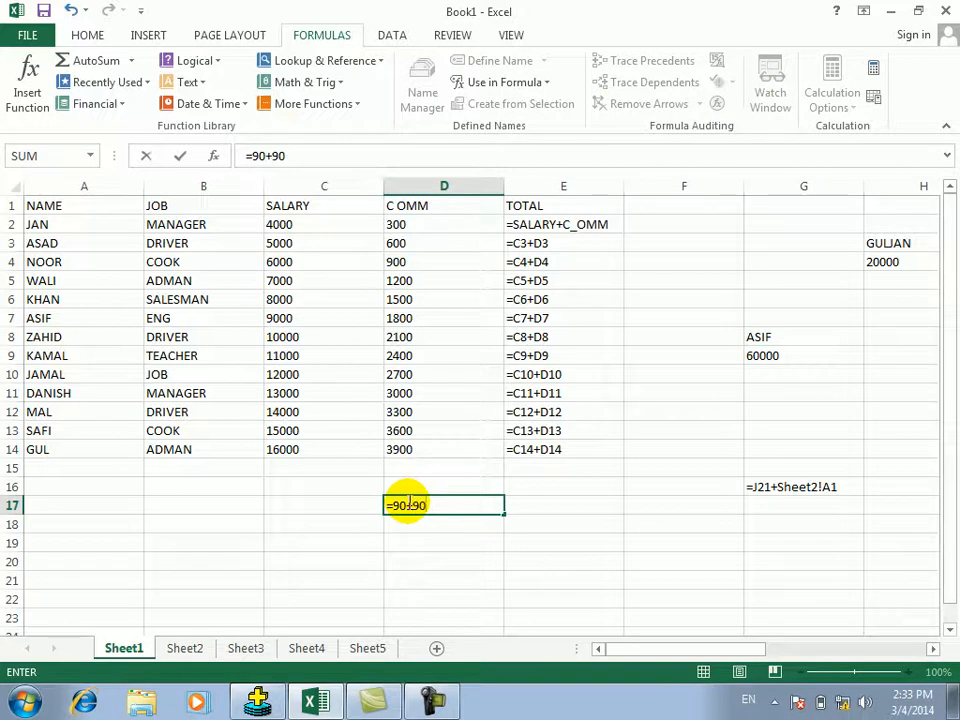
pyautogui.press('Return')
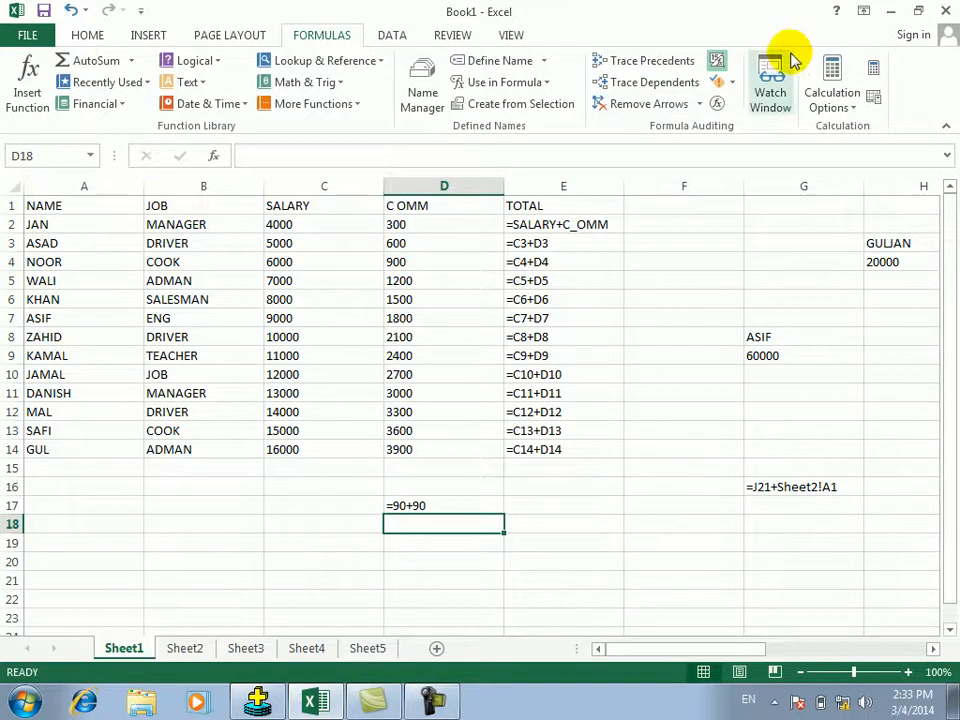
pyautogui.click(718, 61)
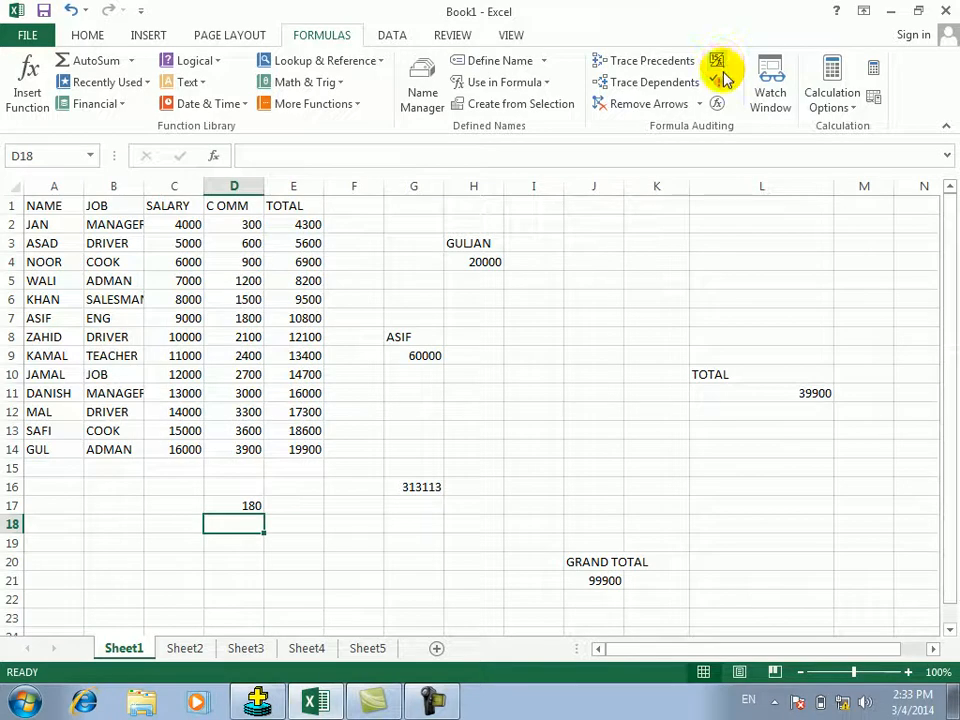
# Step: Enter a formula in cell I12 that adds the text cells H3 and A14, as an example for error checking
pyautogui.click(728, 84)
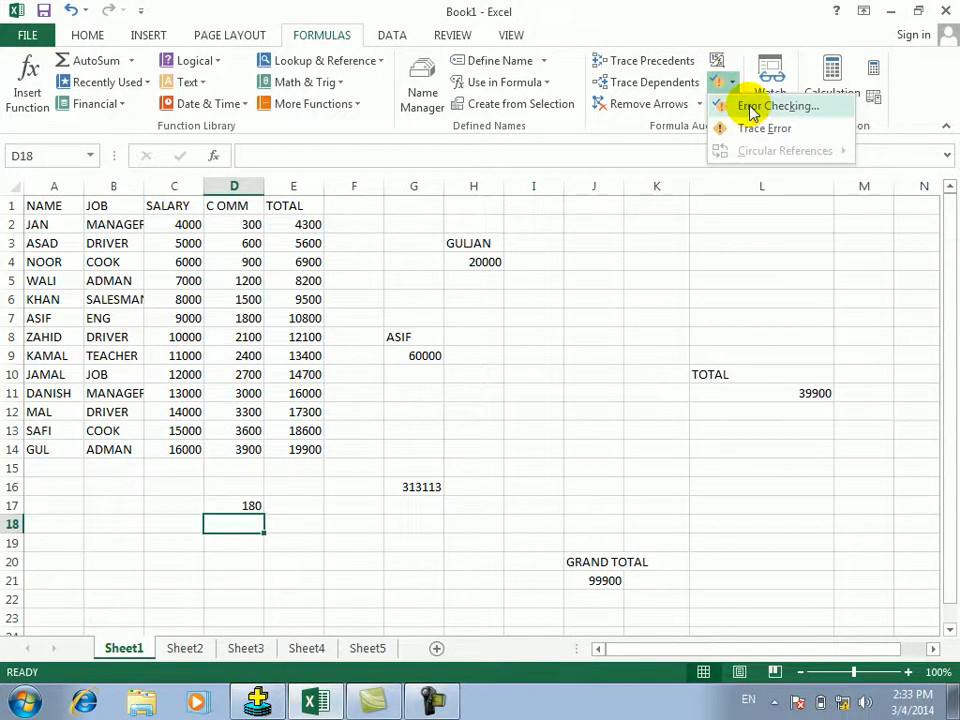
pyautogui.click(568, 316)
pyautogui.click(549, 408)
pyautogui.write('=')
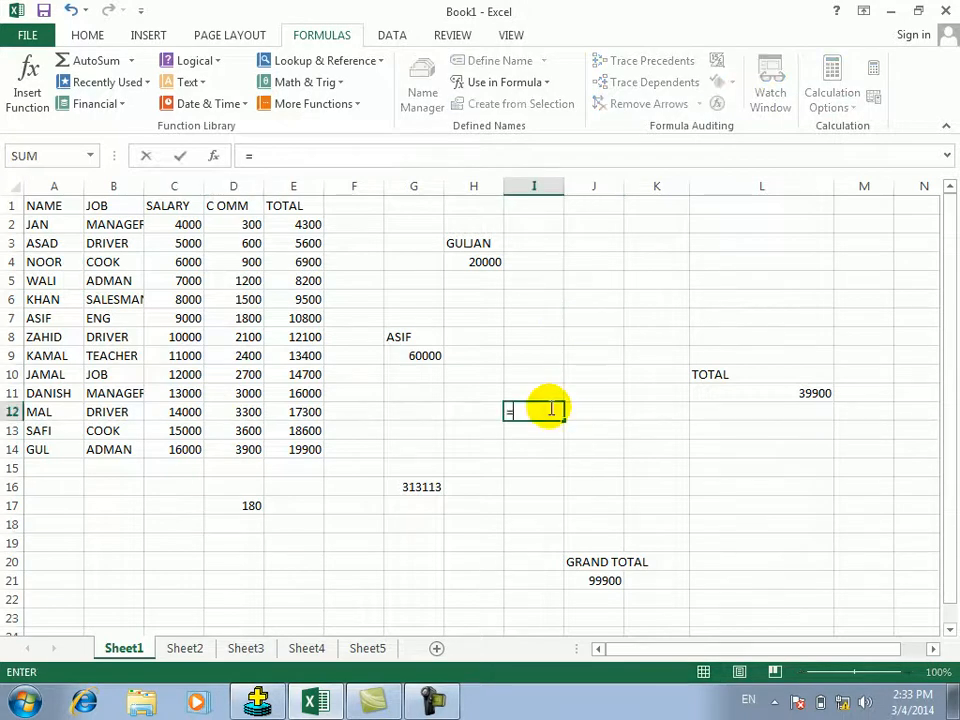
pyautogui.click(450, 242)
pyautogui.write('+')
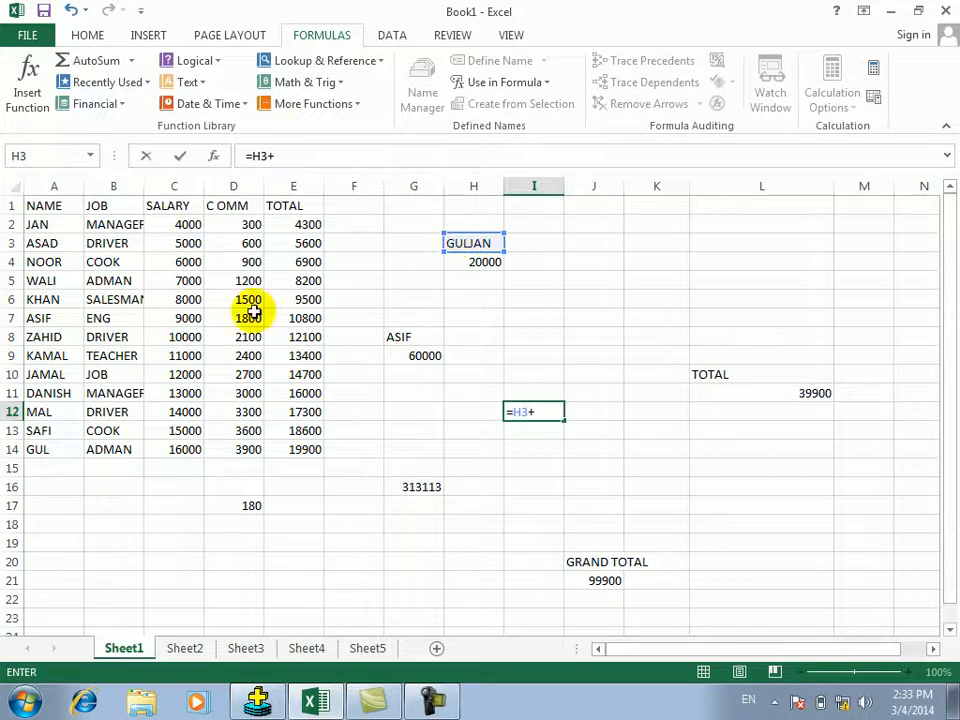
pyautogui.click(56, 449)
pyautogui.press('Return')
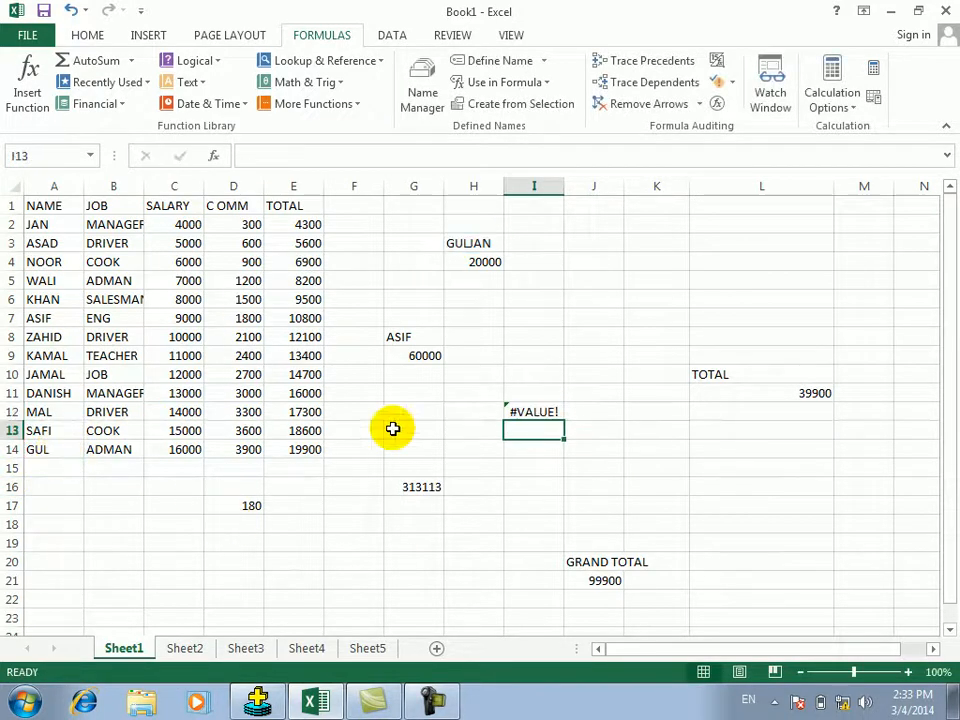
# Step: Run error checking on cell I12, evaluate its formula's calculation steps, step into H3, and return to the error check
pyautogui.click(556, 408)
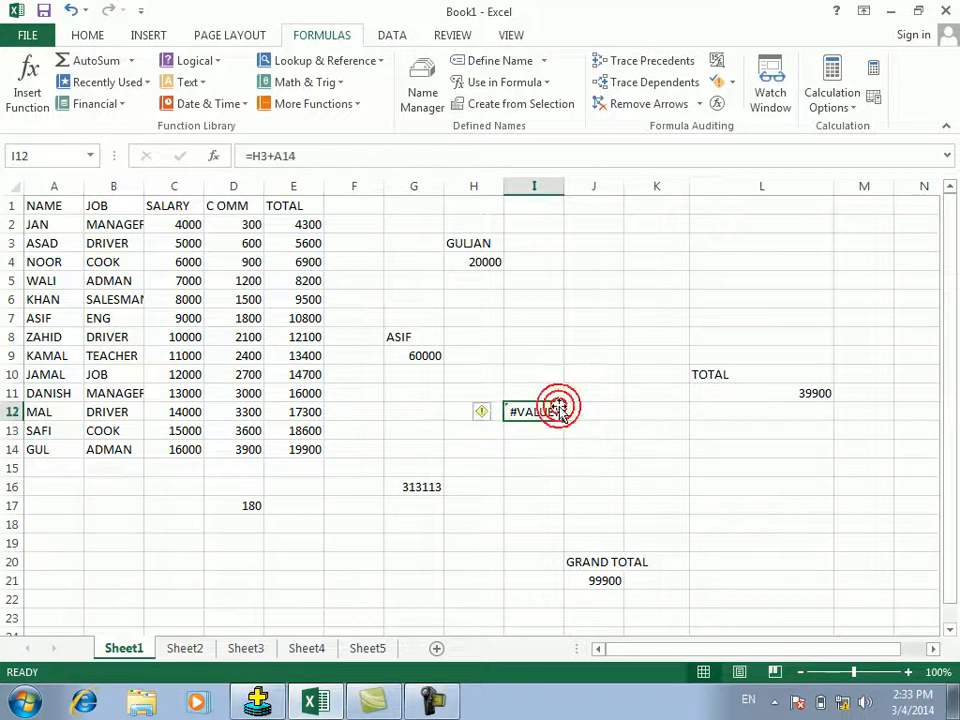
pyautogui.click(734, 84)
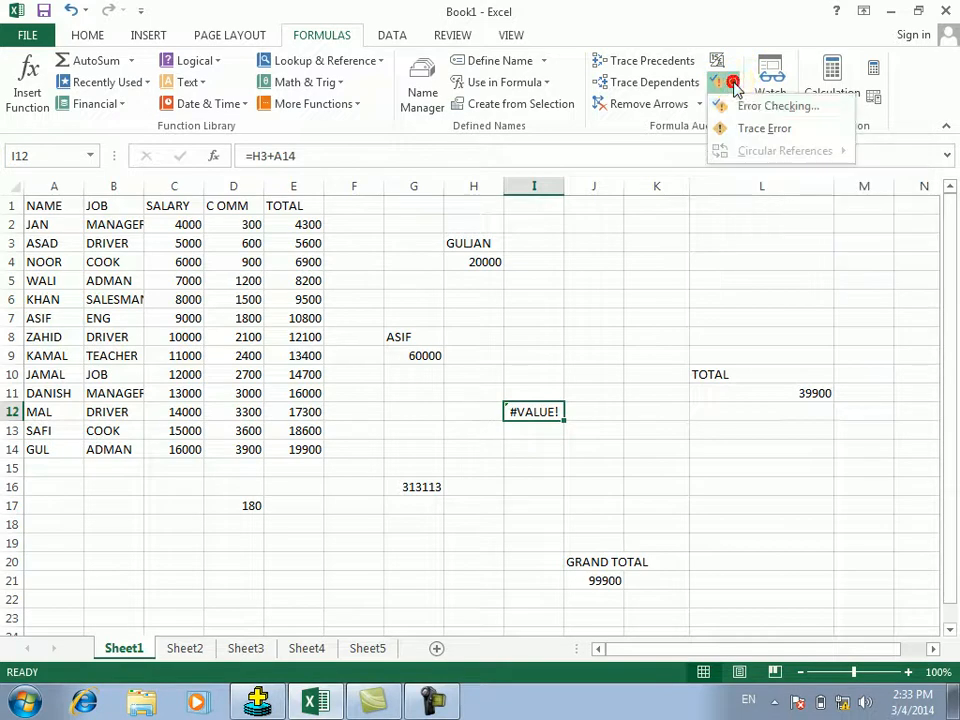
pyautogui.click(736, 103)
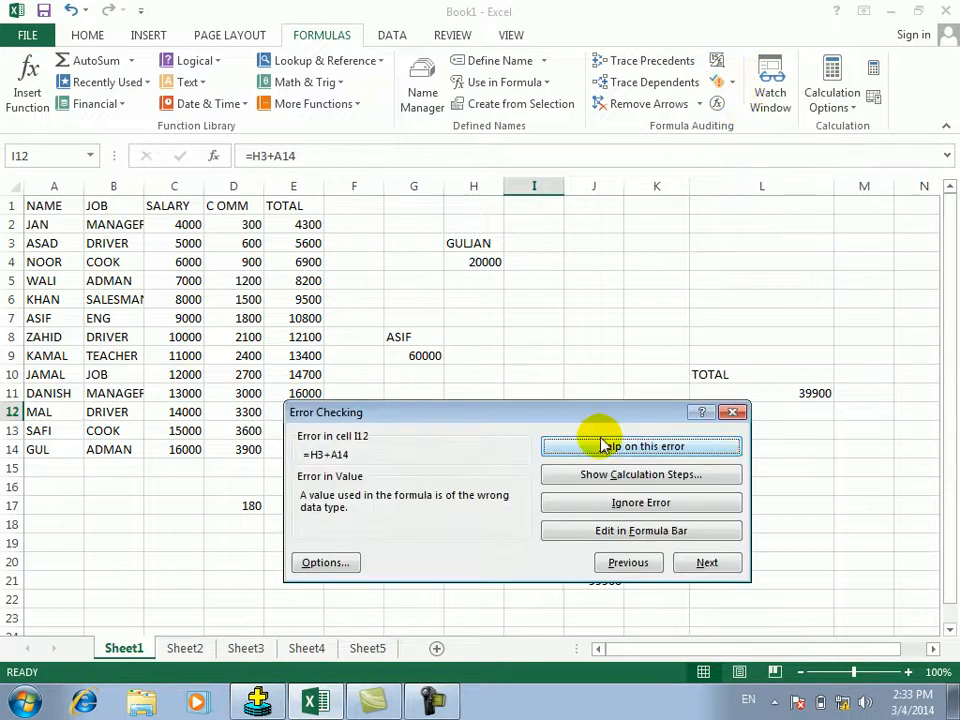
pyautogui.click(636, 476)
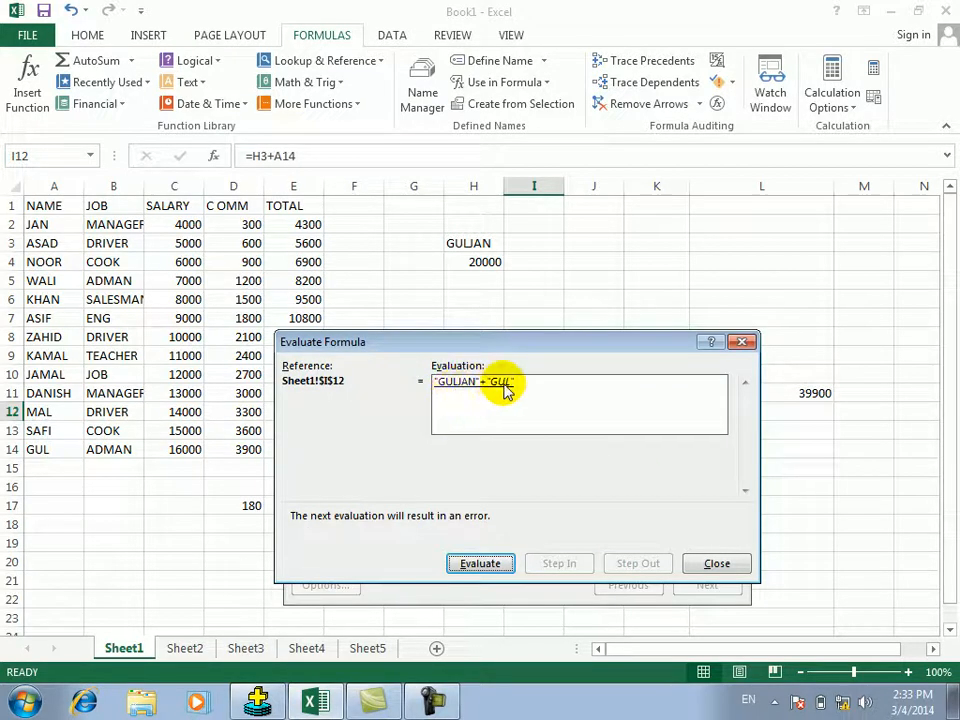
pyautogui.click(485, 567)
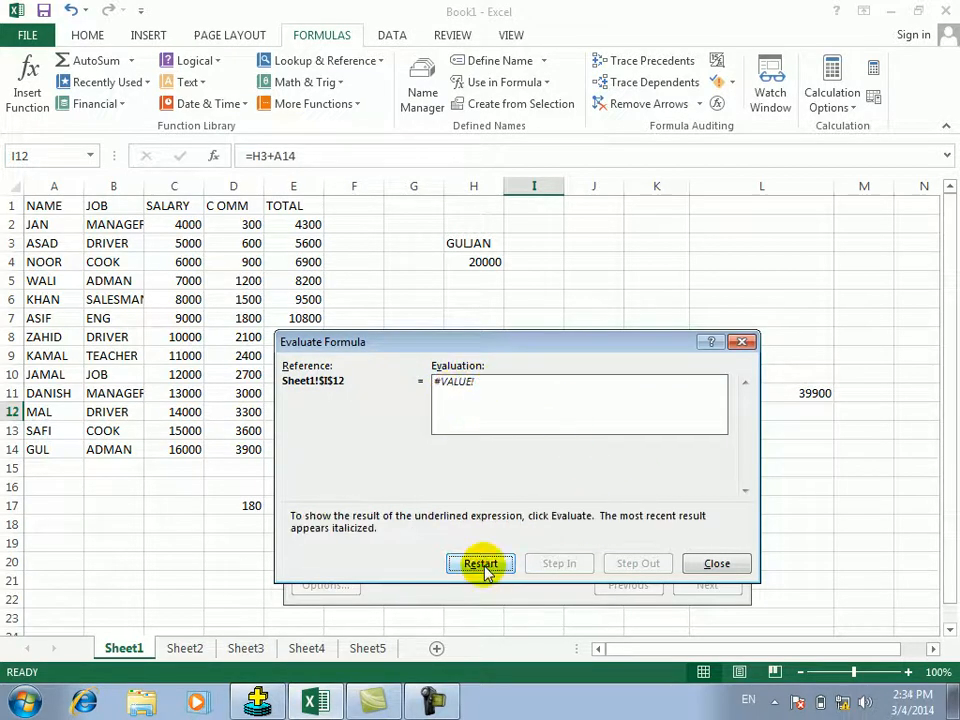
pyautogui.click(485, 567)
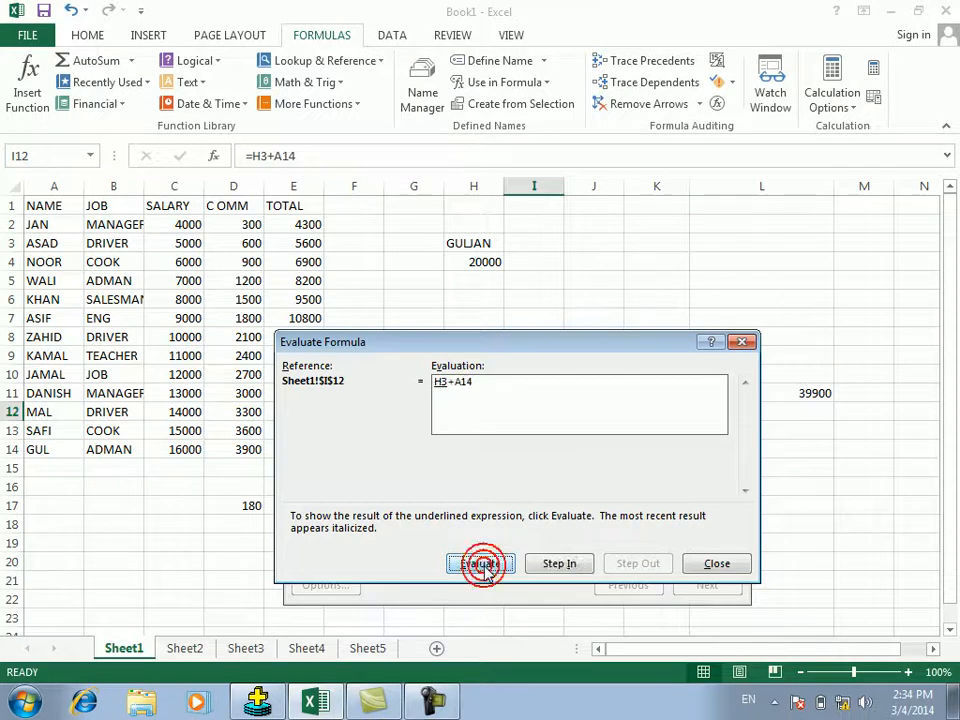
pyautogui.click(558, 566)
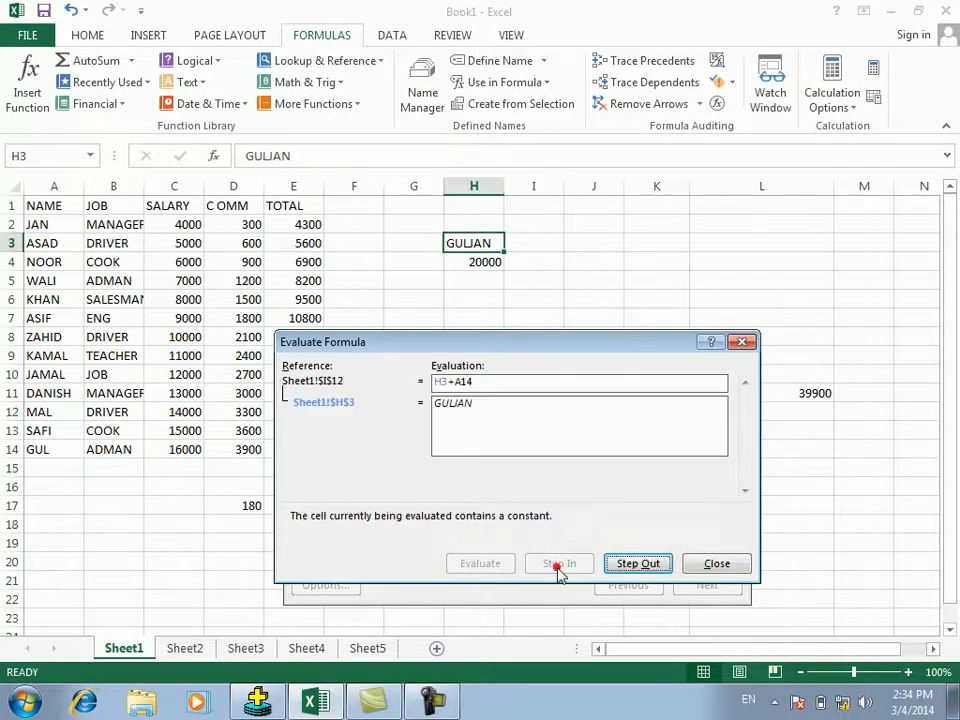
pyautogui.click(650, 563)
pyautogui.click(722, 562)
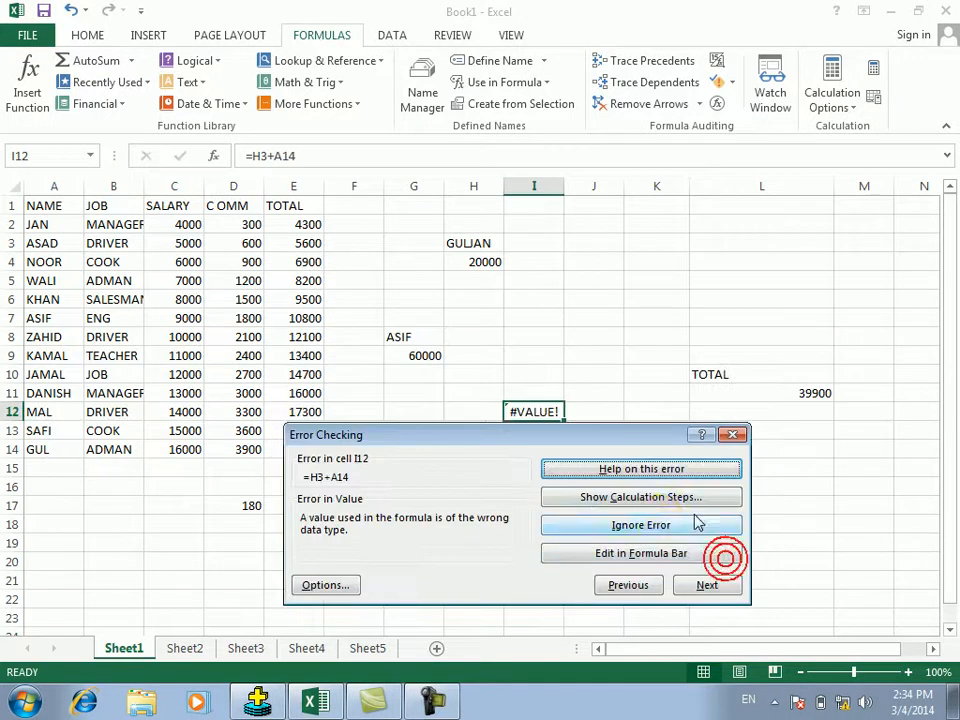
# Step: Open I12's formula for editing from the error check, resume without changes, and view the error checking options before closing the check
pyautogui.click(652, 555)
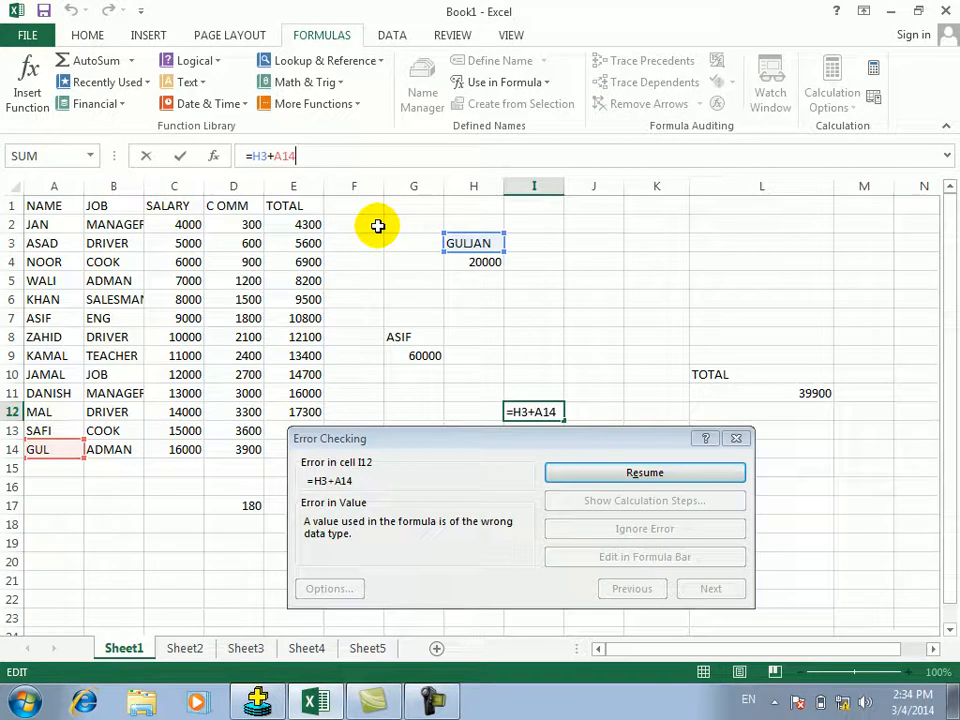
pyautogui.click(634, 473)
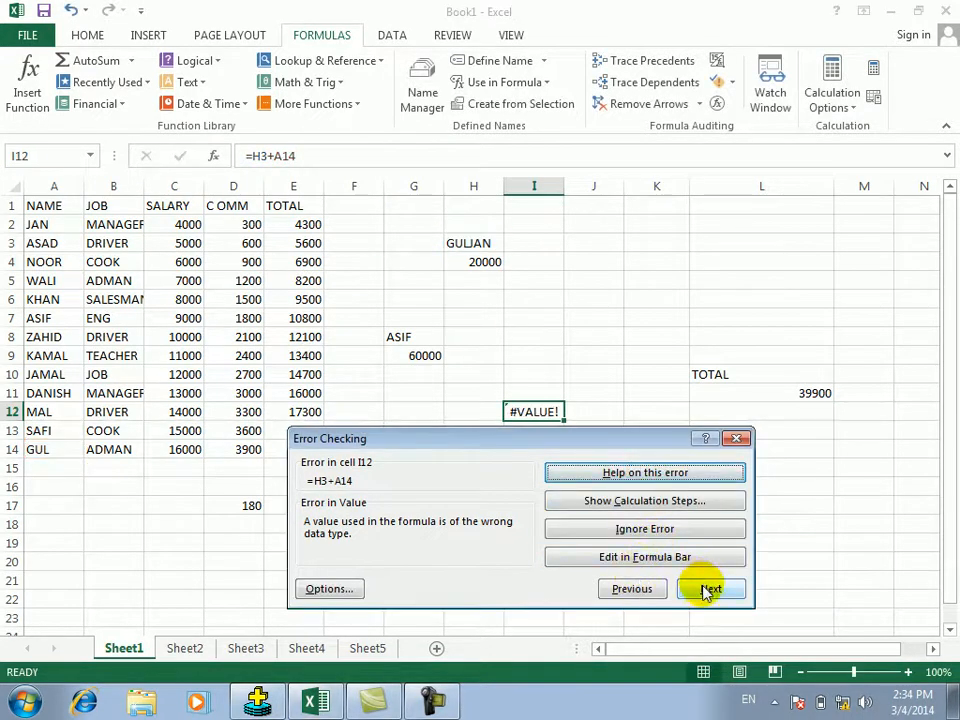
pyautogui.click(346, 590)
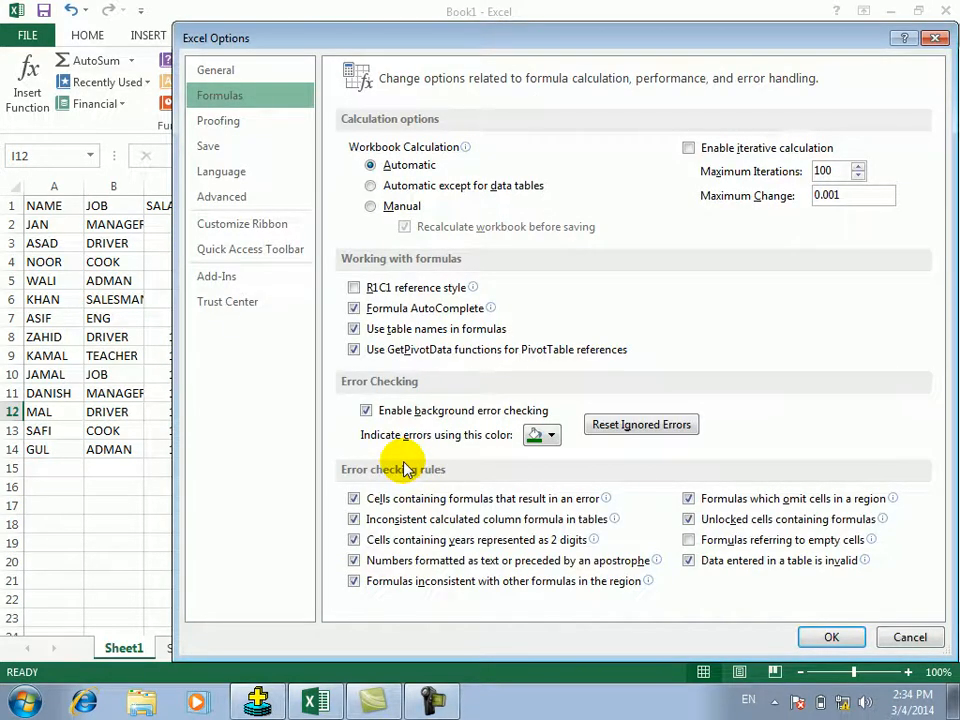
pyautogui.click(934, 37)
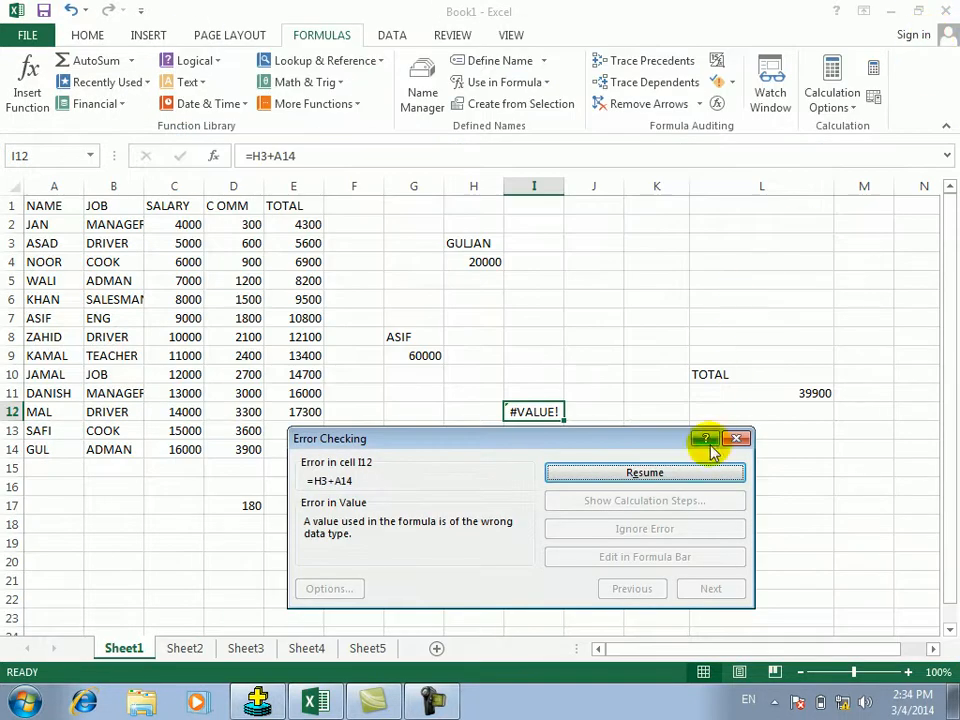
pyautogui.click(736, 439)
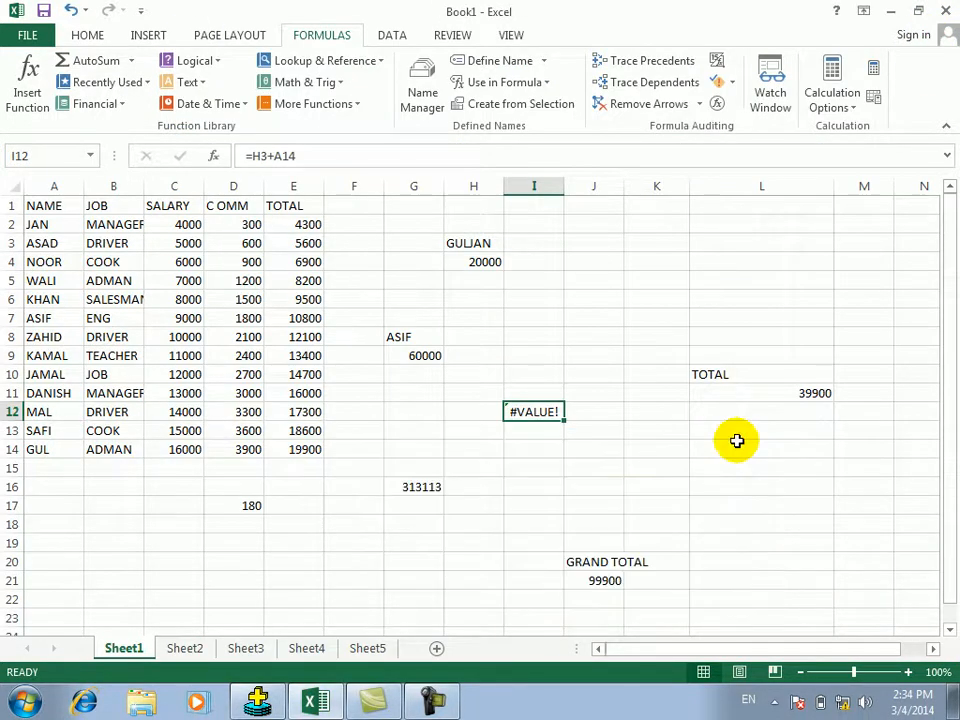
# Step: Trace the error in cell I12 back to its source cells and remove the tracer arrows
pyautogui.click(584, 331)
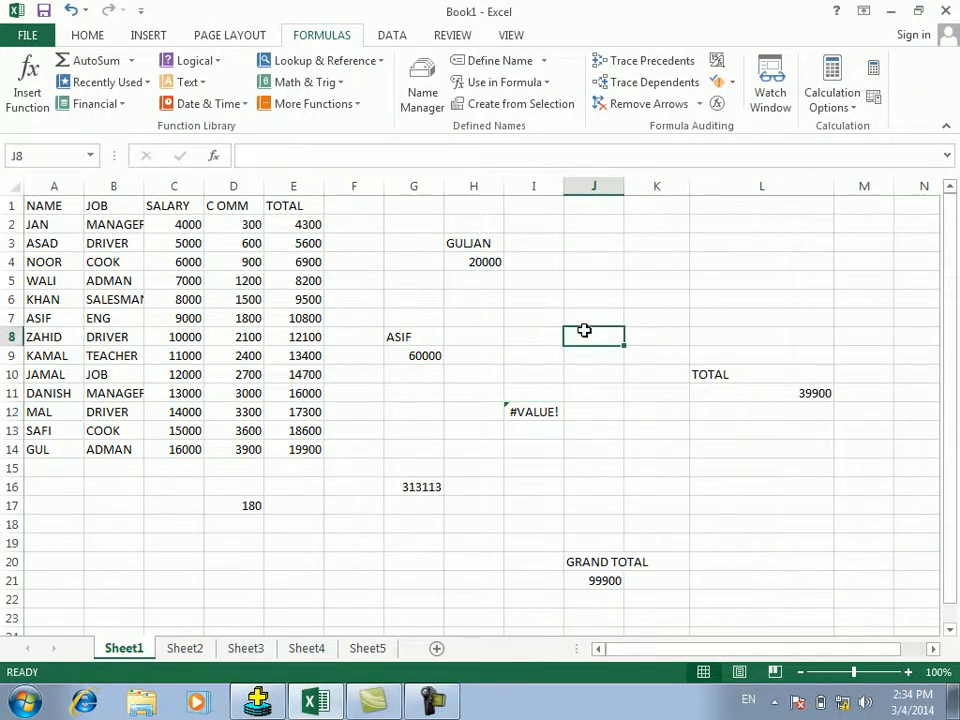
pyautogui.click(731, 85)
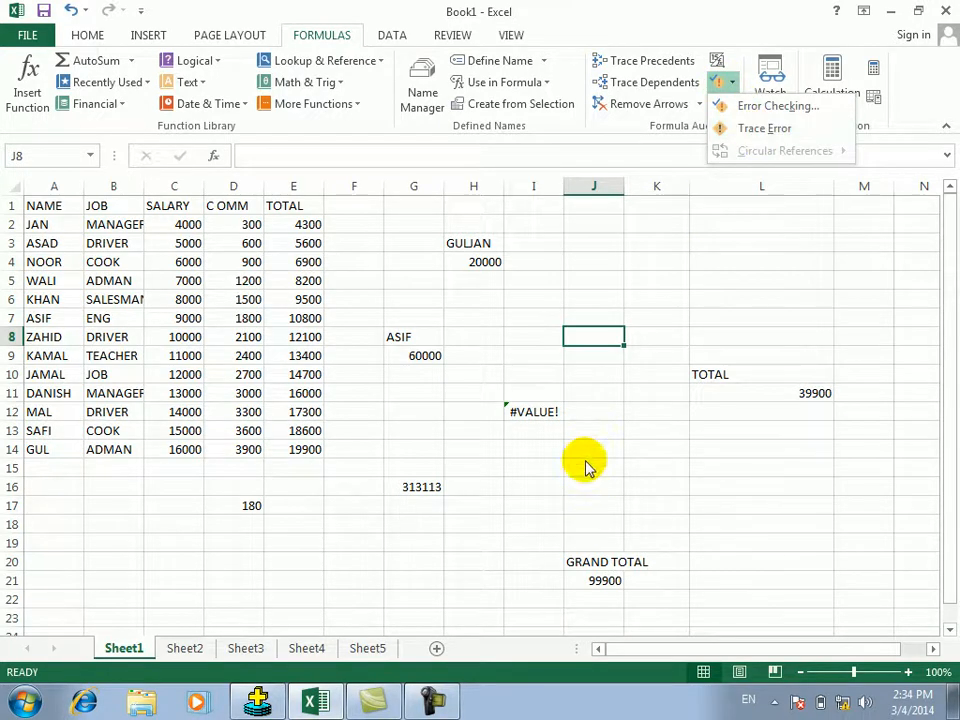
pyautogui.click(536, 409)
pyautogui.click(535, 408)
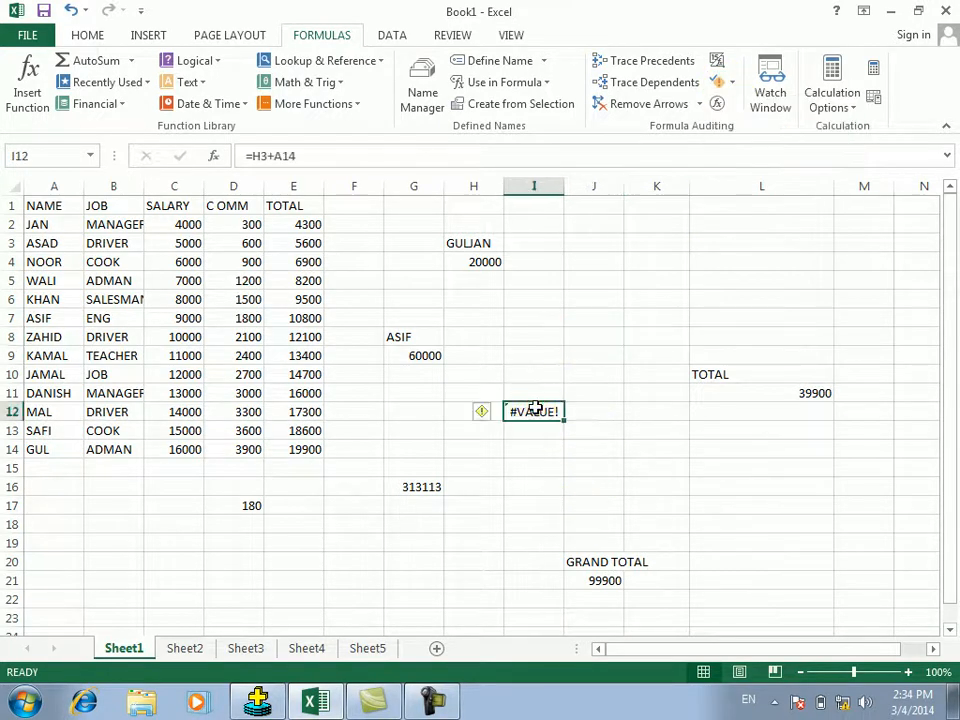
pyautogui.click(731, 83)
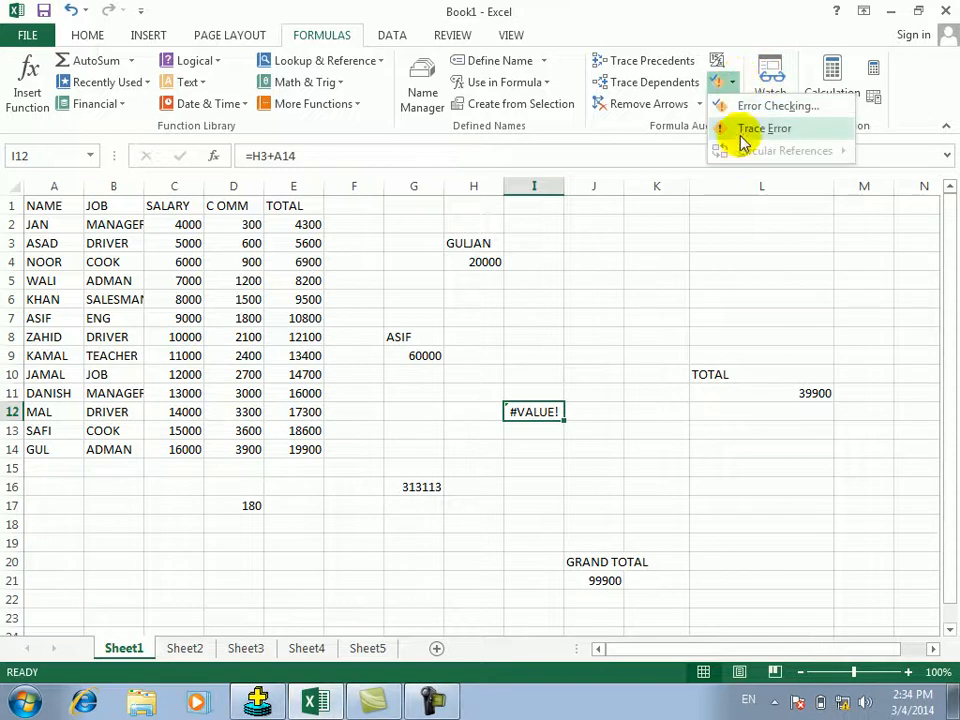
pyautogui.click(744, 132)
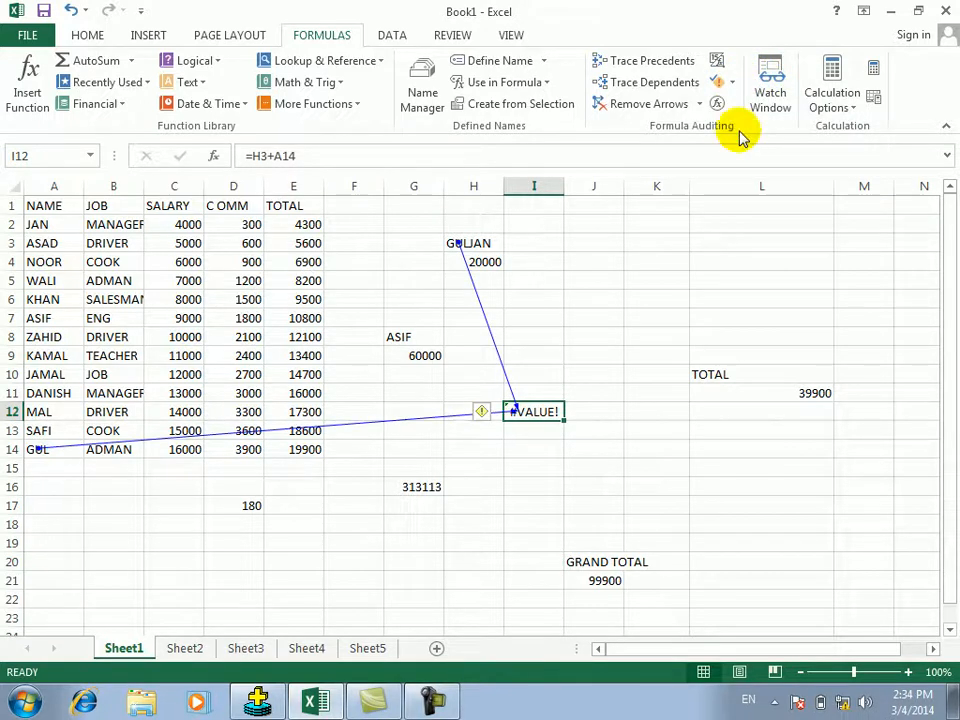
pyautogui.click(671, 104)
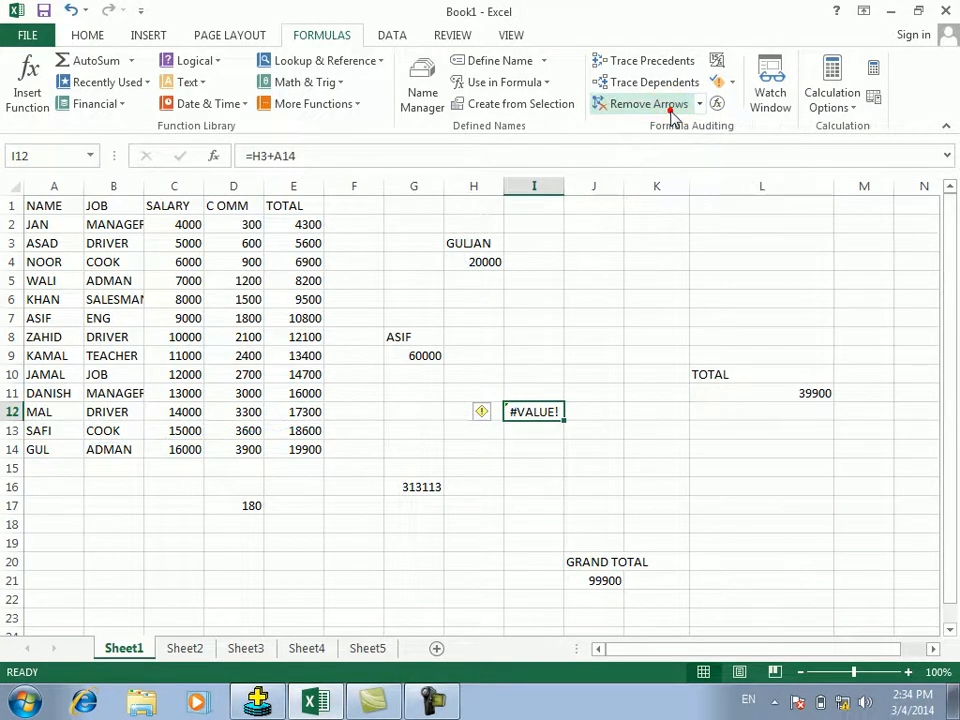
pyautogui.click(731, 81)
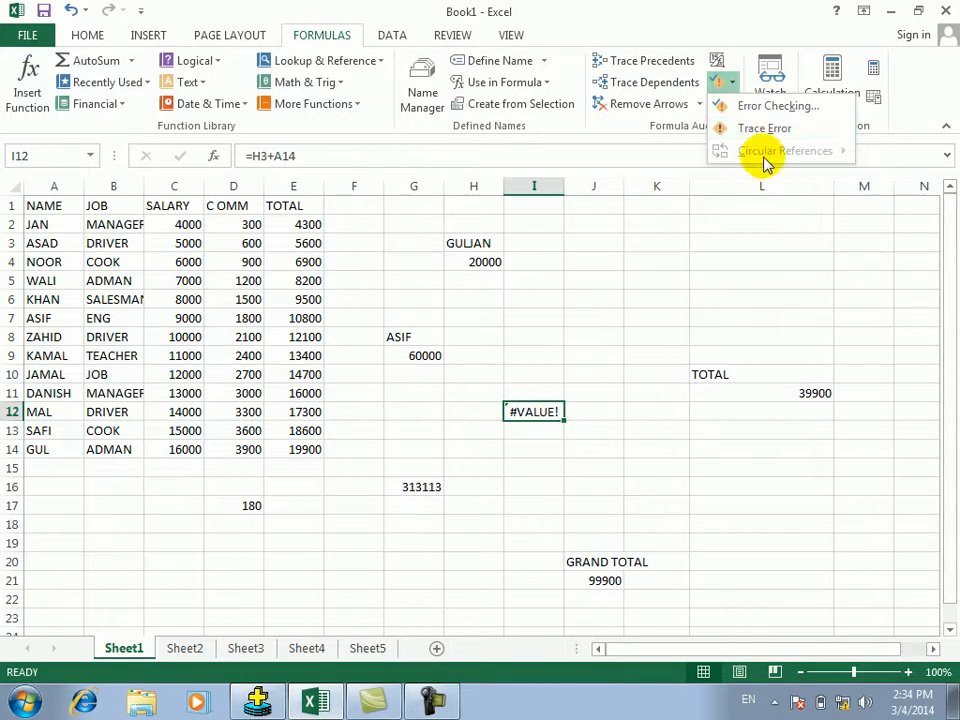
pyautogui.click(666, 264)
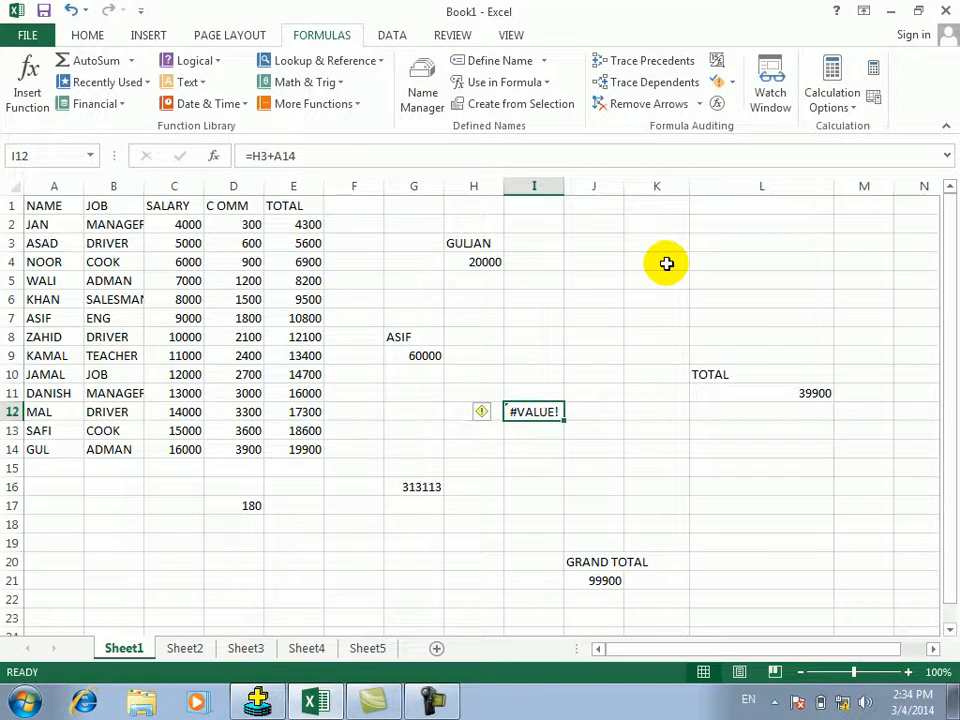
pyautogui.click(542, 379)
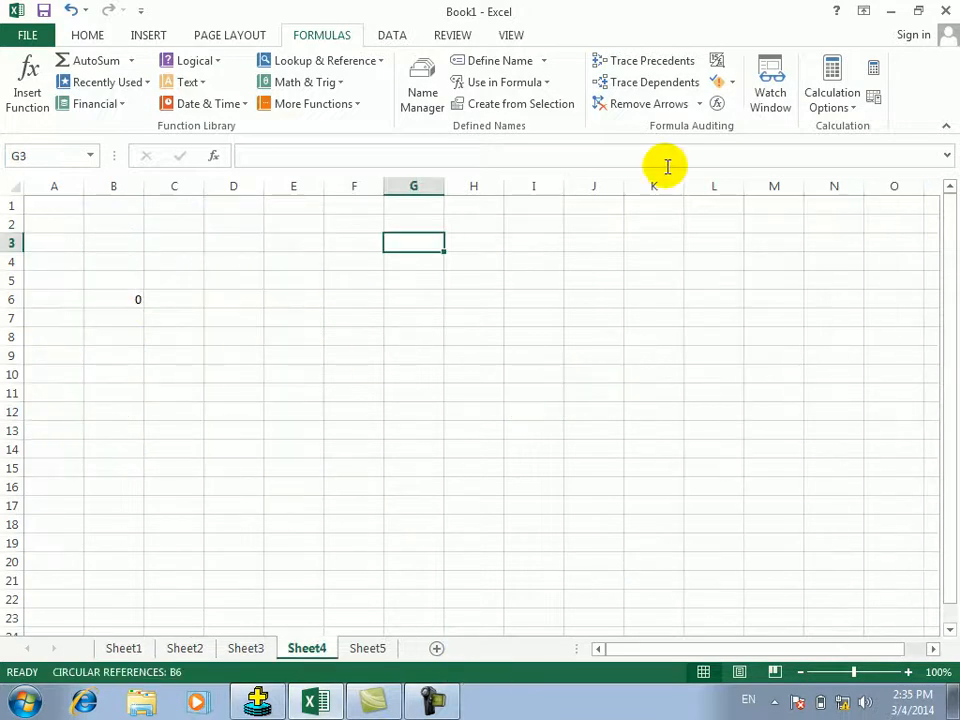
# Step: Jump to the circular reference in cell B6 of Sheet4 using the error checking commands
pyautogui.click(733, 83)
pyautogui.moveTo(822, 155)
pyautogui.click(889, 153)
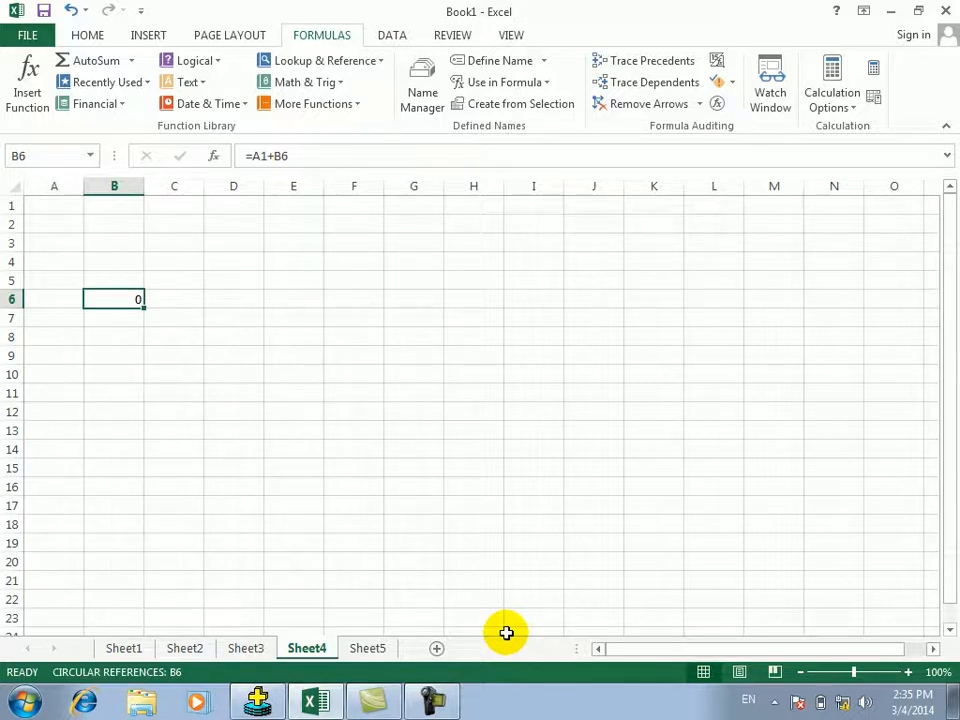
pyautogui.click(345, 374)
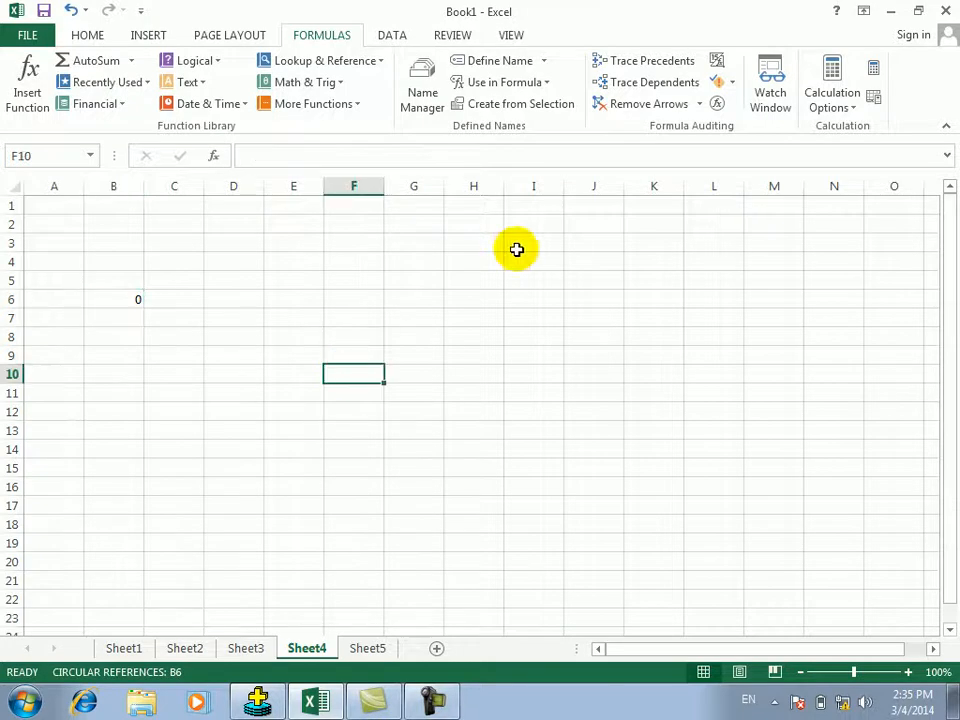
pyautogui.click(731, 84)
pyautogui.click(718, 223)
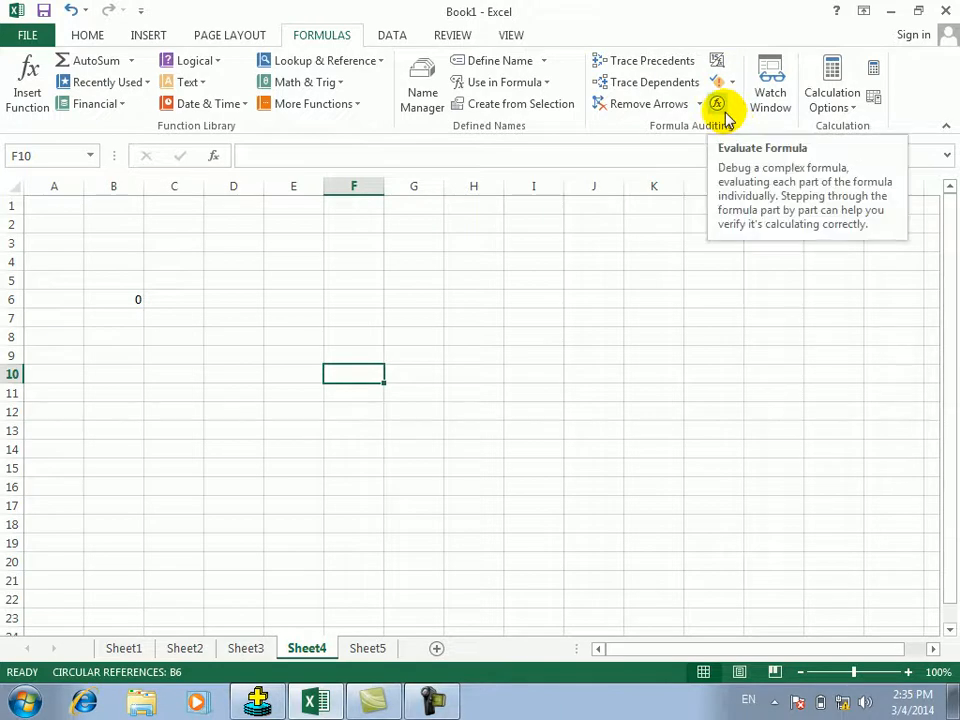
# Step: Evaluate the formula in cell G16 of Sheet1 part by part until its final result
pyautogui.click(196, 648)
pyautogui.click(319, 375)
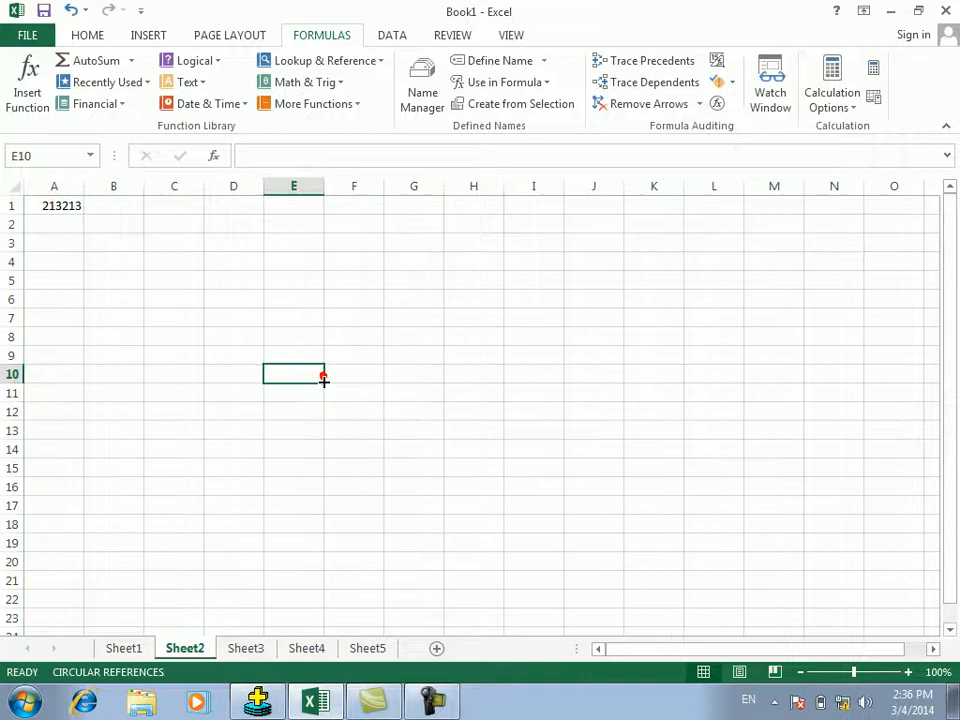
pyautogui.click(240, 650)
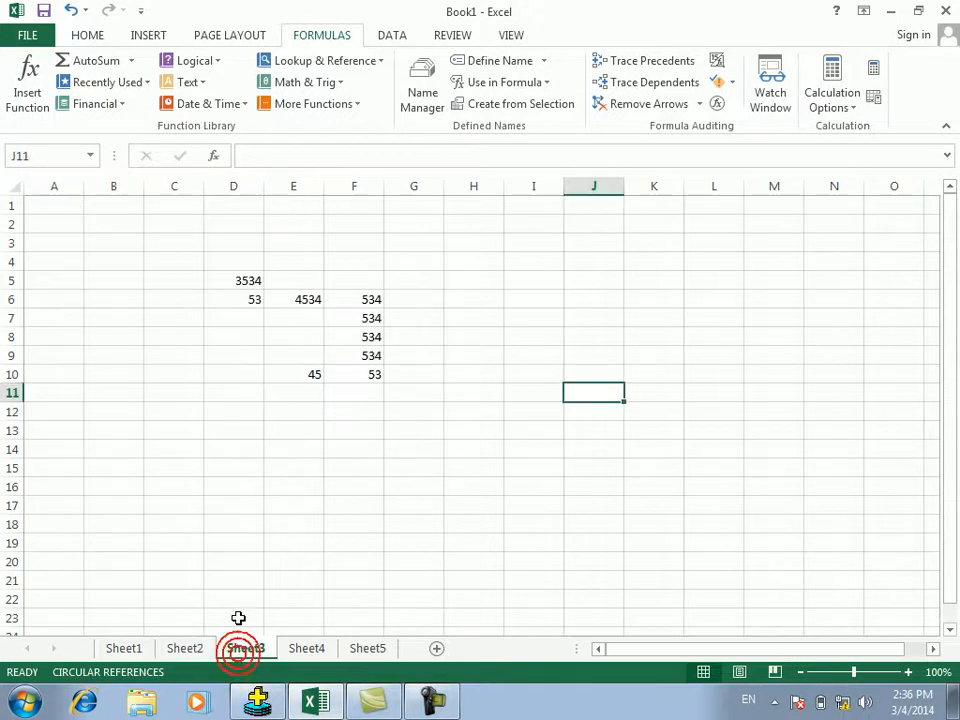
pyautogui.click(130, 650)
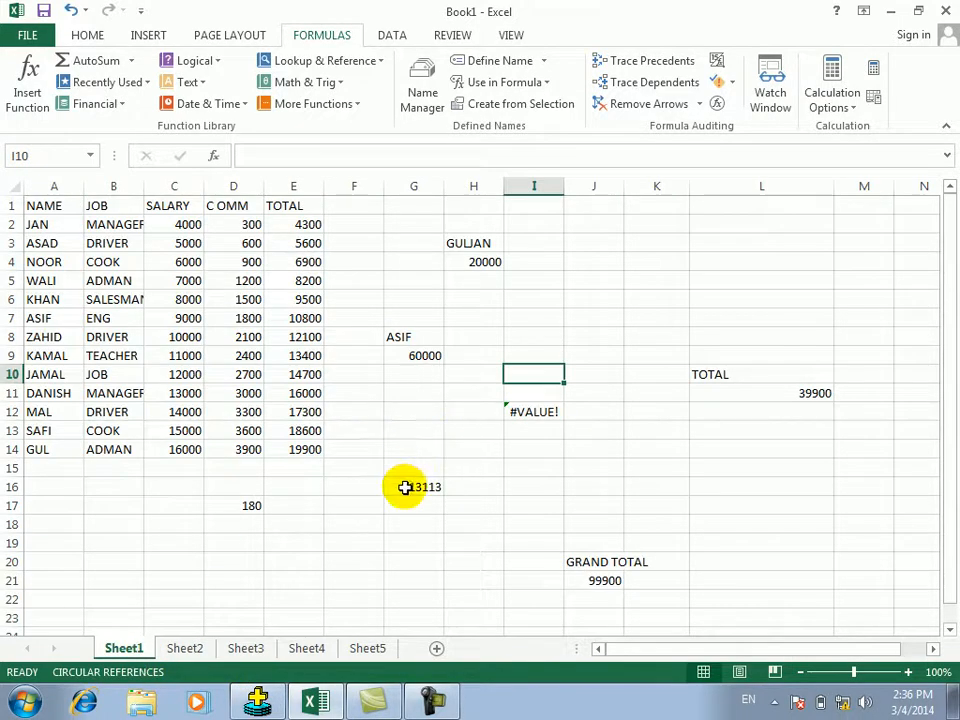
pyautogui.click(405, 487)
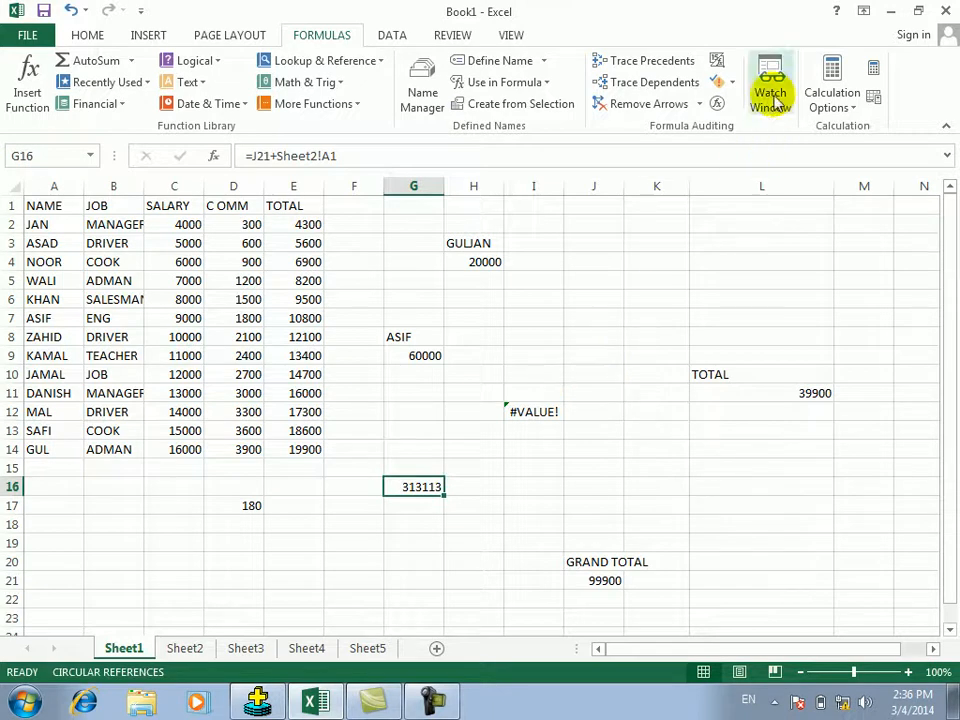
pyautogui.click(718, 104)
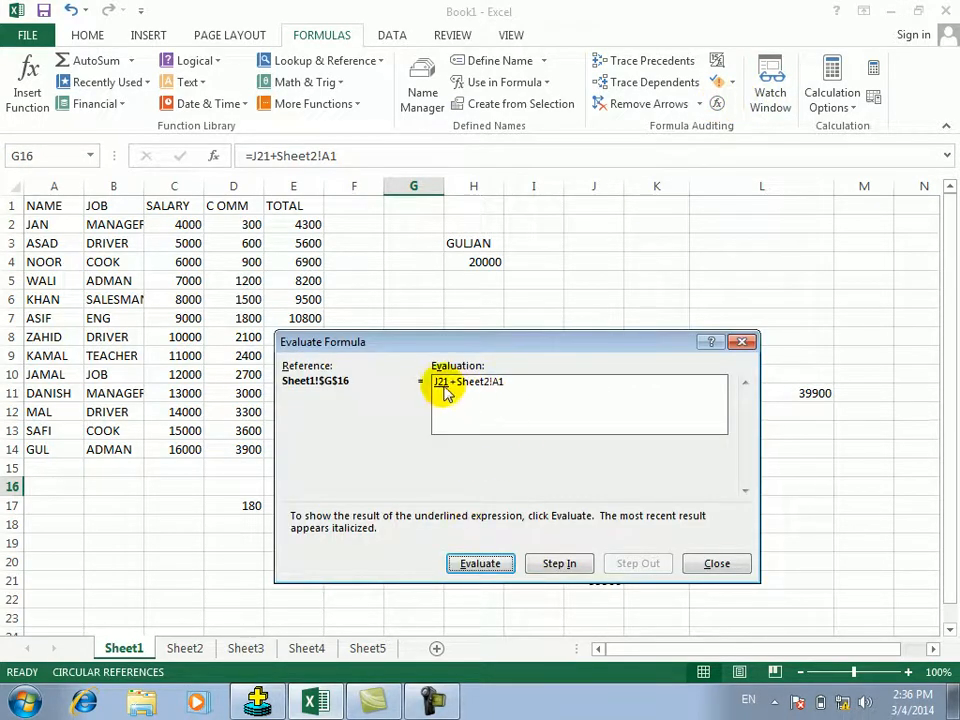
pyautogui.click(490, 567)
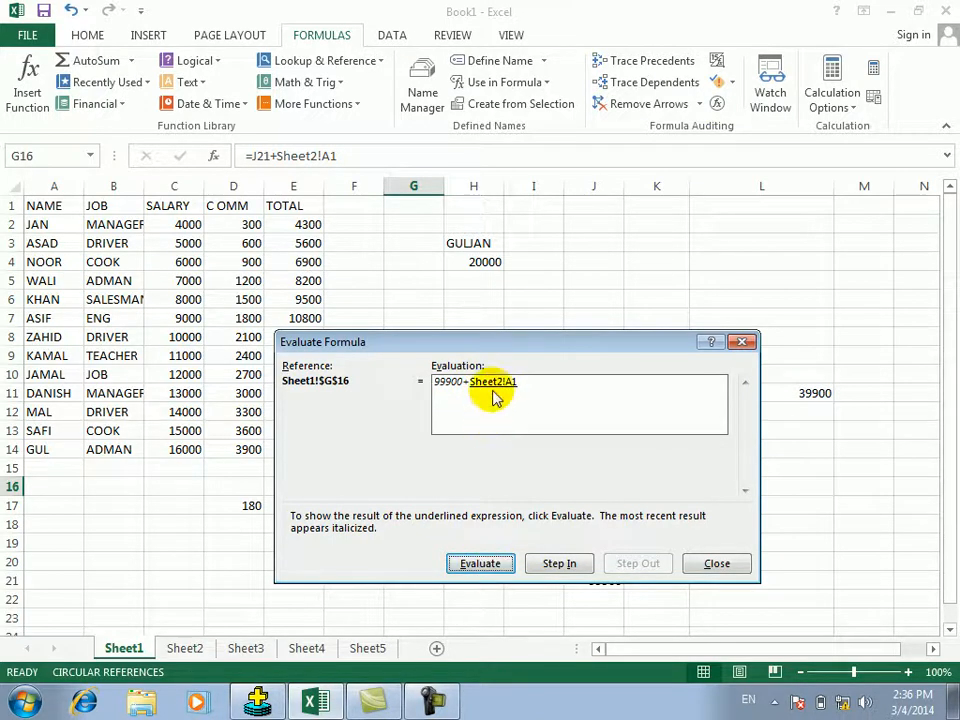
pyautogui.click(476, 563)
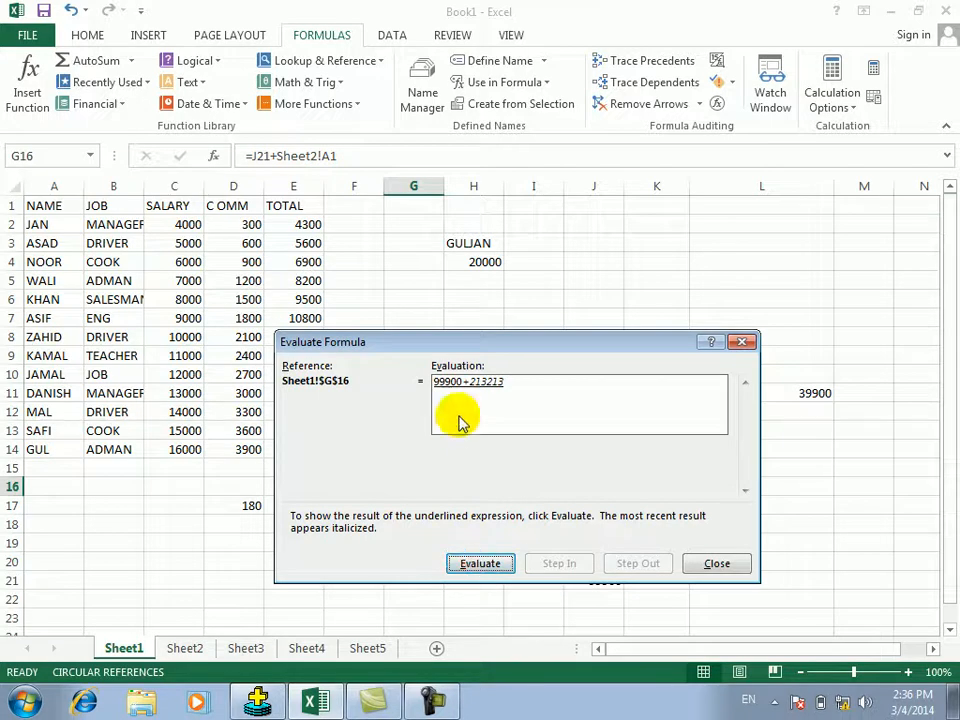
pyautogui.click(482, 563)
# Step: Restart the evaluation of G16, step into the J21 reference, and close the formula evaluation
pyautogui.click(494, 564)
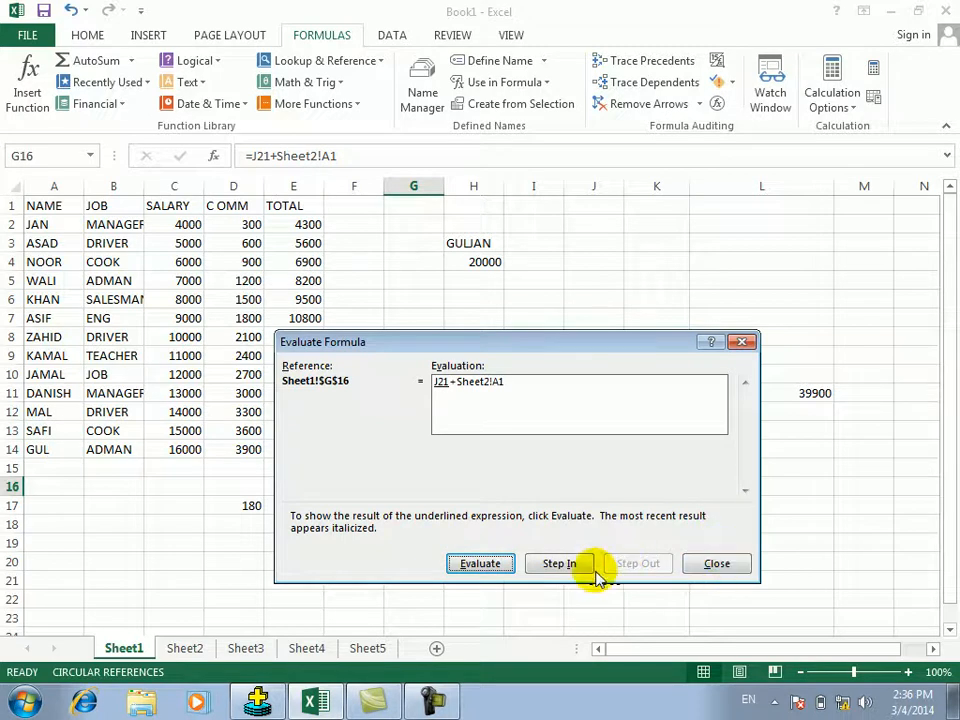
pyautogui.click(548, 564)
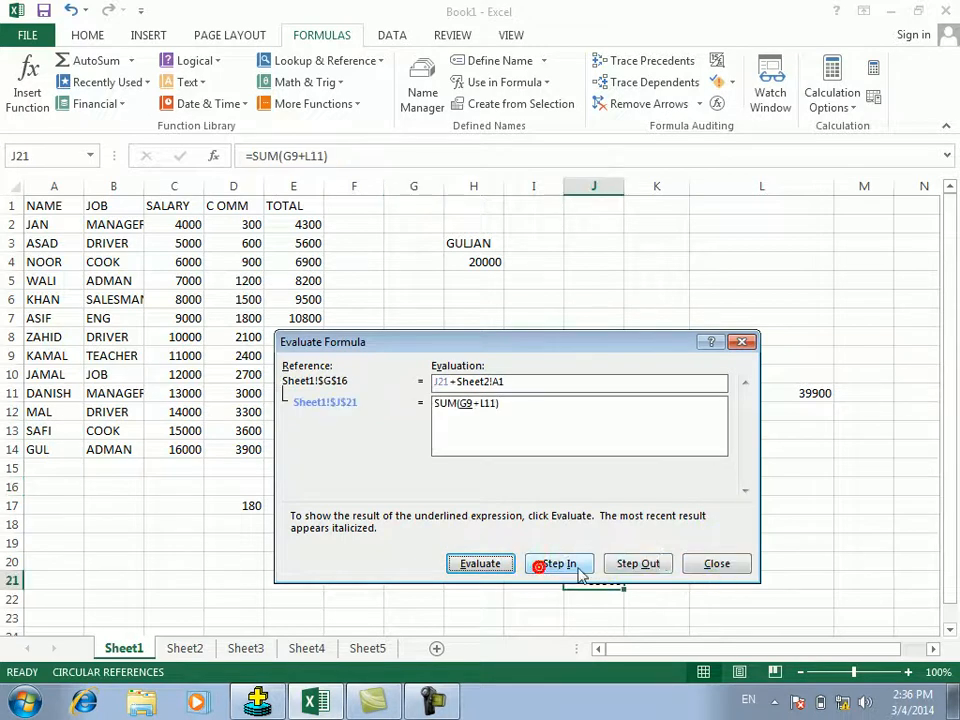
pyautogui.click(714, 563)
pyautogui.click(315, 411)
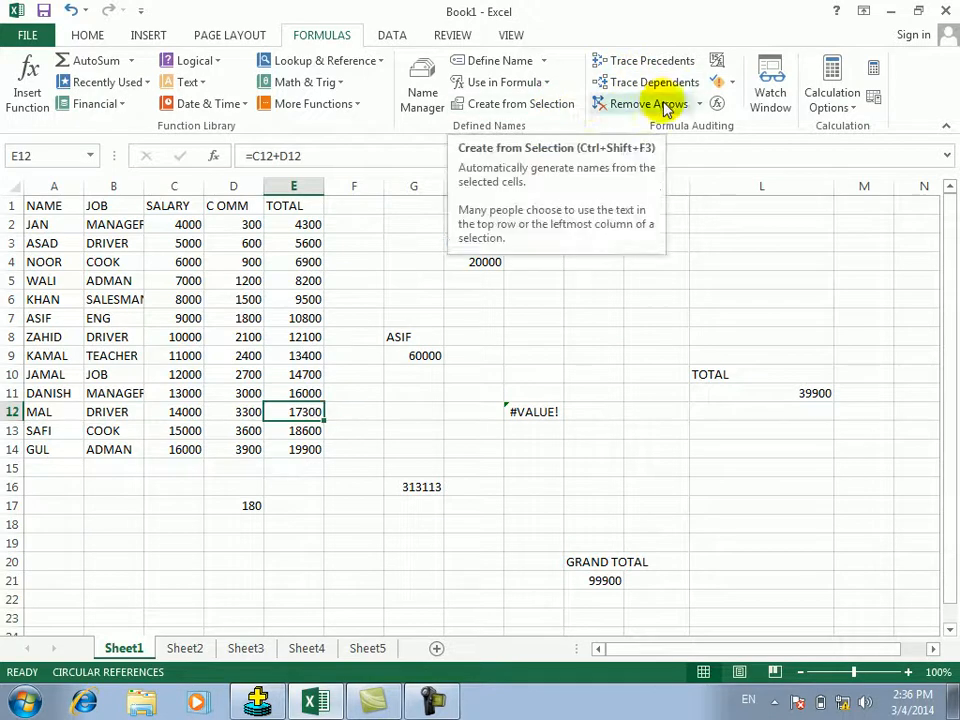
# Step: Evaluate the formula in E12 part by part, stepping into and out of the C12 reference, and close the evaluation
pyautogui.click(717, 104)
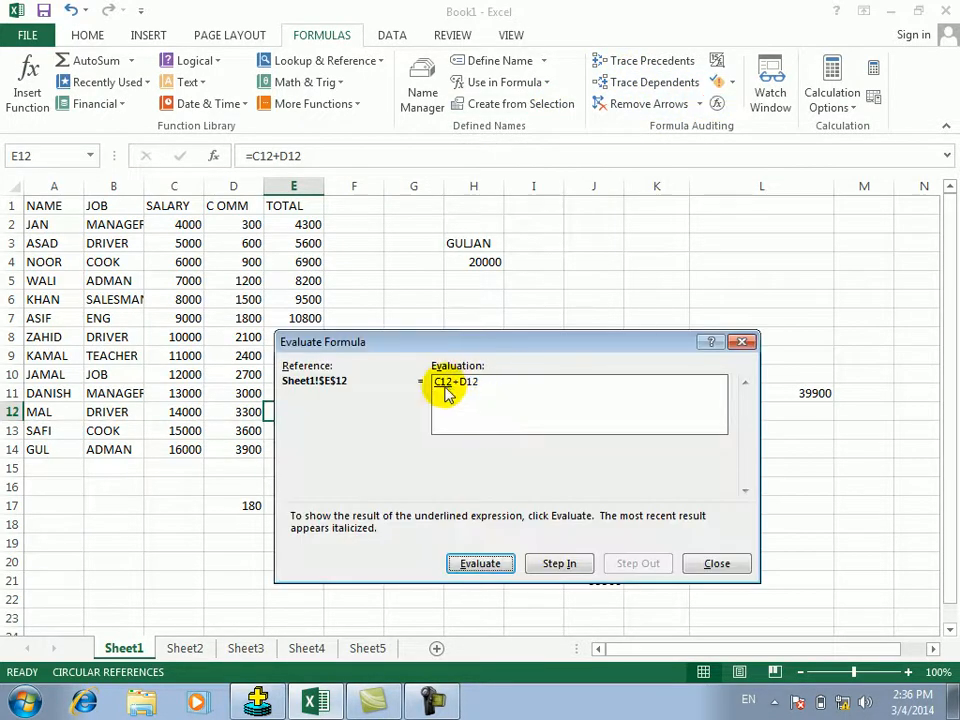
pyautogui.click(556, 566)
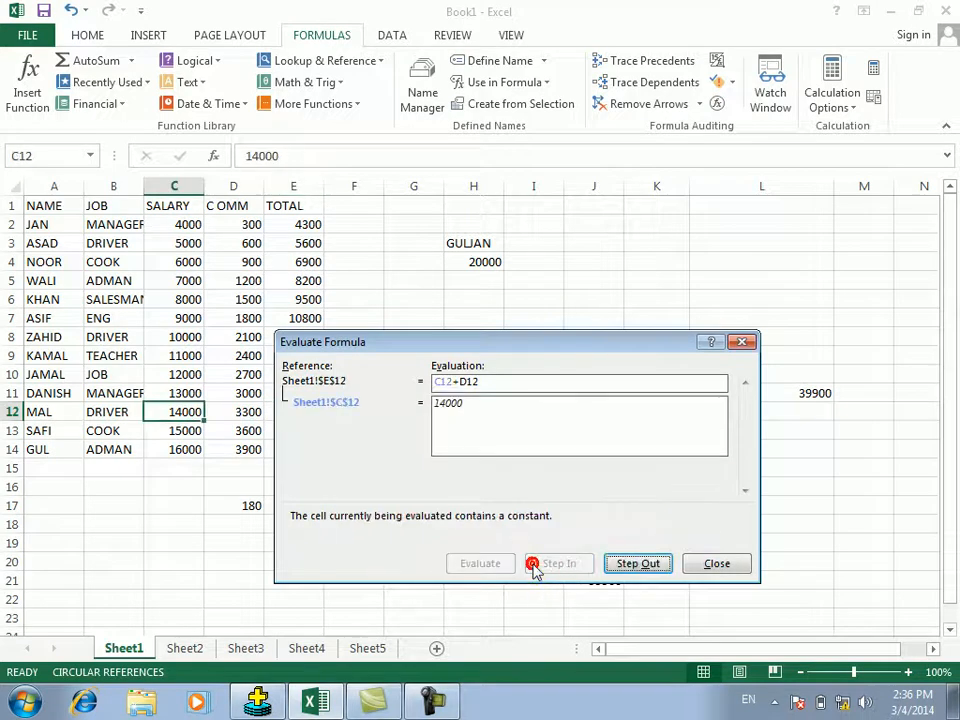
pyautogui.click(625, 566)
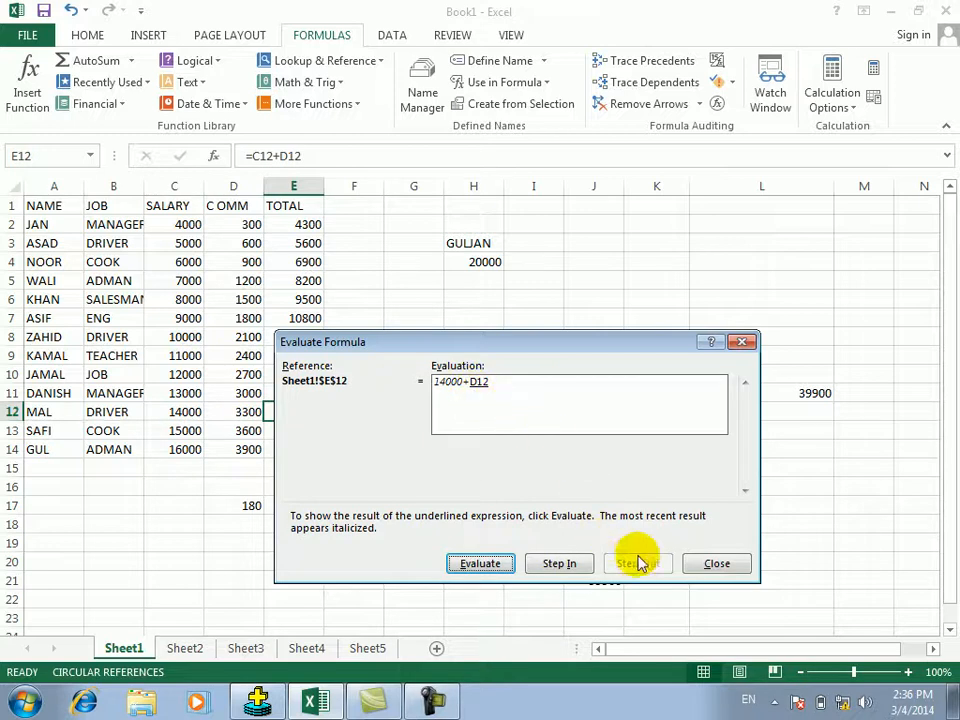
pyautogui.click(487, 566)
pyautogui.click(717, 563)
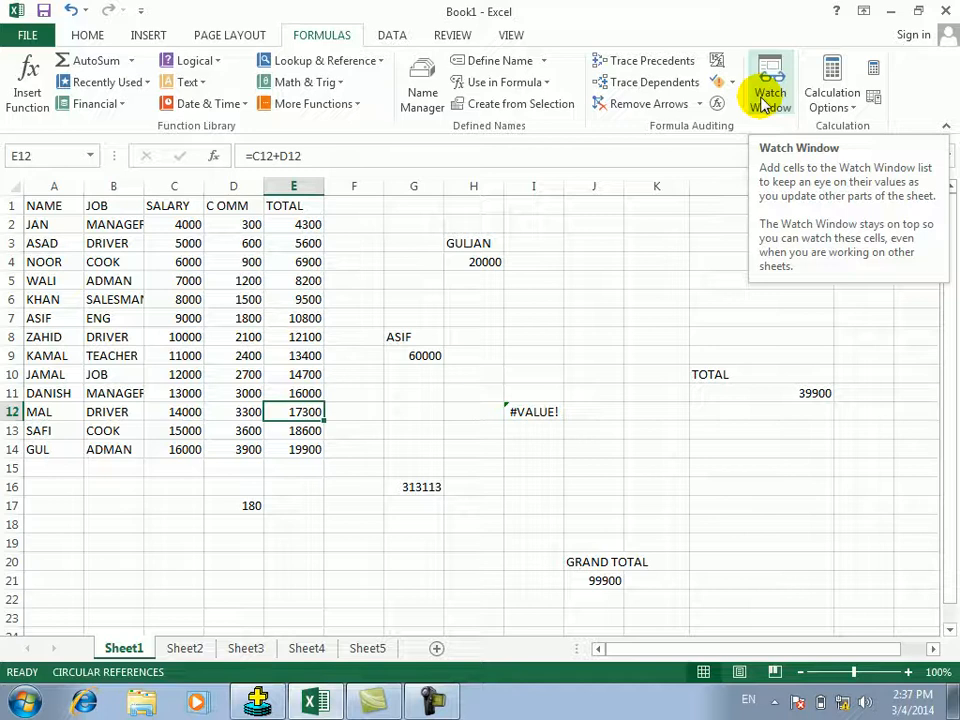
pyautogui.click(546, 405)
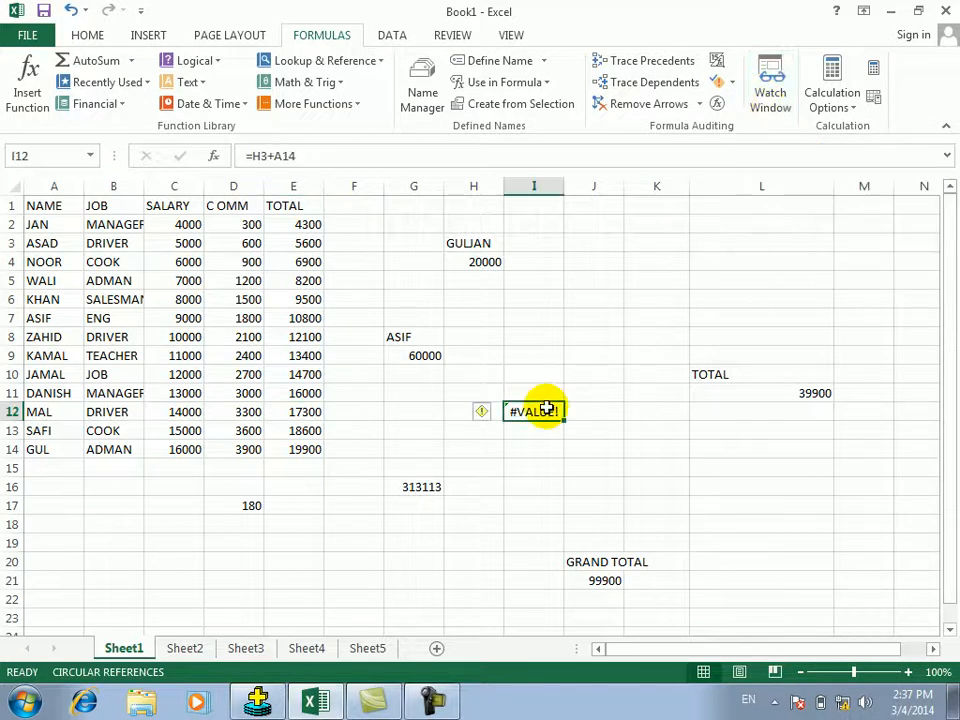
pyautogui.click(330, 342)
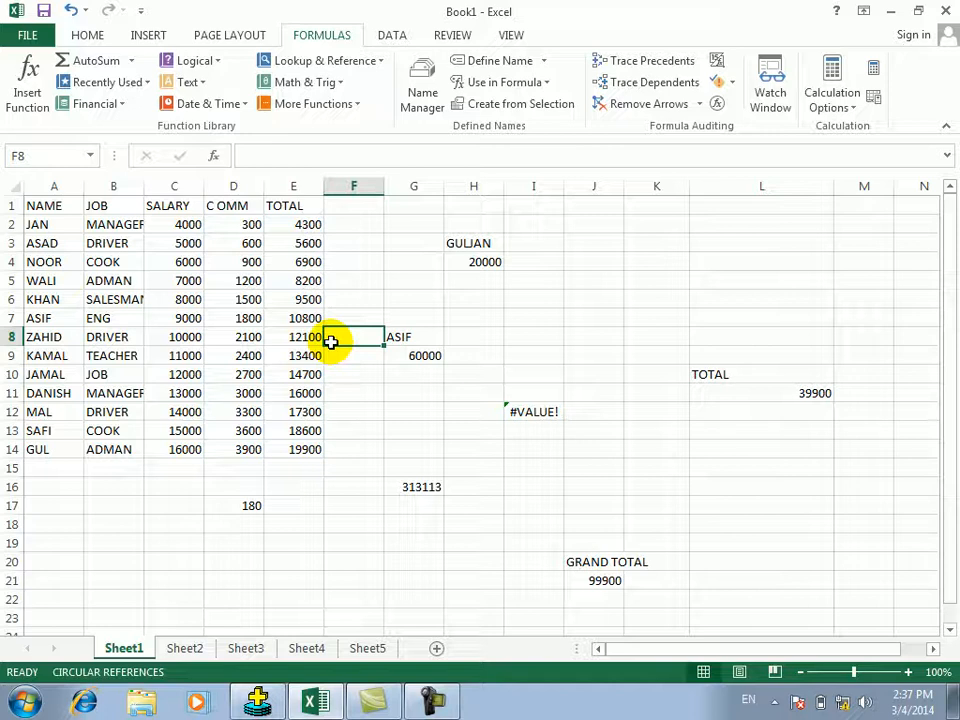
pyautogui.click(267, 317)
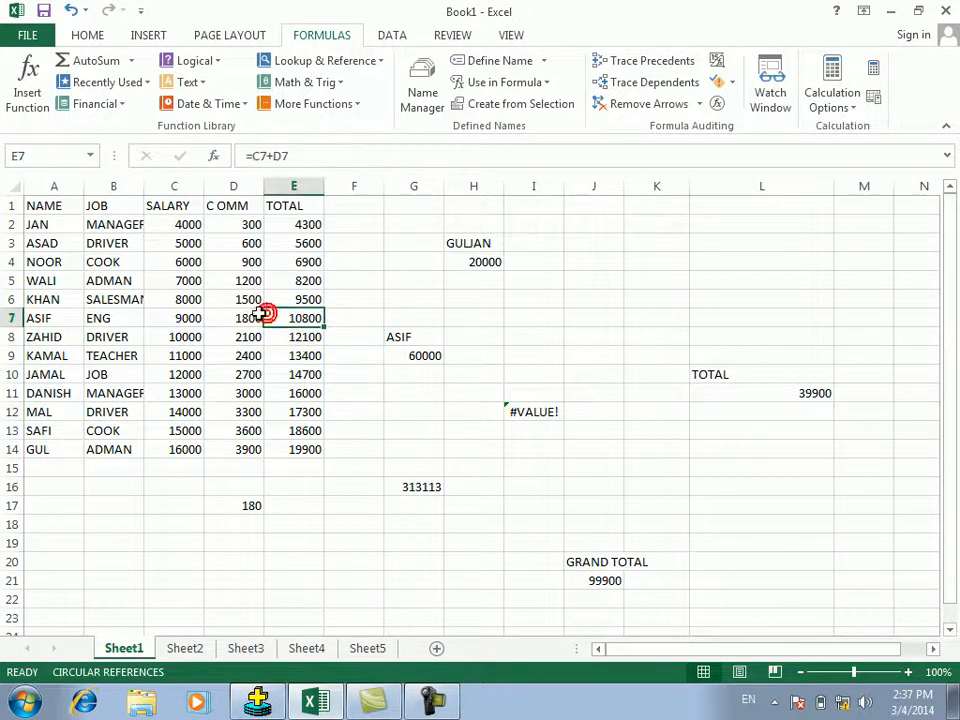
pyautogui.click(251, 316)
# Step: Open the Watch Window and add watches for cells G16 and E5 of Sheet1
pyautogui.click(425, 490)
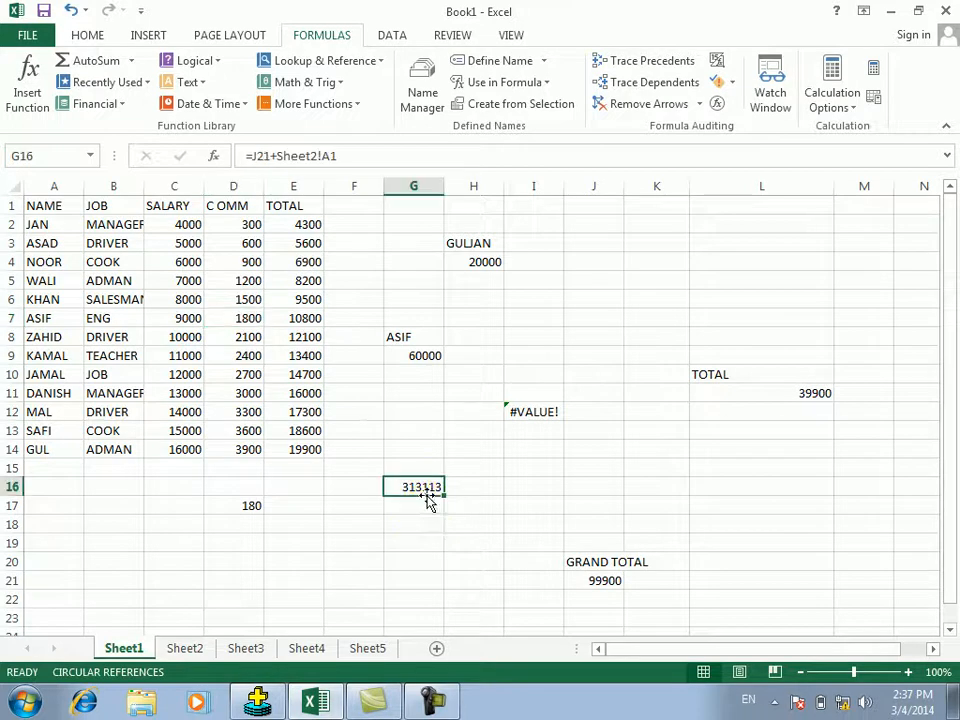
pyautogui.click(772, 96)
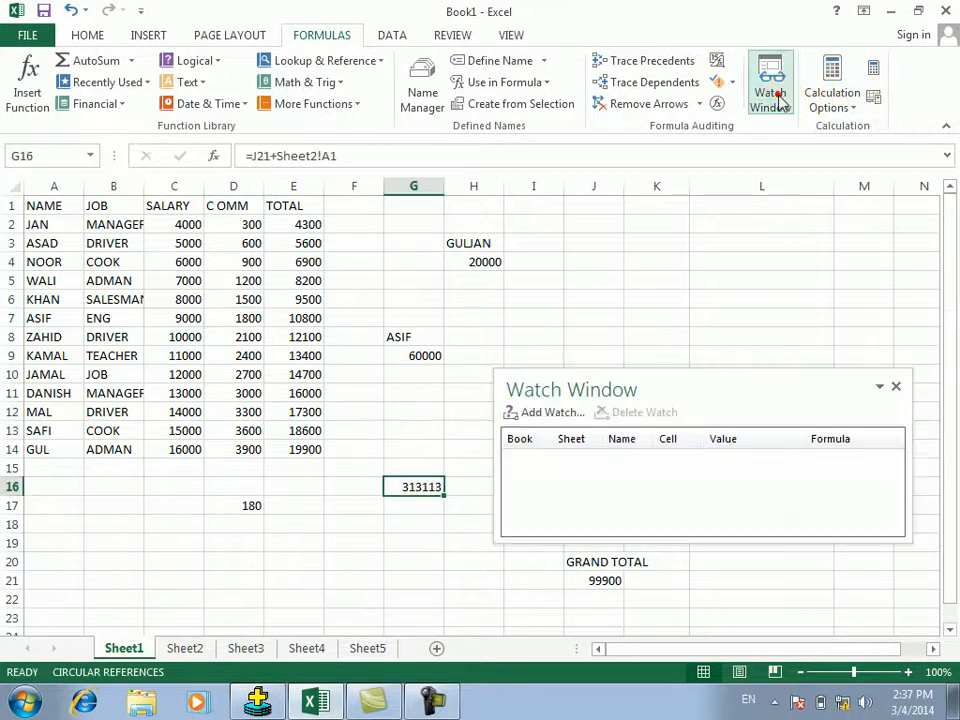
pyautogui.click(545, 411)
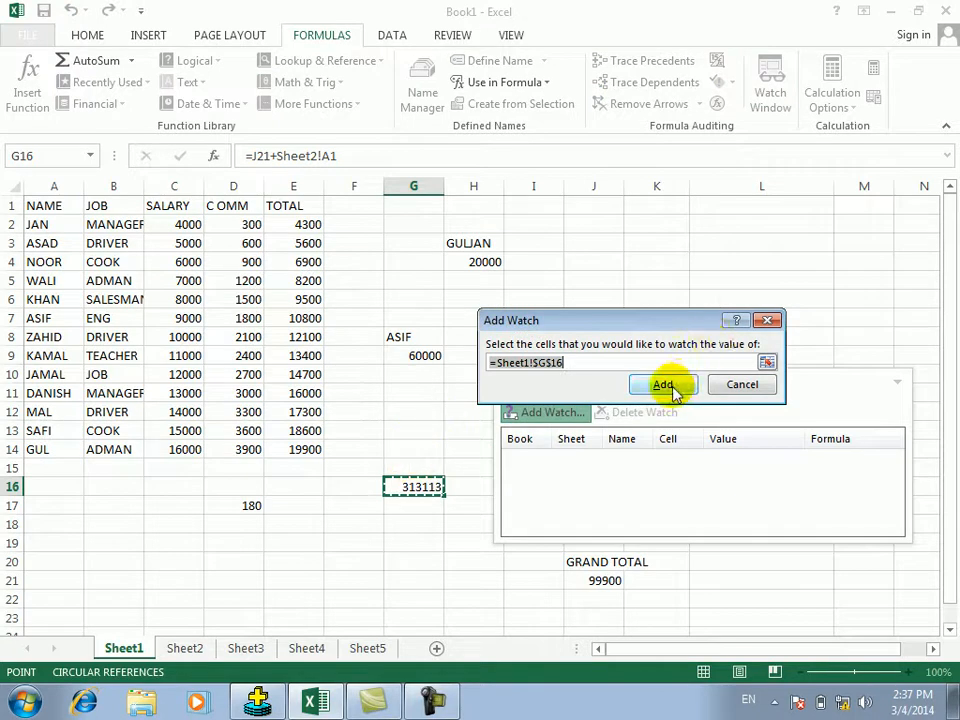
pyautogui.click(666, 385)
pyautogui.click(550, 412)
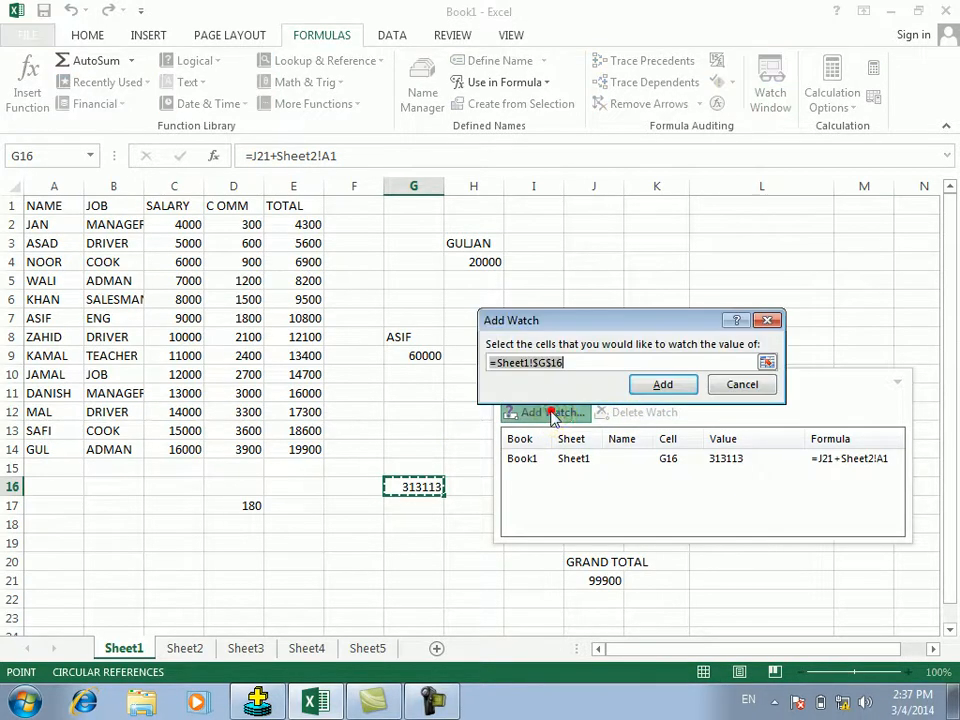
pyautogui.click(300, 280)
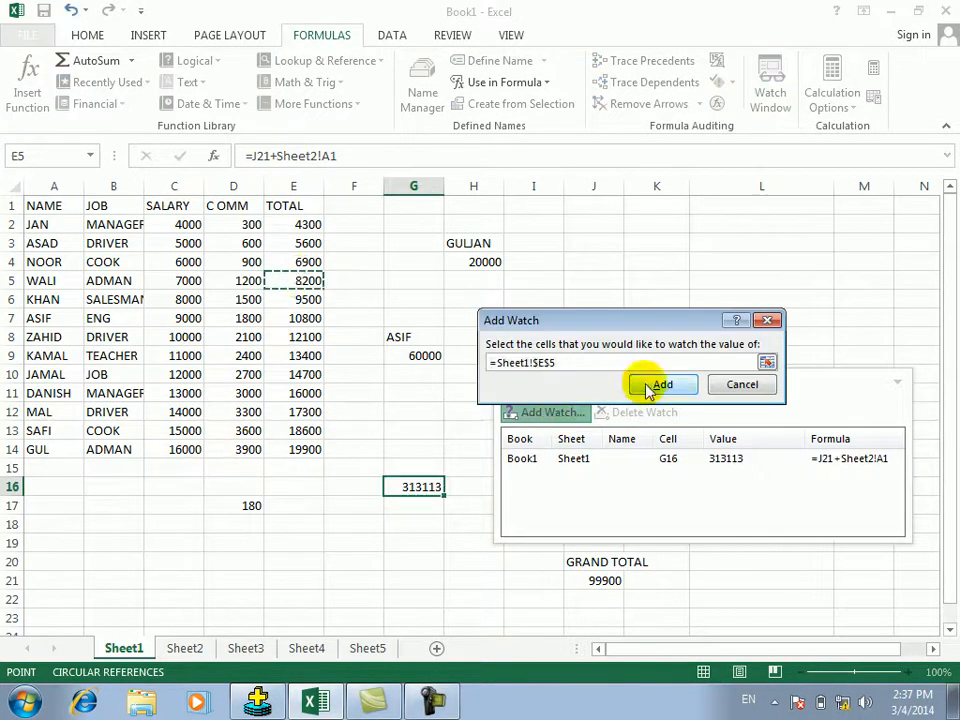
pyautogui.click(655, 384)
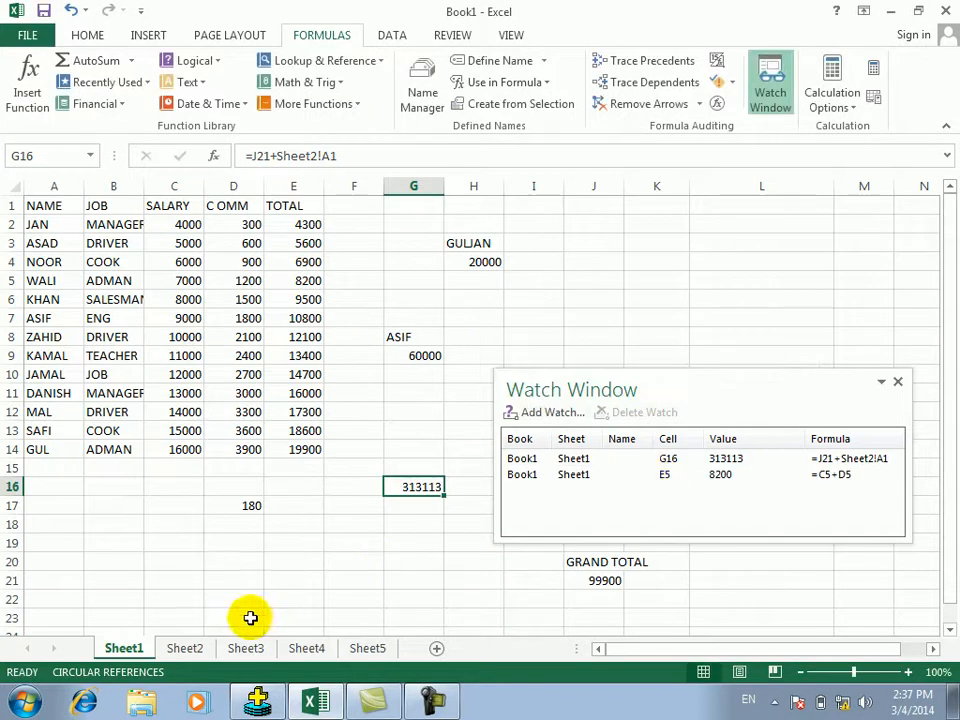
# Step: Add a watch for the credit cell AC3 on Sheet5
pyautogui.click(300, 648)
pyautogui.click(362, 648)
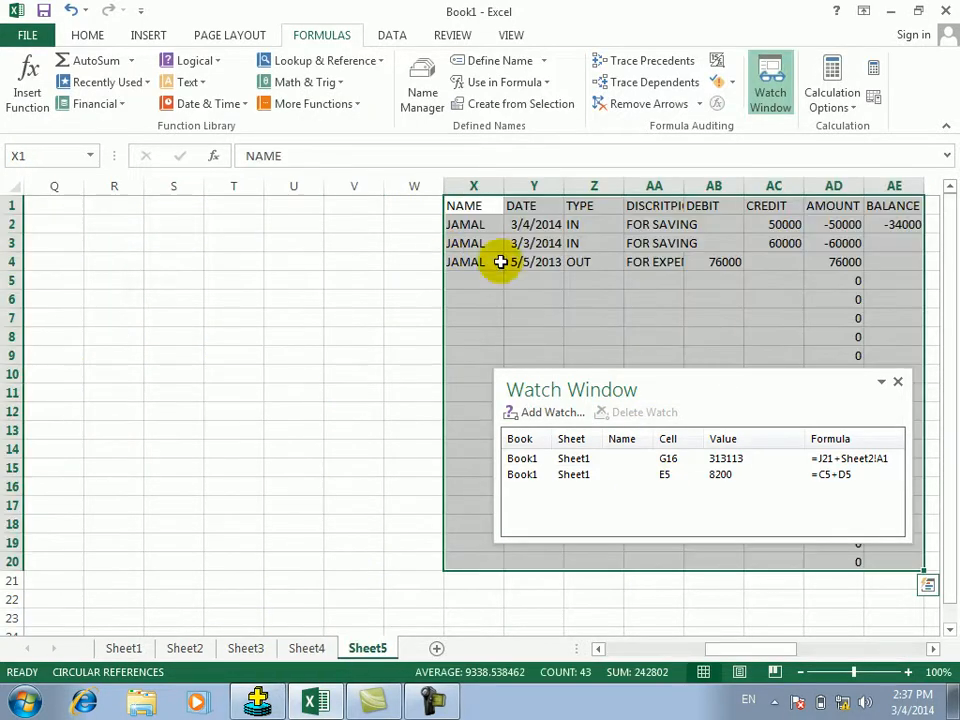
pyautogui.click(533, 298)
pyautogui.click(840, 243)
pyautogui.click(782, 243)
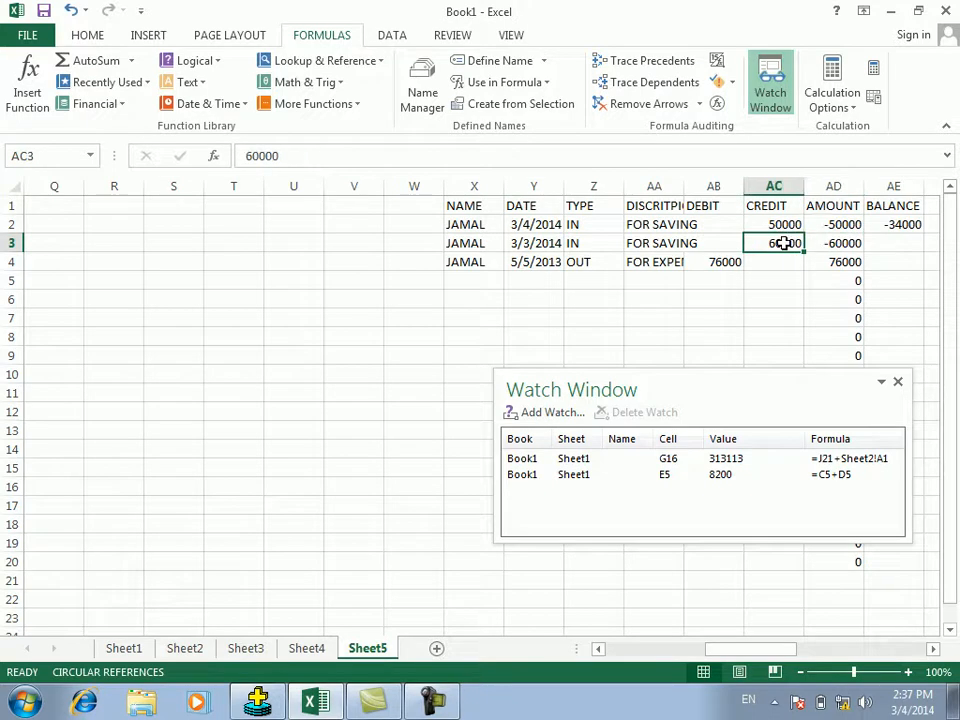
pyautogui.click(550, 413)
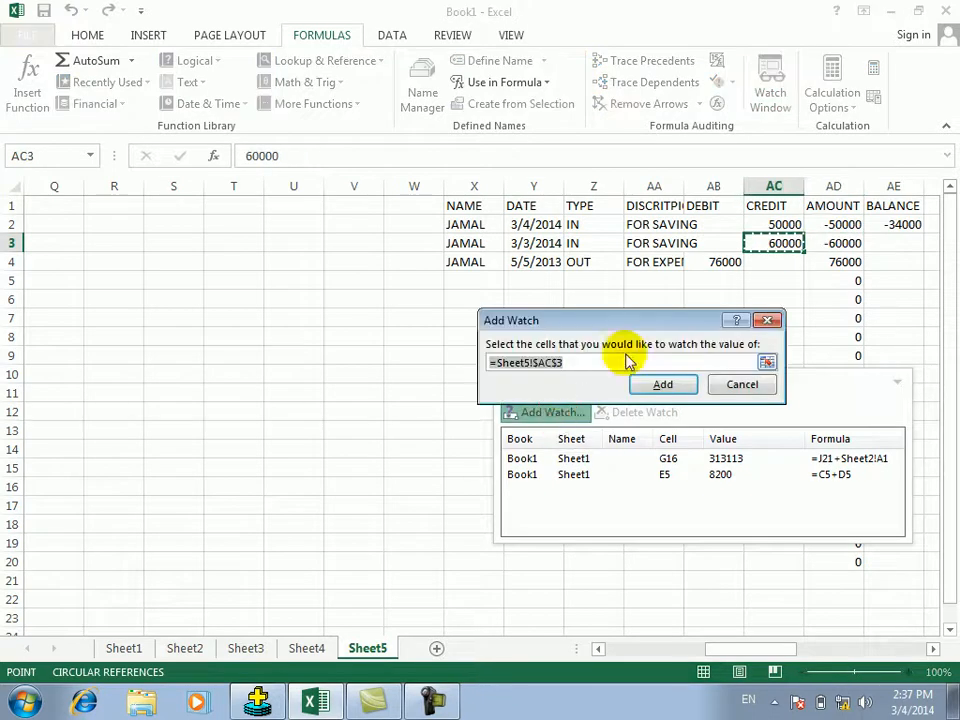
pyautogui.click(664, 387)
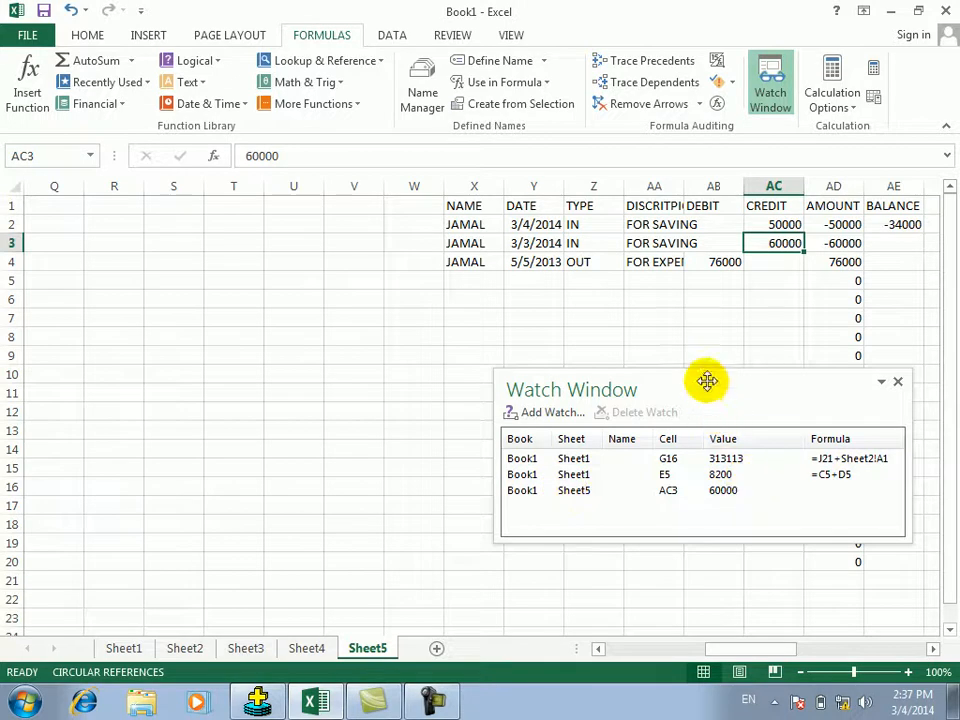
# Step: Move the Watch Window clear of the Sheet5 table, close it, and return to Sheet1
pyautogui.moveTo(707, 380); pyautogui.dragTo(236, 431)
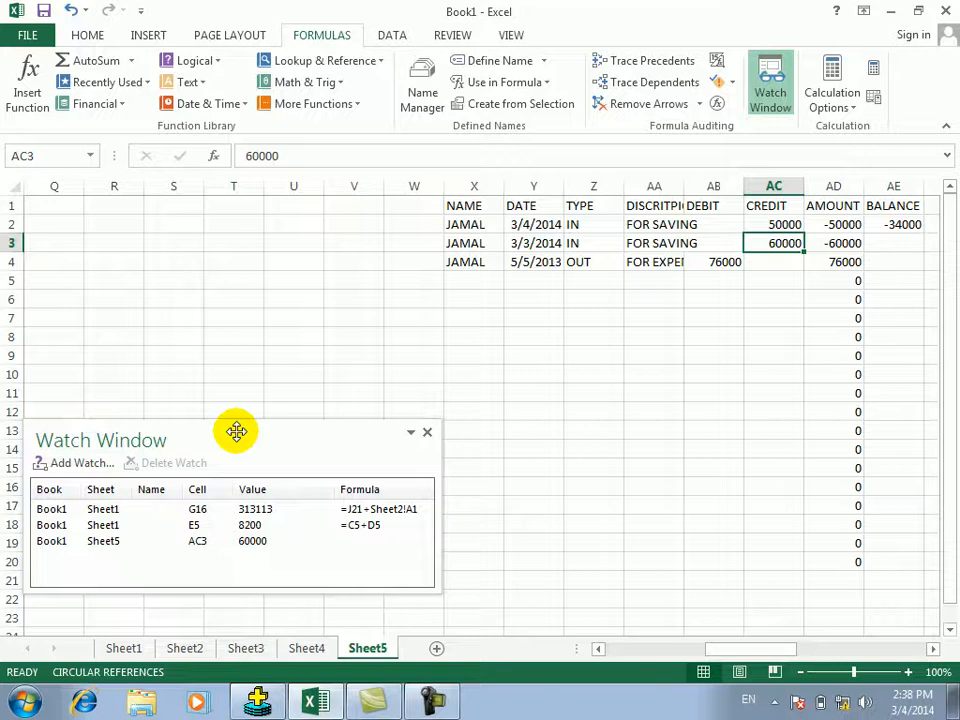
pyautogui.click(427, 432)
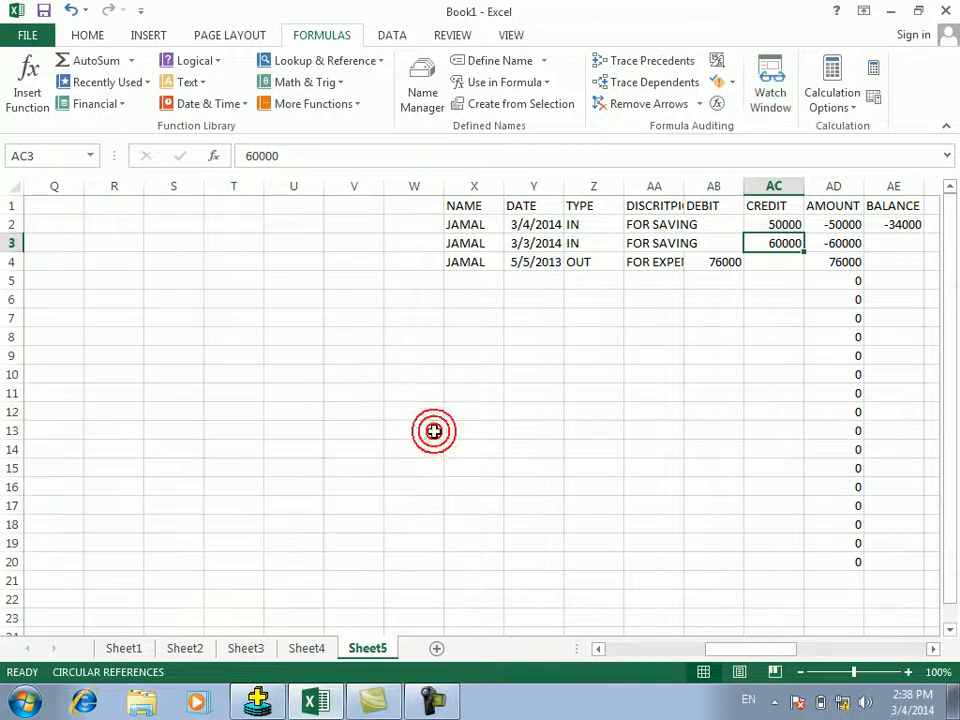
pyautogui.click(452, 285)
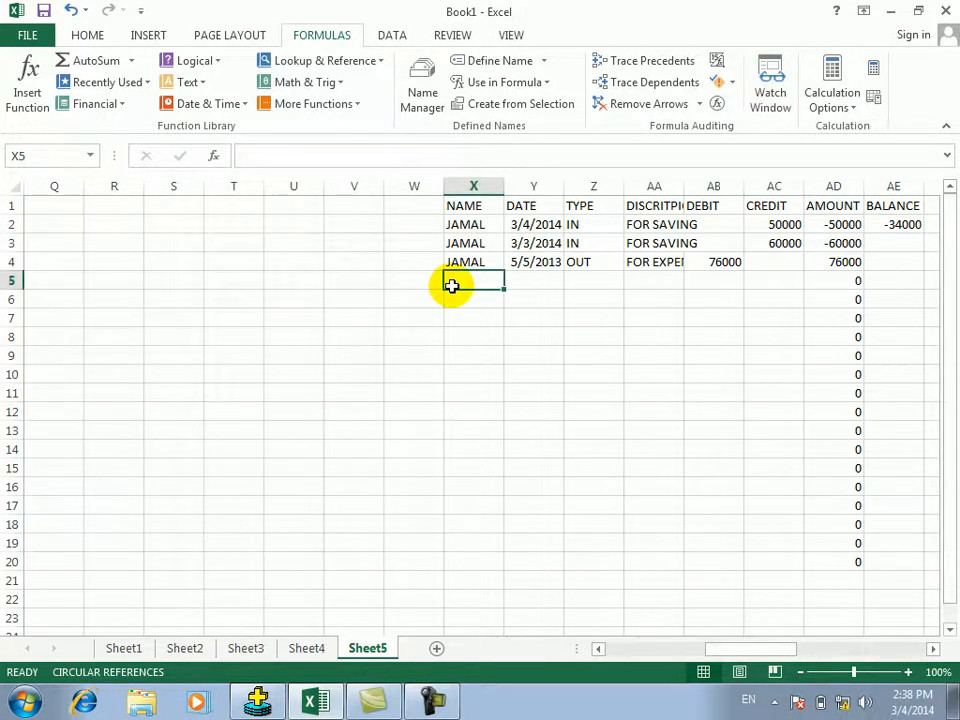
pyautogui.click(125, 649)
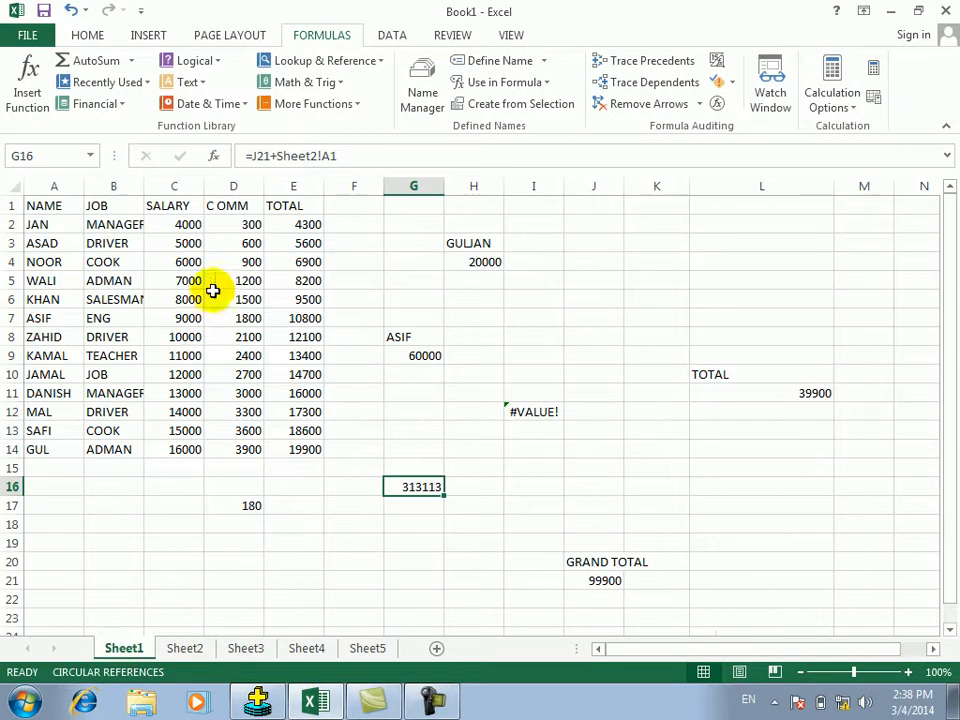
pyautogui.click(498, 278)
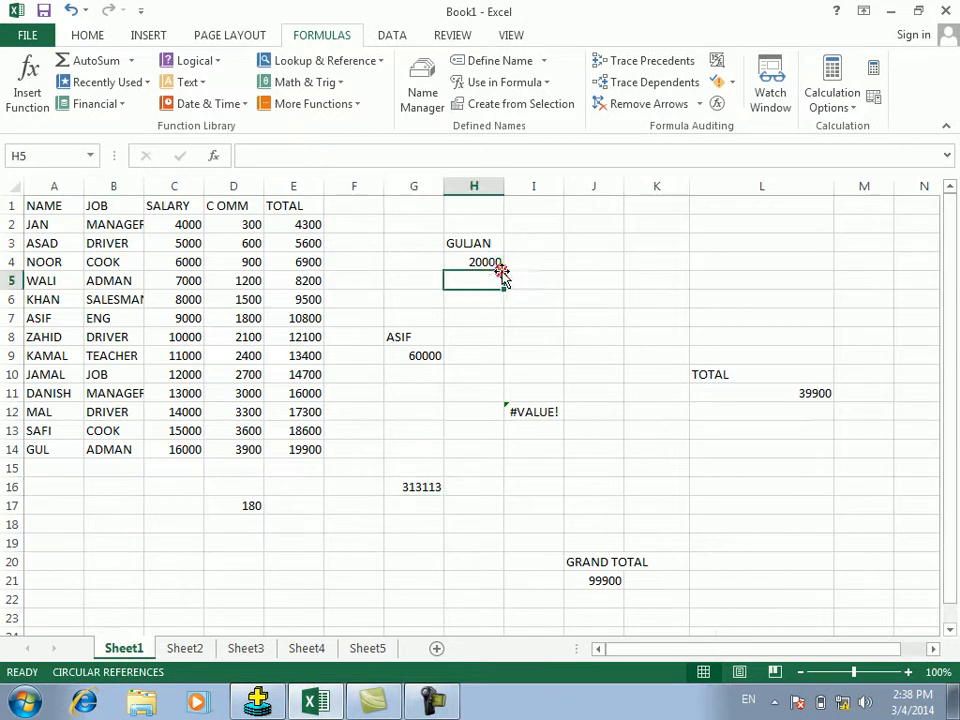
pyautogui.click(425, 274)
pyautogui.click(837, 108)
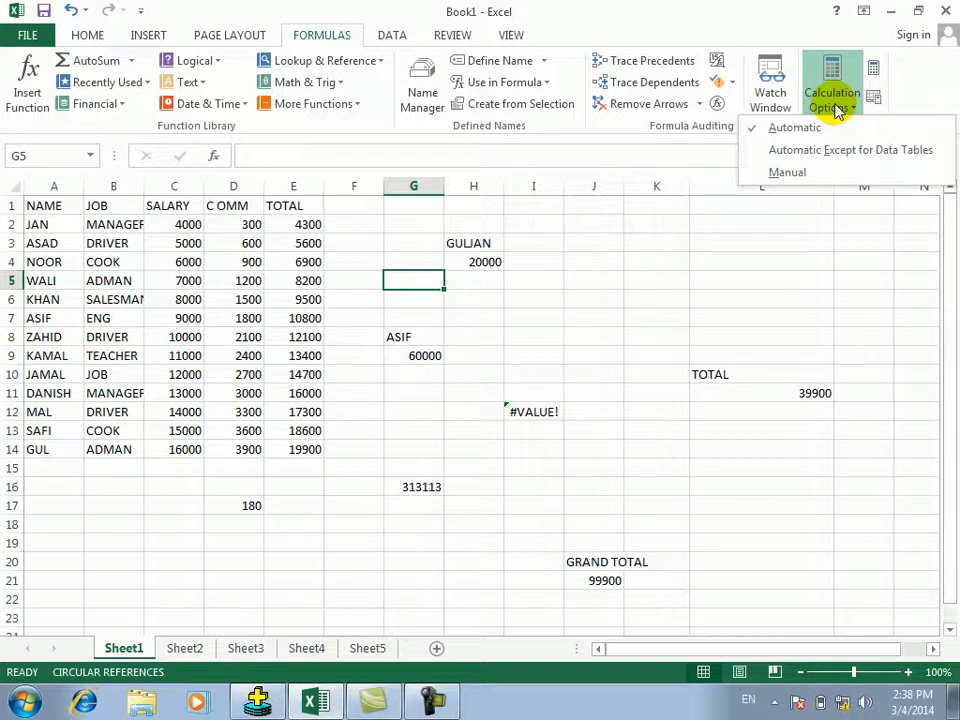
pyautogui.click(671, 264)
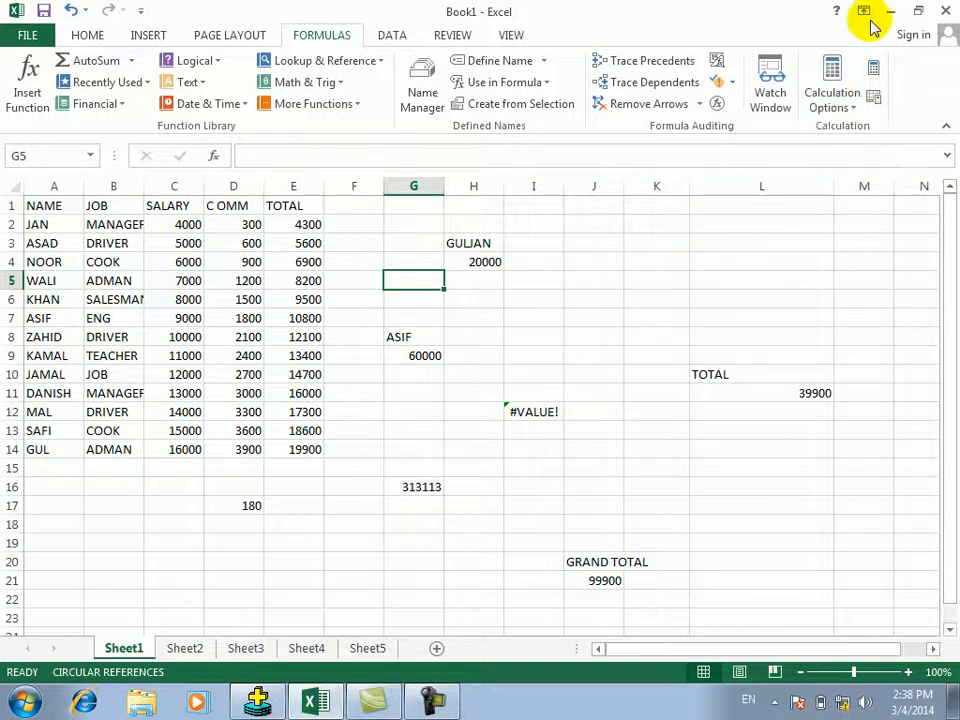
pyautogui.click(833, 102)
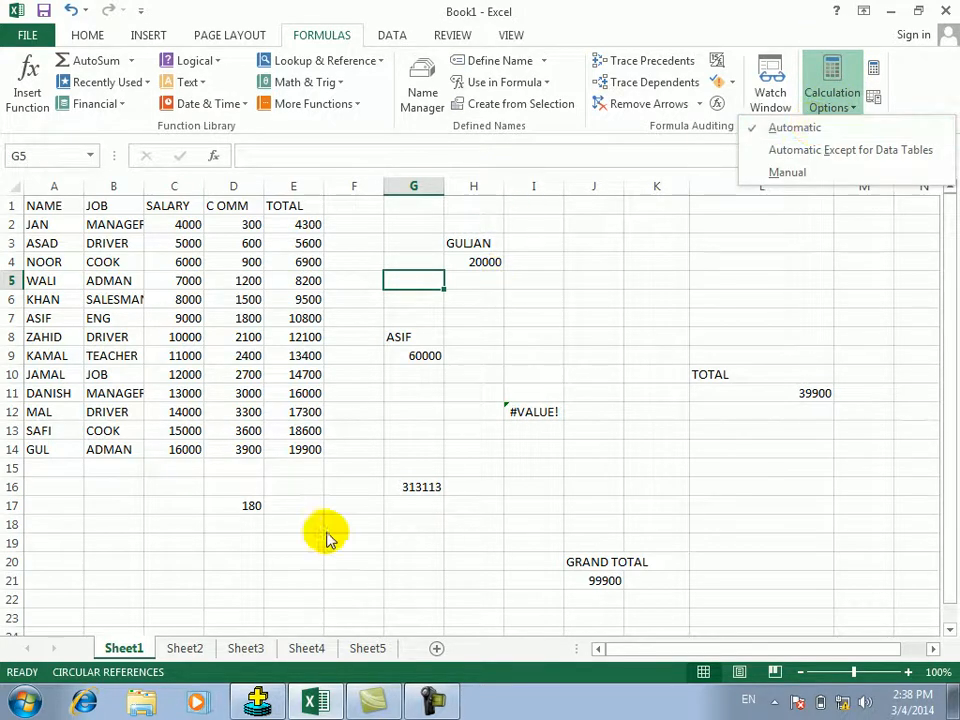
pyautogui.click(183, 648)
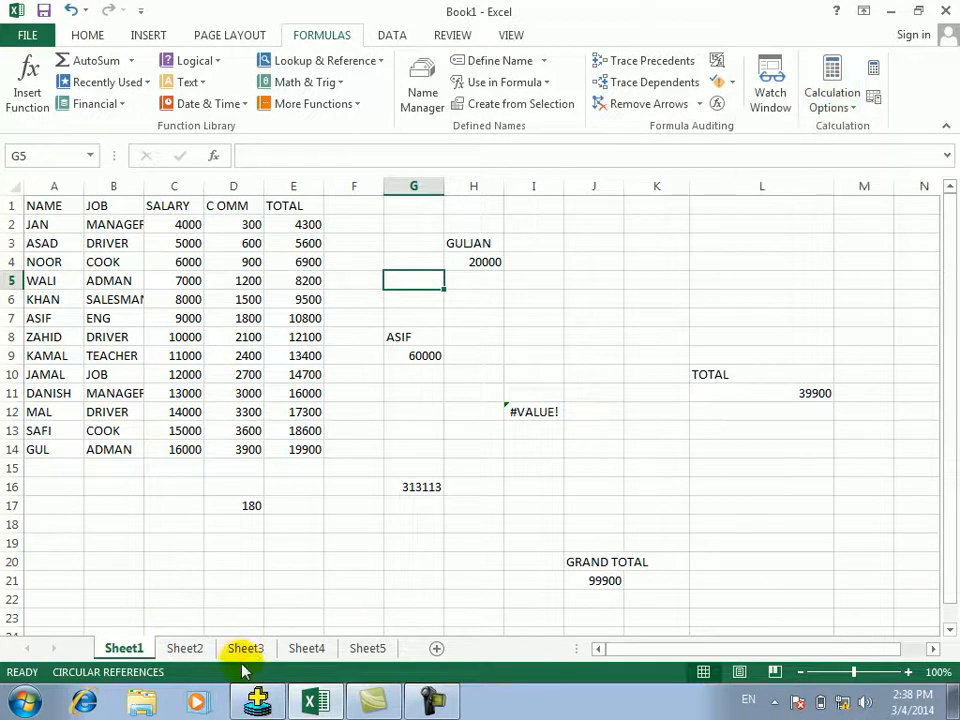
# Step: On Sheet2, enter 12 in D1 and E1 and add them with the formula =E1+D1 in F1
pyautogui.click(170, 658)
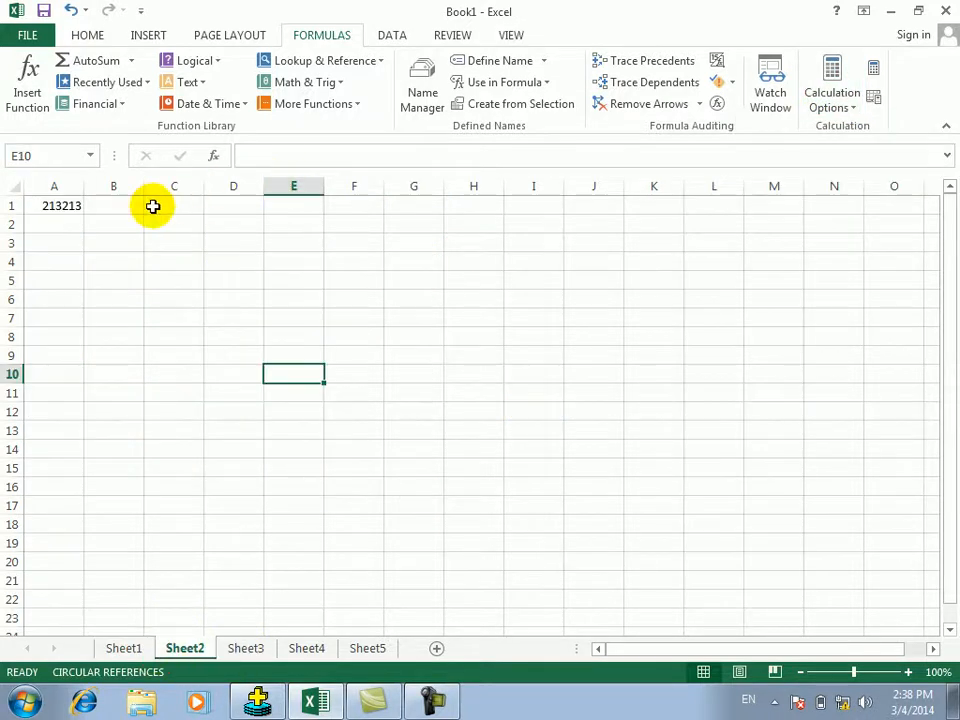
pyautogui.click(246, 210)
pyautogui.click(246, 210)
pyautogui.write('12')
pyautogui.press('Tab')
pyautogui.write('12')
pyautogui.press('Tab')
pyautogui.write('=')
pyautogui.press('Left')
pyautogui.write('+')
pyautogui.press('Left')
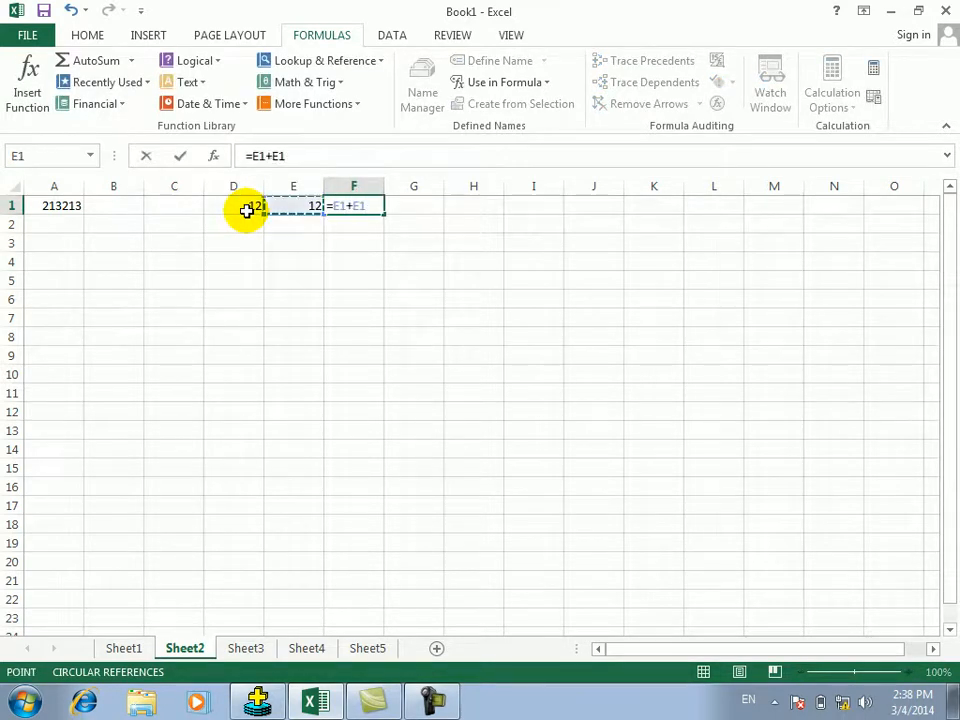
pyautogui.press('Left')
pyautogui.press('Return')
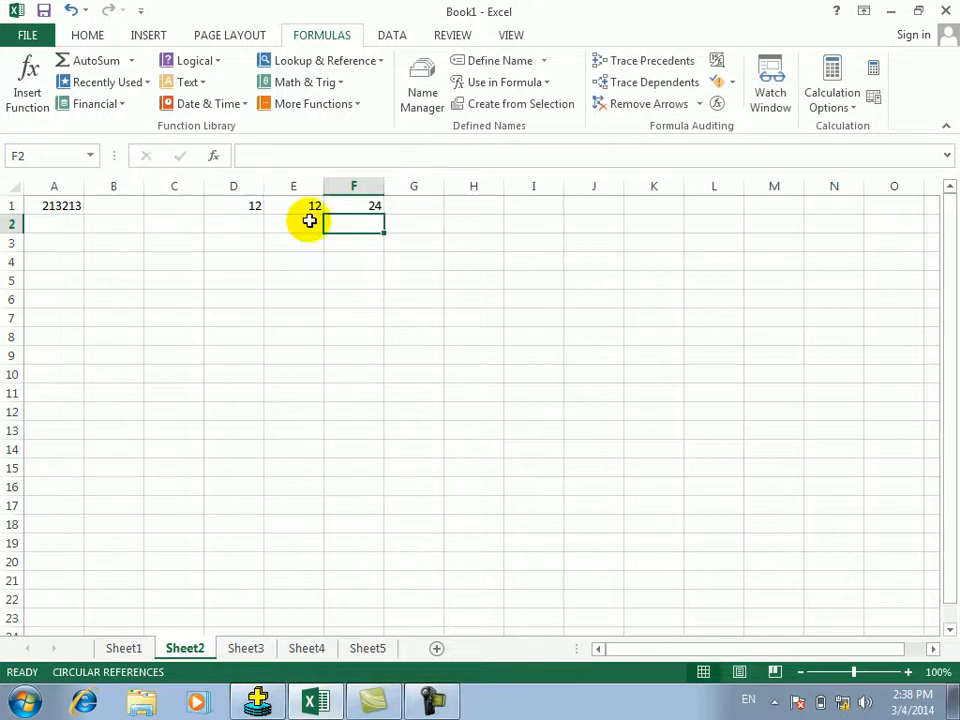
# Step: Change the values in both D1 and E1 to 1
pyautogui.click(236, 208)
pyautogui.write('1')
pyautogui.press('Tab')
pyautogui.press('Tab')
pyautogui.press('Tab')
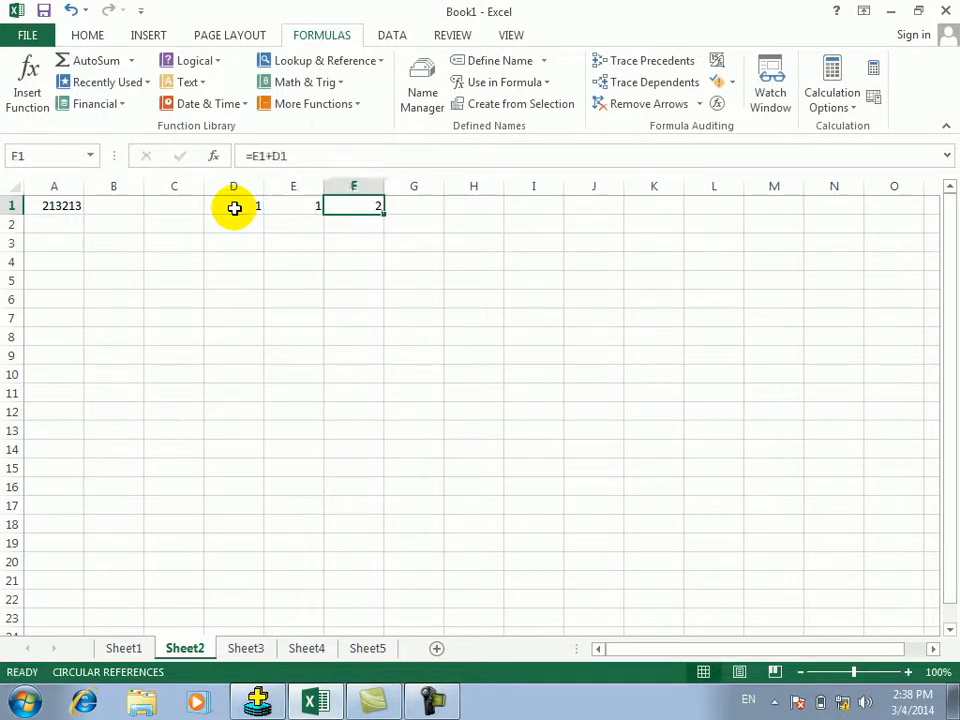
# Step: Switch the calculation mode to Manual, then set D1 to 8000 and E1 to 9000
pyautogui.click(836, 106)
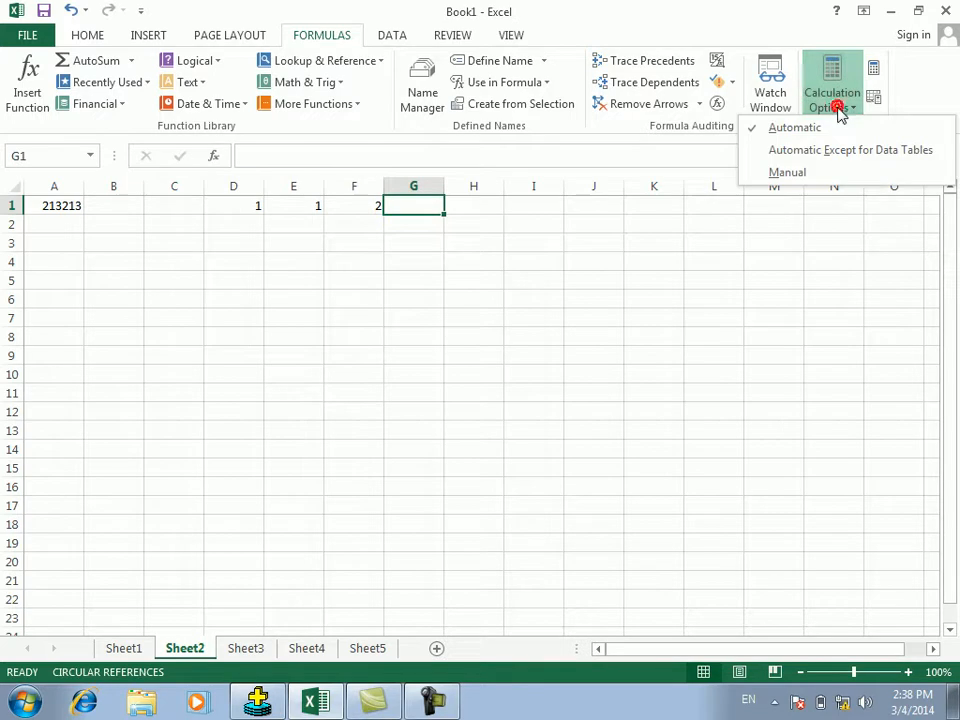
pyautogui.click(783, 173)
pyautogui.click(257, 208)
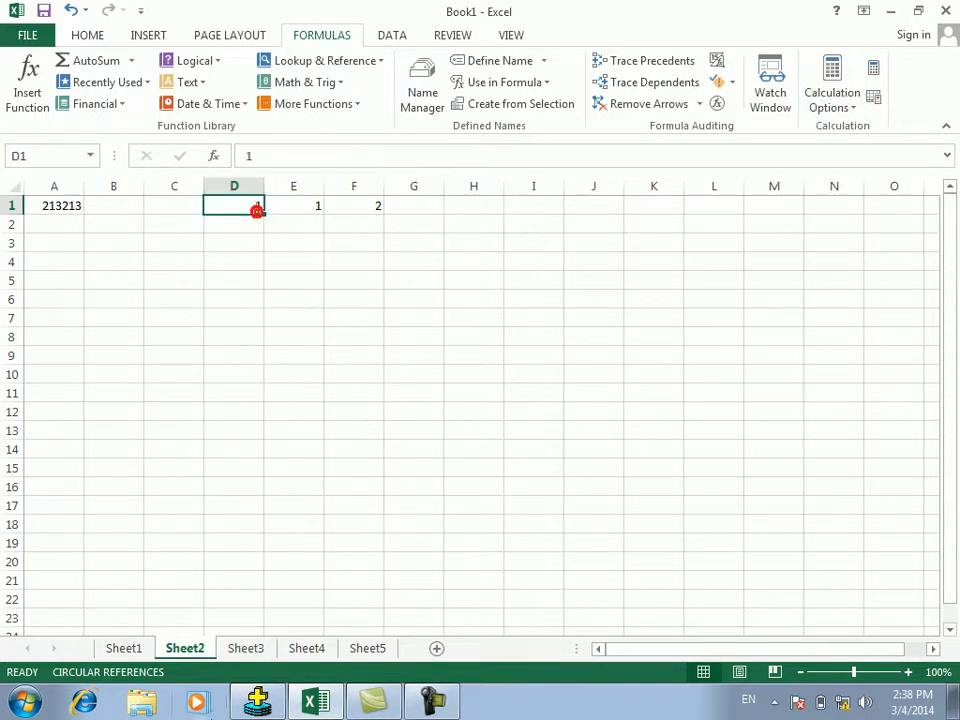
pyautogui.write('8000')
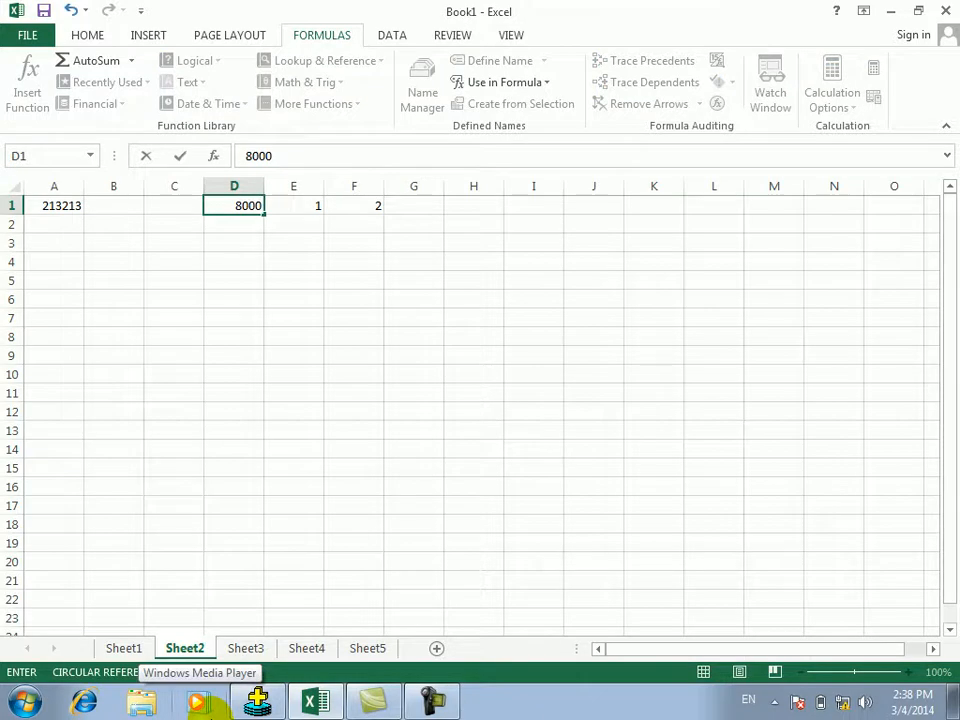
pyautogui.press('Tab')
pyautogui.write('9000')
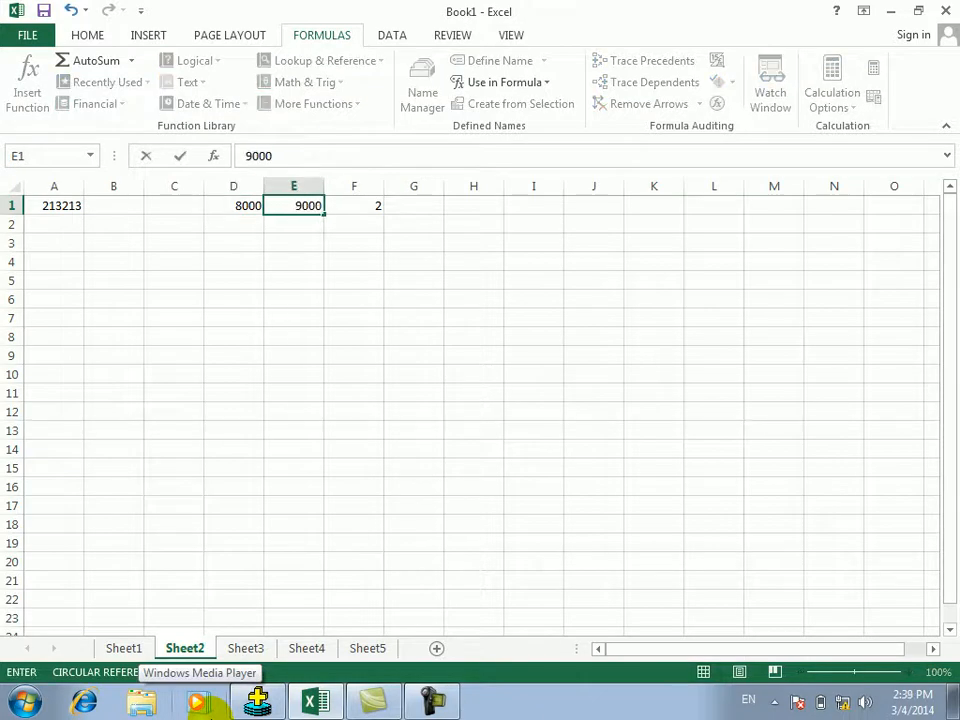
pyautogui.press('Return')
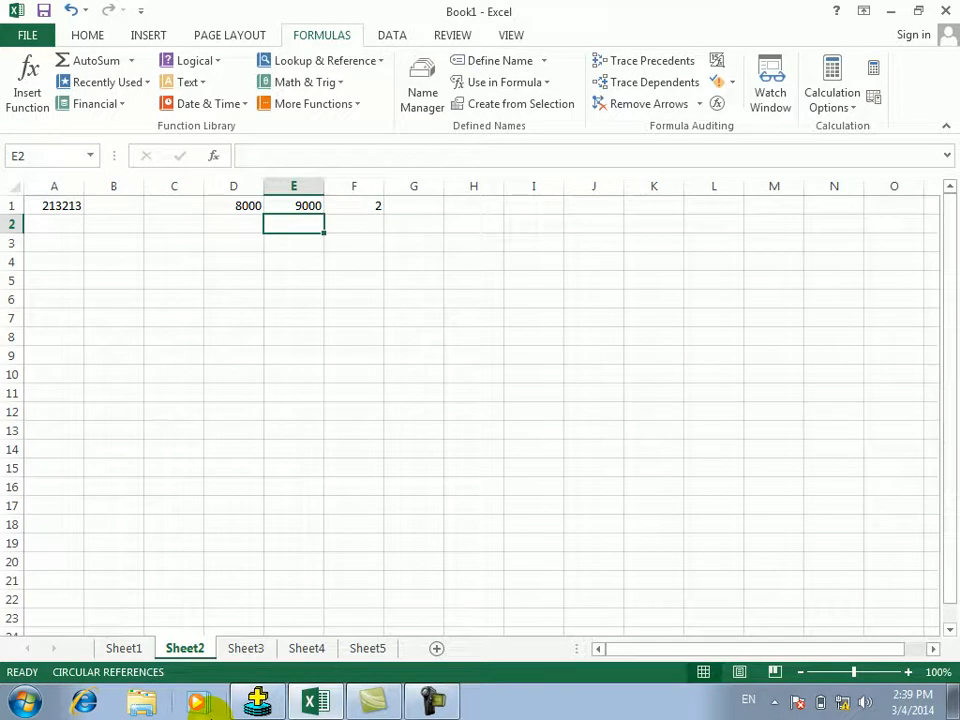
# Step: On Sheet1, enter 12 in A19 and B19 and add them with the formula =B19+A19 in C19
pyautogui.click(128, 650)
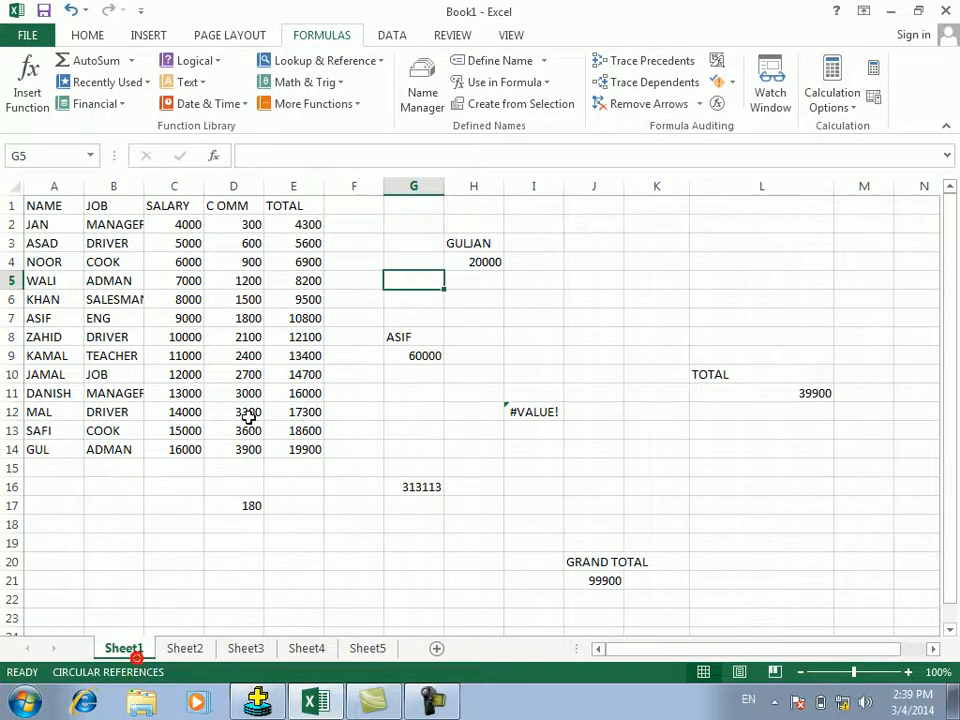
pyautogui.click(46, 539)
pyautogui.write('12')
pyautogui.press('Tab')
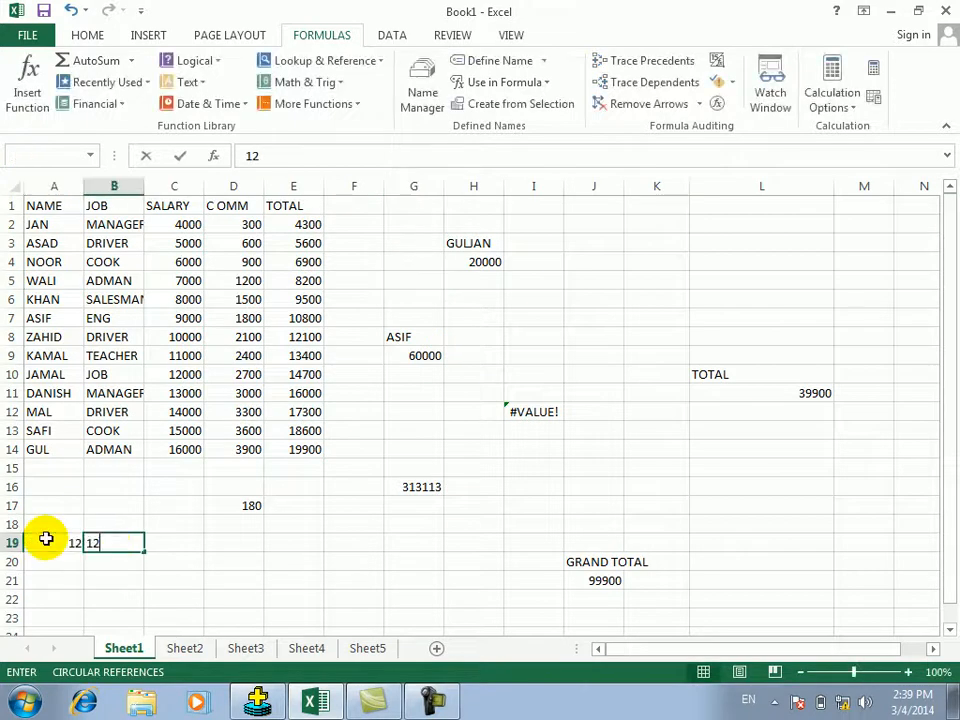
pyautogui.write('12')
pyautogui.press('Tab')
pyautogui.write('=')
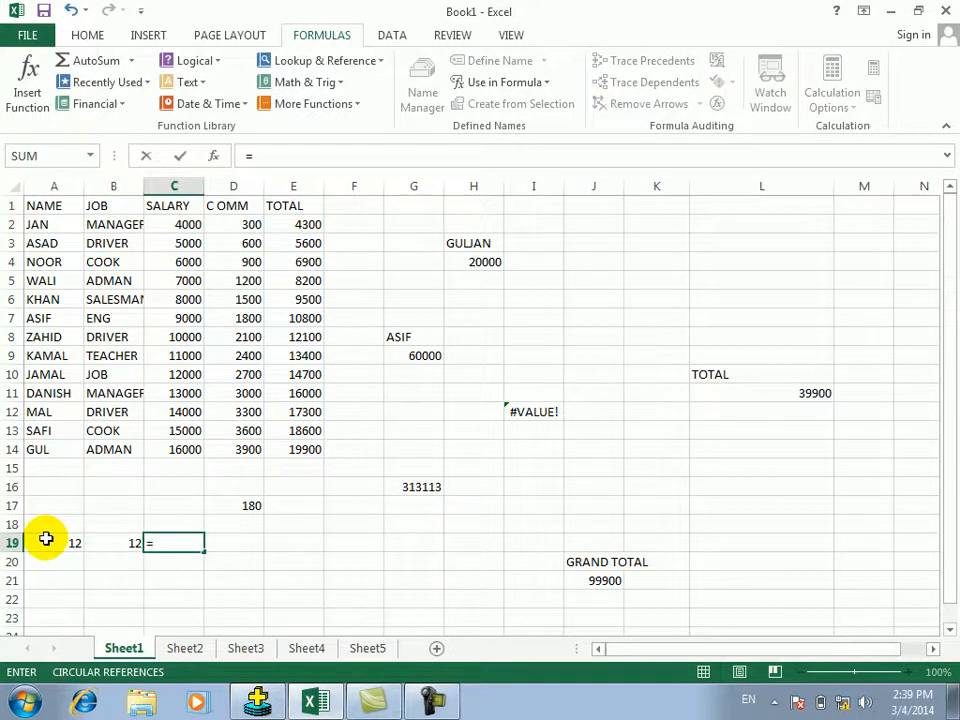
pyautogui.press('Down')
pyautogui.press('Up')
pyautogui.press('Left')
pyautogui.press('Left')
pyautogui.press('Left')
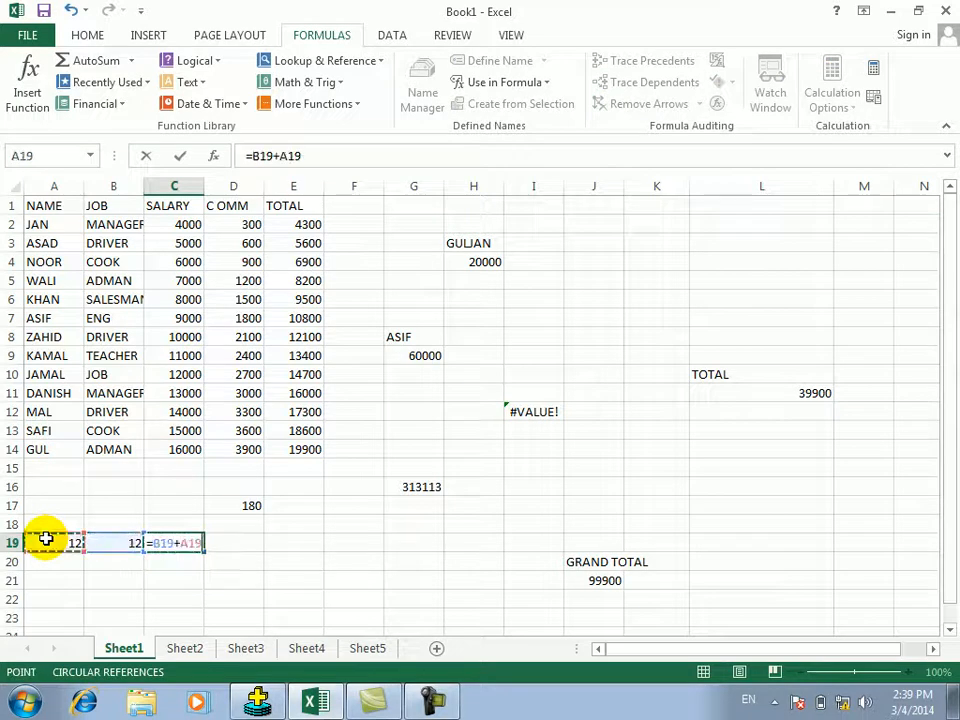
pyautogui.press('Return')
# Step: Change the value in A19 to 12000
pyautogui.click(50, 545)
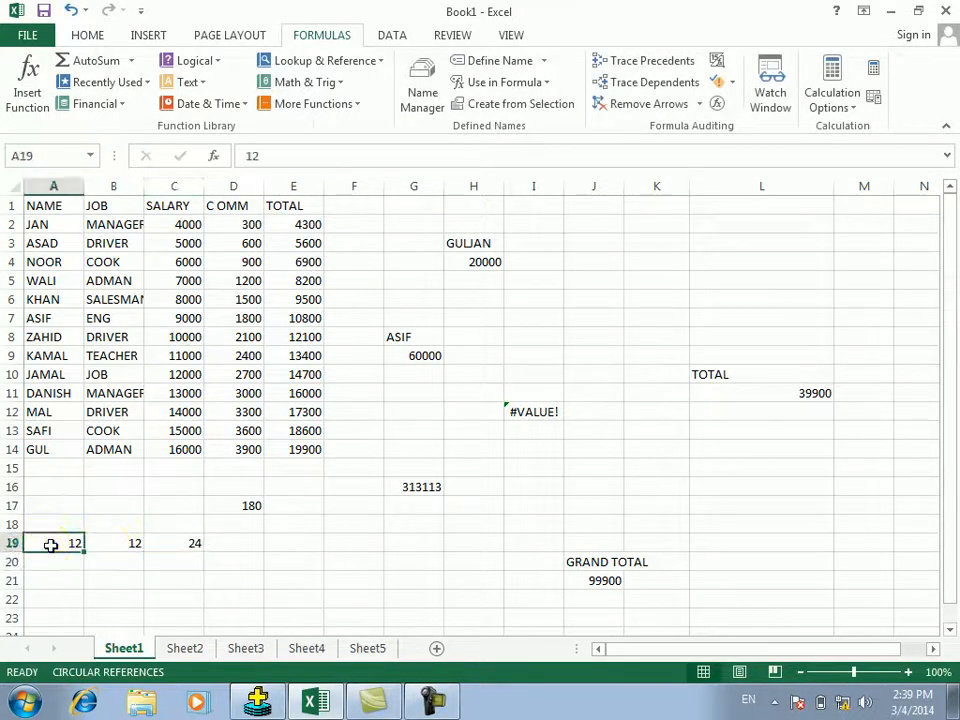
pyautogui.write('1')
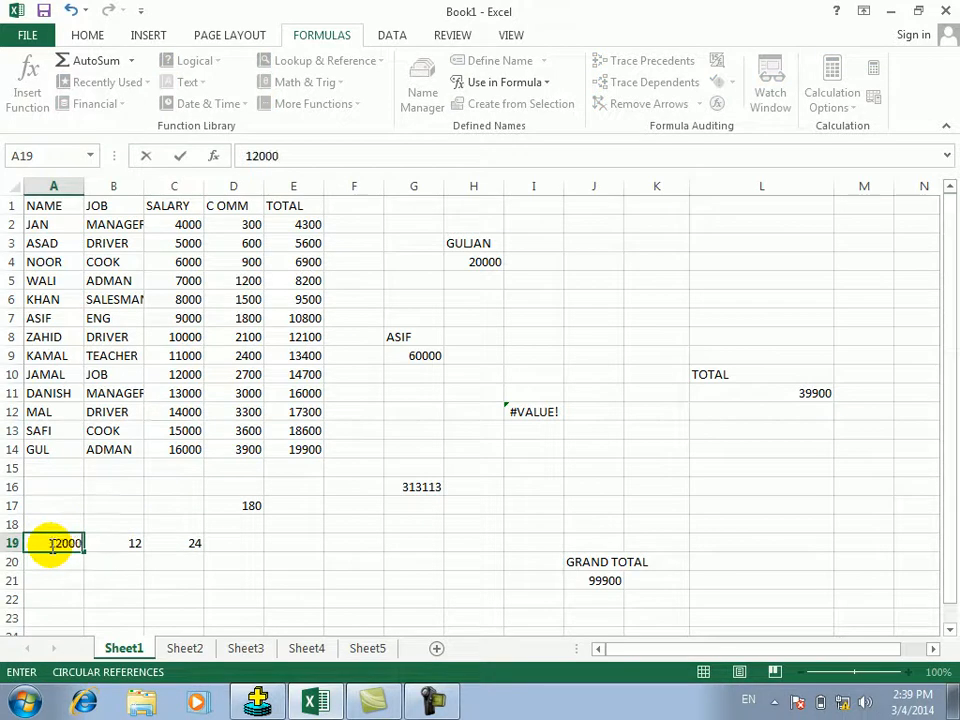
pyautogui.press('Tab')
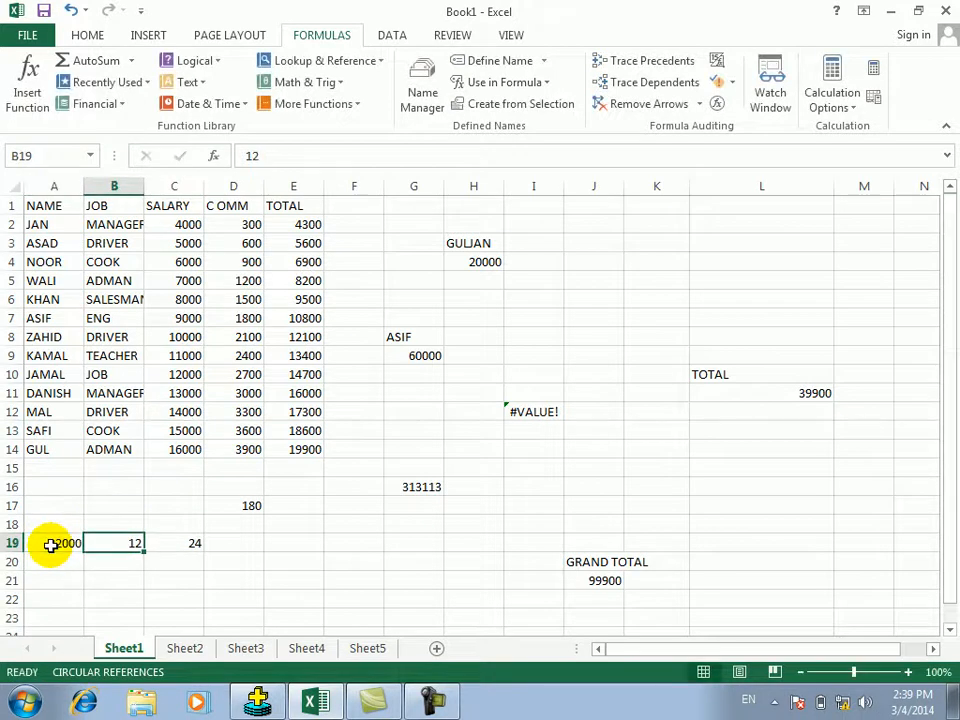
pyautogui.click(229, 548)
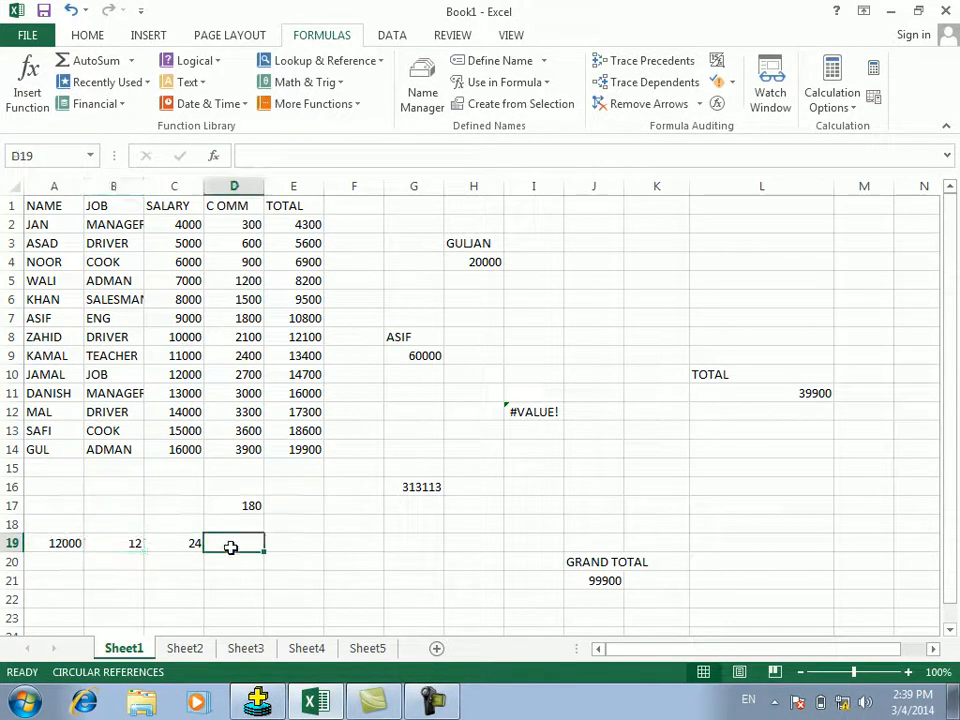
# Step: From Sheet2, recalculate the whole workbook with Calculate Now and check the sum in C19 on Sheet1
pyautogui.click(184, 648)
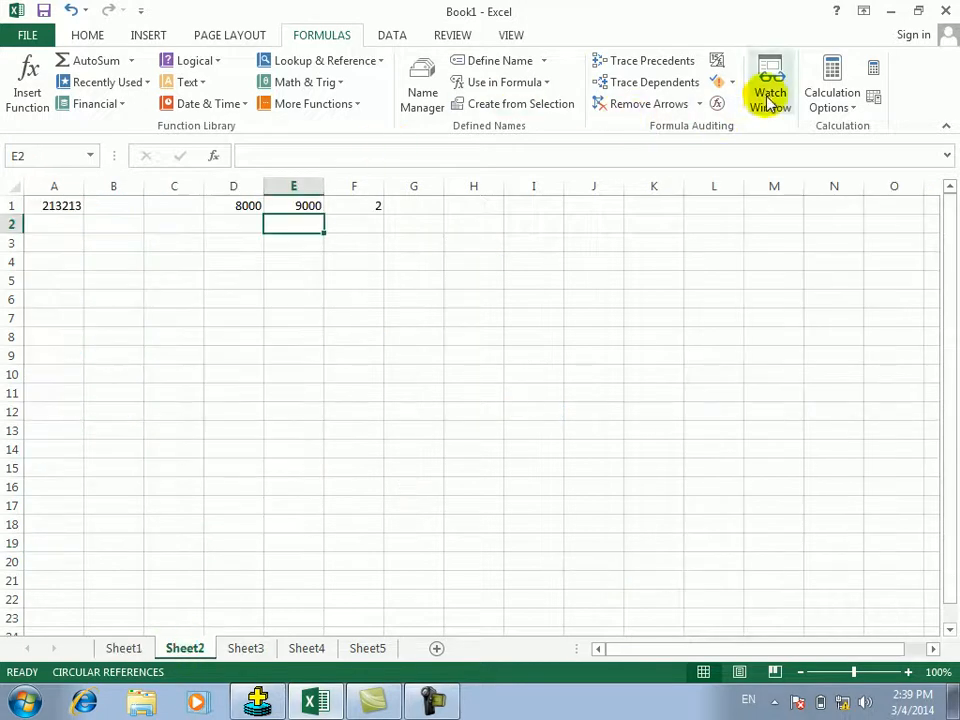
pyautogui.click(853, 108)
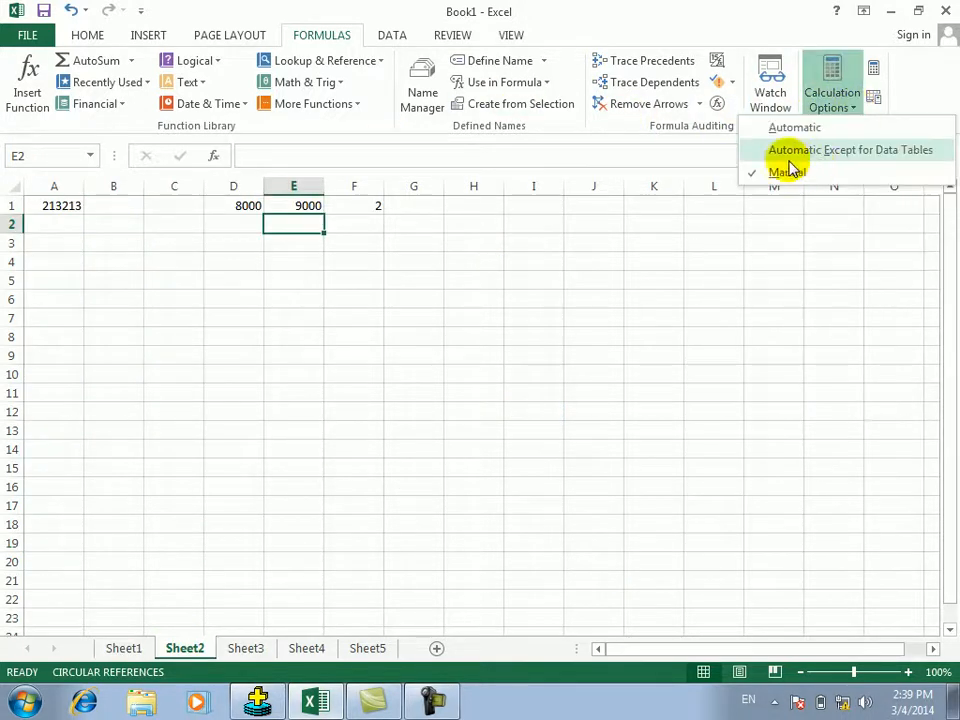
pyautogui.click(707, 258)
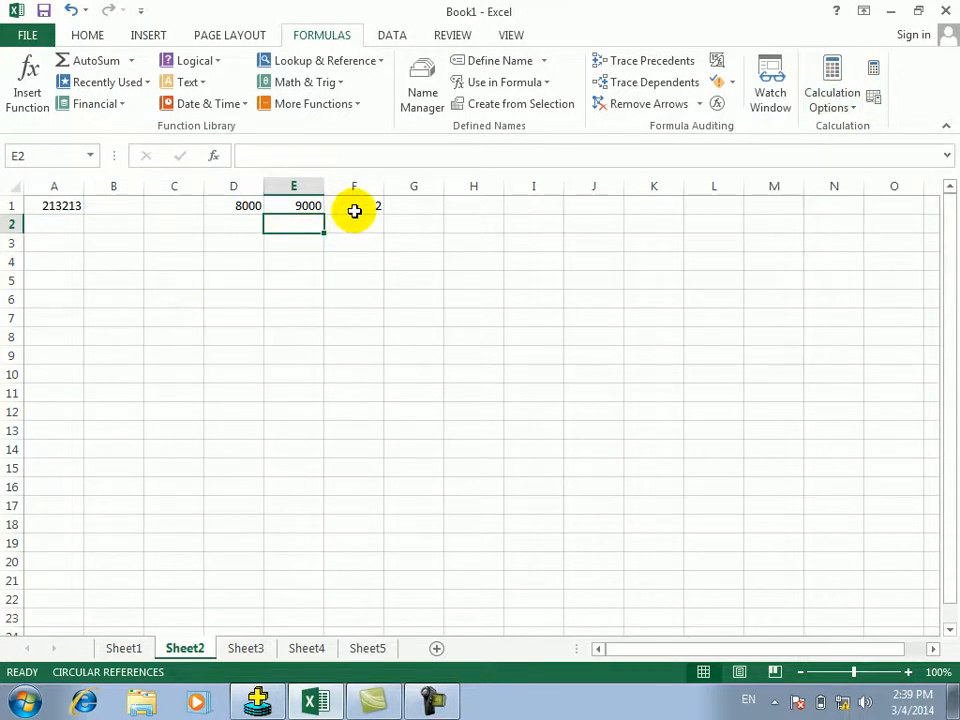
pyautogui.click(124, 648)
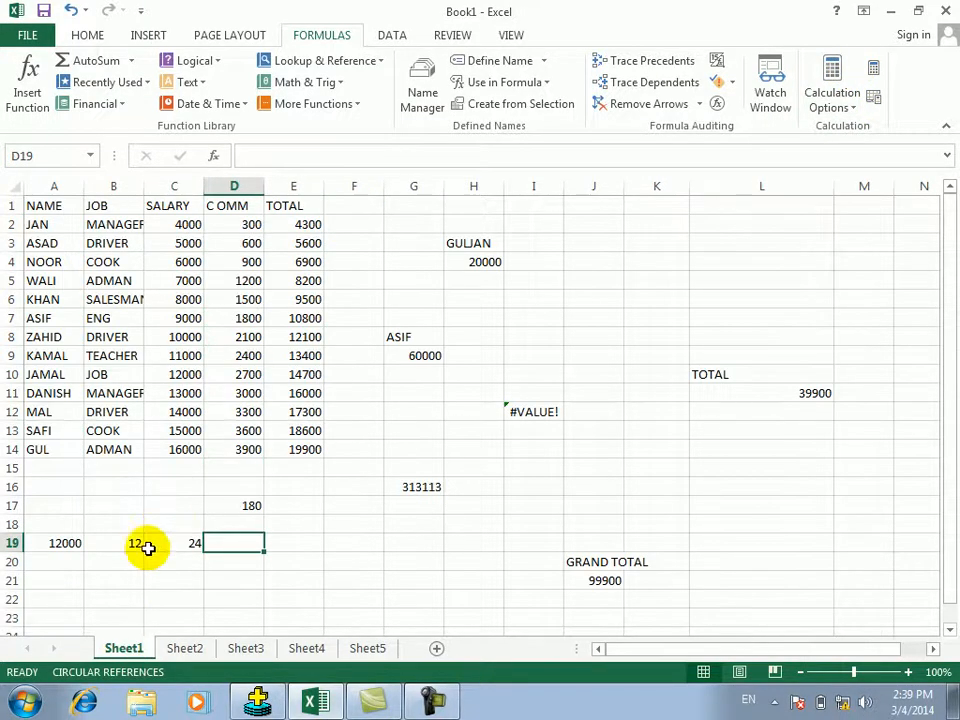
pyautogui.click(184, 649)
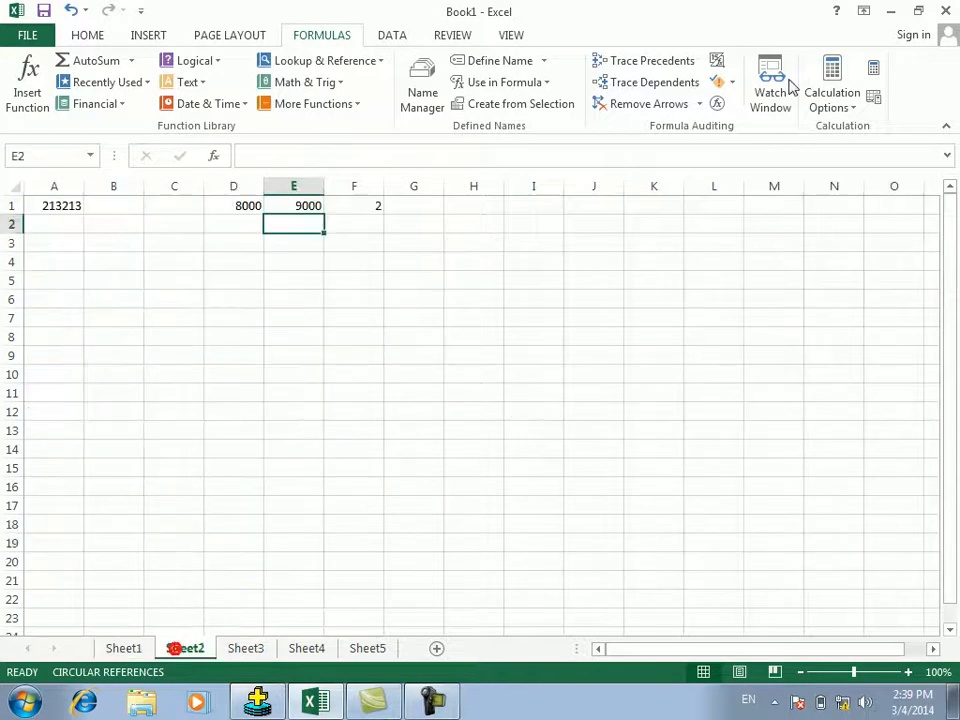
pyautogui.click(873, 67)
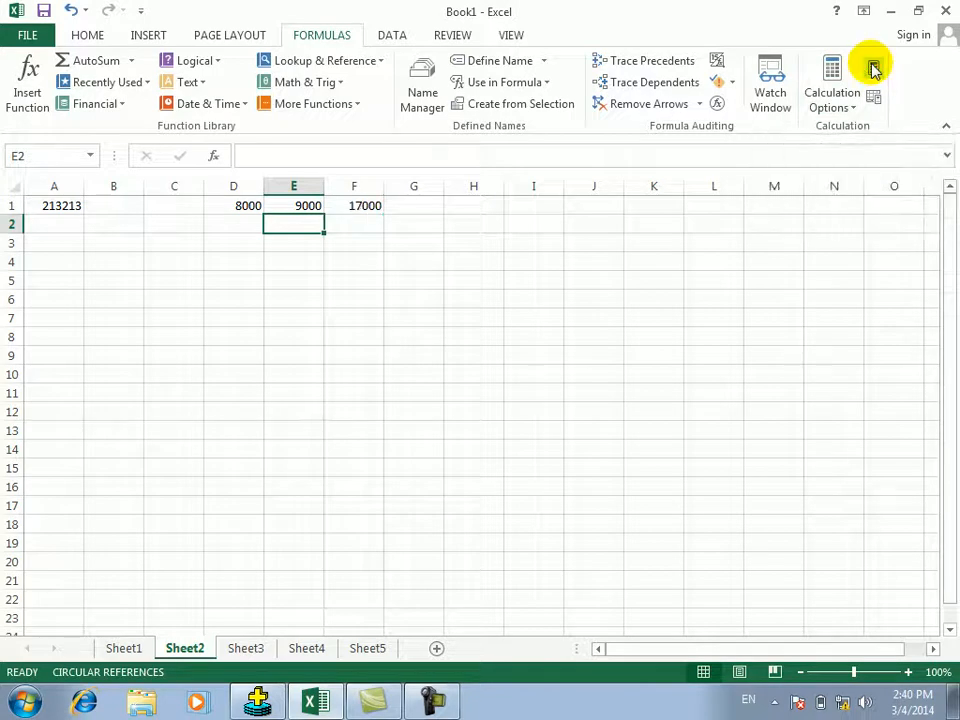
pyautogui.click(129, 646)
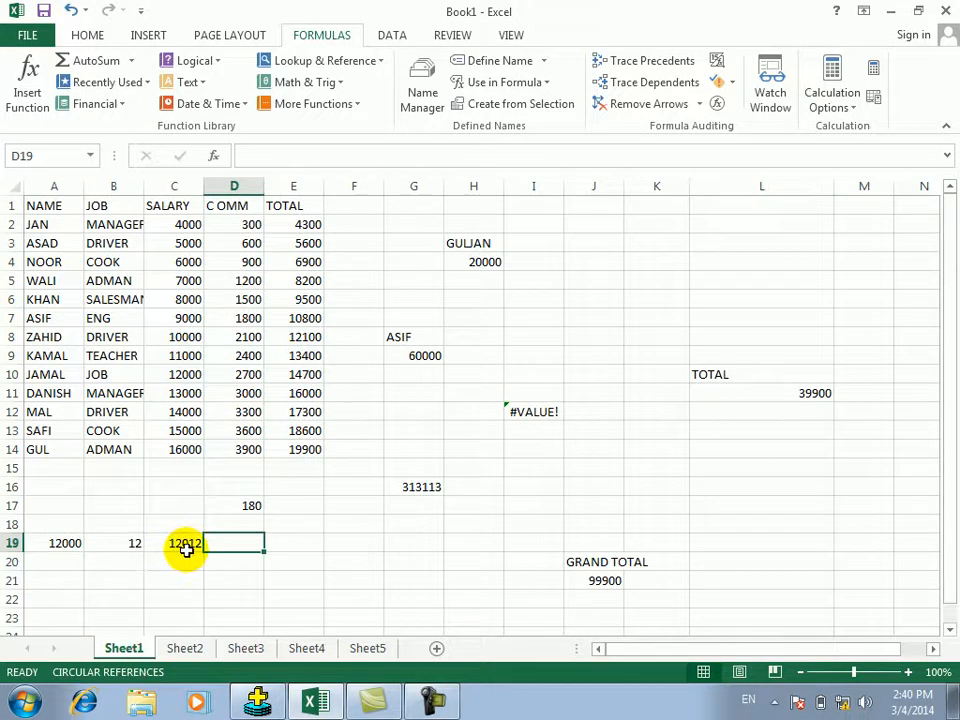
# Step: Change the values in A19 and B19 on Sheet1 to 1
pyautogui.click(66, 546)
pyautogui.write('1')
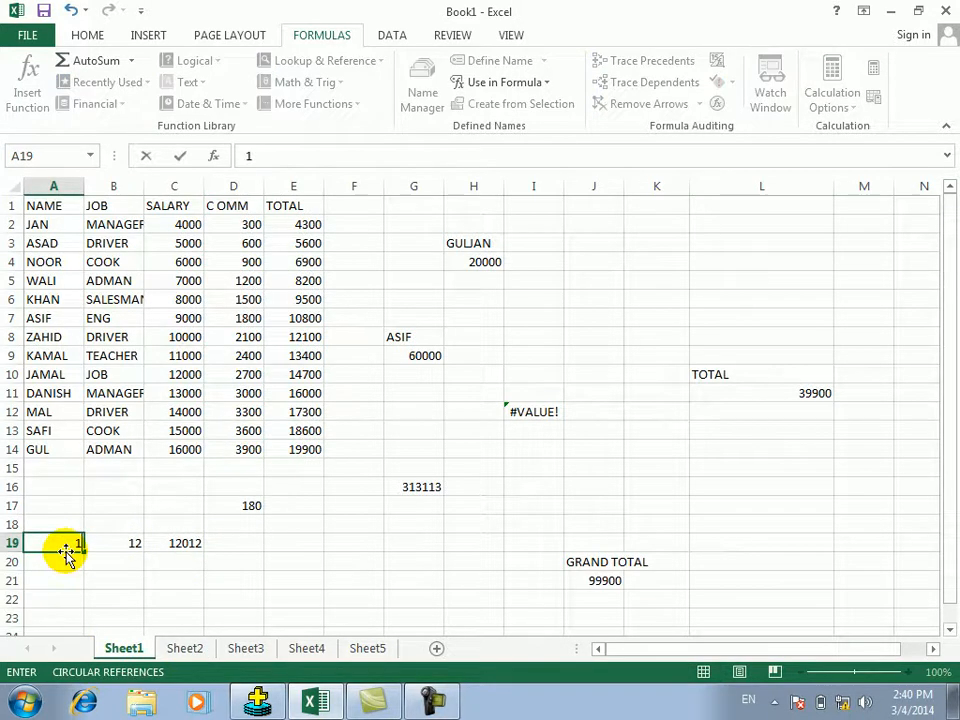
pyautogui.press('Tab')
pyautogui.write('1')
pyautogui.press('Tab')
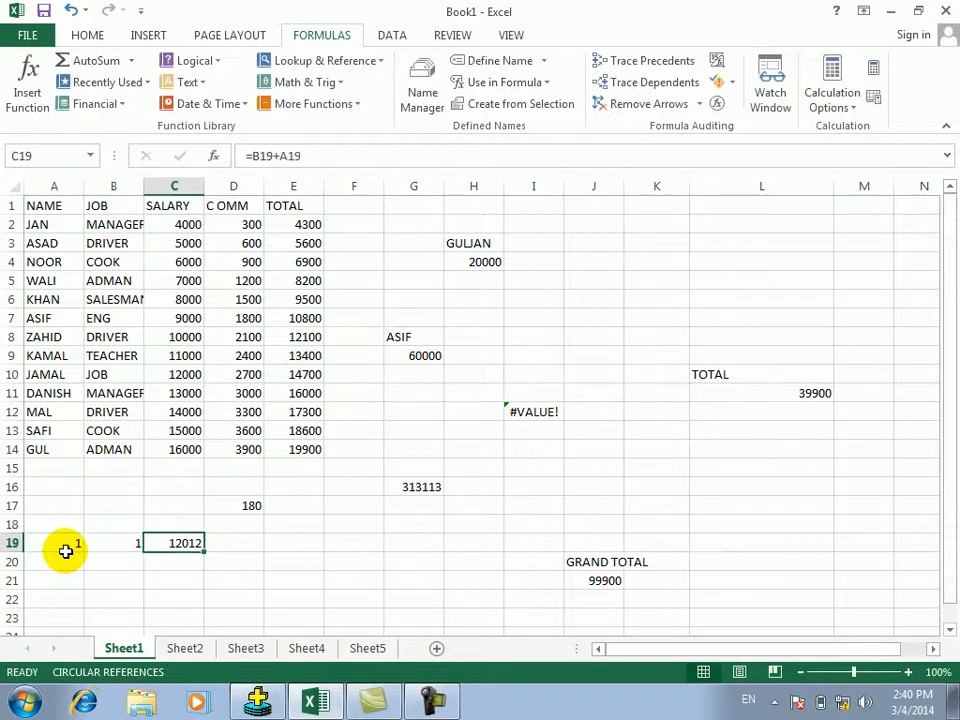
# Step: On Sheet2, set D1 and E1 to 1 and recalculate only that sheet with Calculate Sheet
pyautogui.click(180, 649)
pyautogui.click(242, 203)
pyautogui.write('1')
pyautogui.press('Tab')
pyautogui.write('1')
pyautogui.press('Tab')
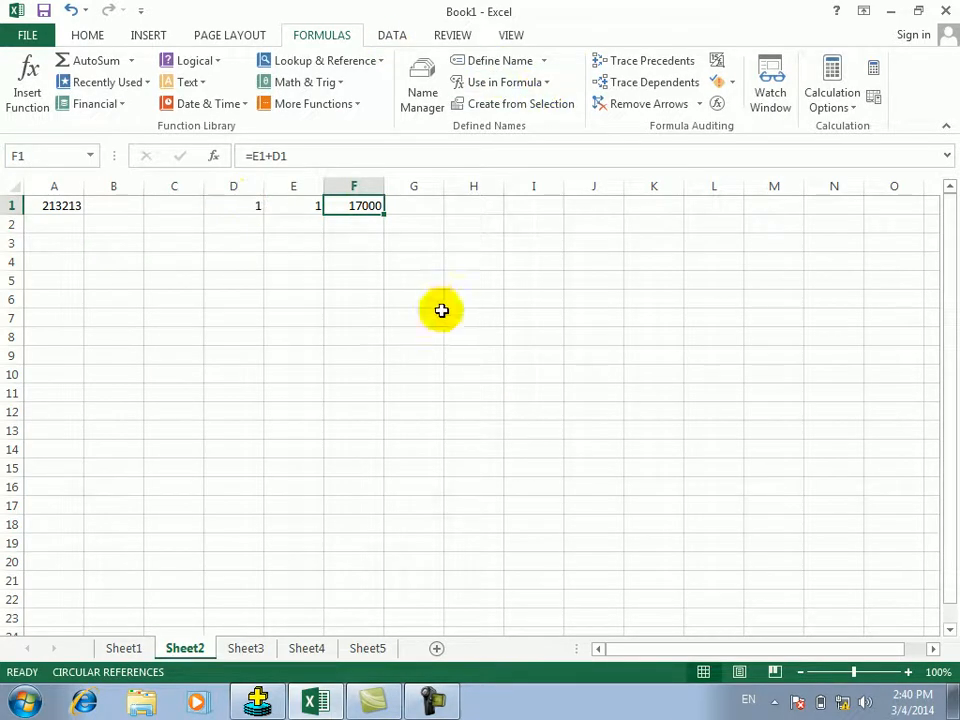
pyautogui.click(874, 100)
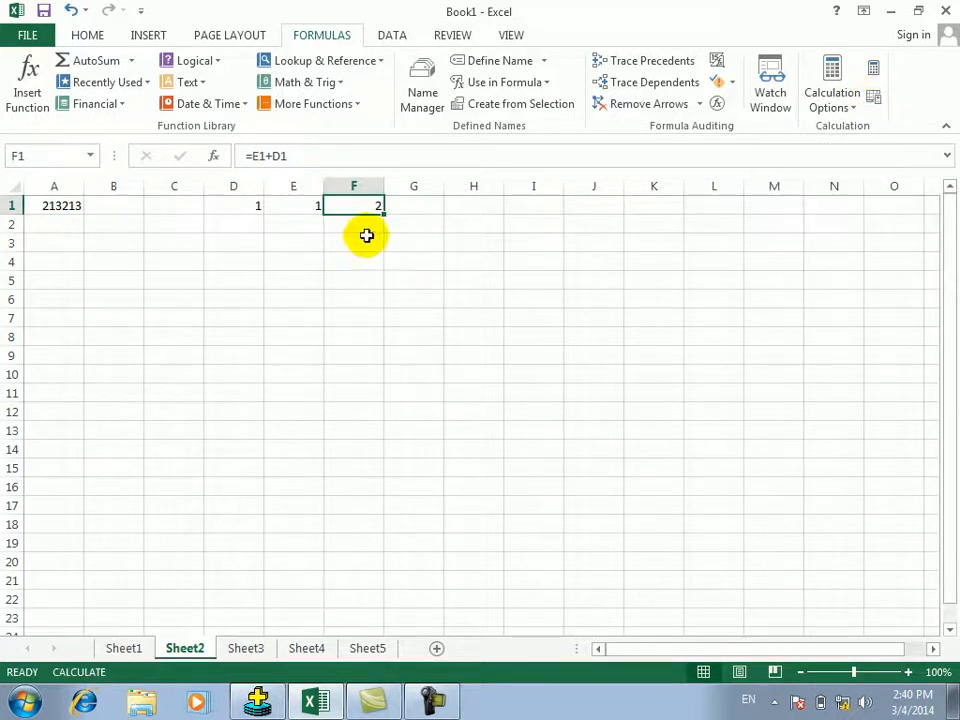
# Step: Return to Sheet1 and switch the calculation mode to Automatic Except for Data Tables, accepting the circular reference warning
pyautogui.click(110, 644)
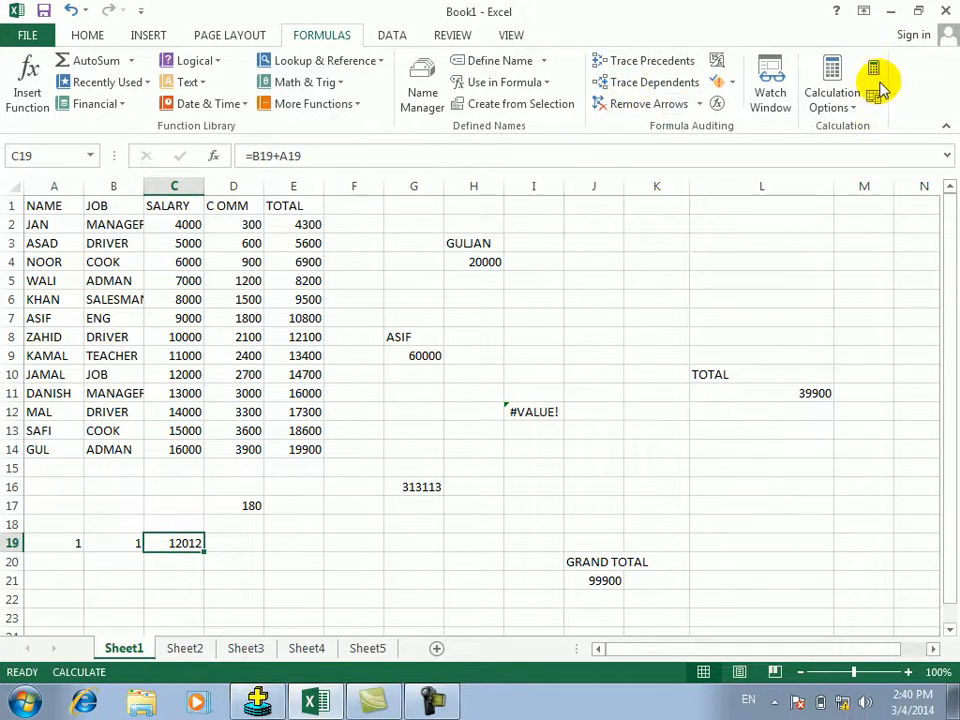
pyautogui.click(855, 105)
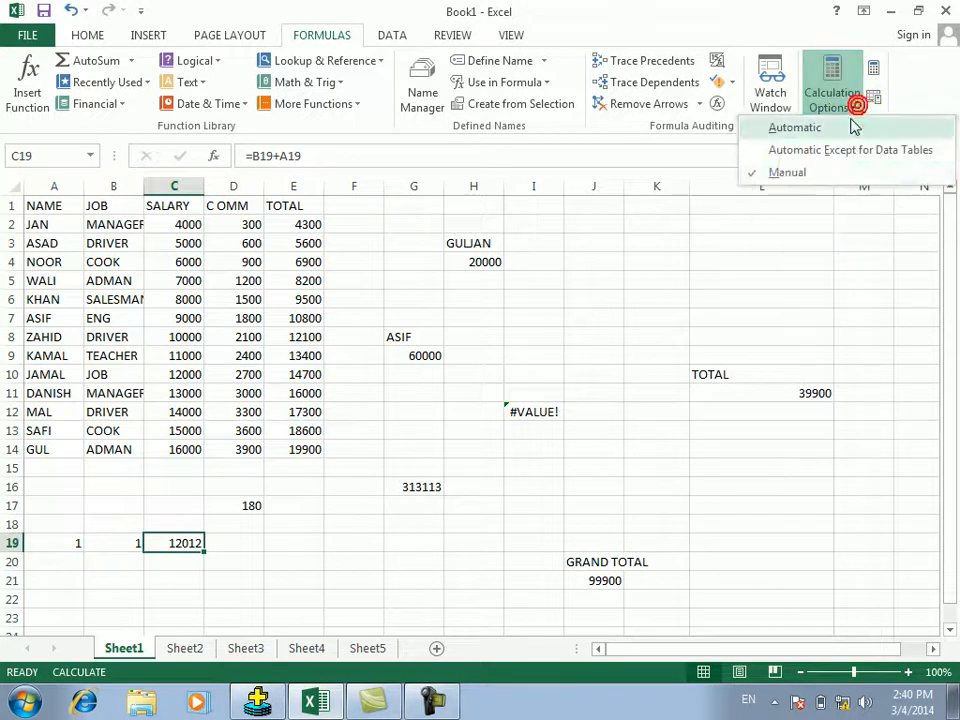
pyautogui.click(797, 151)
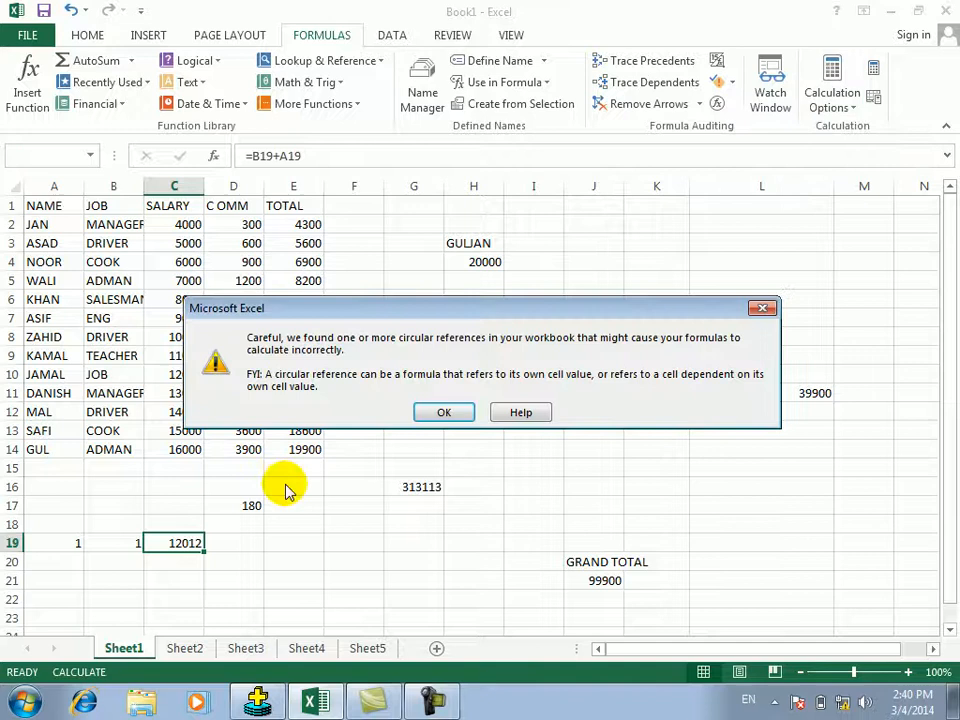
pyautogui.click(441, 412)
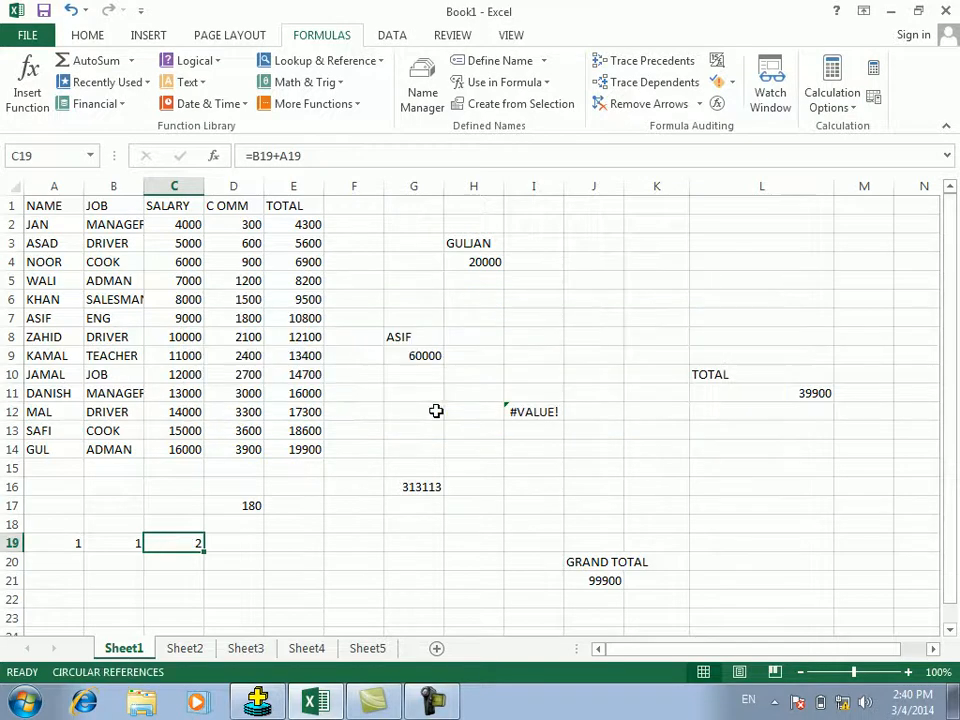
# Step: Set A19 to 112 and B19 to 12 on Sheet1
pyautogui.click(81, 543)
pyautogui.write('112')
pyautogui.press('Tab')
pyautogui.write('12')
pyautogui.press('Tab')
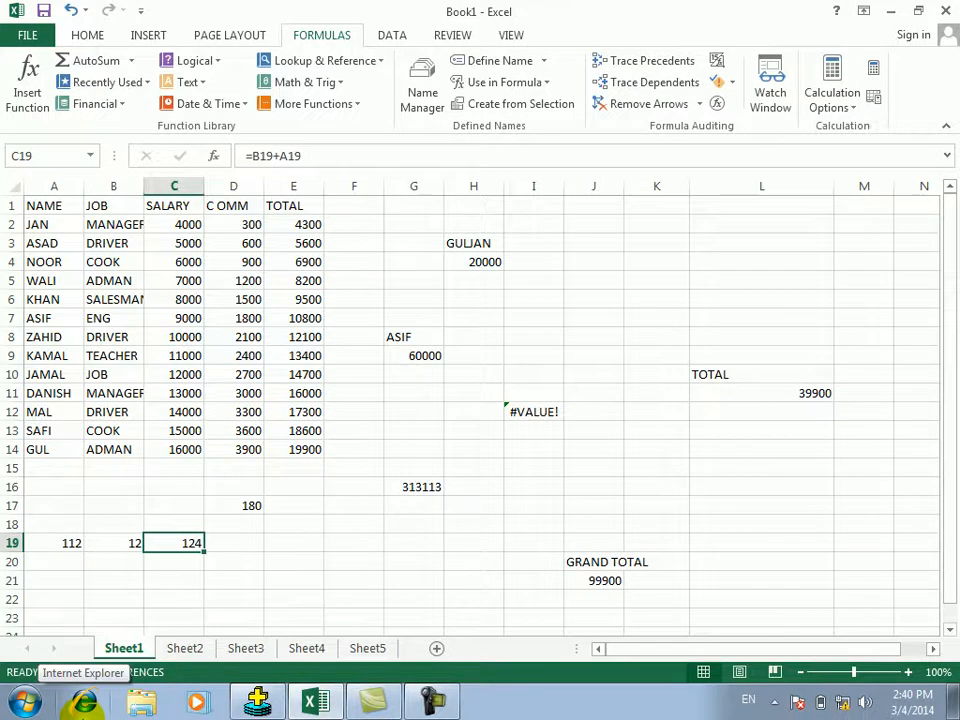
# Step: Look through Sheet3 and Sheet4, then enter the text NAME in D7 on Sheet2
pyautogui.click(249, 643)
pyautogui.click(233, 262)
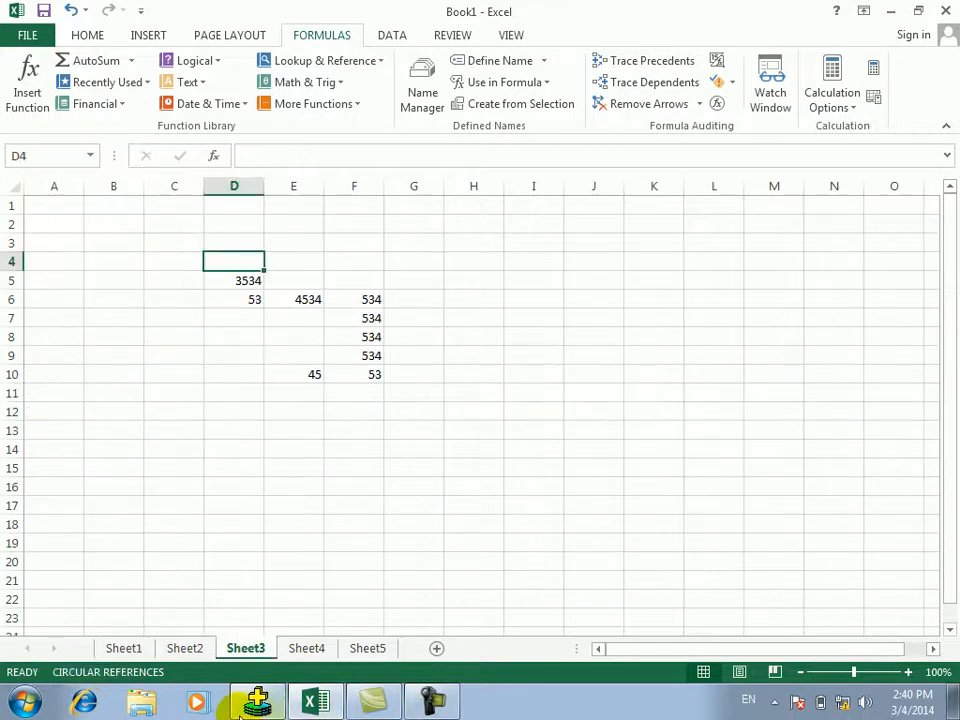
pyautogui.click(307, 648)
pyautogui.click(195, 646)
pyautogui.click(234, 281)
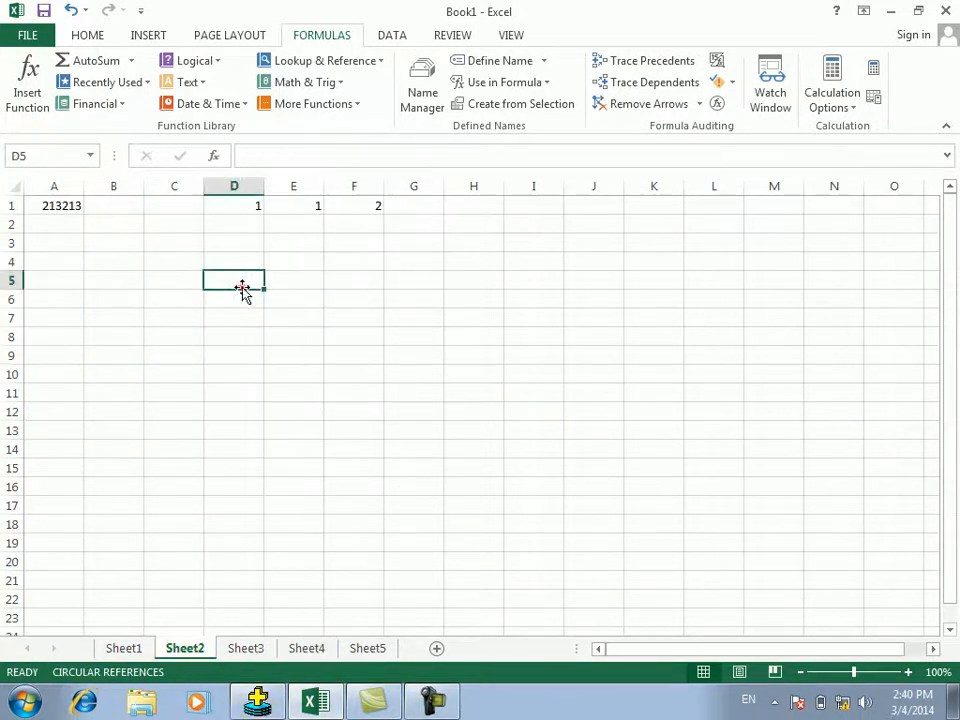
pyautogui.click(233, 321)
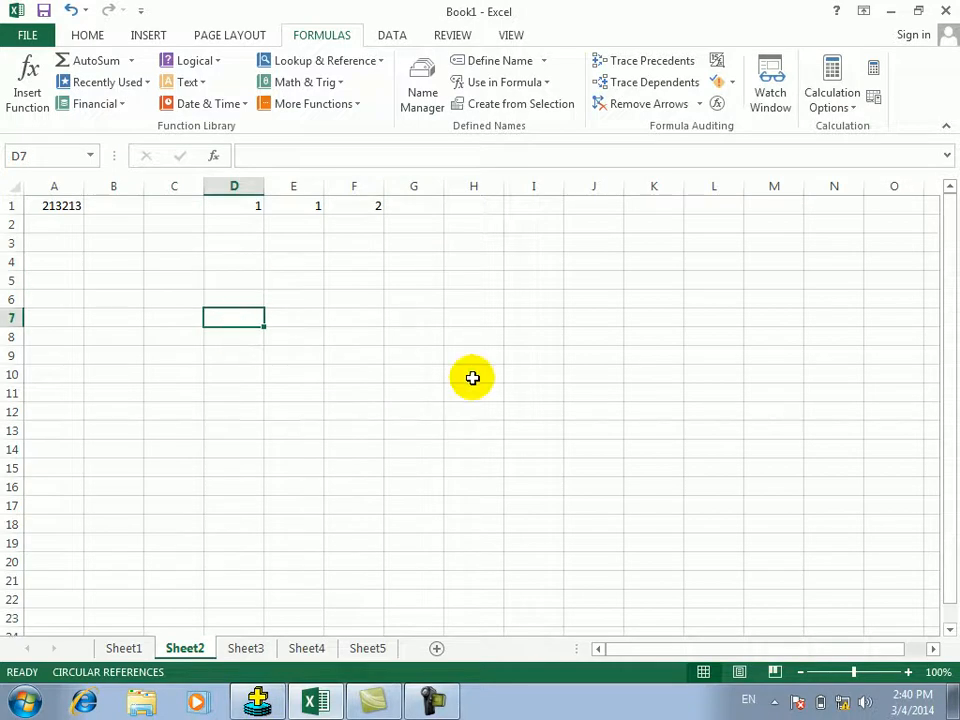
pyautogui.write('NAEM')
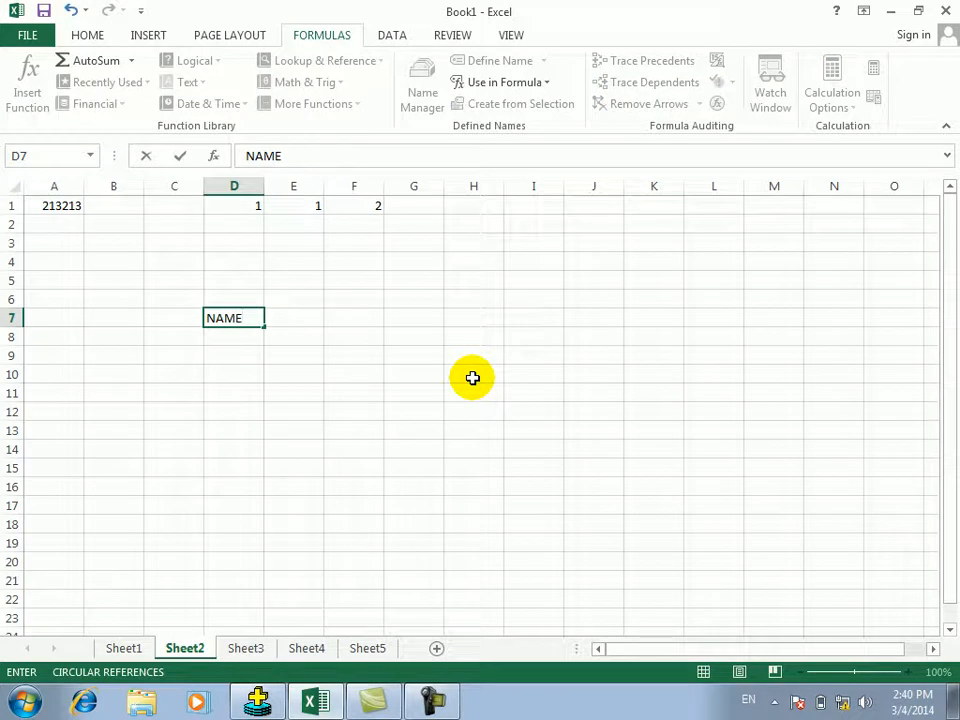
pyautogui.press('Tab')
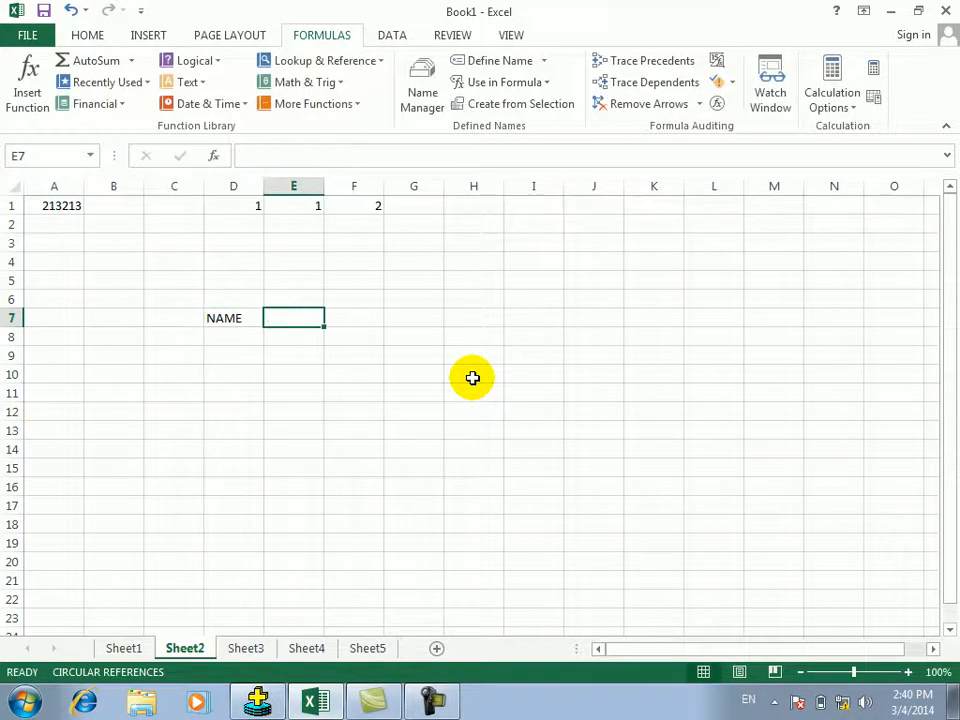
# Step: Enter 1 in F6 and F7 and multiply them with the formula =F7*F6 in F8
pyautogui.press('Right')
pyautogui.press('Up')
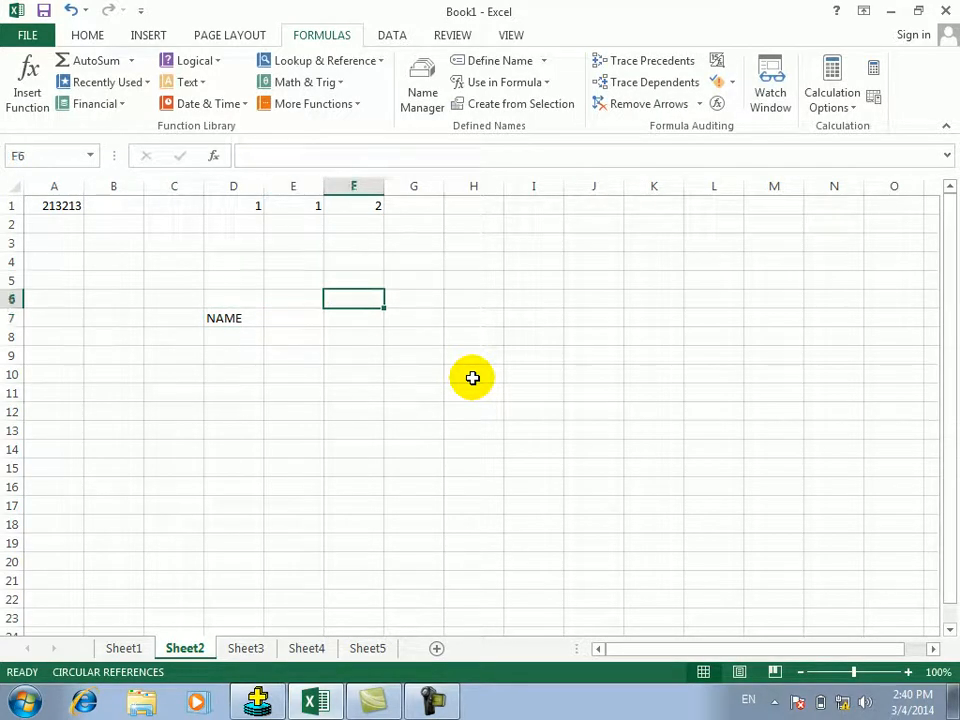
pyautogui.write('1')
pyautogui.press('Return')
pyautogui.write('1')
pyautogui.press('Return')
pyautogui.write('=')
pyautogui.click(376, 313)
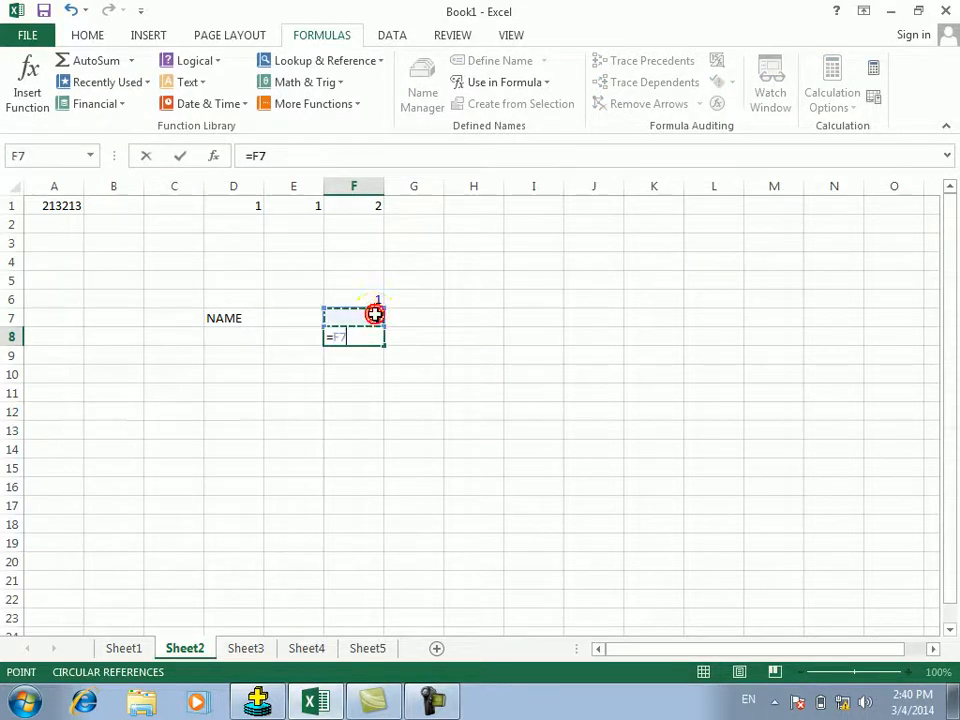
pyautogui.write('*')
pyautogui.click(370, 299)
pyautogui.press('Return')
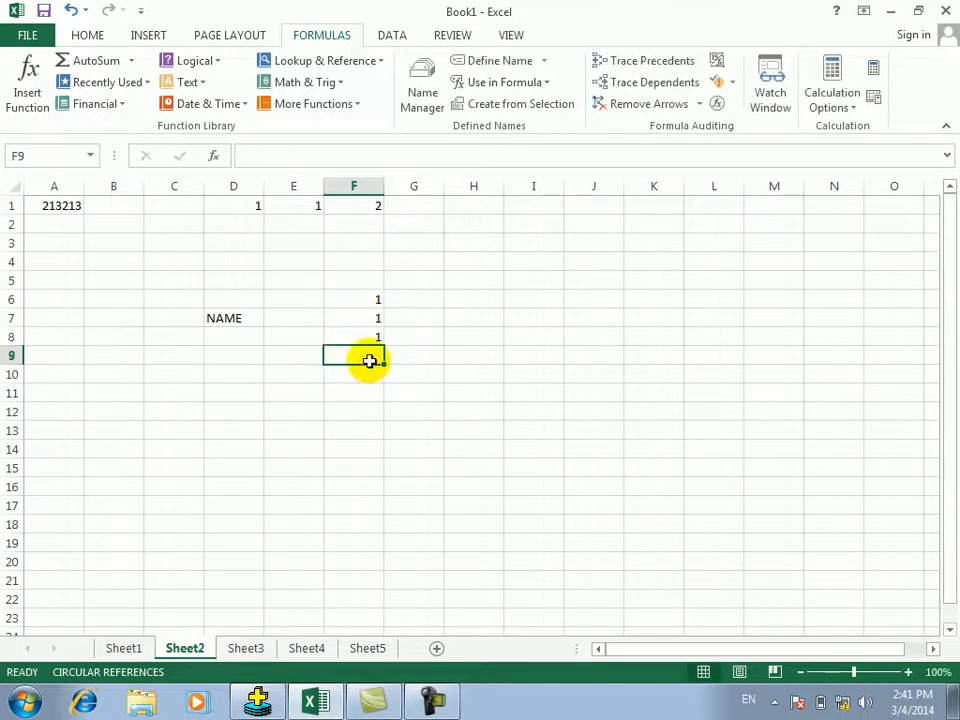
# Step: Move the NAME label from D7 to E9 and enter two sample first names in F9 and F10
pyautogui.click(232, 317)
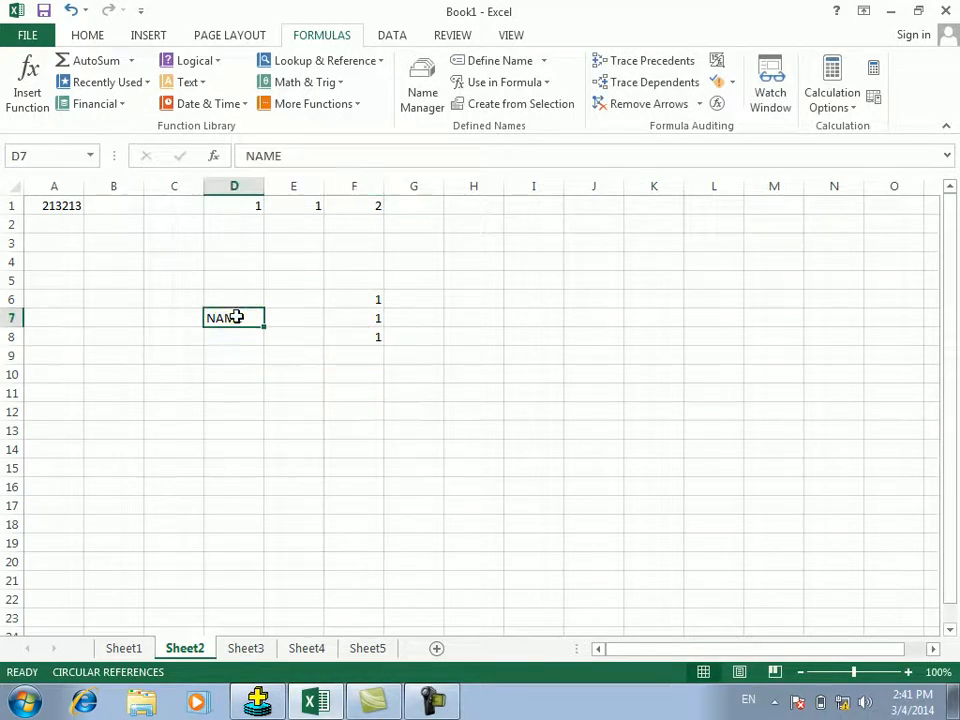
pyautogui.moveTo(238, 327); pyautogui.dragTo(284, 355)
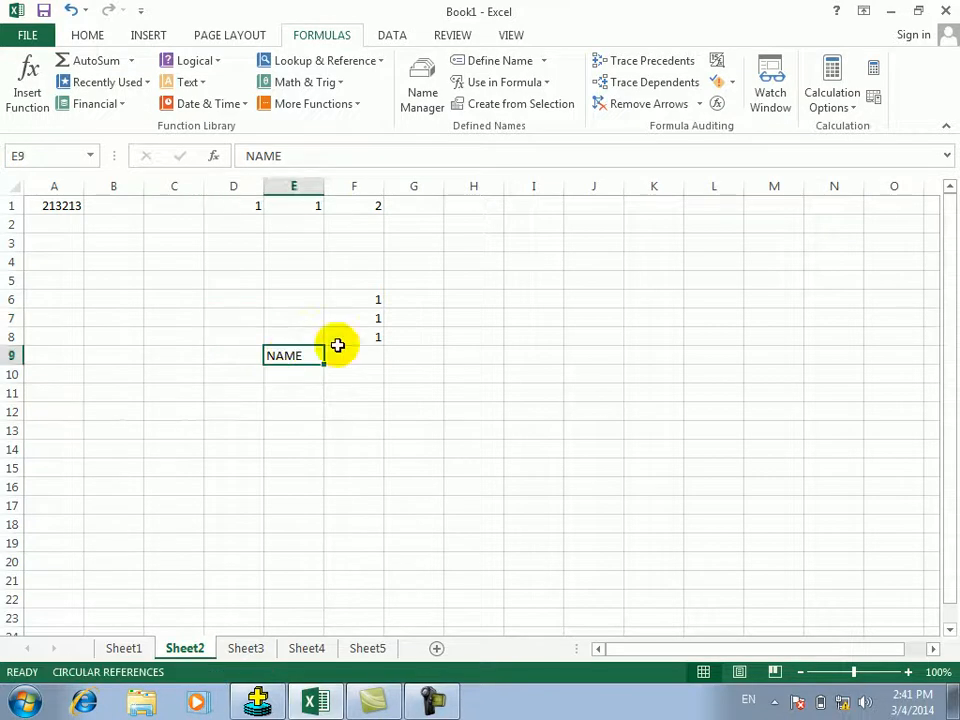
pyautogui.click(362, 339)
pyautogui.click(360, 357)
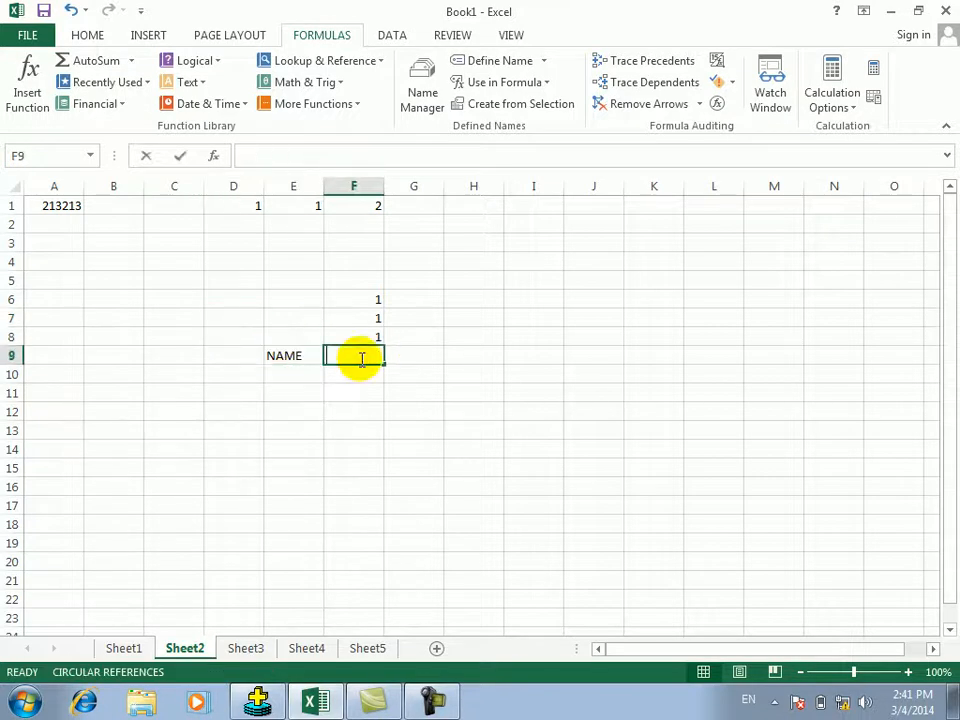
pyautogui.write('JAN')
pyautogui.press('Return')
pyautogui.write('AS')
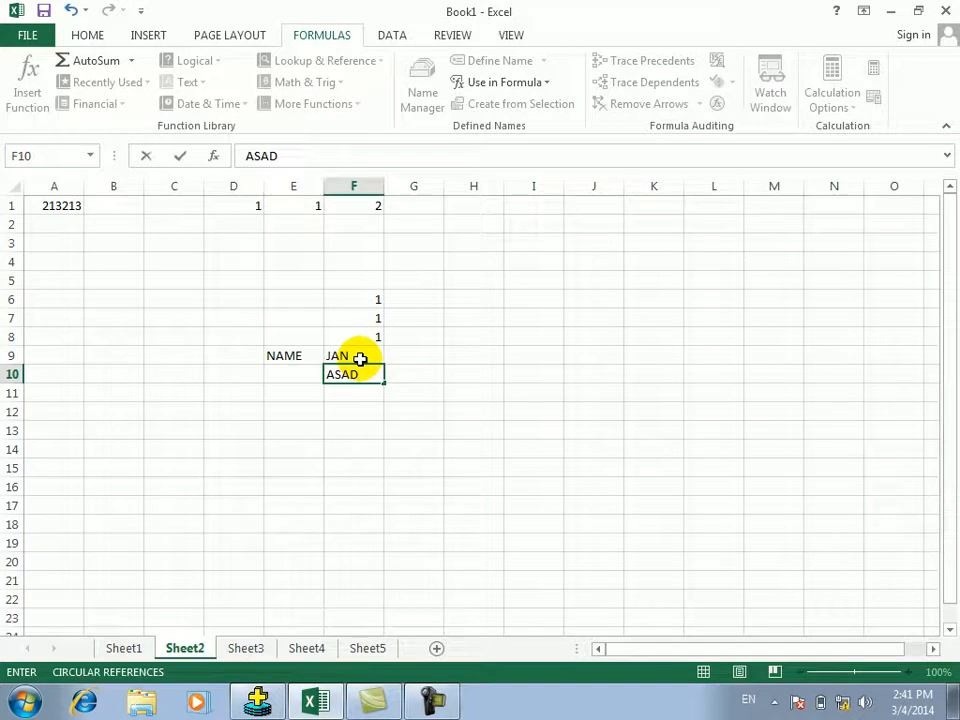
pyautogui.write('AD')
pyautogui.press('Up')
pyautogui.press('Up')
pyautogui.press('Down')
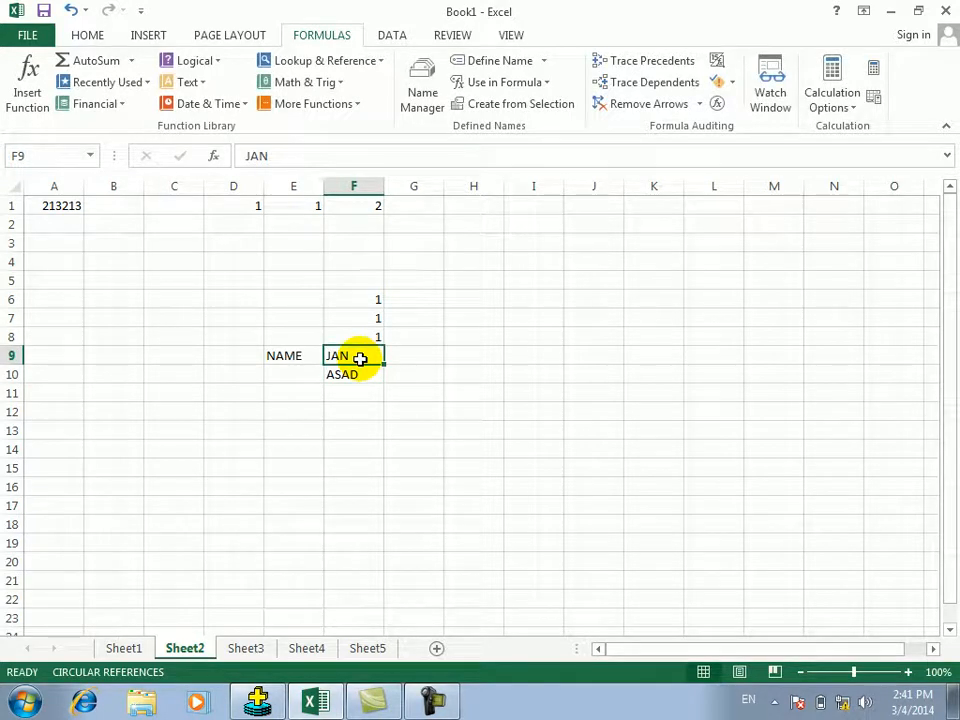
# Step: Move the NAME label up to E8 and clear the sample name in F9
pyautogui.click(300, 360)
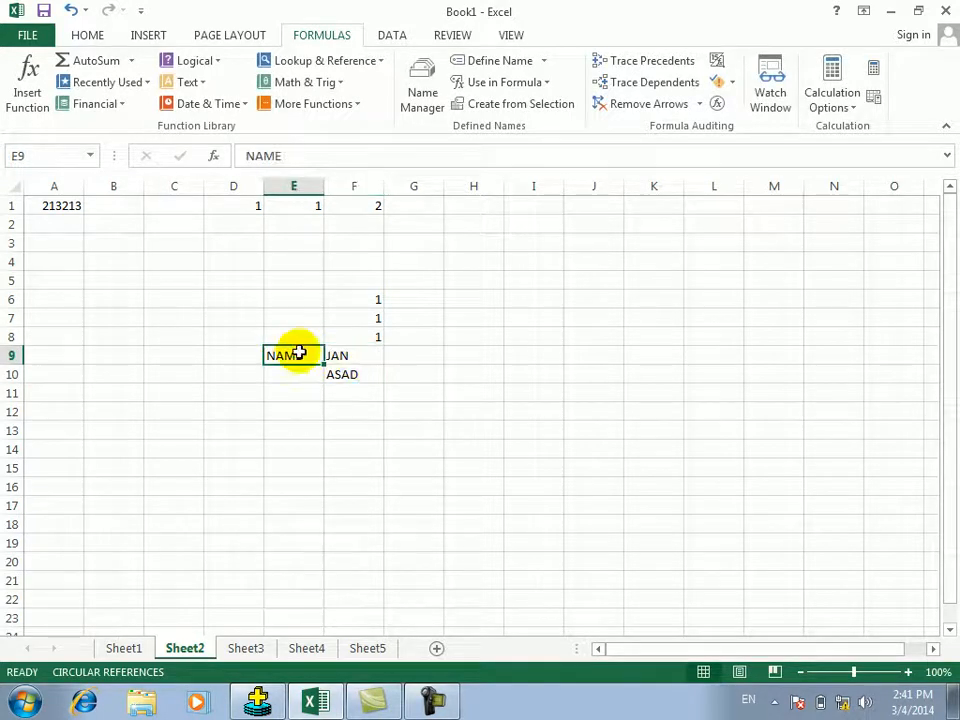
pyautogui.moveTo(296, 346); pyautogui.dragTo(346, 378)
pyautogui.press('BackSpace')
pyautogui.press('Return')
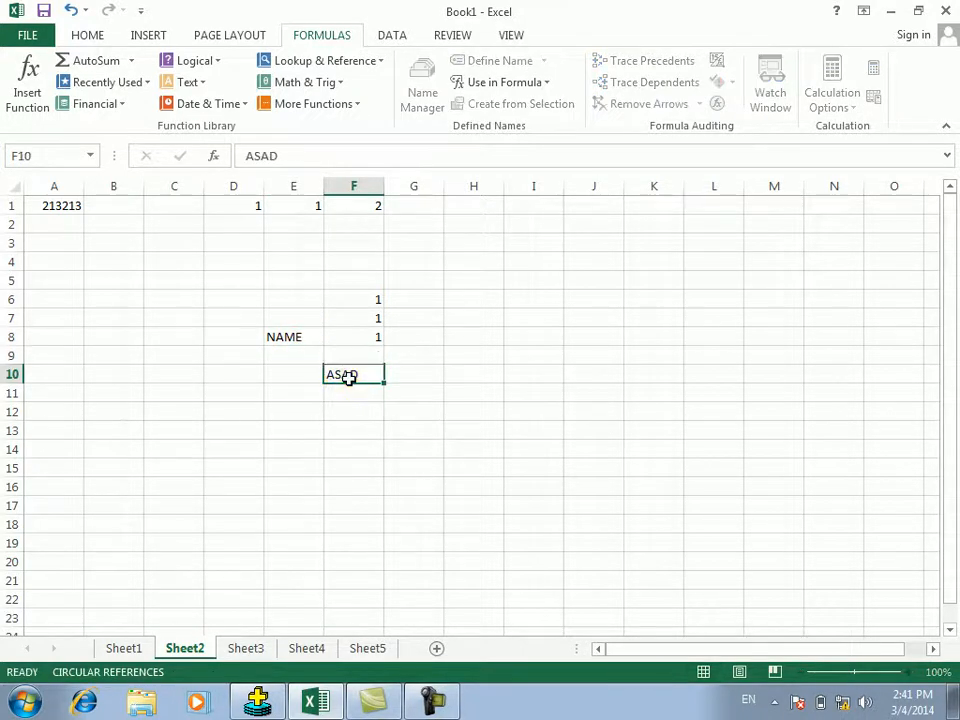
# Step: Enter the values 90, 200, 680, 230, 56 and 100 in cells F9 to F14
pyautogui.click(348, 356)
pyautogui.write('90')
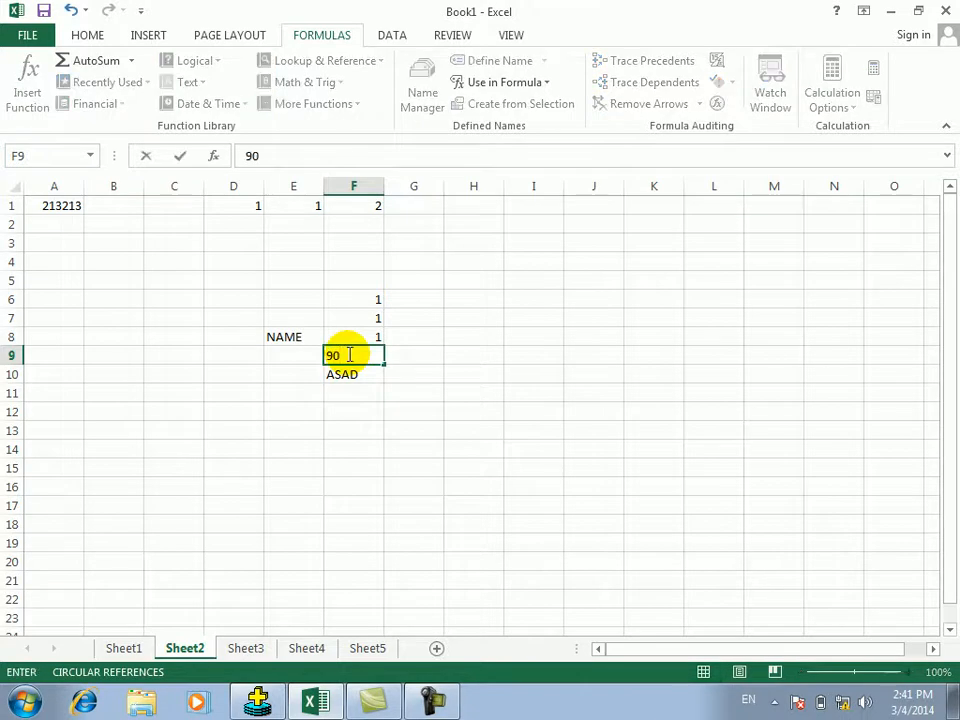
pyautogui.press('Return')
pyautogui.write('2')
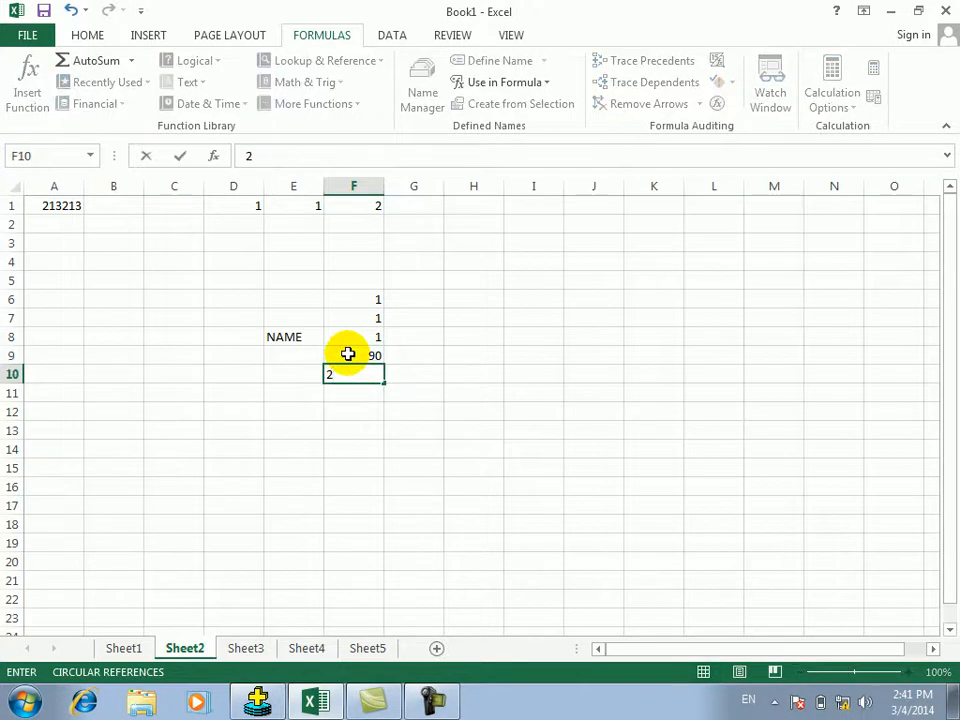
pyautogui.write('00')
pyautogui.press('Return')
pyautogui.write('680')
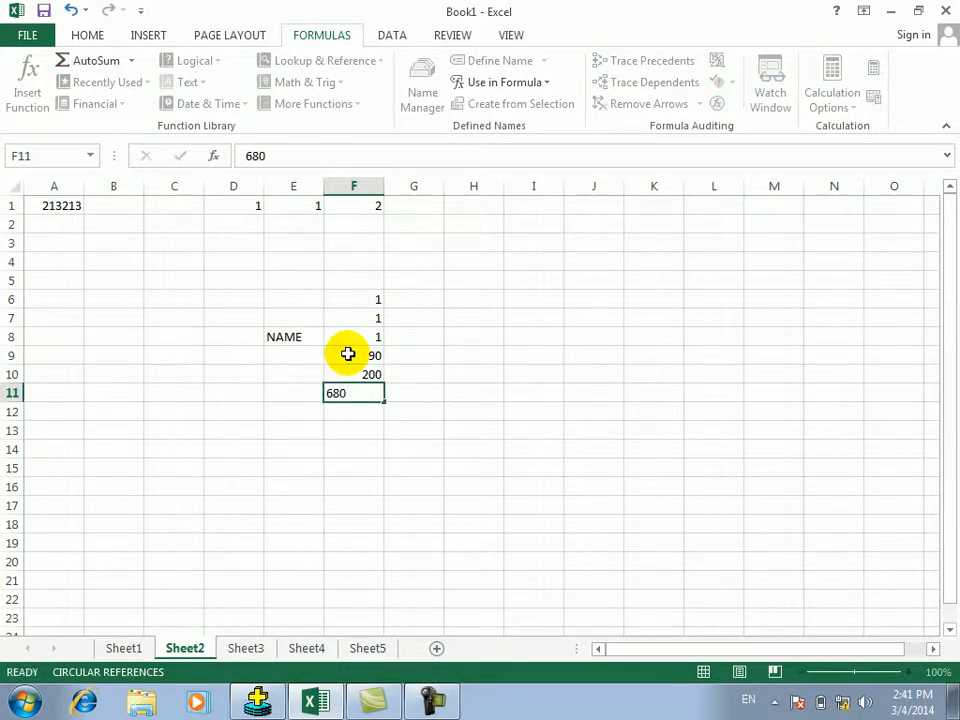
pyautogui.press('Return')
pyautogui.write('230')
pyautogui.press('Return')
pyautogui.write('56')
pyautogui.press('Return')
pyautogui.write('100')
pyautogui.press('Return')
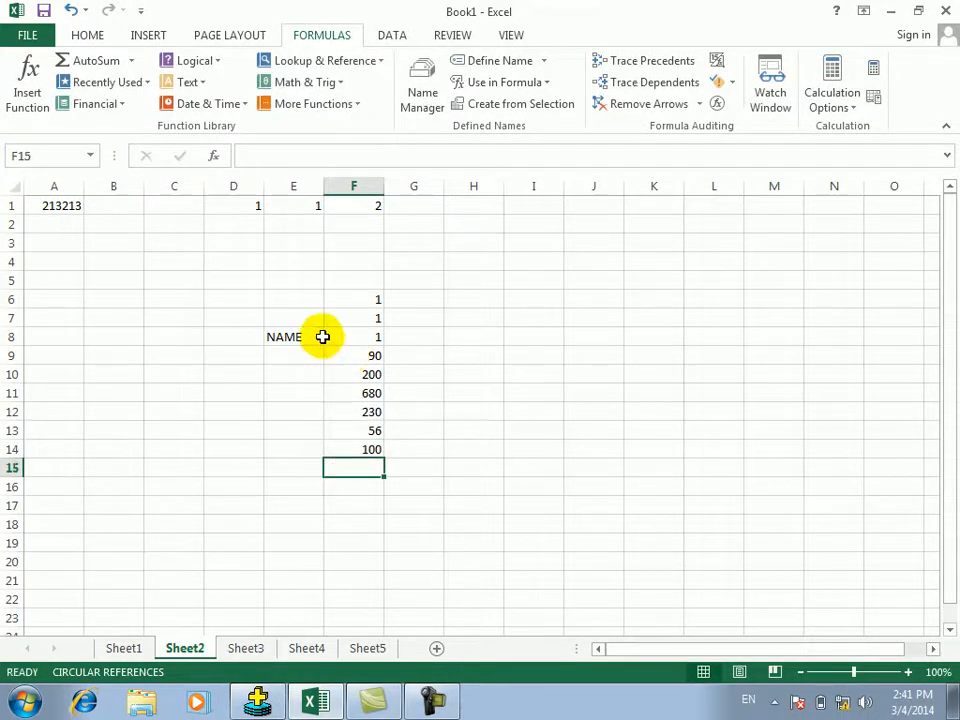
# Step: Fill the name list from the NAME label in E8 down to E14
pyautogui.click(306, 338)
pyautogui.moveTo(323, 346); pyautogui.dragTo(328, 452)
pyautogui.click(408, 352)
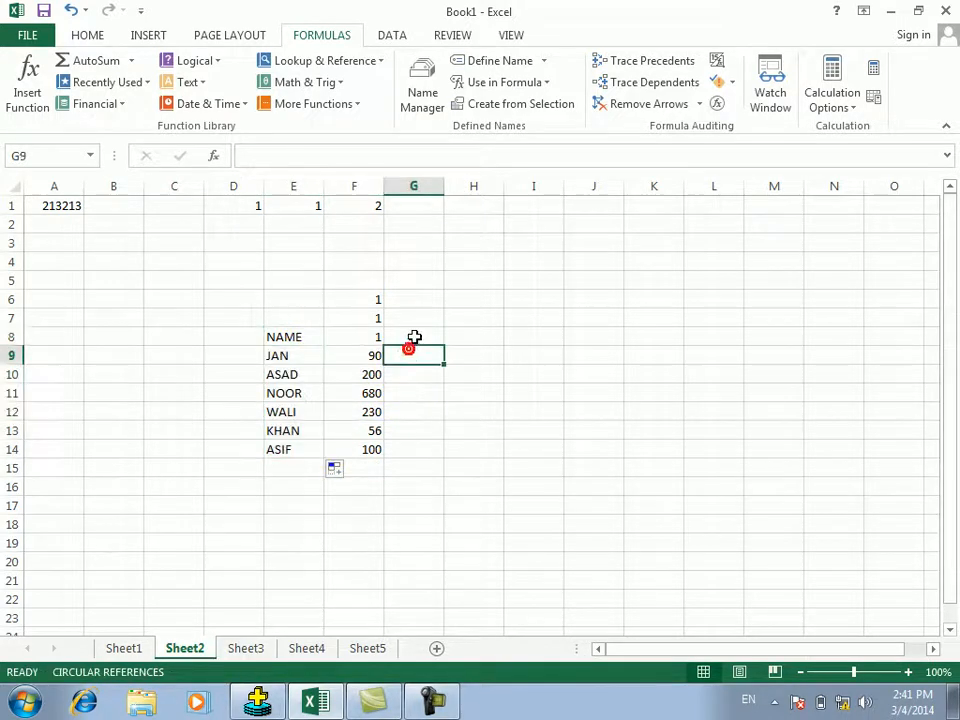
# Step: Enter 7, 33 and 3434 across row 8 in cells G8, H8 and I8
pyautogui.click(413, 337)
pyautogui.write('7')
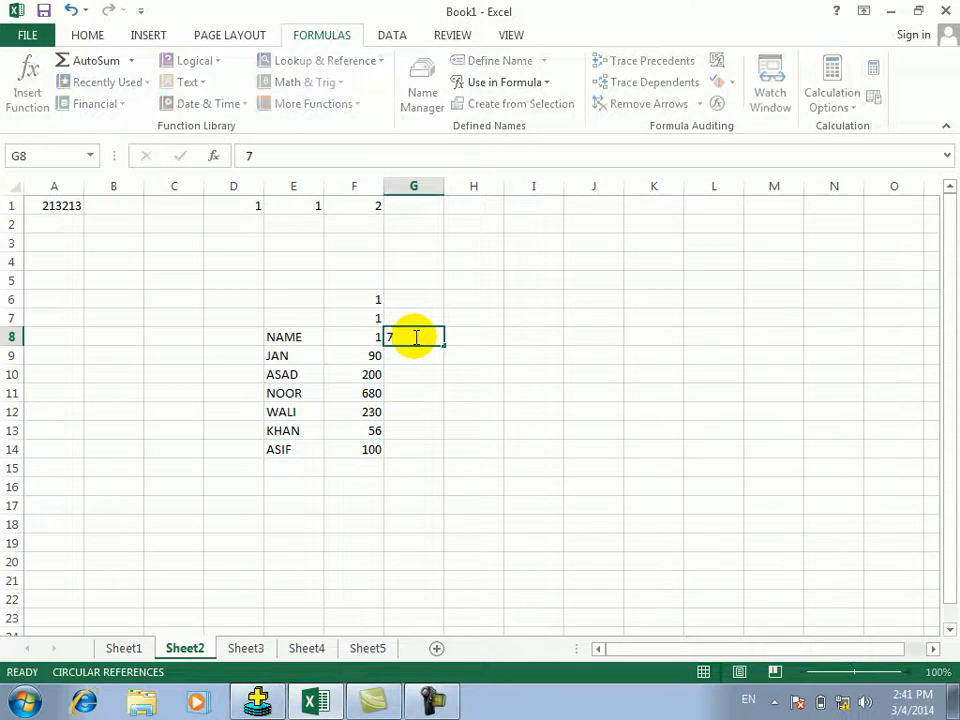
pyautogui.press('Tab')
pyautogui.write('33')
pyautogui.press('Tab')
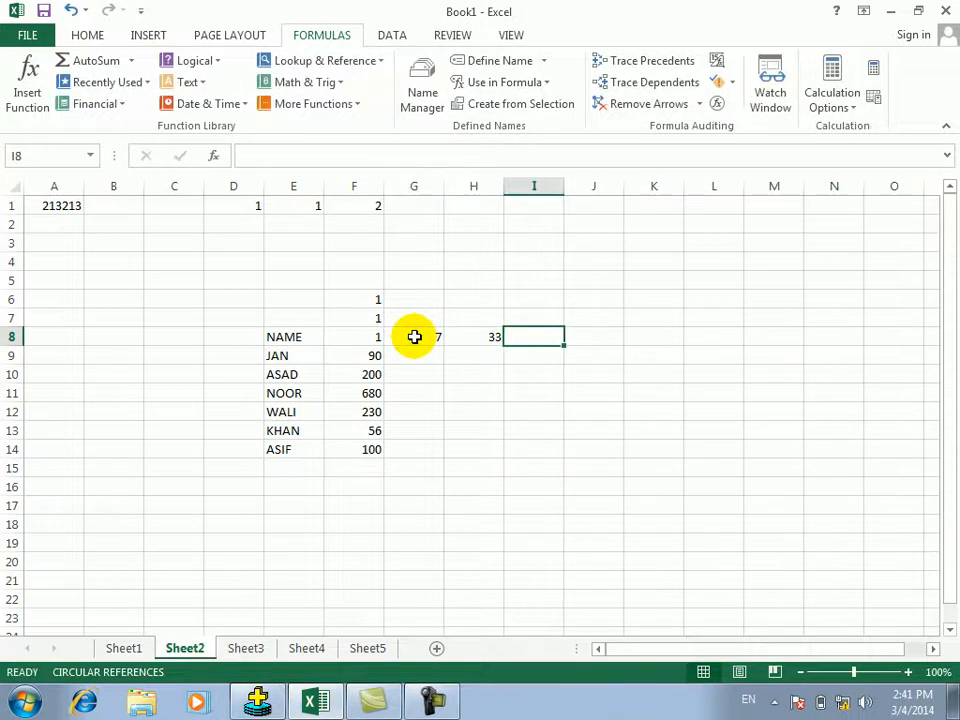
pyautogui.write('3434')
pyautogui.press('Tab')
# Step: Create a What-If data table on F8:I14 with F6 as the row input cell and F7 as the column input cell
pyautogui.moveTo(369, 336)
pyautogui.mouseDown()
pyautogui.moveTo(479, 377)
pyautogui.moveTo(536, 426)
pyautogui.moveTo(544, 452)
pyautogui.mouseUp()
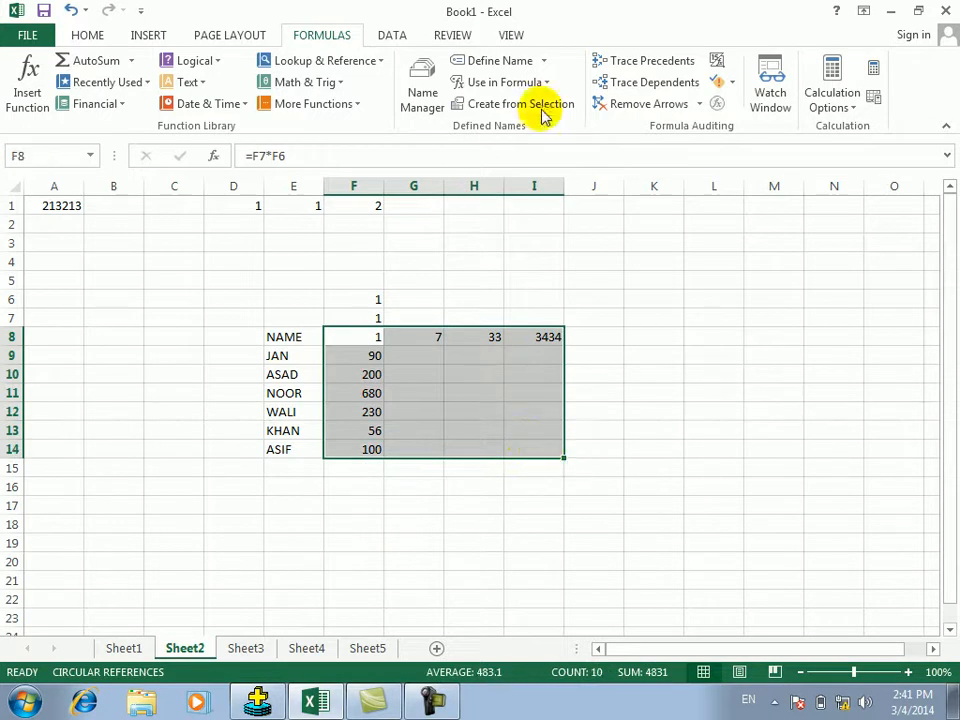
pyautogui.click(404, 36)
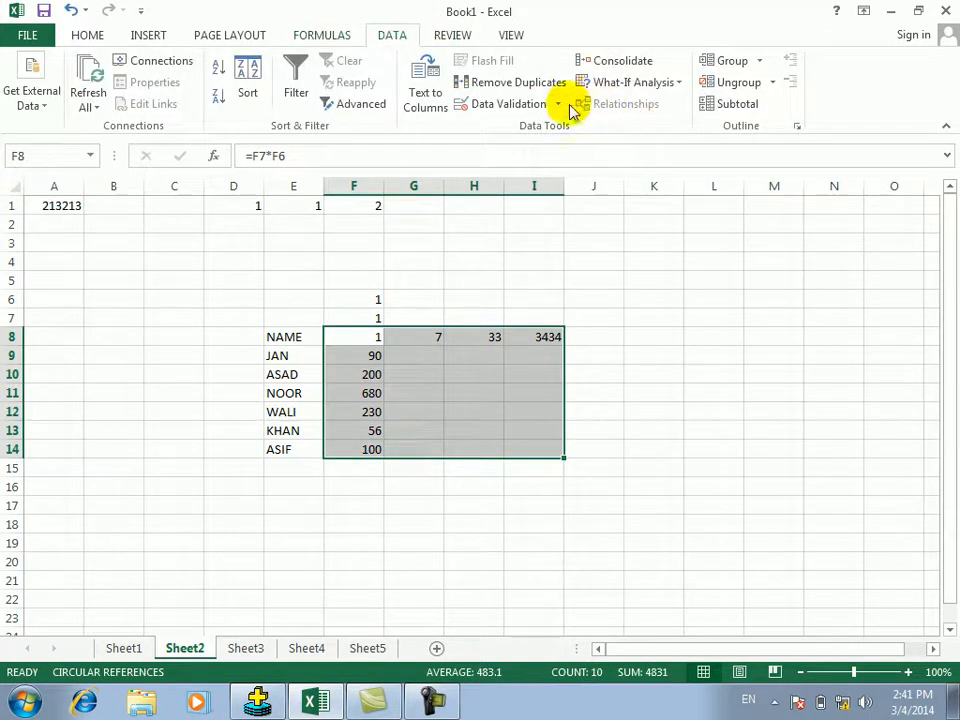
pyautogui.click(673, 82)
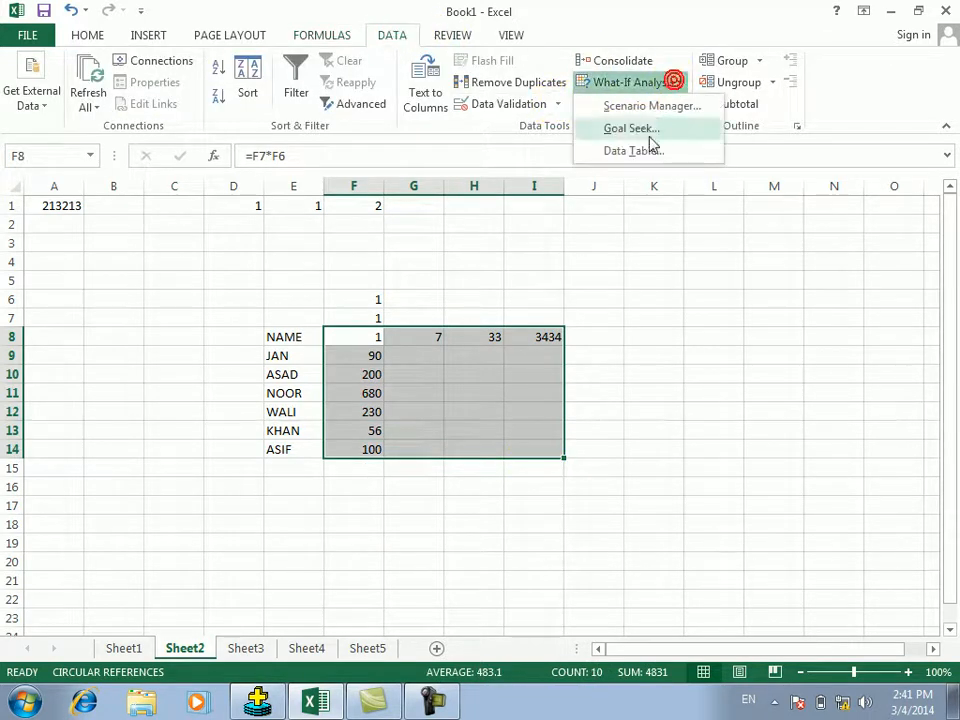
pyautogui.click(638, 151)
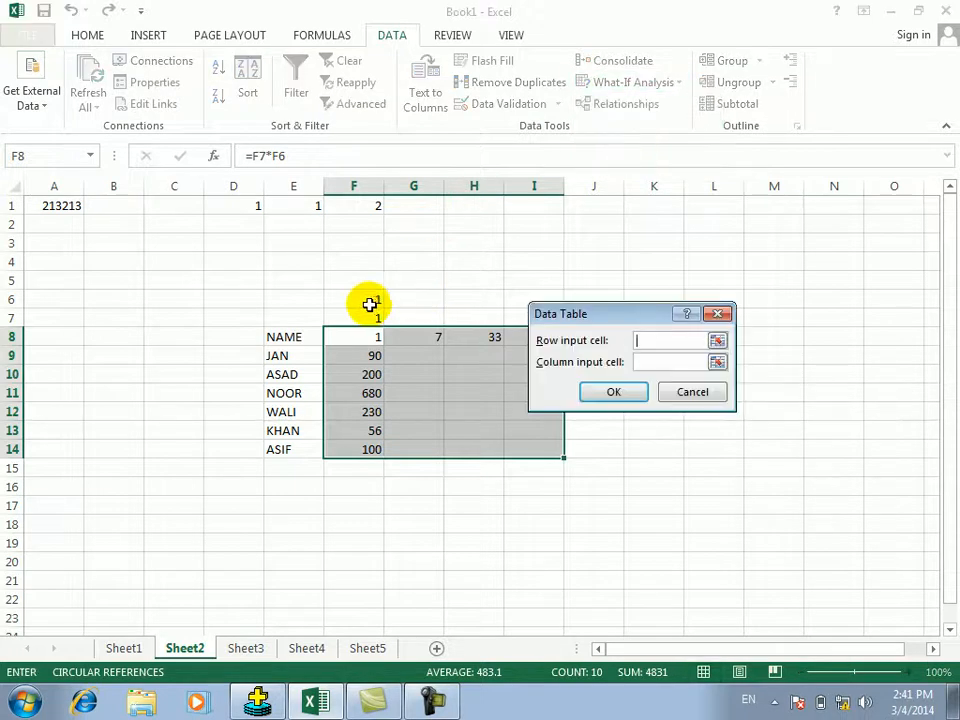
pyautogui.click(377, 303)
pyautogui.click(638, 361)
pyautogui.click(369, 316)
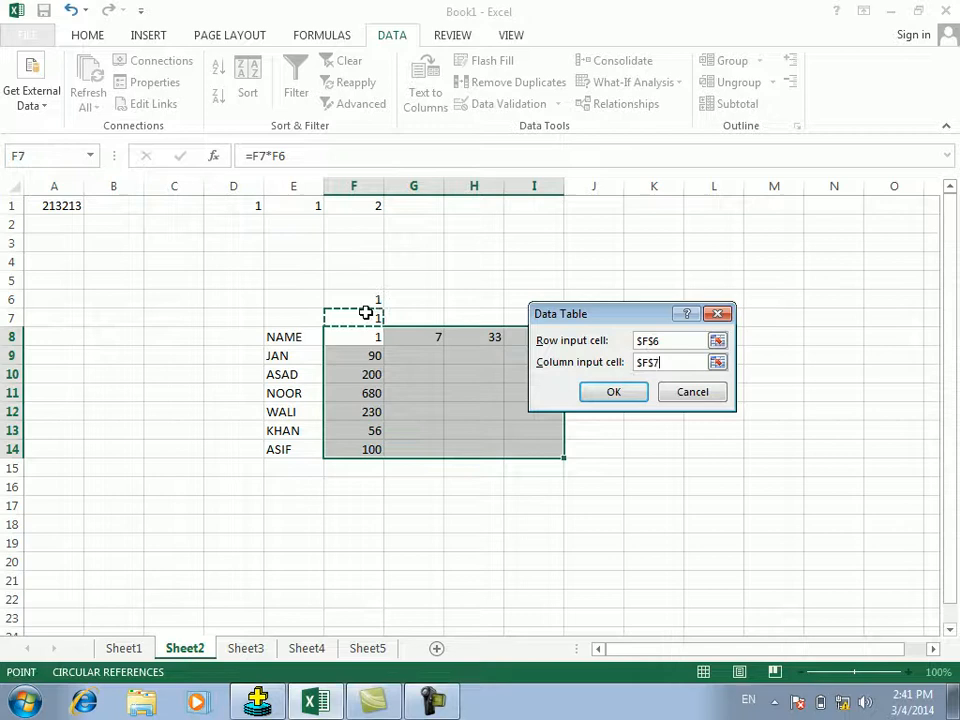
pyautogui.click(606, 389)
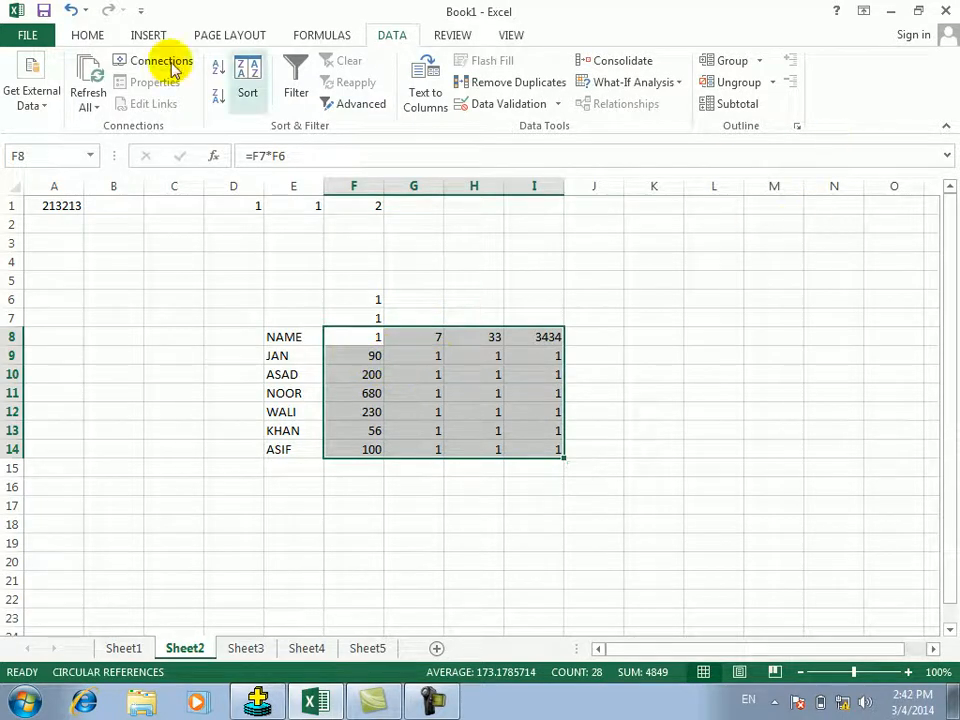
# Step: Check the selected calculation mode and recalculate the data table with Calculate Now
pyautogui.click(322, 38)
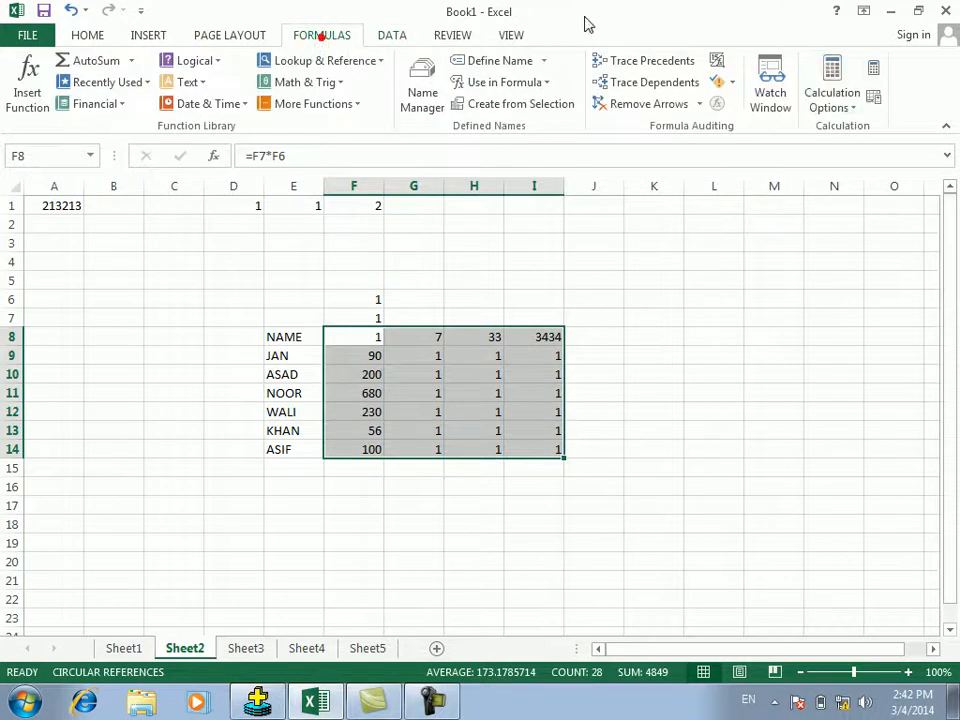
pyautogui.click(855, 106)
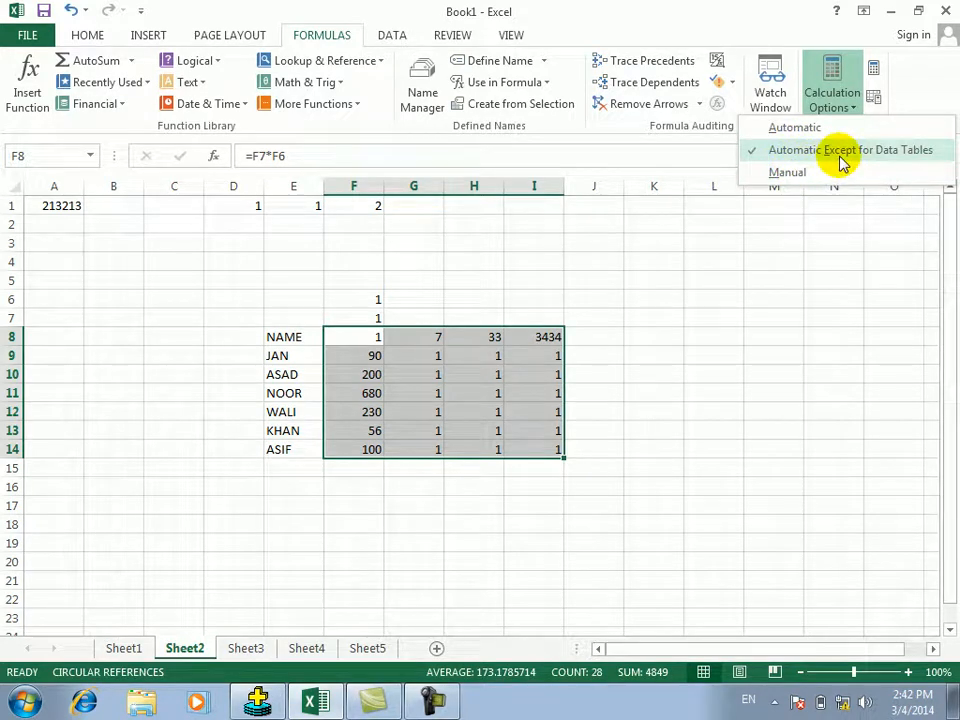
pyautogui.click(873, 72)
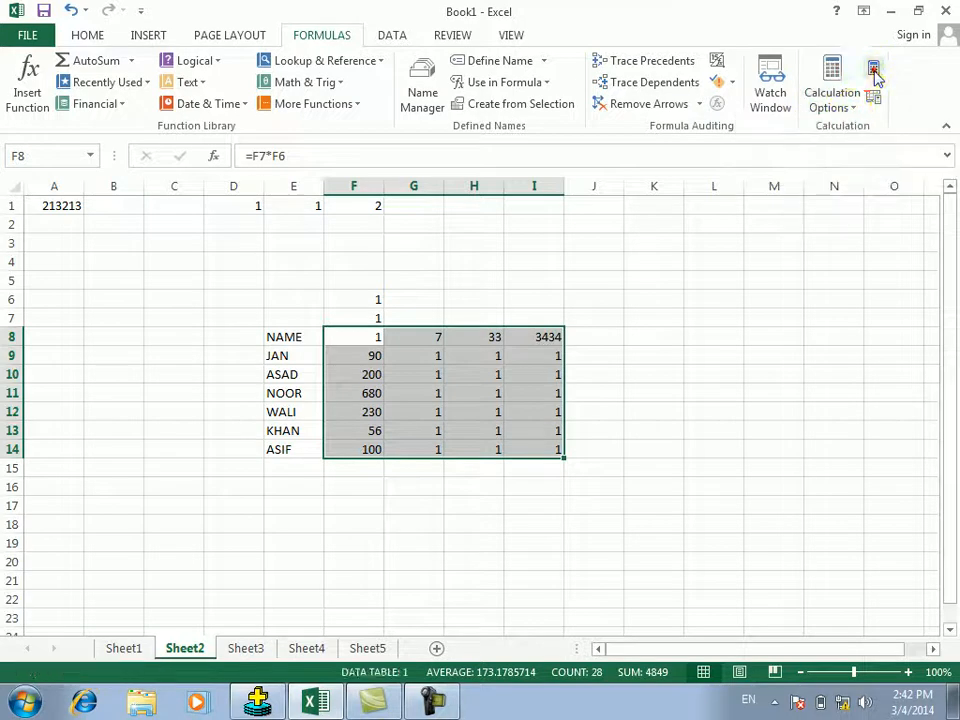
pyautogui.click(873, 72)
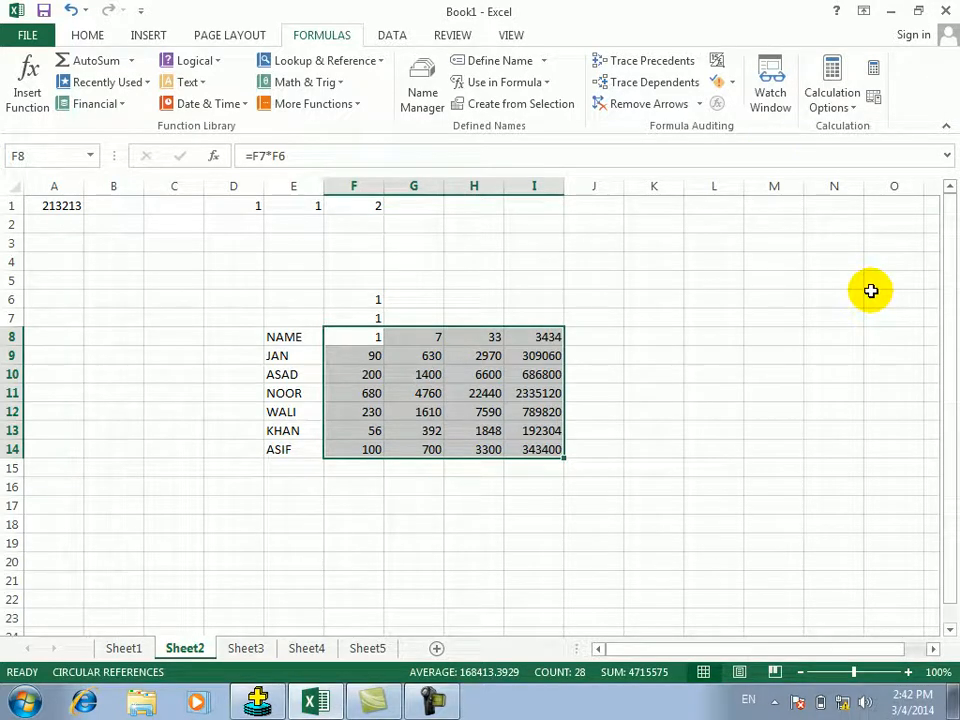
# Step: Review the watched cells and their formulas in the Watch Window, and close it
pyautogui.click(740, 221)
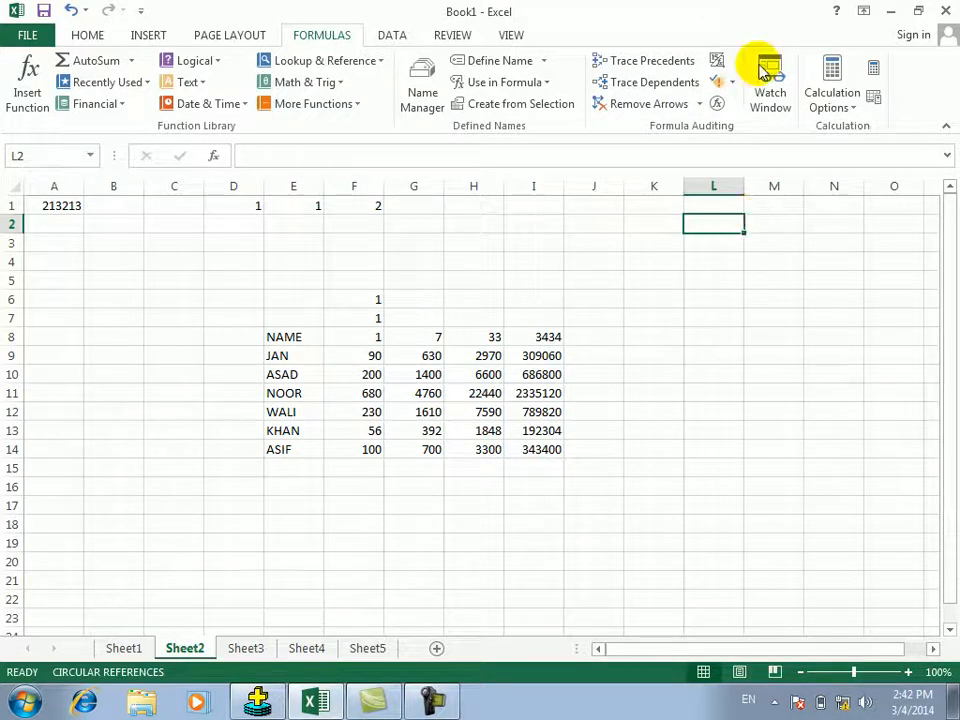
pyautogui.click(779, 92)
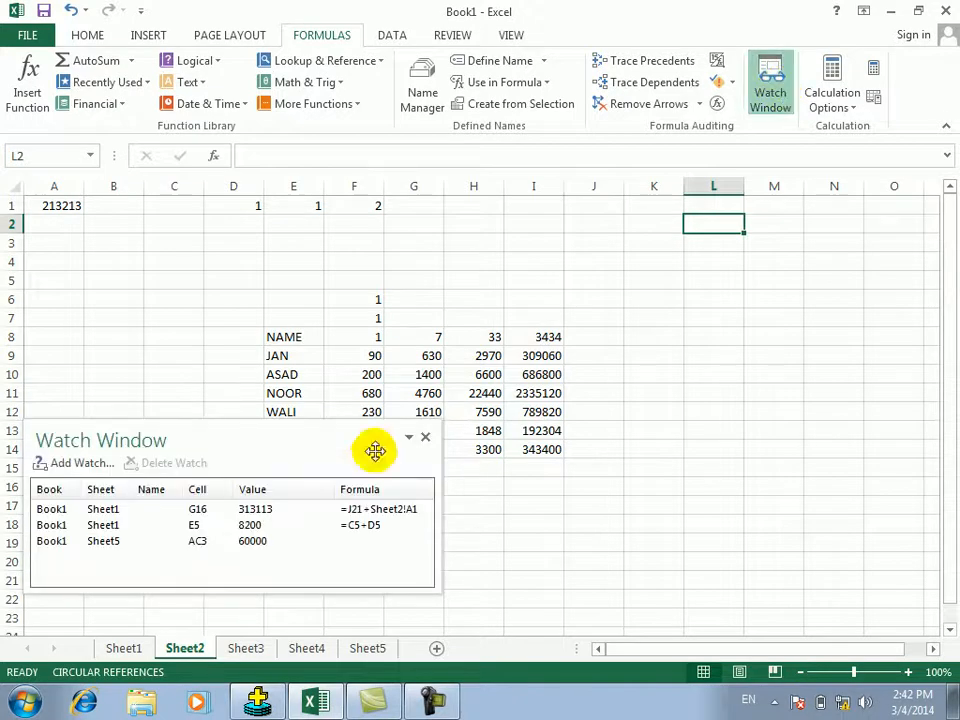
pyautogui.click(425, 439)
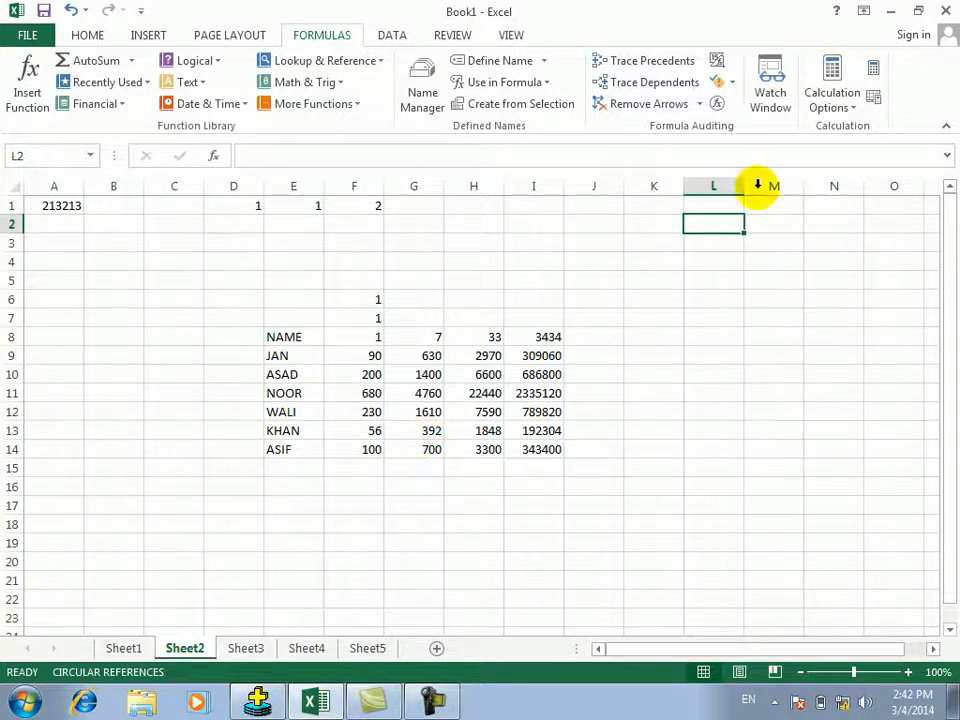
# Step: Close the Book1 workbook and discard its changes
pyautogui.click(948, 8)
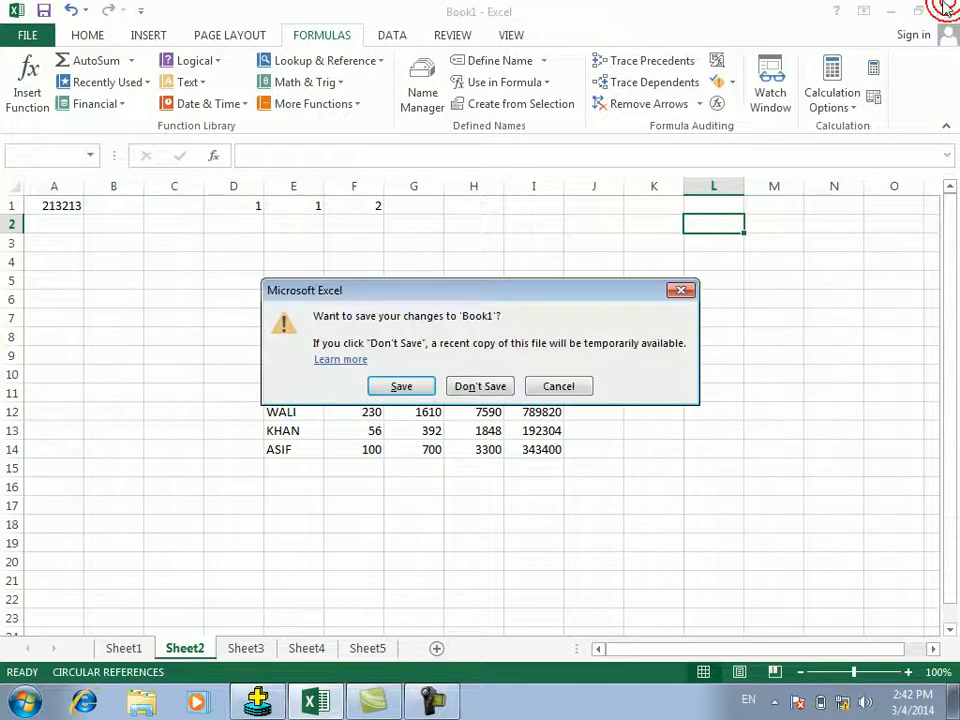
pyautogui.click(474, 387)
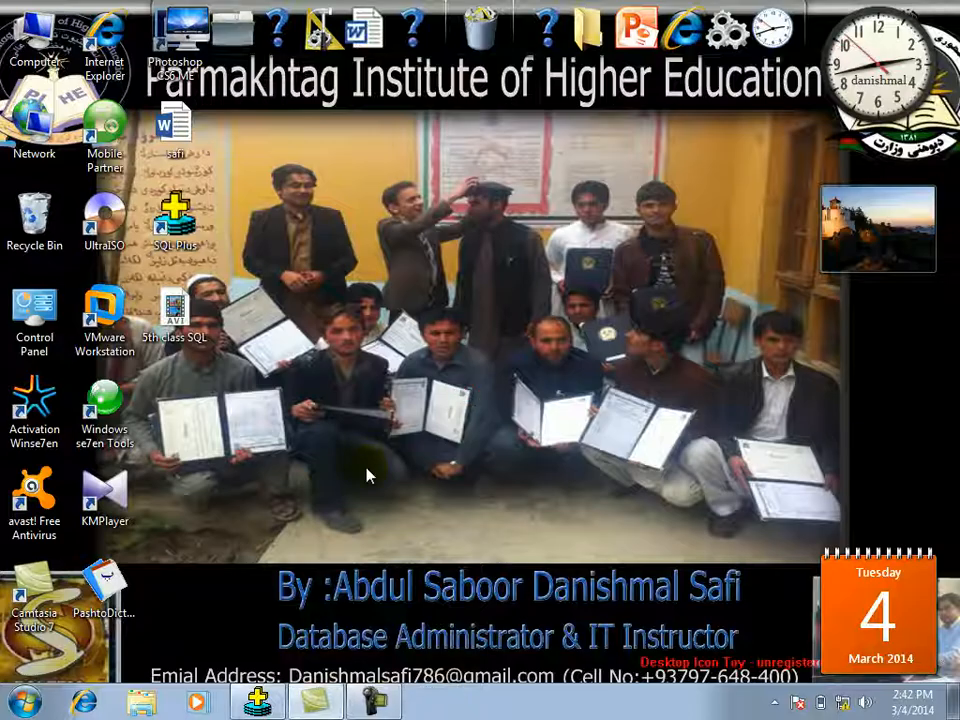
# Step: Move the desktop calendar gadget up toward the picture gadget and open the desktop's context options
pyautogui.moveTo(899, 588)
pyautogui.moveTo(899, 588); pyautogui.dragTo(910, 458)
pyautogui.rightClick(576, 380)
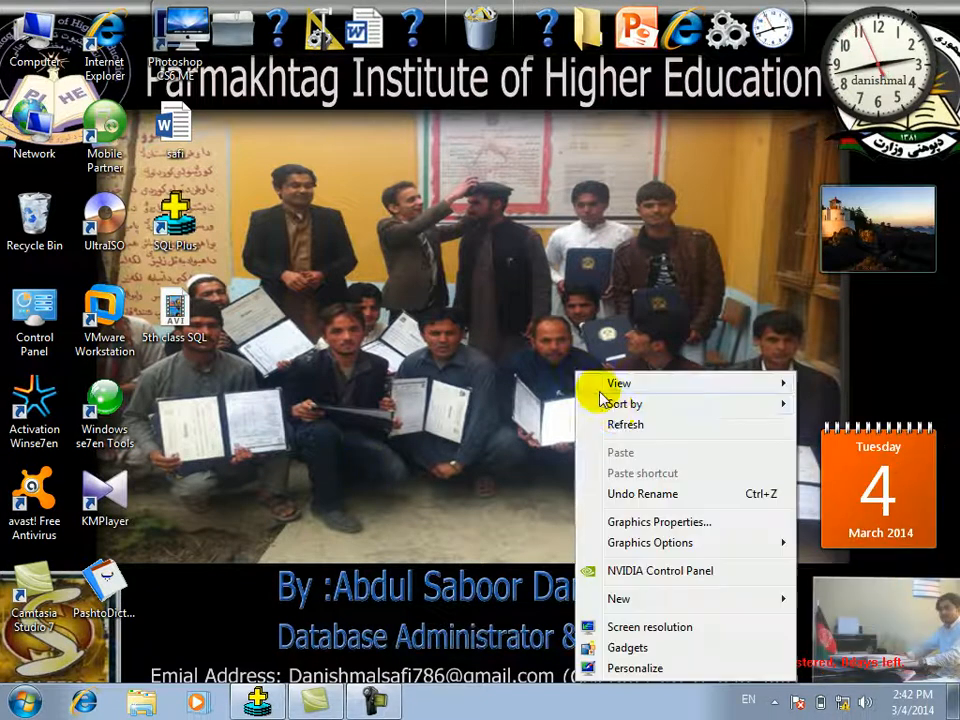